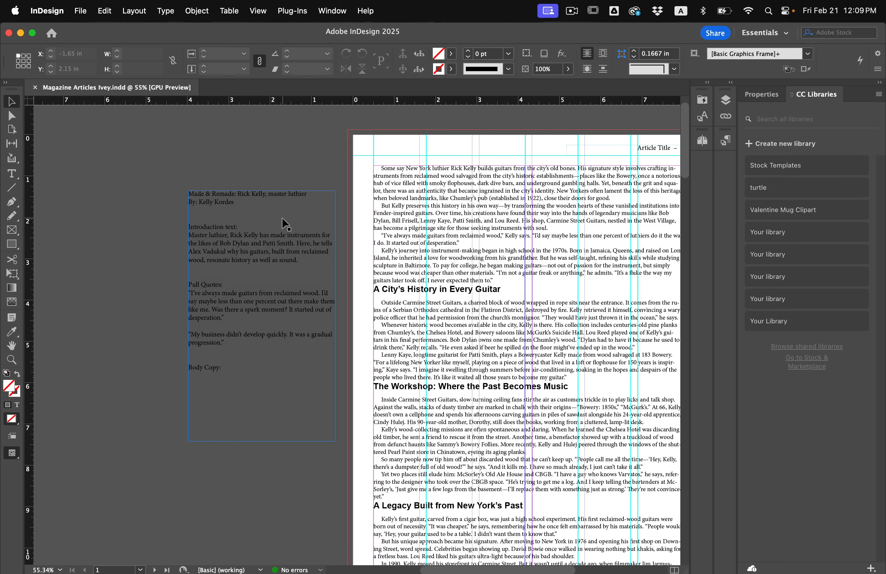
Insert a page break before the first paragraph of the body copy on page 1.
{"action": "scroll", "coordinate": [286, 224], "scroll_direction": "down", "scroll_amount": 3}
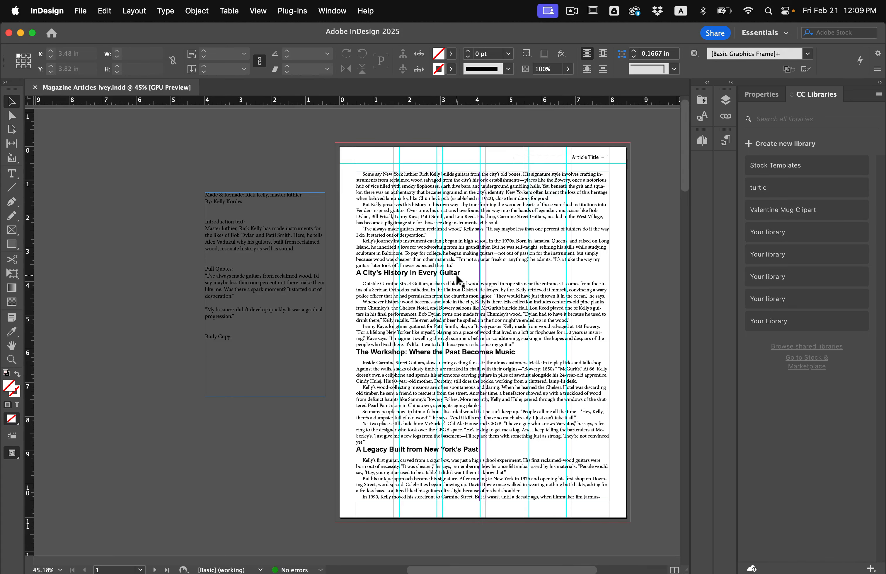
{"action": "scroll", "coordinate": [459, 282], "scroll_direction": "down", "scroll_amount": 10}
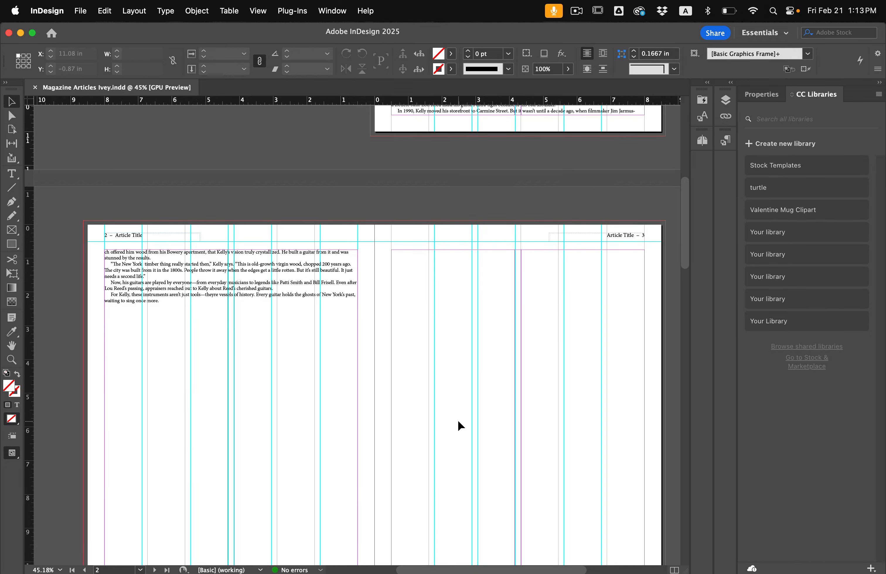
{"action": "scroll", "coordinate": [427, 351], "scroll_direction": "up", "scroll_amount": 10}
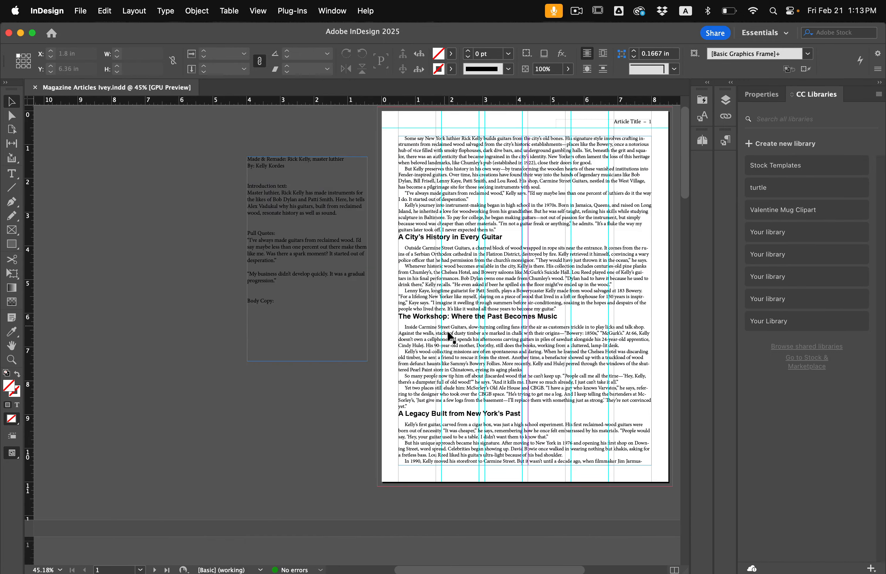
{"action": "scroll", "coordinate": [448, 334], "scroll_direction": "down", "scroll_amount": 10}
{"action": "scroll", "coordinate": [333, 329], "scroll_direction": "up", "scroll_amount": 10}
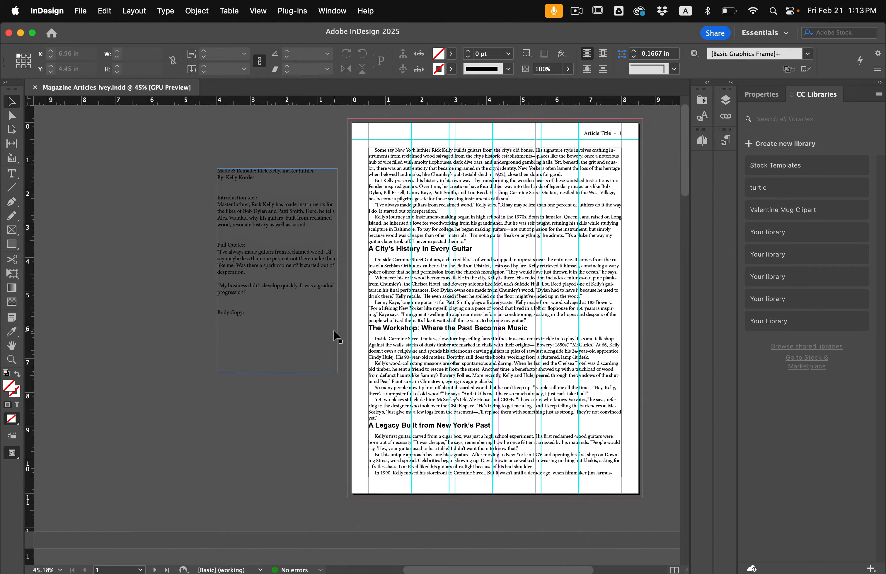
{"action": "scroll", "coordinate": [333, 329], "scroll_direction": "up", "scroll_amount": 2}
{"action": "scroll", "coordinate": [365, 172], "scroll_direction": "up", "scroll_amount": 5}
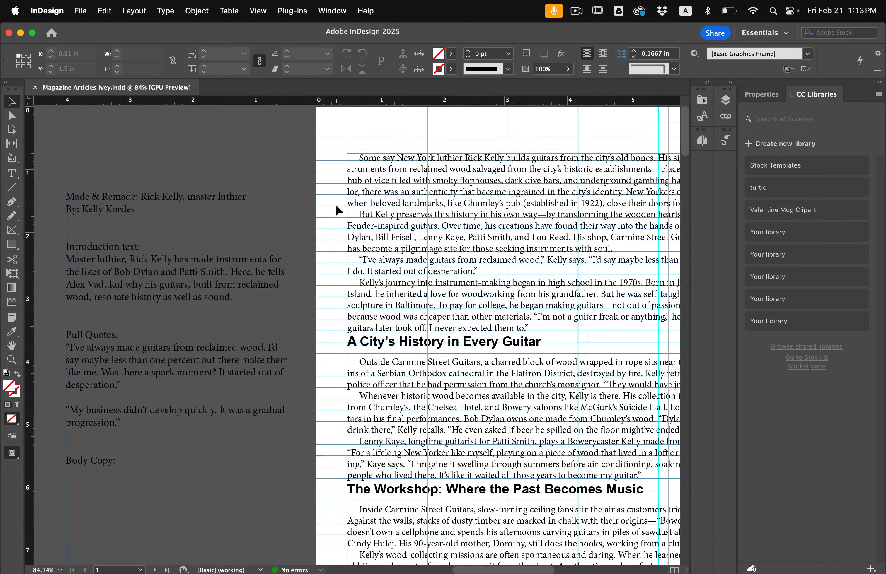
{"action": "key", "text": "t"}
{"action": "left_click", "coordinate": [360, 157]}
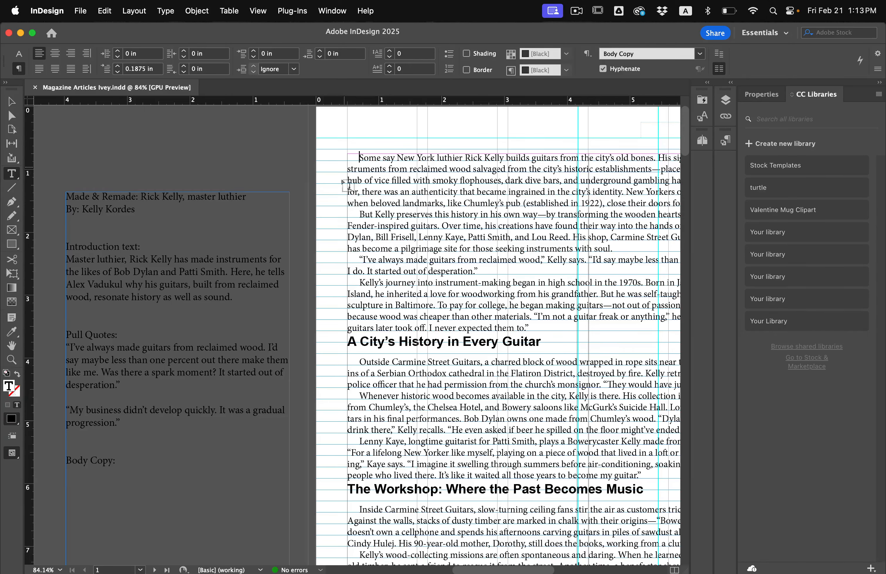
{"action": "left_click", "coordinate": [166, 11]}
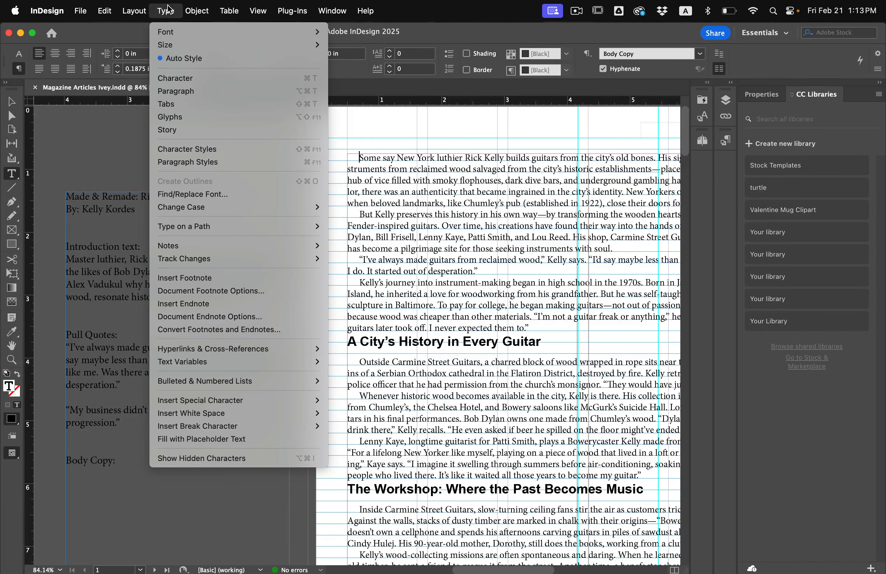
{"action": "mouse_move", "coordinate": [245, 427]}
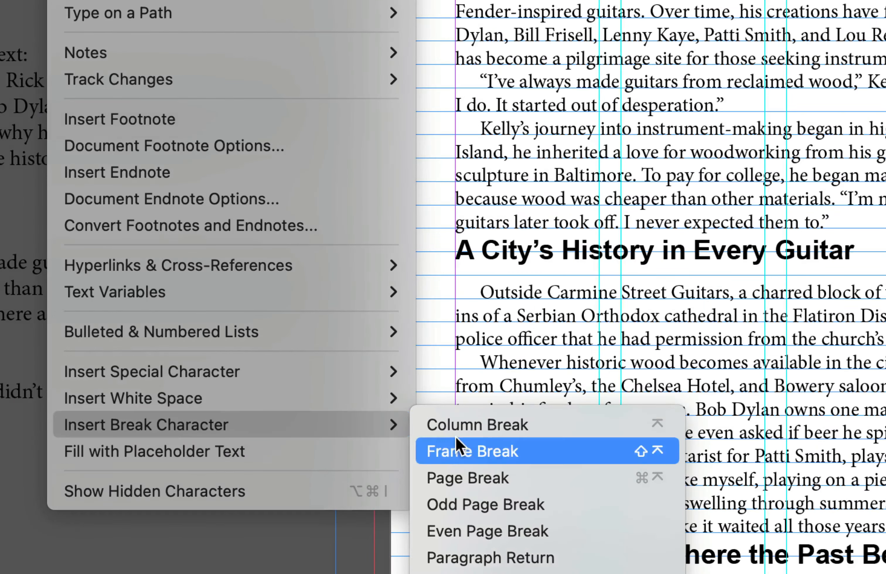
{"action": "left_click", "coordinate": [465, 479]}
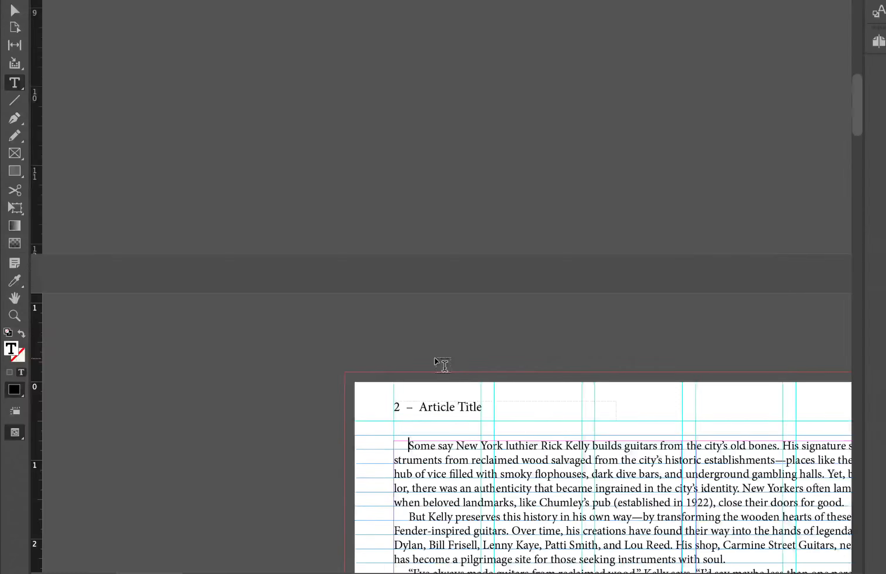
Thread the overset body text from page 2 into a 7.5 by 9.75 in frame filling page 3's margins.
{"action": "scroll", "coordinate": [347, 395], "scroll_direction": "down", "scroll_amount": 3}
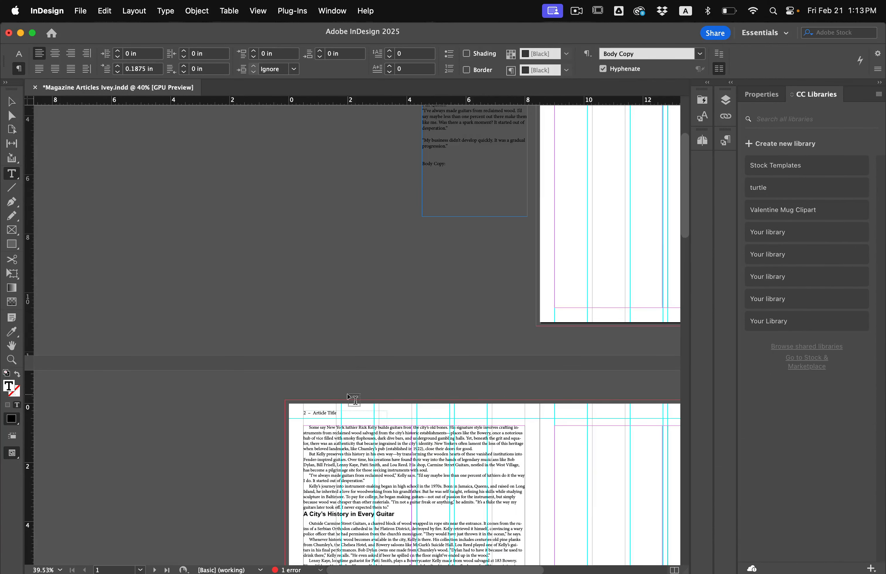
{"action": "scroll", "coordinate": [347, 394], "scroll_direction": "down", "scroll_amount": 10}
{"action": "scroll", "coordinate": [347, 394], "scroll_direction": "right", "scroll_amount": 10}
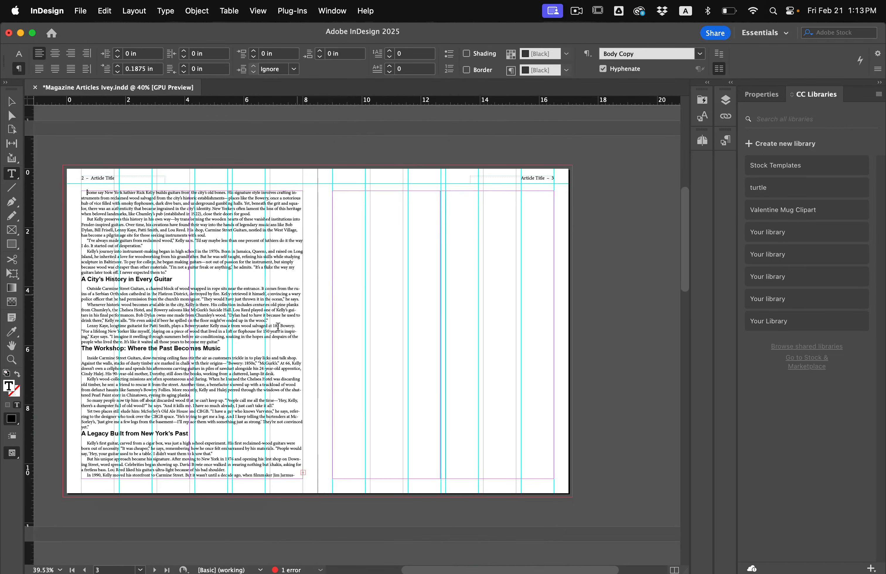
{"action": "scroll", "coordinate": [425, 336], "scroll_direction": "up", "scroll_amount": 8}
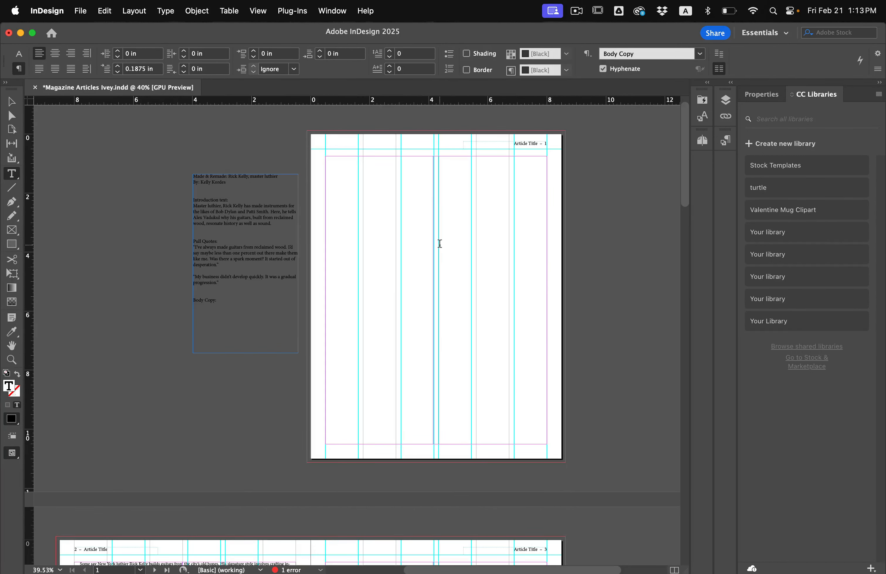
{"action": "scroll", "coordinate": [440, 244], "scroll_direction": "down", "scroll_amount": 10}
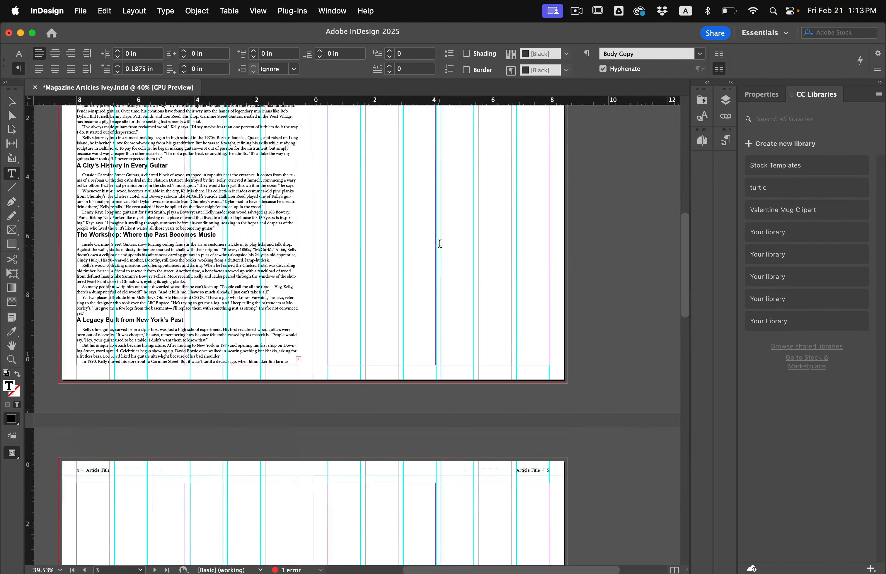
{"action": "scroll", "coordinate": [440, 244], "scroll_direction": "down", "scroll_amount": 1}
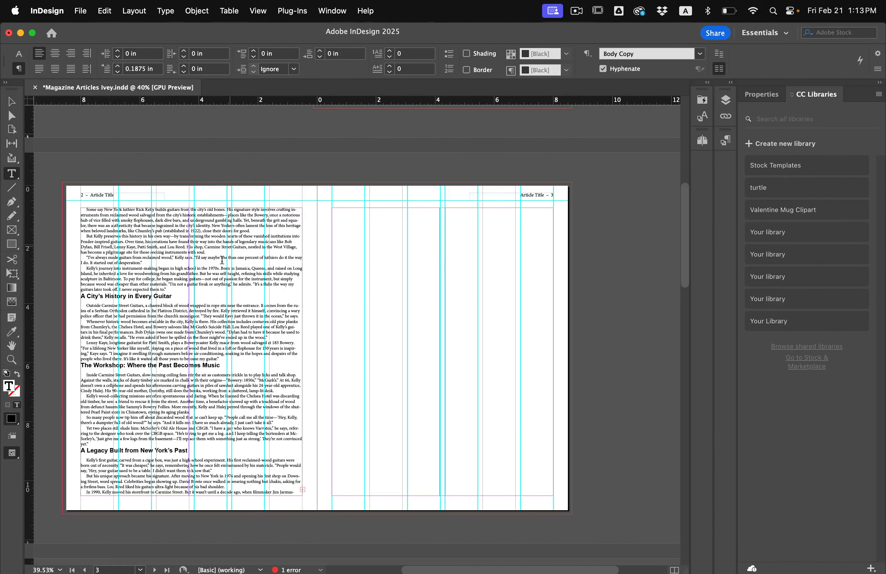
{"action": "key", "text": "Escape"}
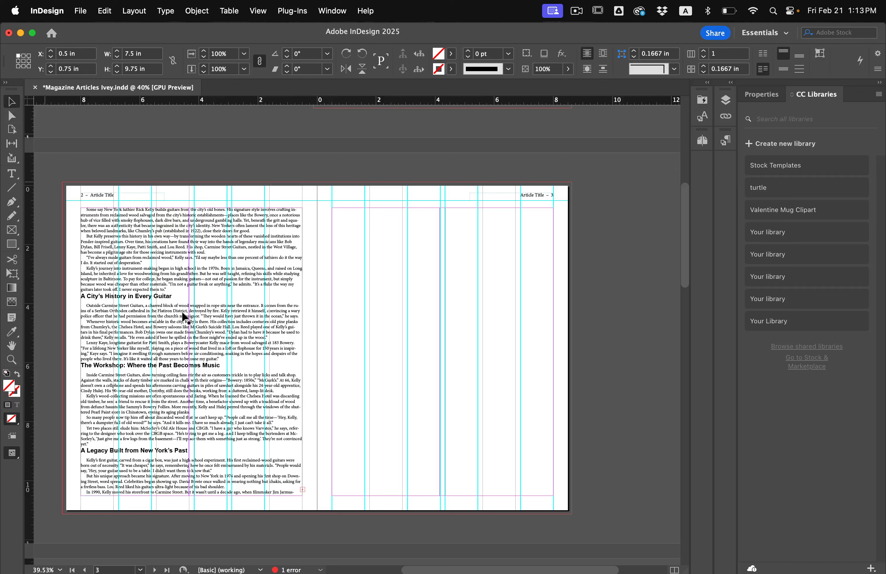
{"action": "left_click", "coordinate": [302, 489]}
{"action": "left_click_drag", "start_coordinate": [332, 208], "coordinate": [555, 495]}
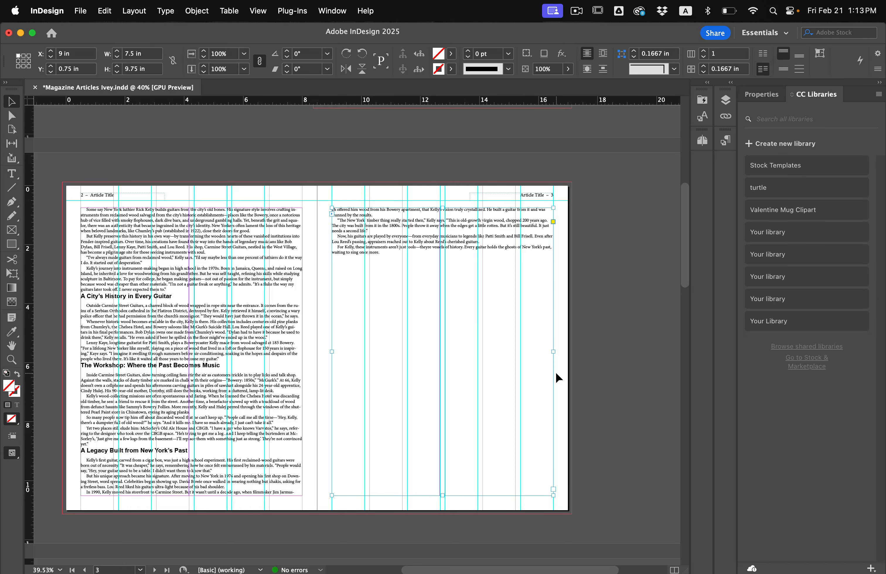
{"action": "left_click", "coordinate": [134, 177]}
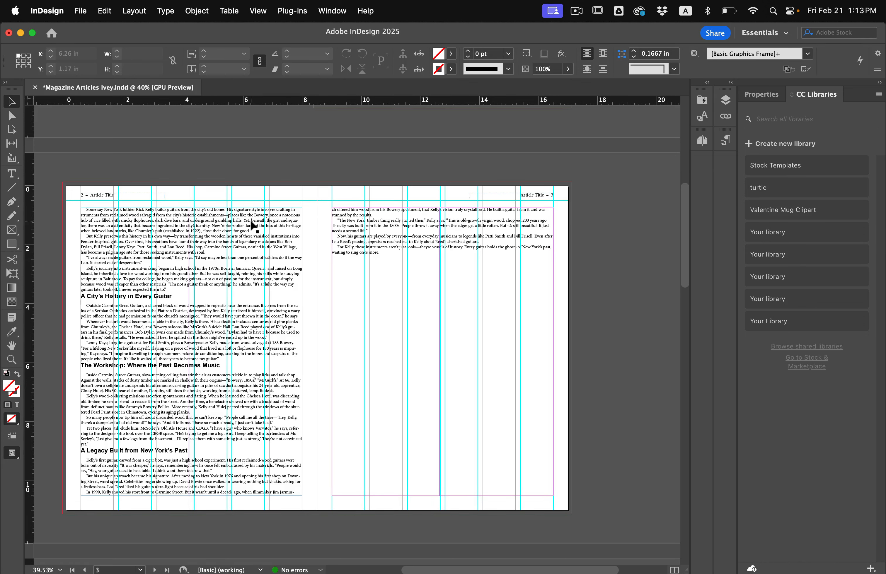
Apply the B-3 col layout parent page to page 2.
{"action": "scroll", "coordinate": [254, 226], "scroll_direction": "down", "scroll_amount": 1}
{"action": "scroll", "coordinate": [253, 225], "scroll_direction": "left", "scroll_amount": 1}
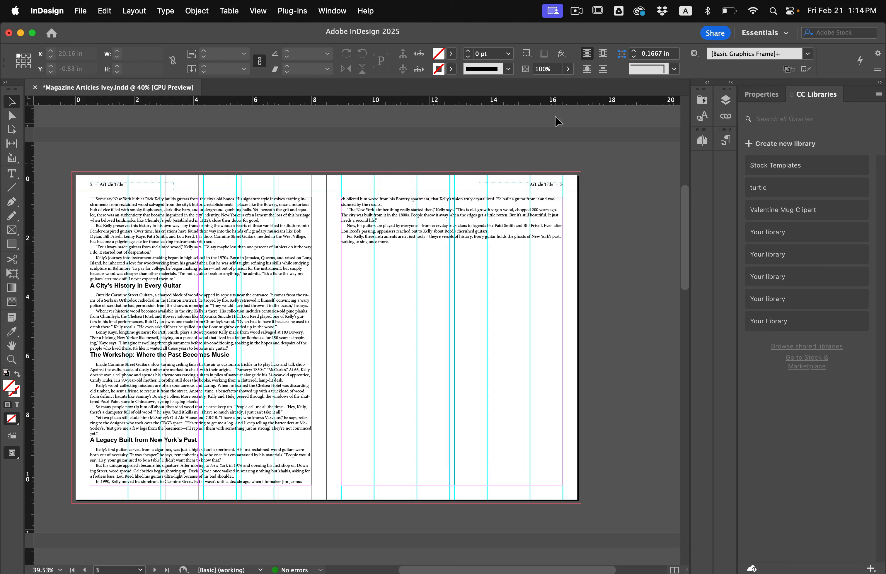
{"action": "left_click", "coordinate": [701, 143]}
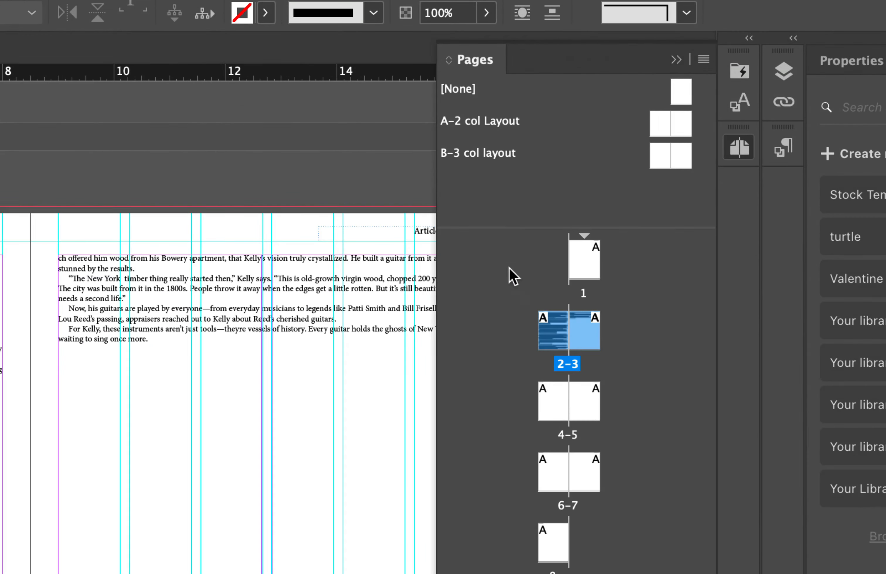
{"action": "left_click", "coordinate": [485, 239]}
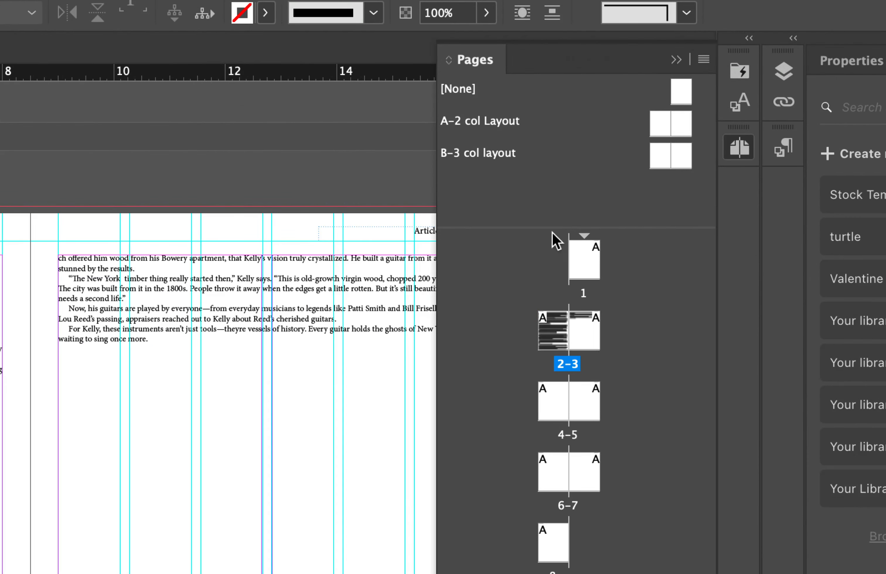
{"action": "left_click_drag", "start_coordinate": [662, 165], "coordinate": [555, 315]}
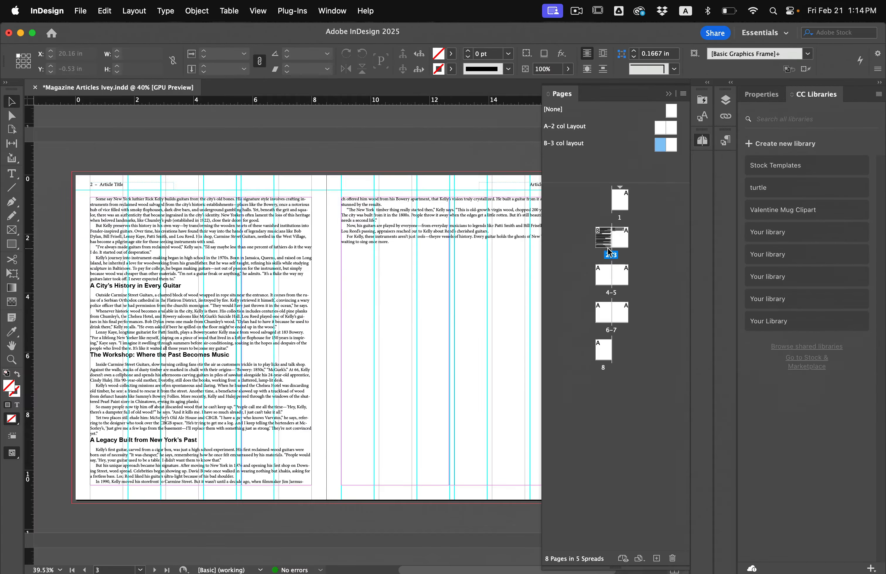
{"action": "scroll", "coordinate": [360, 319], "scroll_direction": "right", "scroll_amount": 1}
{"action": "scroll", "coordinate": [359, 317], "scroll_direction": "right", "scroll_amount": 3}
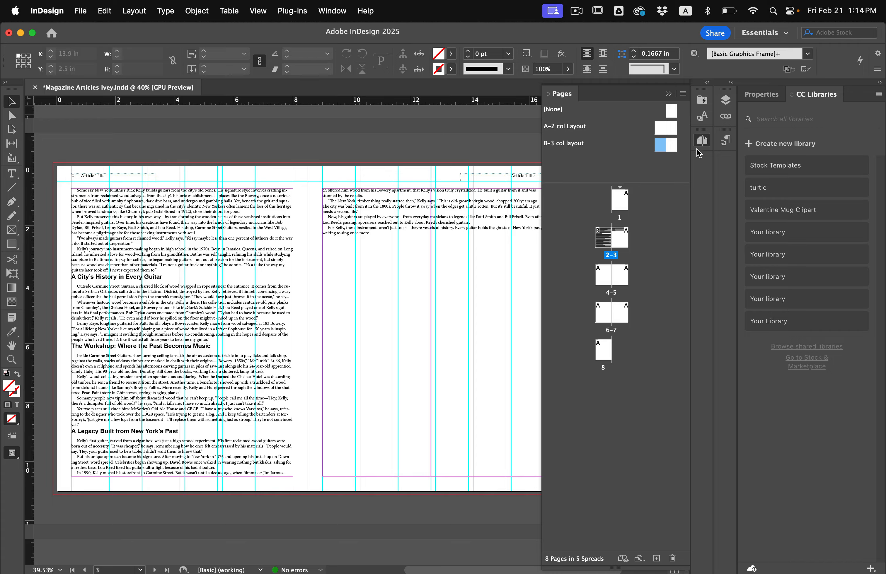
{"action": "left_click", "coordinate": [700, 145]}
{"action": "scroll", "coordinate": [224, 331], "scroll_direction": "up", "scroll_amount": 3}
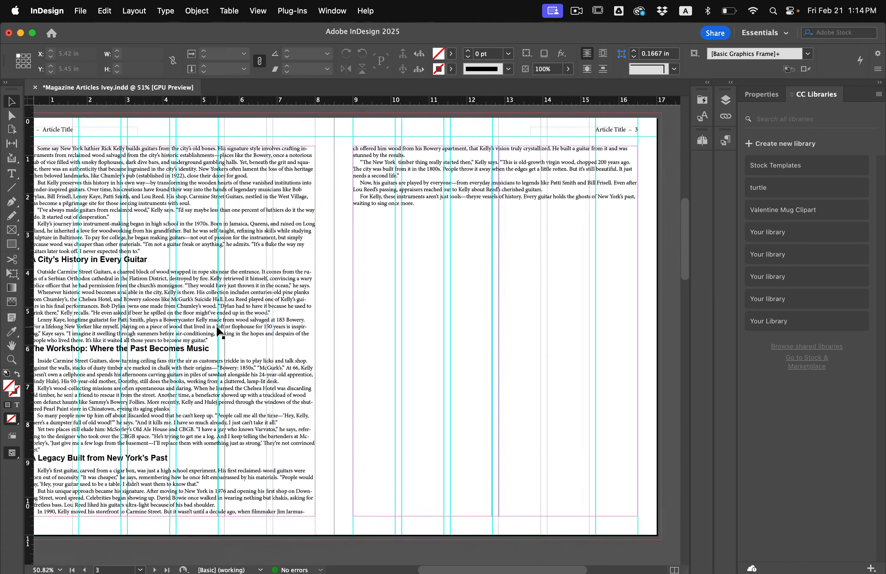
Set the text frame on page 2 to 3 columns.
{"action": "left_click", "coordinate": [220, 331]}
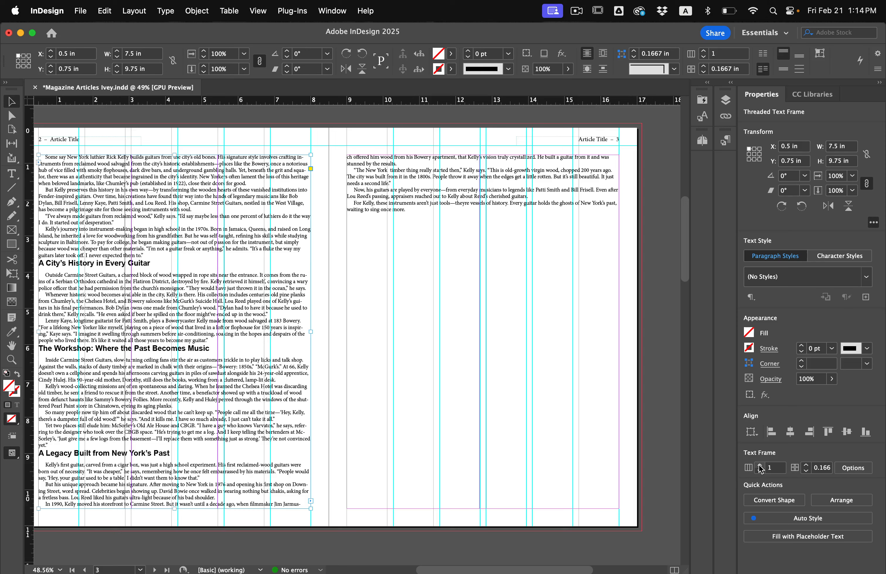
{"action": "left_click", "coordinate": [760, 465]}
{"action": "left_click", "coordinate": [760, 465]}
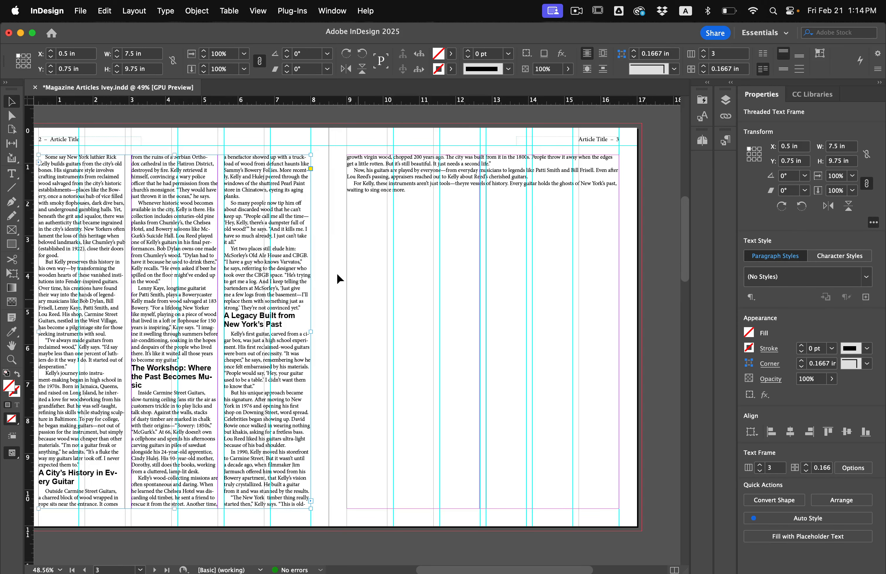
Set the text frame on page 3 to 2 columns and deselect it.
{"action": "left_click", "coordinate": [398, 266]}
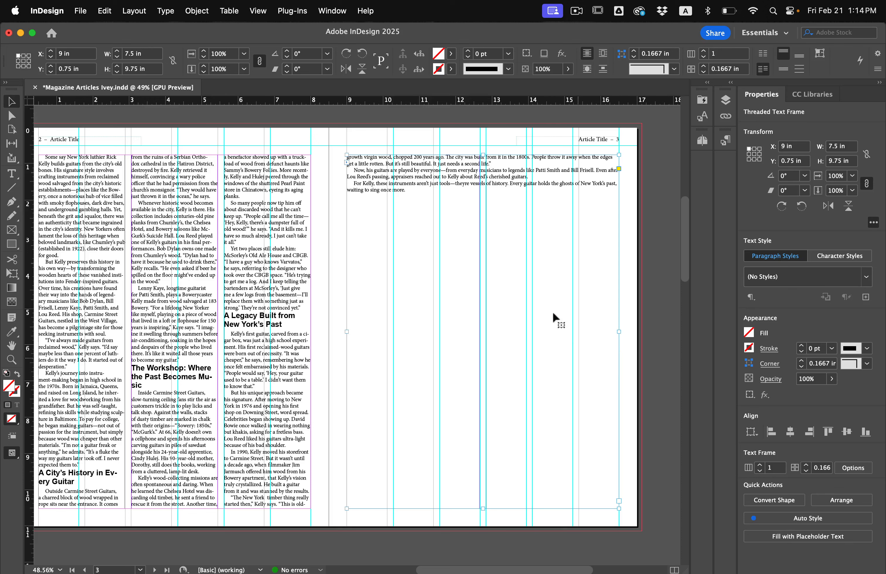
{"action": "left_click", "coordinate": [759, 465]}
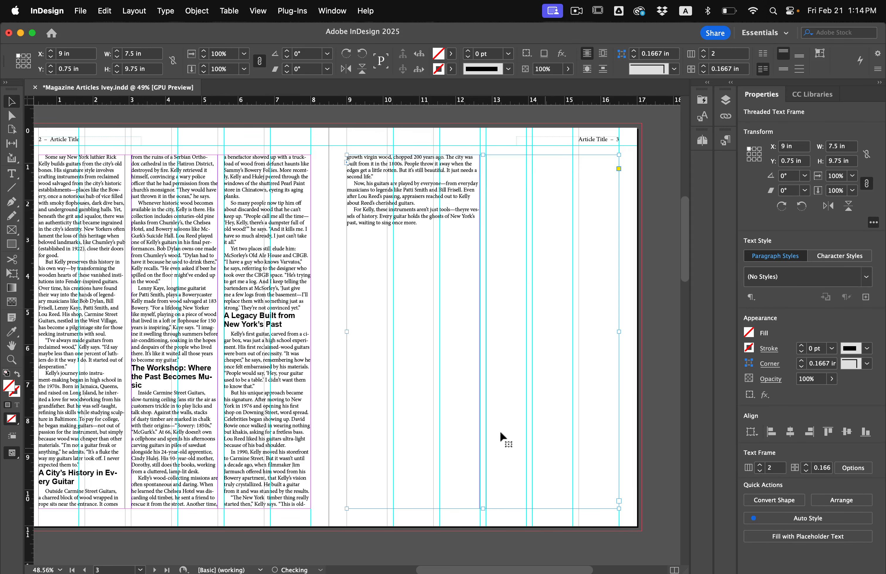
{"action": "left_click", "coordinate": [483, 533]}
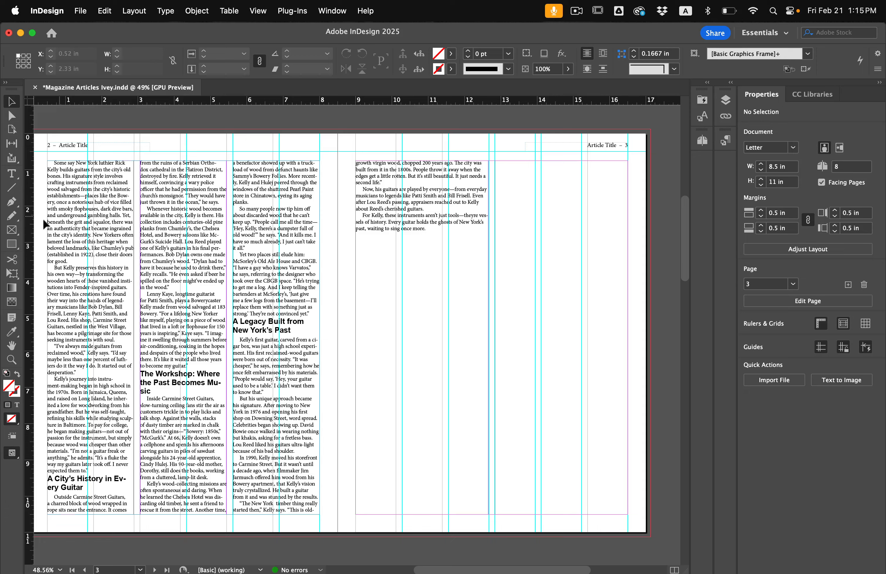
Draw a rectangle frame about 8.625 by 4.96 in across the upper part of page 2, from the bleed corner to the spine.
{"action": "left_click", "coordinate": [15, 234]}
{"action": "scroll", "coordinate": [126, 250], "scroll_direction": "left", "scroll_amount": 3}
{"action": "scroll", "coordinate": [126, 249], "scroll_direction": "up", "scroll_amount": 1}
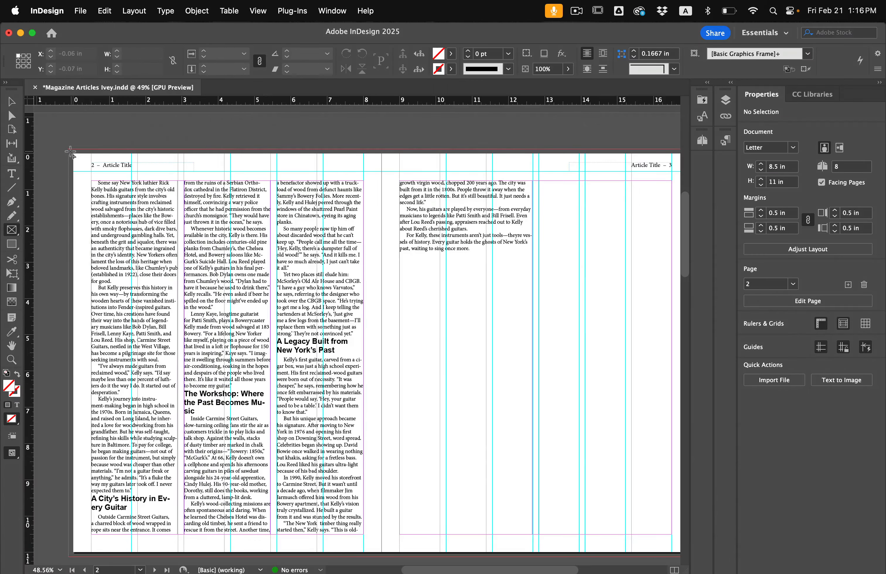
{"action": "left_click_drag", "start_coordinate": [68, 148], "coordinate": [382, 330]}
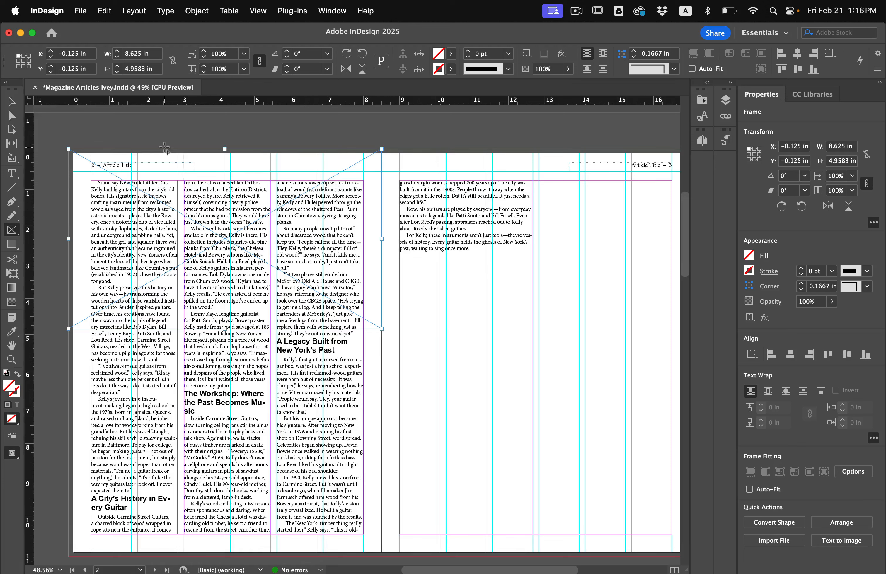
Fill the new frame on page 2 with the C=100 M=0 Y=0 K=0 swatch and deselect it.
{"action": "left_click", "coordinate": [451, 53]}
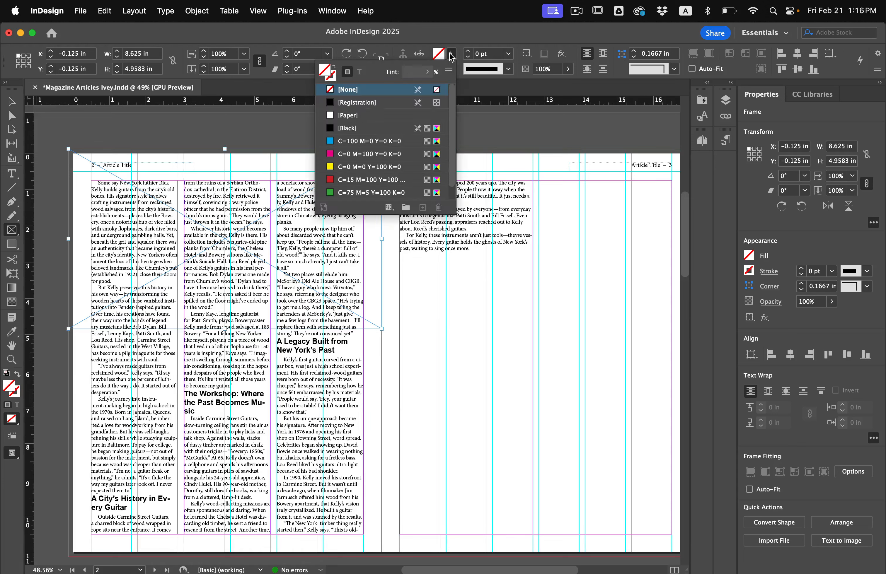
{"action": "left_click", "coordinate": [353, 142]}
{"action": "left_click", "coordinate": [12, 101]}
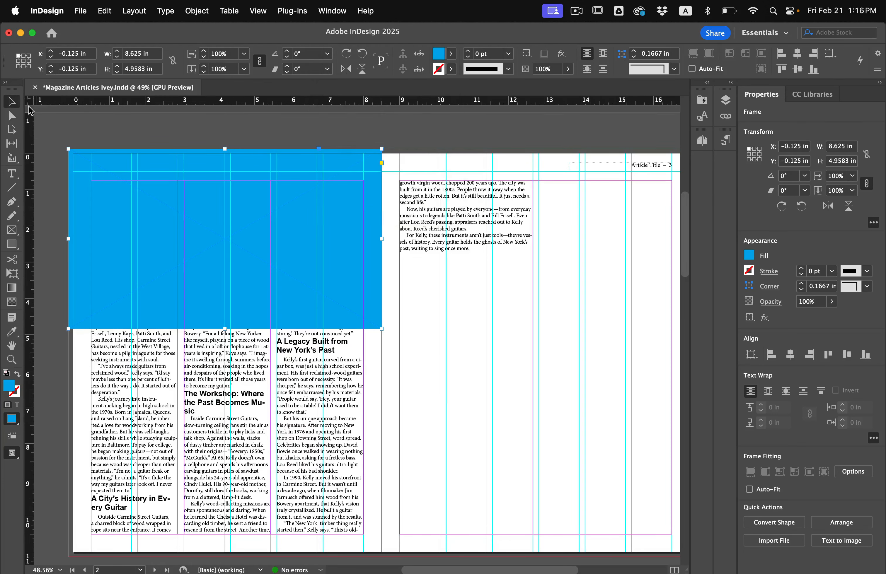
{"action": "left_click", "coordinate": [56, 130]}
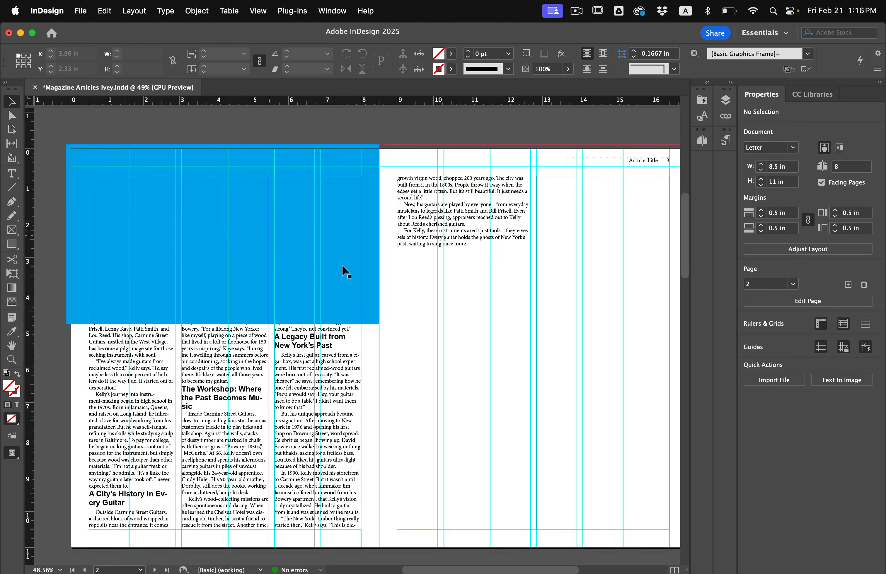
Draw a two-by-two grid of rectangle frames, about 7.5 by 4.94 in overall, across the lower half of page 3 and delete it.
{"action": "scroll", "coordinate": [495, 359], "scroll_direction": "right", "scroll_amount": 3}
{"action": "scroll", "coordinate": [494, 358], "scroll_direction": "right", "scroll_amount": 1}
{"action": "scroll", "coordinate": [479, 331], "scroll_direction": "up", "scroll_amount": 1}
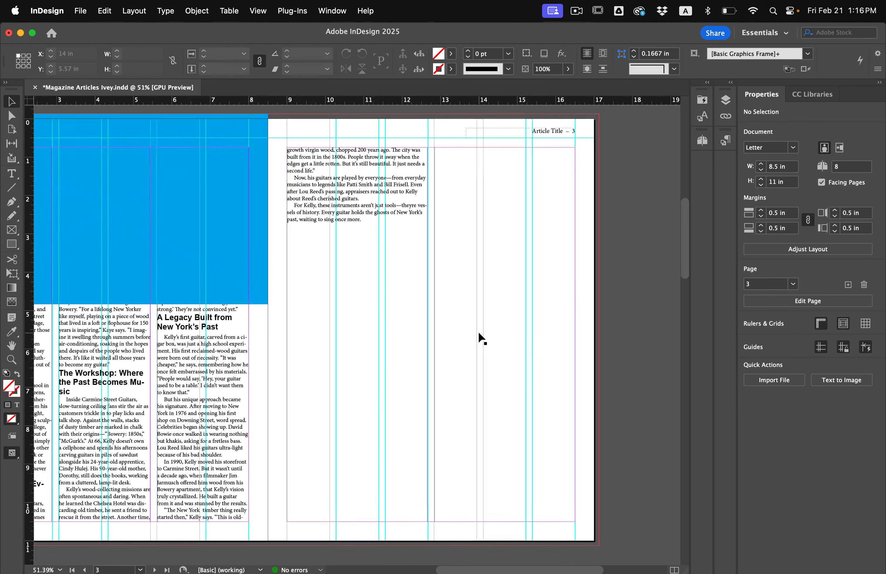
{"action": "left_click", "coordinate": [14, 231]}
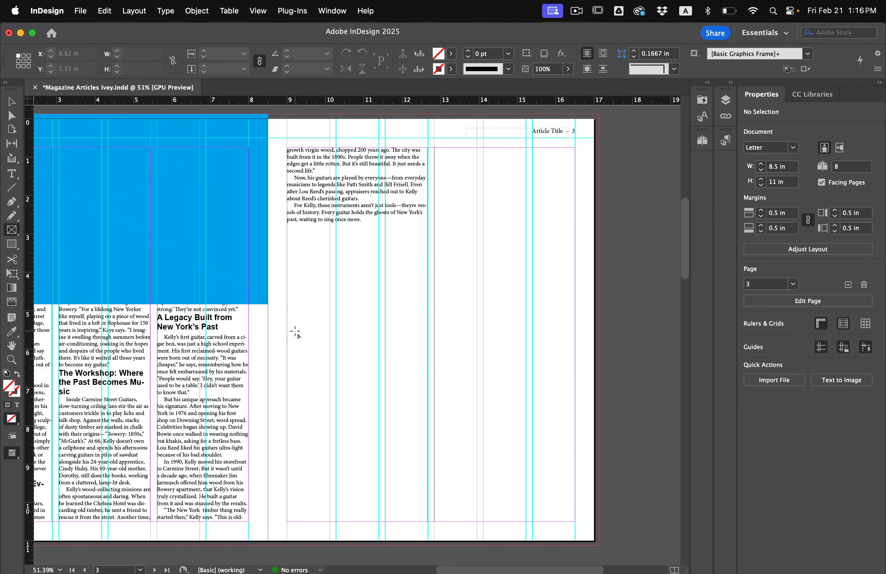
{"action": "mouse_move", "coordinate": [287, 332]}
{"action": "left_mouse_down"}
{"action": "mouse_move", "coordinate": [340, 413]}
{"action": "mouse_move", "coordinate": [439, 479]}
{"action": "mouse_move", "coordinate": [512, 489]}
{"action": "mouse_move", "coordinate": [556, 518]}
{"action": "mouse_move", "coordinate": [496, 468]}
{"action": "mouse_move", "coordinate": [574, 522]}
{"action": "left_mouse_up"}
{"action": "key", "text": "Right"}
{"action": "key", "text": "Up"}
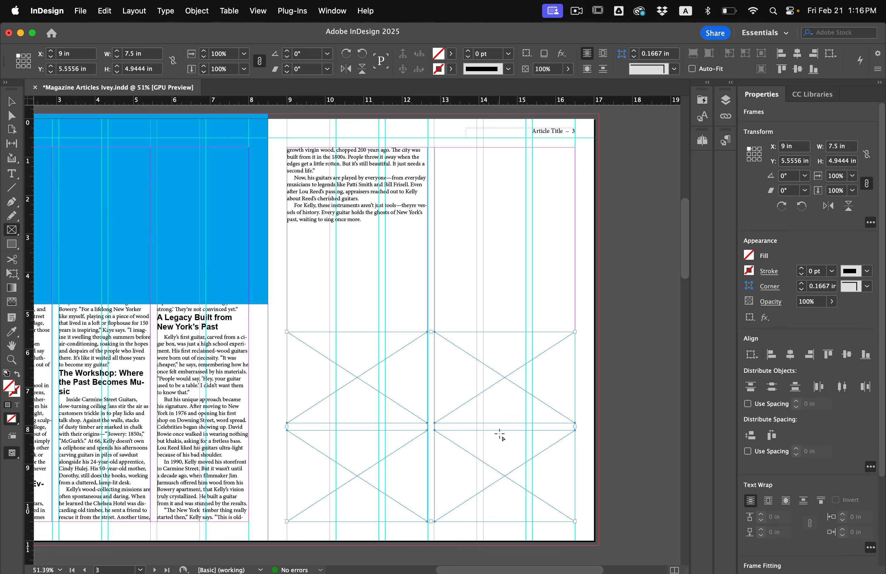
{"action": "key", "text": "Delete"}
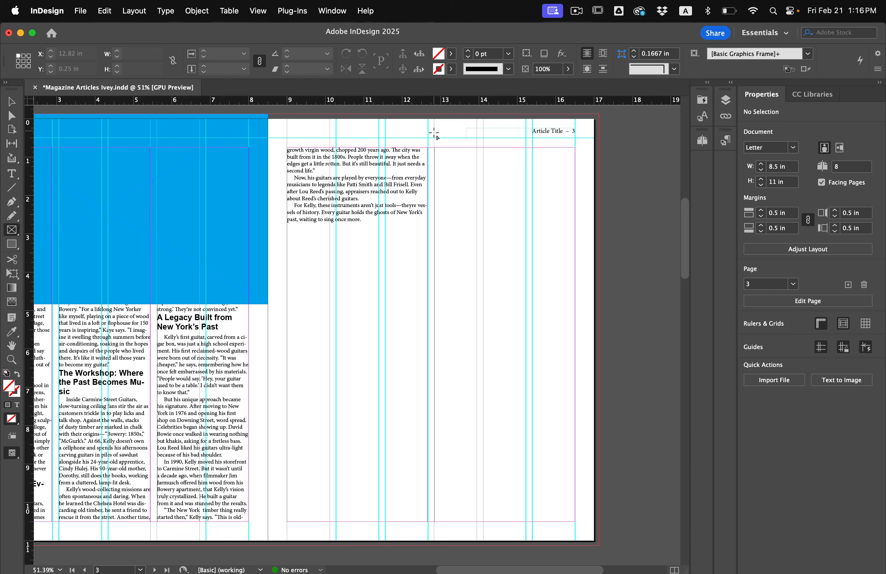
Draw a stack of three equal rectangle frames, about 3.66 by 9.75 in overall, filling the second column of page 3.
{"action": "left_click_drag", "start_coordinate": [435, 141], "coordinate": [575, 521]}
{"action": "key", "text": "Up"}
{"action": "key", "text": "Up"}
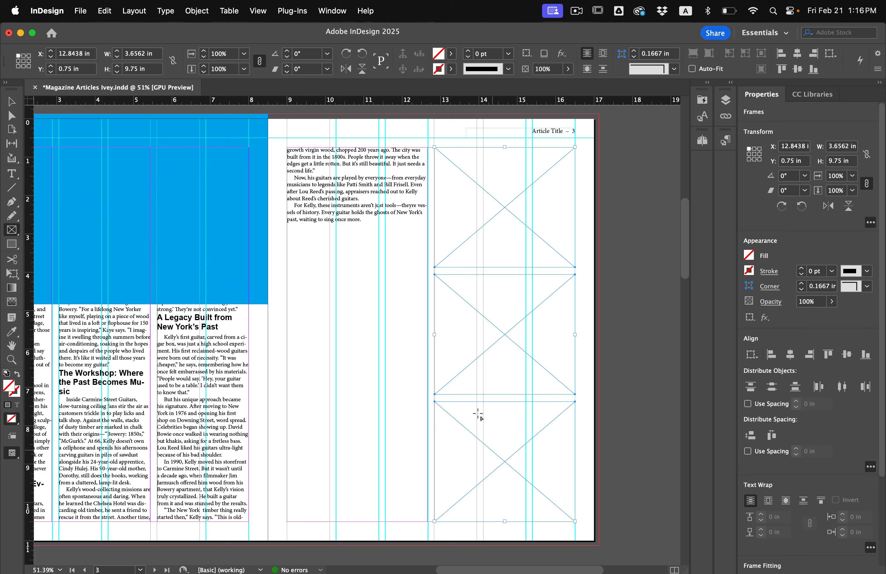
Fill the three stacked frames on page 3 with the C=100 M=0 Y=0 K=0 swatch and deselect them.
{"action": "scroll", "coordinate": [477, 414], "scroll_direction": "left", "scroll_amount": 3}
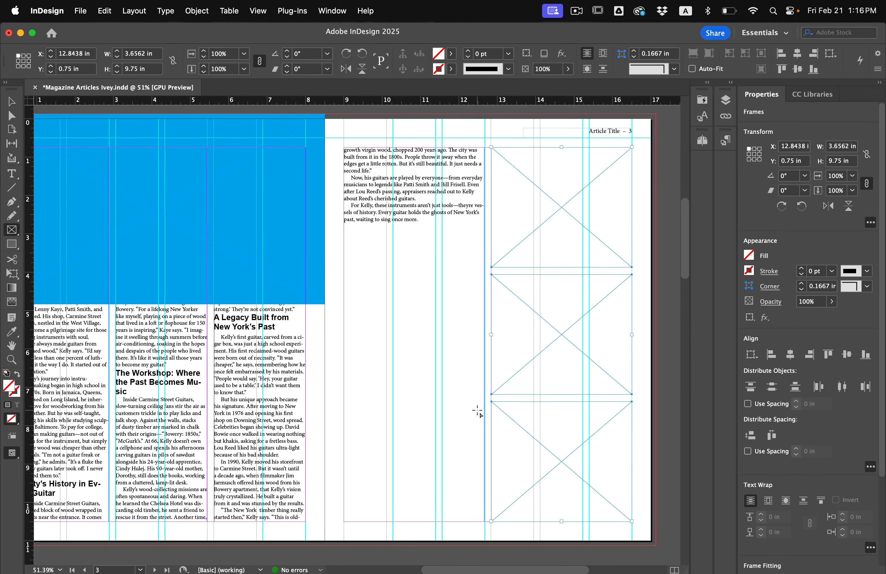
{"action": "scroll", "coordinate": [478, 411], "scroll_direction": "left", "scroll_amount": 3}
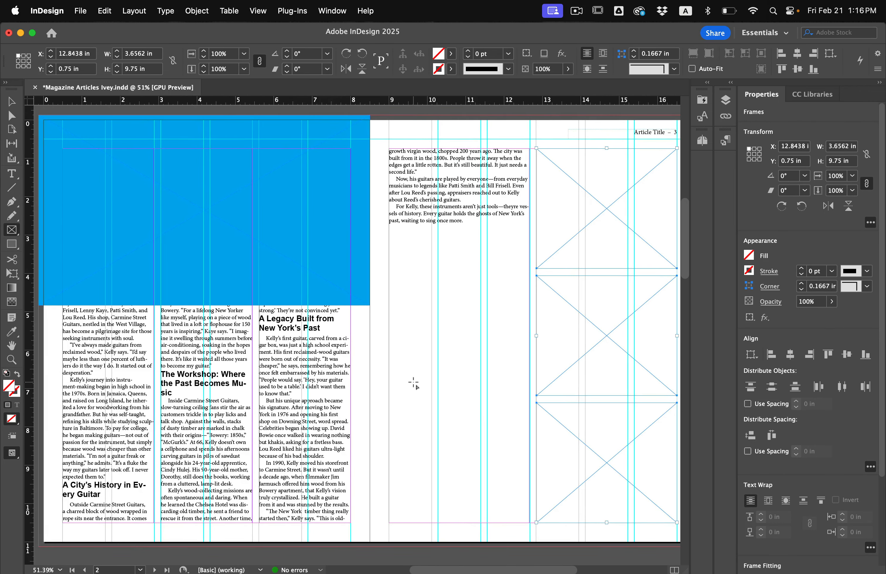
{"action": "scroll", "coordinate": [414, 383], "scroll_direction": "right", "scroll_amount": 1}
{"action": "left_click", "coordinate": [11, 101]}
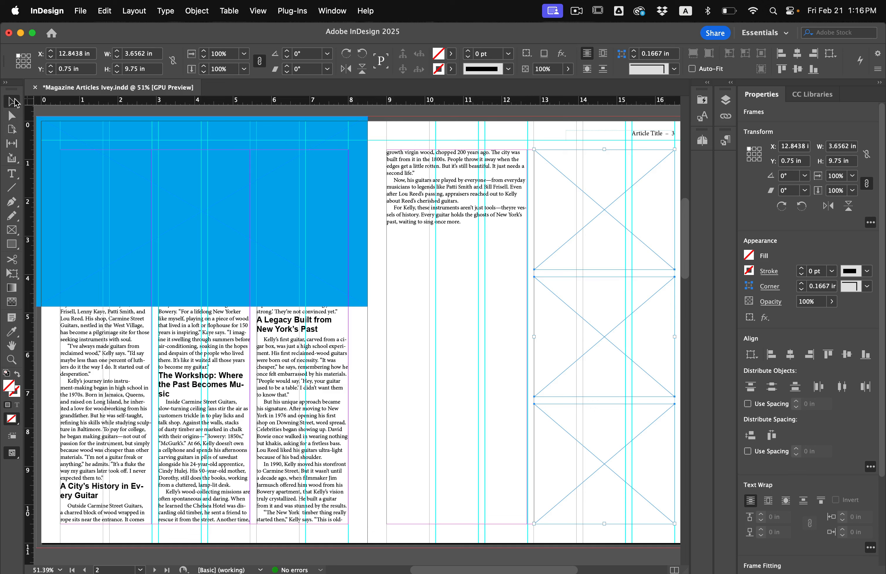
{"action": "left_click", "coordinate": [451, 55]}
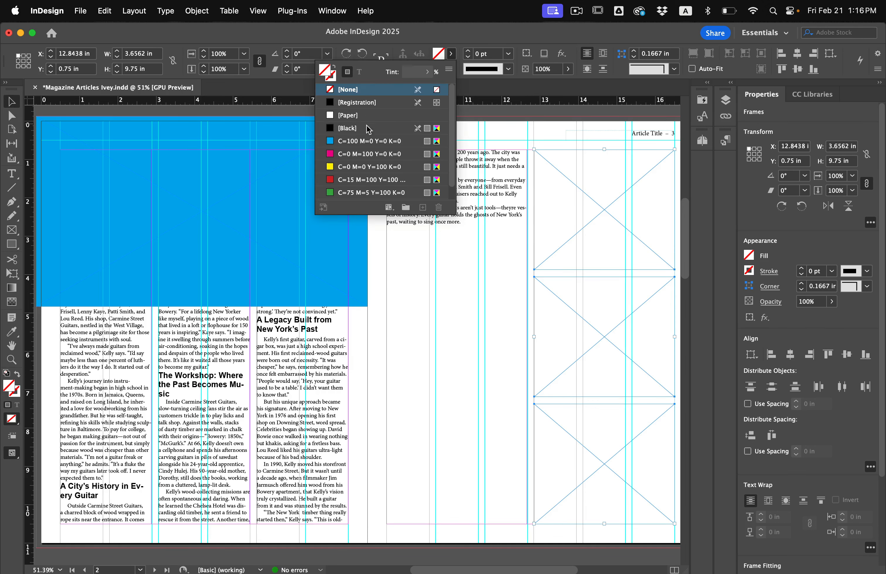
{"action": "left_click", "coordinate": [356, 141]}
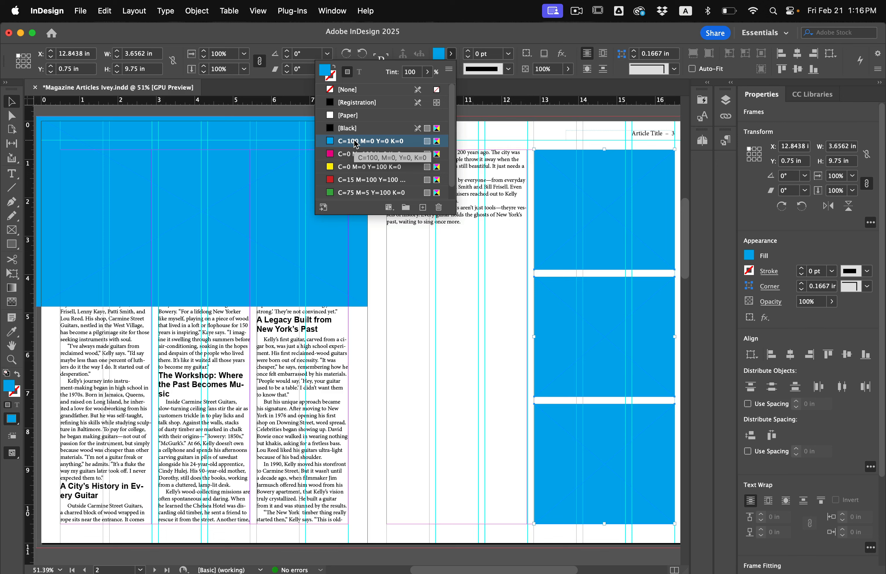
{"action": "left_click", "coordinate": [497, 130]}
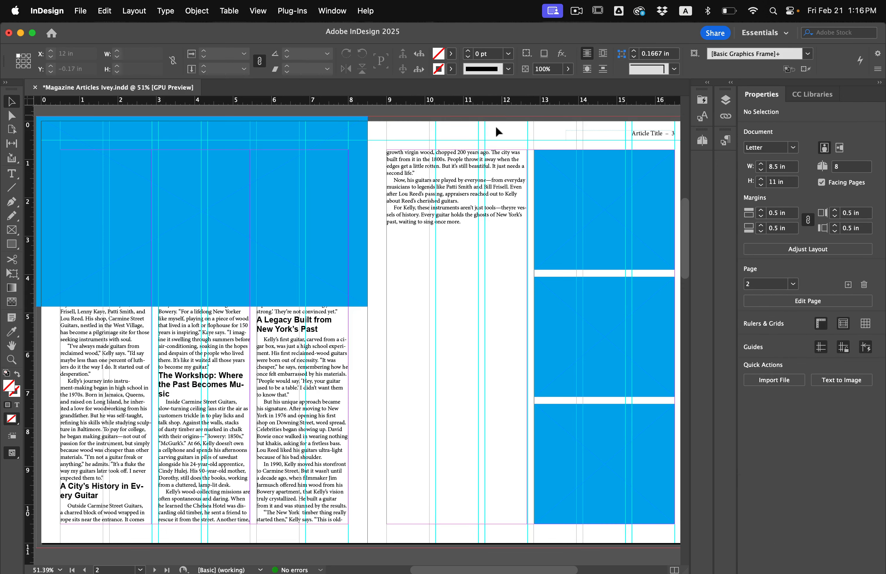
Wrap text around the bounding box of the large blue frame on page 2, with a bottom offset of 0.1875 in.
{"action": "left_click", "coordinate": [315, 238]}
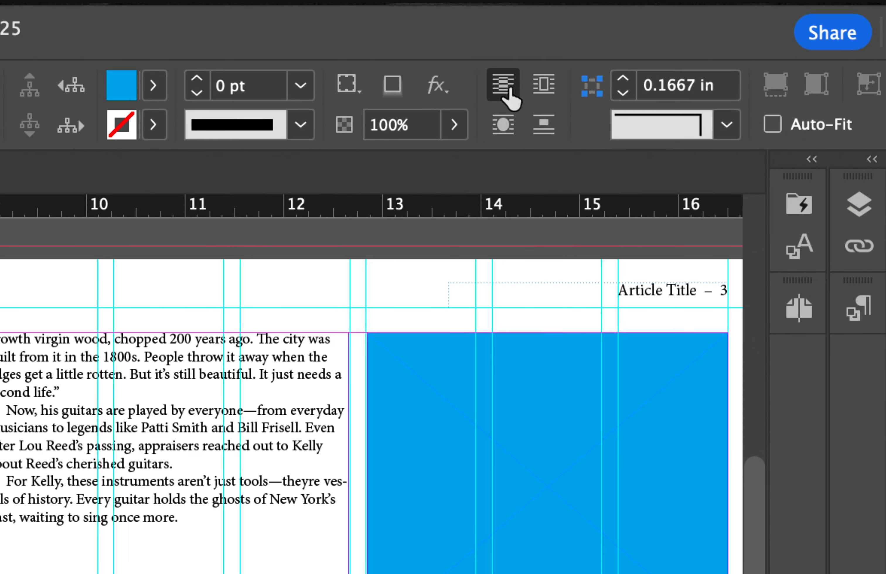
{"action": "left_click", "coordinate": [532, 91]}
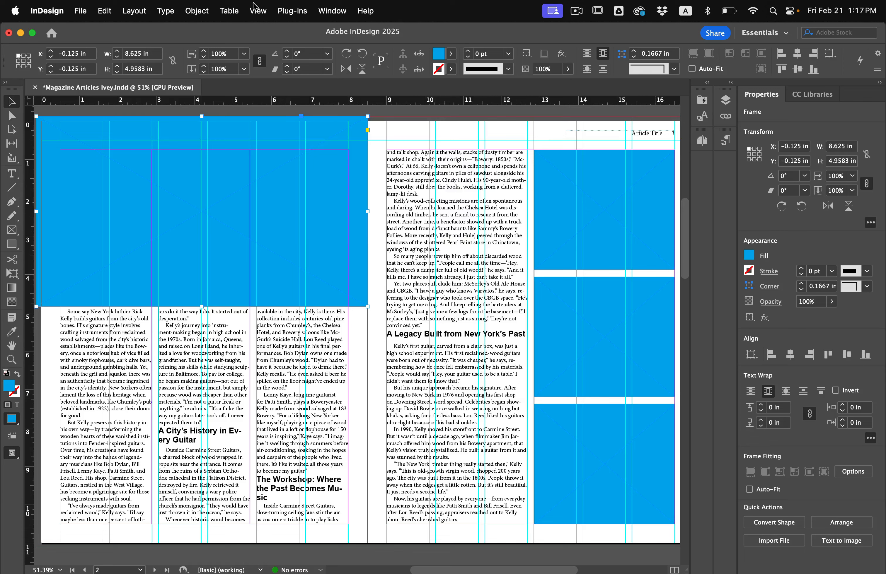
{"action": "left_click", "coordinate": [323, 5]}
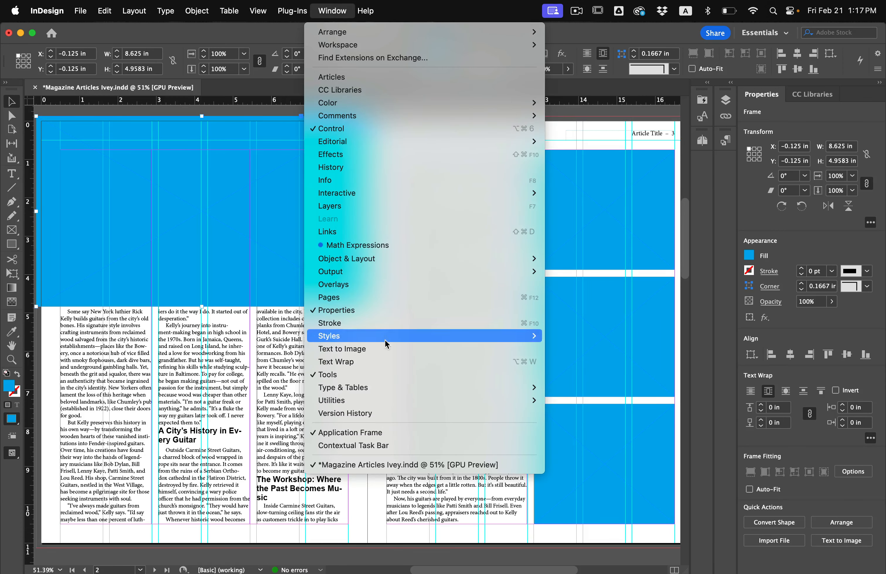
{"action": "left_click", "coordinate": [381, 361]}
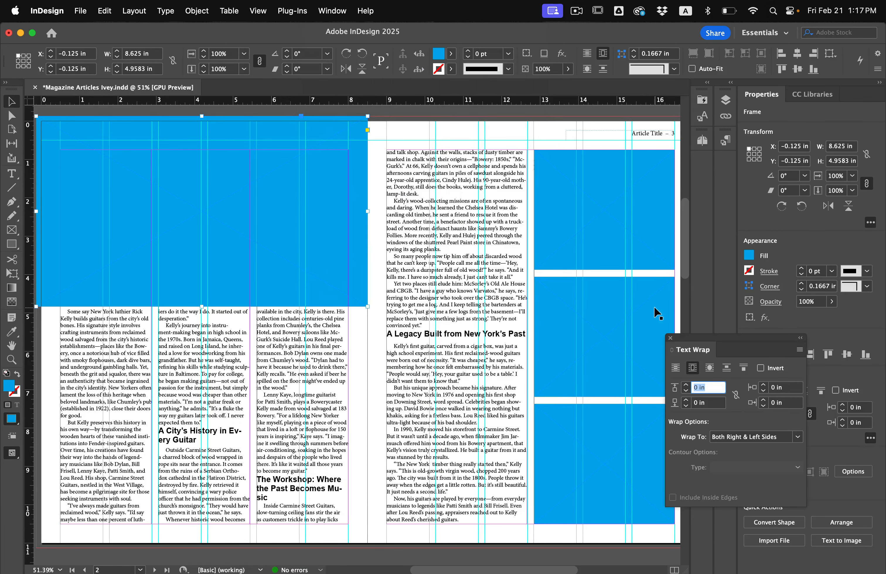
{"action": "left_click_drag", "start_coordinate": [701, 341], "coordinate": [388, 227]}
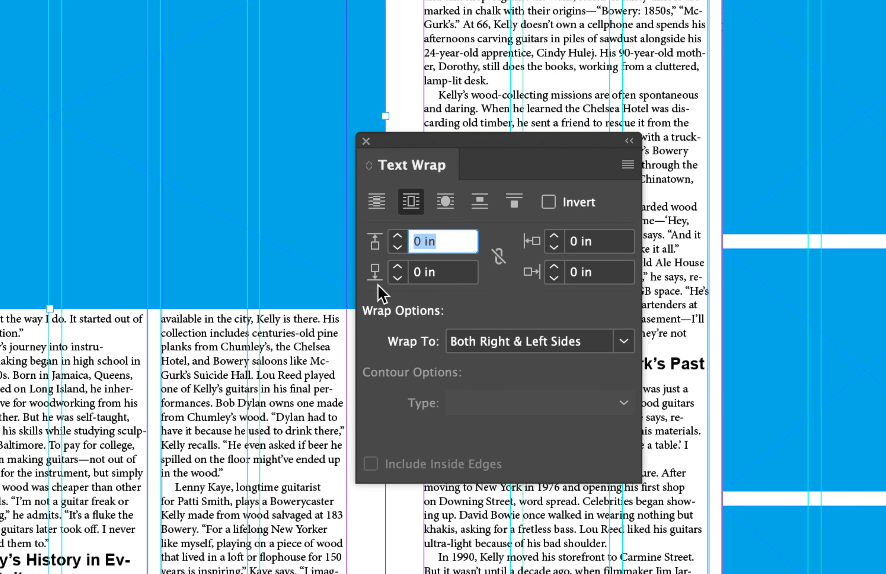
{"action": "left_click", "coordinate": [396, 267]}
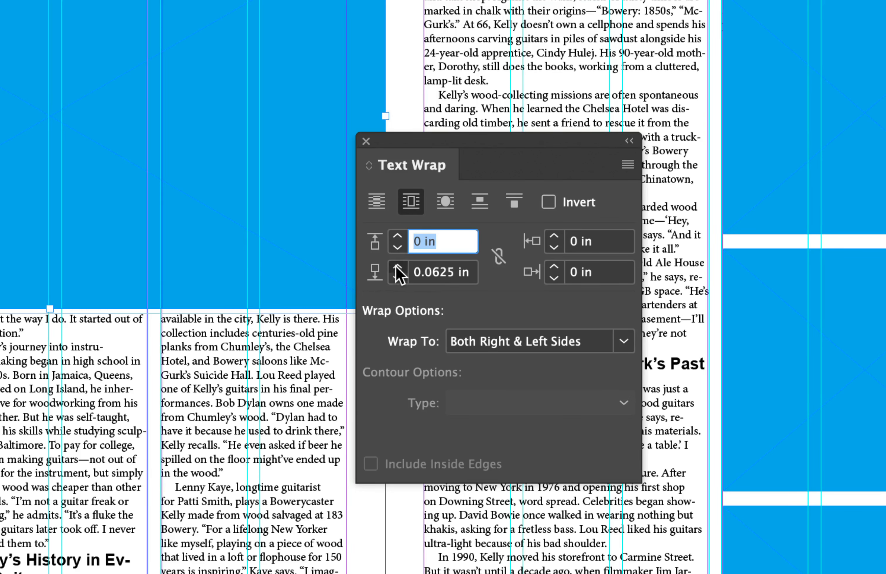
{"action": "left_click", "coordinate": [397, 267]}
{"action": "left_click", "coordinate": [397, 267]}
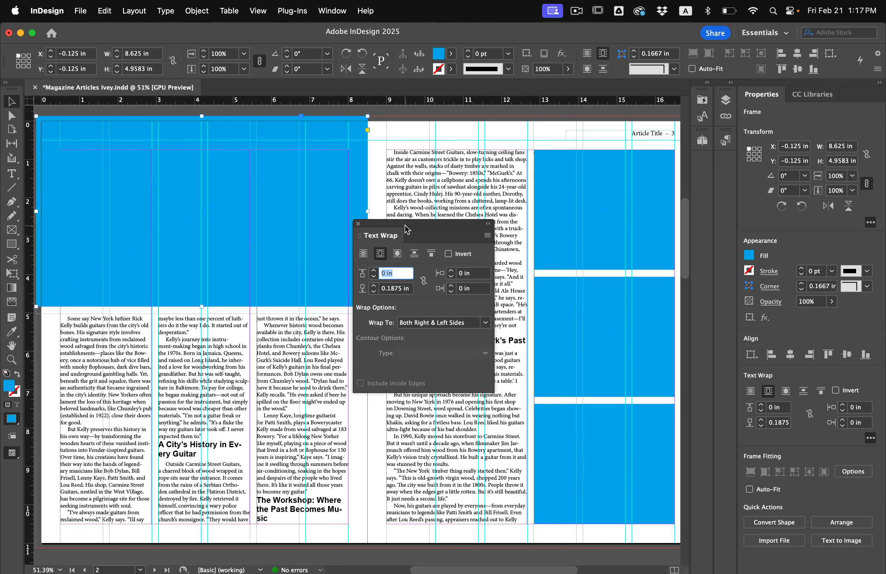
Wrap text around the bounding boxes of all three page 3 frames with linked 0.125 in offsets, and dock the text wrap settings.
{"action": "left_click_drag", "start_coordinate": [406, 228], "coordinate": [392, 232]}
{"action": "left_click", "coordinate": [581, 338]}
{"action": "left_click", "coordinate": [595, 440], "text": "shift"}
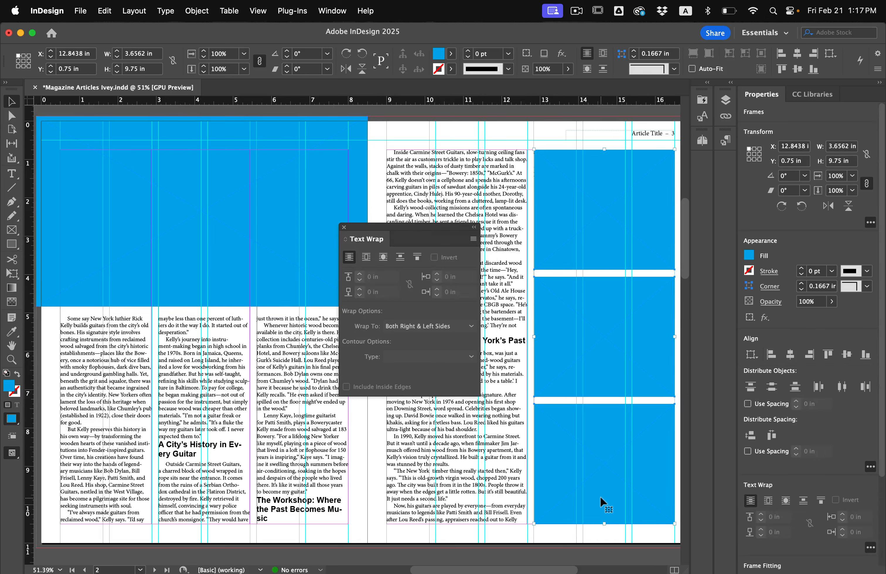
{"action": "left_click", "coordinate": [366, 257]}
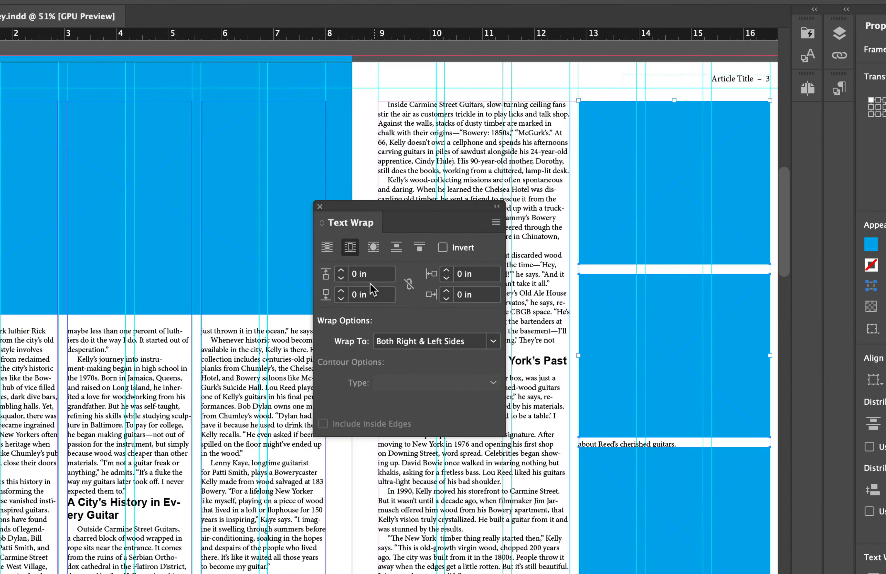
{"action": "left_click", "coordinate": [341, 271]}
{"action": "left_click", "coordinate": [410, 284]}
{"action": "left_click", "coordinate": [342, 270]}
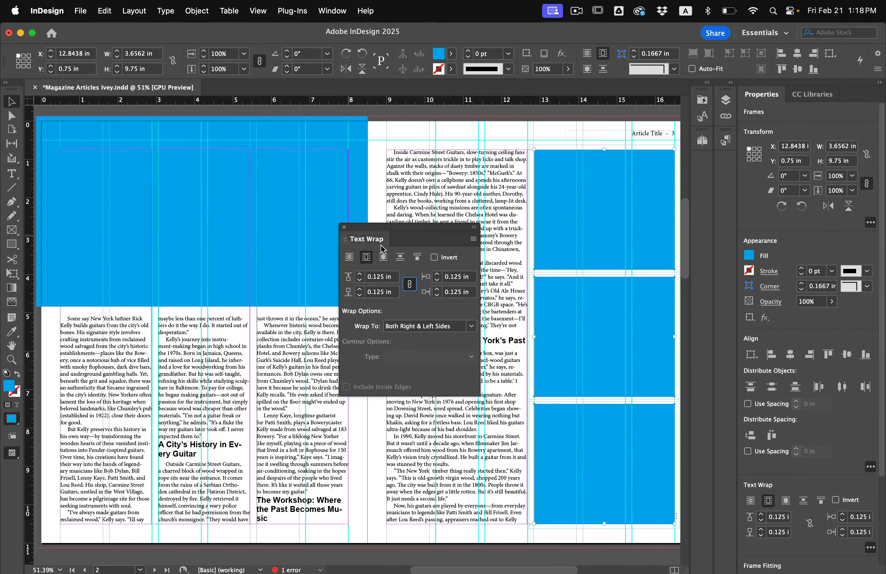
{"action": "left_click_drag", "start_coordinate": [381, 249], "coordinate": [704, 164]}
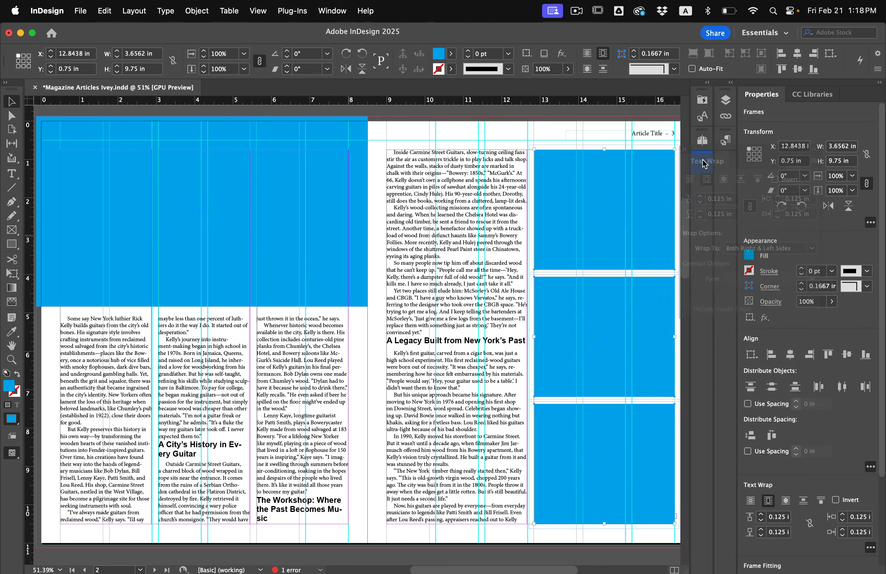
Thread the overset text from the page 3 text frame into a new 7.5 by 9.75 in frame within page 4's margins.
{"action": "scroll", "coordinate": [490, 311], "scroll_direction": "down", "scroll_amount": 5}
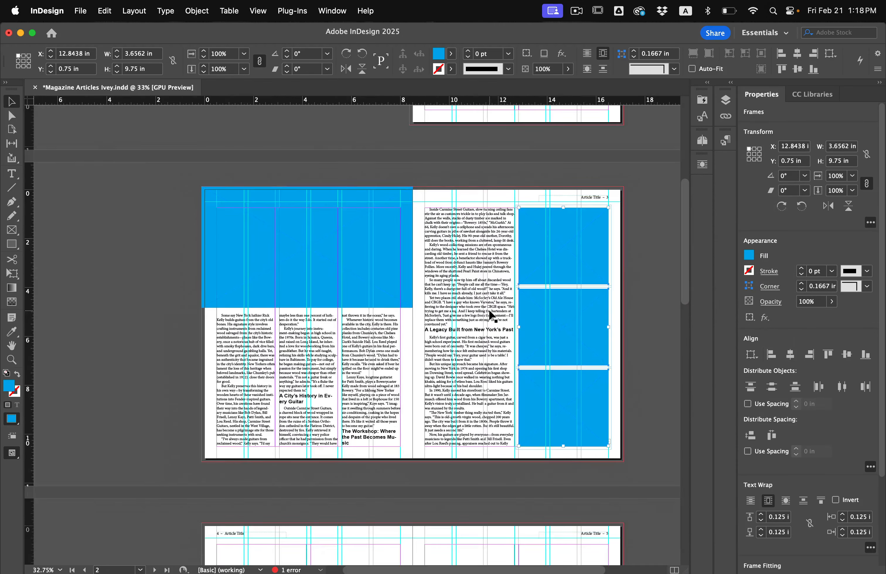
{"action": "scroll", "coordinate": [494, 350], "scroll_direction": "down", "scroll_amount": 1}
{"action": "scroll", "coordinate": [485, 403], "scroll_direction": "up", "scroll_amount": 5}
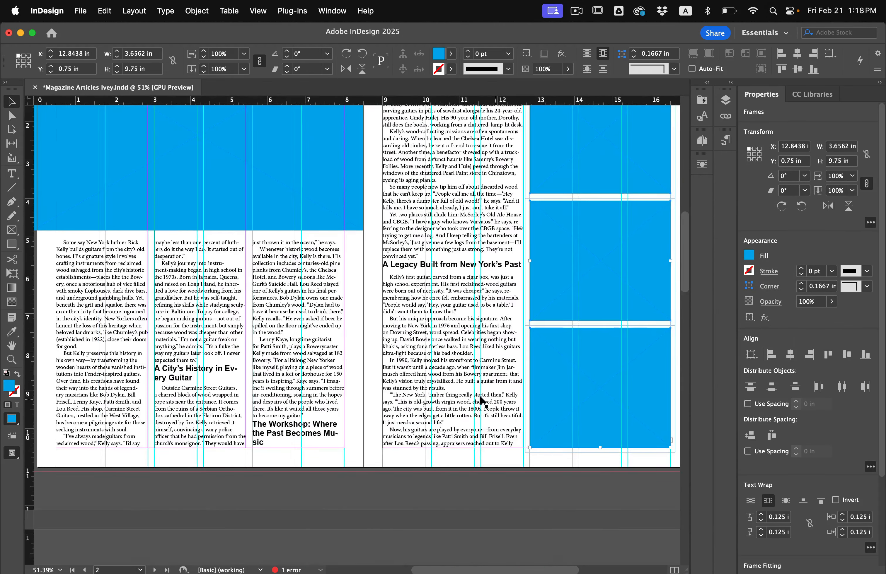
{"action": "scroll", "coordinate": [466, 402], "scroll_direction": "down", "scroll_amount": 2}
{"action": "scroll", "coordinate": [468, 405], "scroll_direction": "down", "scroll_amount": 2}
{"action": "scroll", "coordinate": [468, 405], "scroll_direction": "down", "scroll_amount": 1}
{"action": "left_click", "coordinate": [486, 269]}
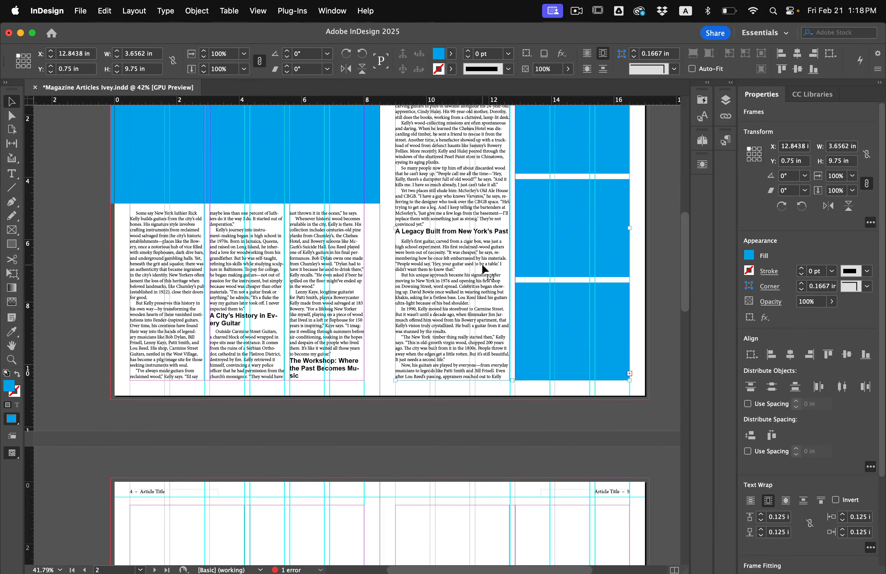
{"action": "left_click", "coordinate": [630, 374]}
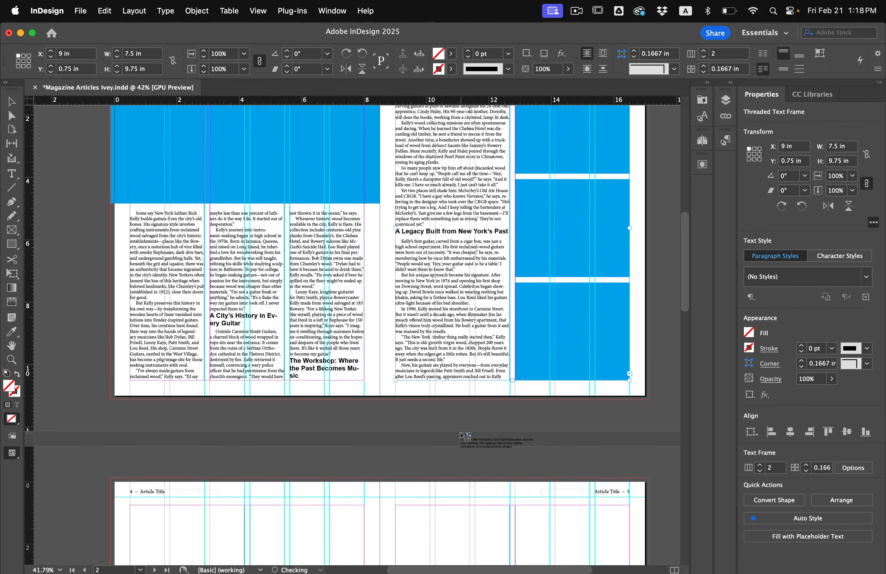
{"action": "scroll", "coordinate": [464, 495], "scroll_direction": "down", "scroll_amount": 10}
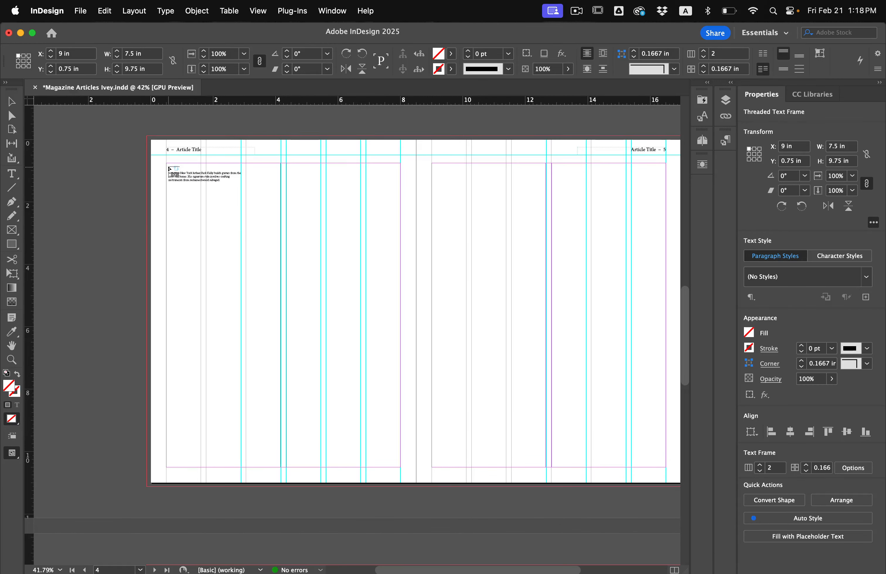
{"action": "left_click_drag", "start_coordinate": [166, 163], "coordinate": [400, 467]}
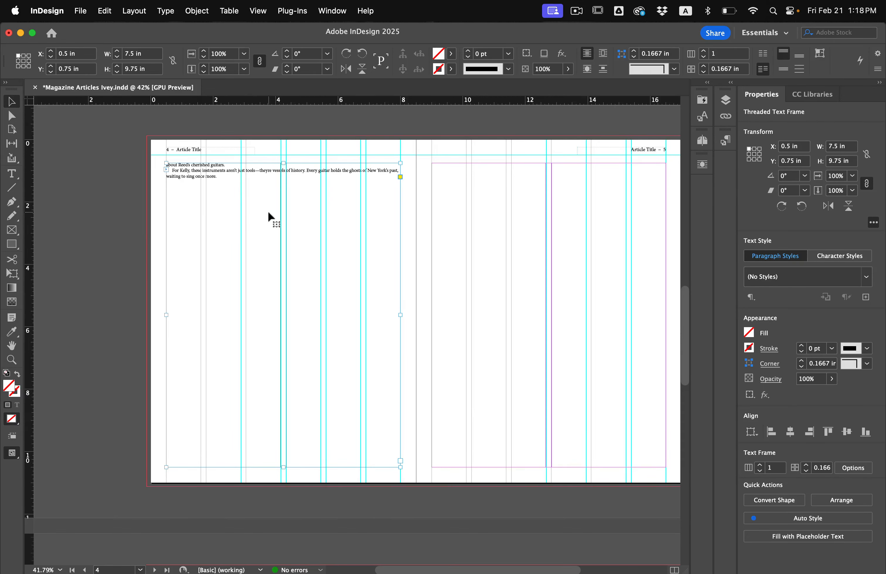
Clear the selection and examine how the article text flows around the image frames on pages 2–3 and onto page 4.
{"action": "scroll", "coordinate": [269, 214], "scroll_direction": "up", "scroll_amount": 10}
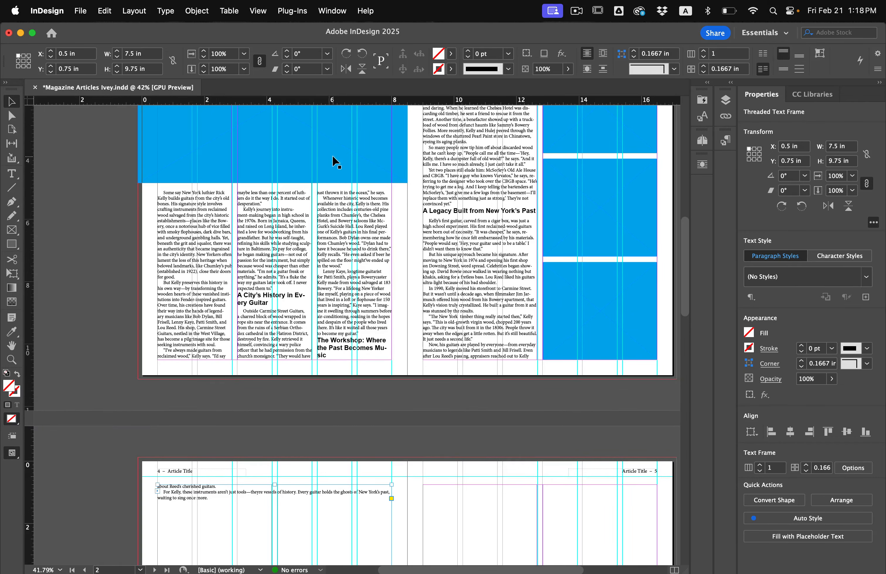
{"action": "scroll", "coordinate": [346, 261], "scroll_direction": "down", "scroll_amount": 2}
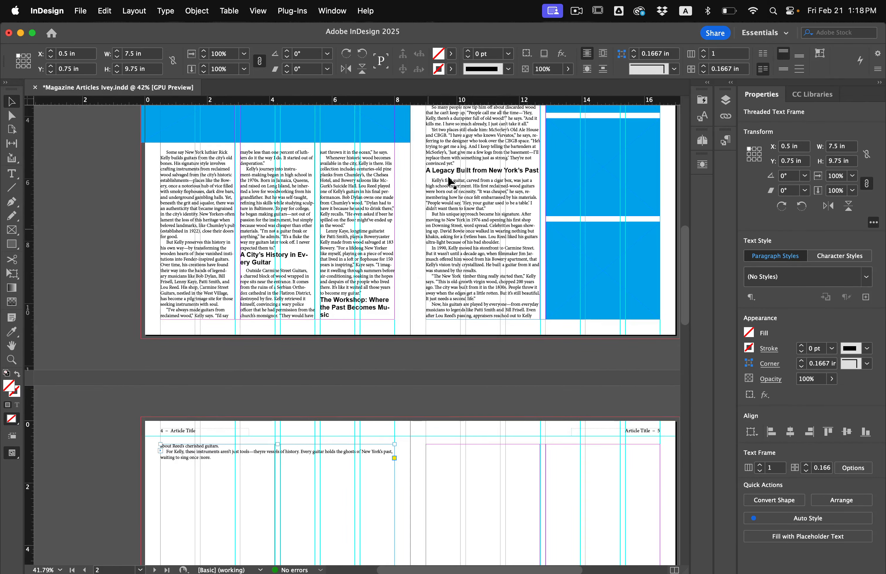
{"action": "scroll", "coordinate": [458, 257], "scroll_direction": "up", "scroll_amount": 2}
{"action": "scroll", "coordinate": [461, 262], "scroll_direction": "up", "scroll_amount": 3}
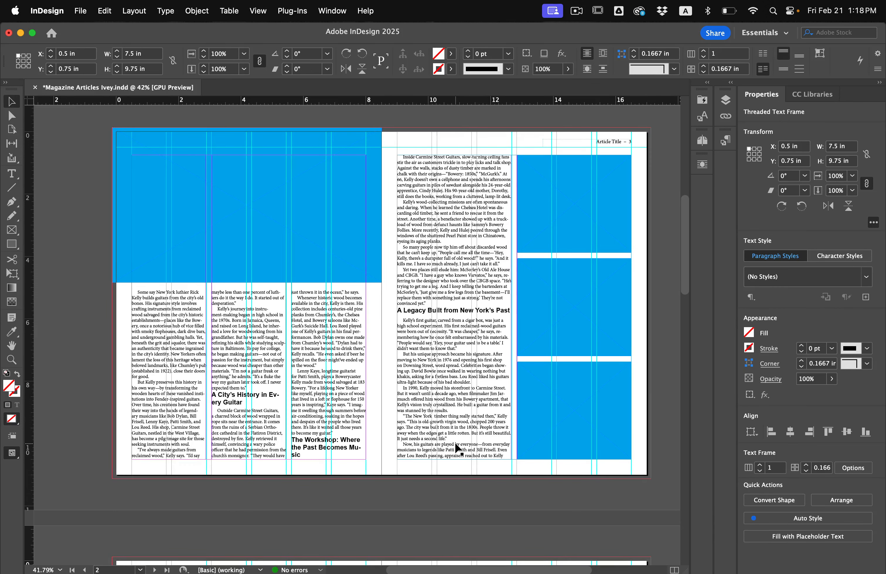
{"action": "scroll", "coordinate": [455, 447], "scroll_direction": "down", "scroll_amount": 1}
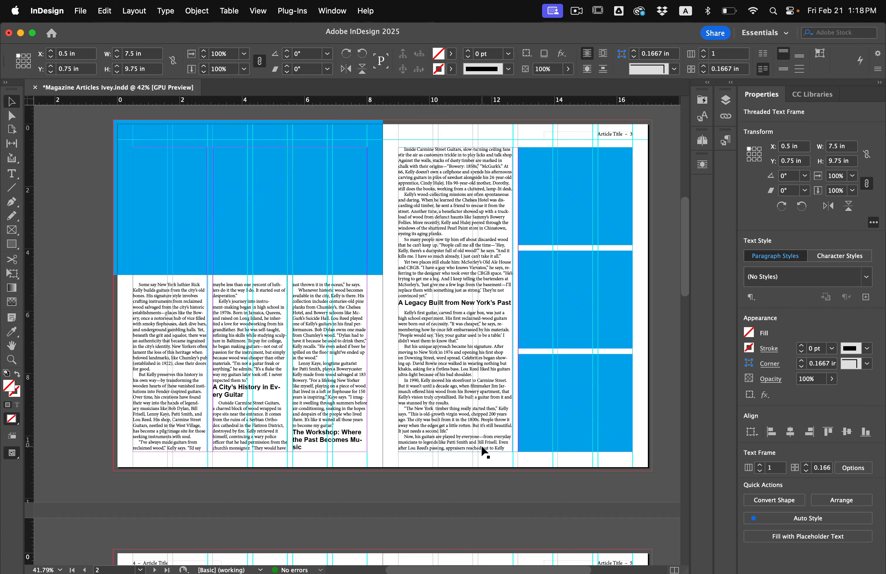
{"action": "left_click", "coordinate": [388, 356]}
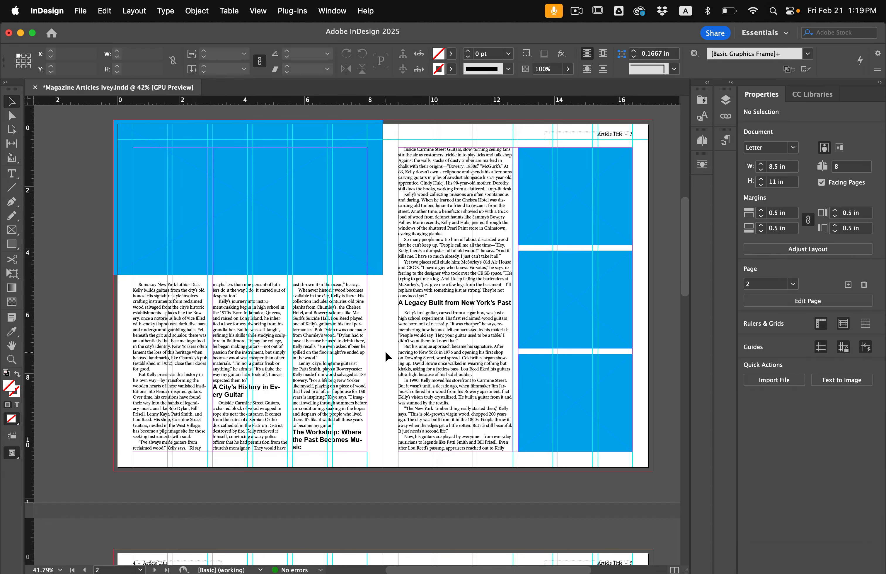
{"action": "scroll", "coordinate": [387, 356], "scroll_direction": "down", "scroll_amount": 10}
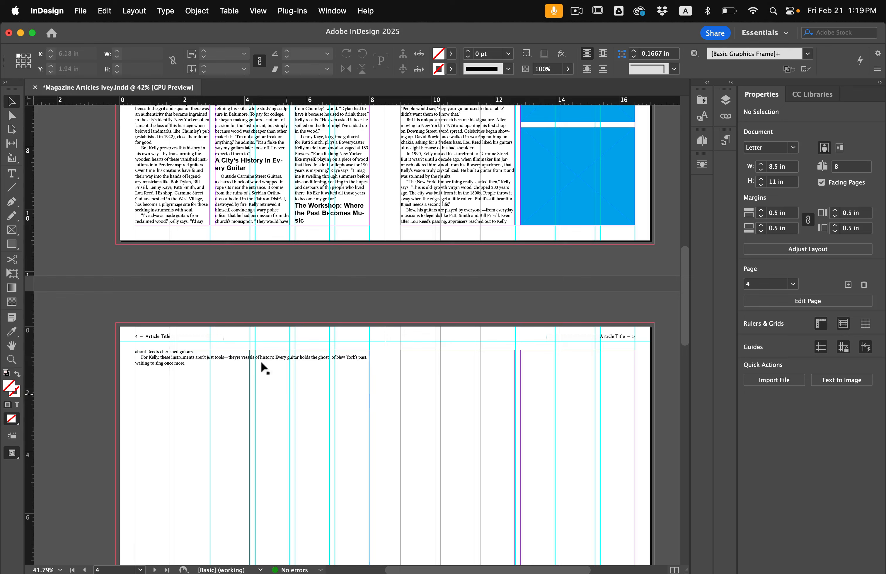
{"action": "scroll", "coordinate": [277, 380], "scroll_direction": "up", "scroll_amount": 6}
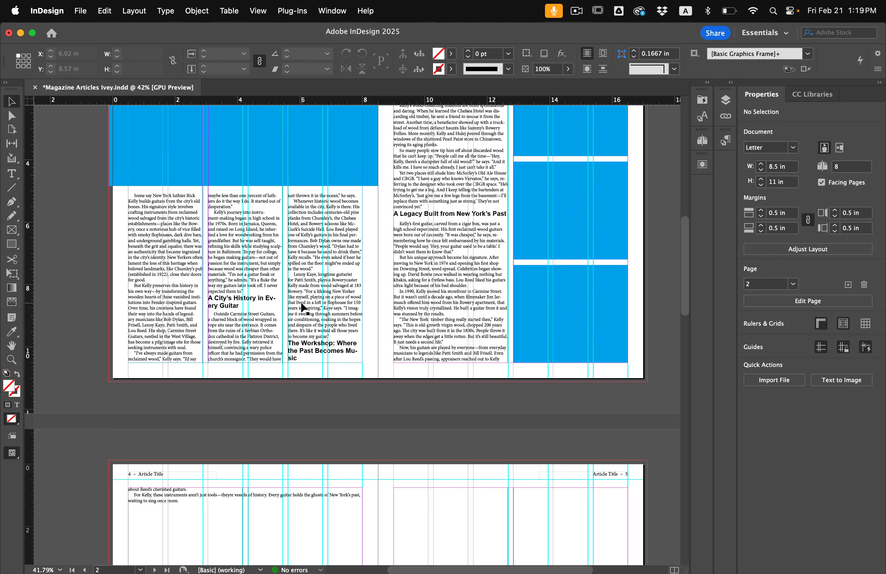
Shorten the large blue frame on page 2 from its bottom edge to a height of 4.4167 in, and clear the selection.
{"action": "scroll", "coordinate": [164, 220], "scroll_direction": "up", "scroll_amount": 1}
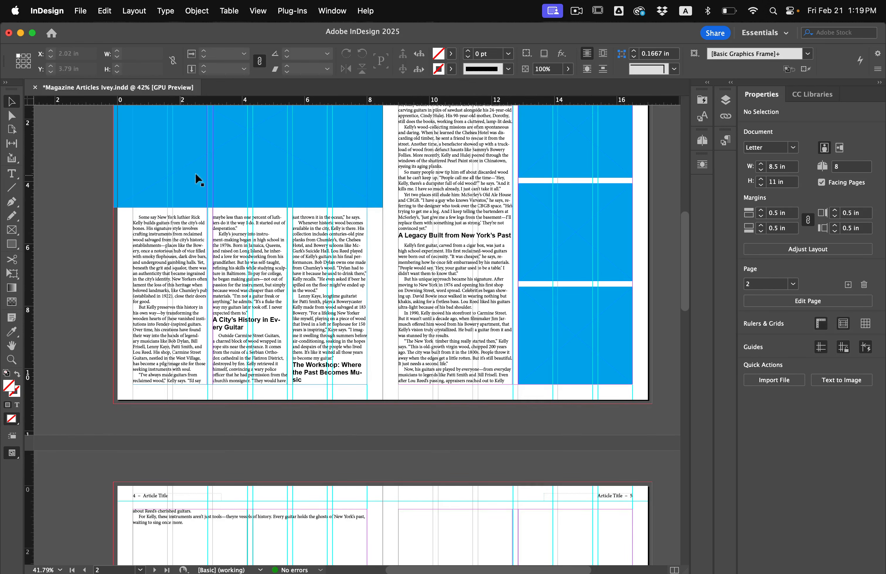
{"action": "left_click", "coordinate": [219, 174]}
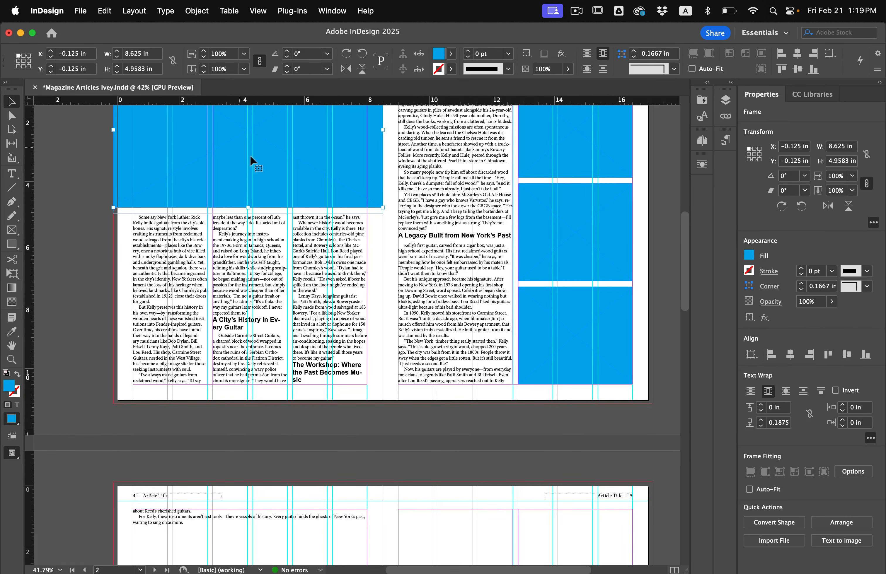
{"action": "left_click_drag", "start_coordinate": [248, 207], "coordinate": [250, 191]}
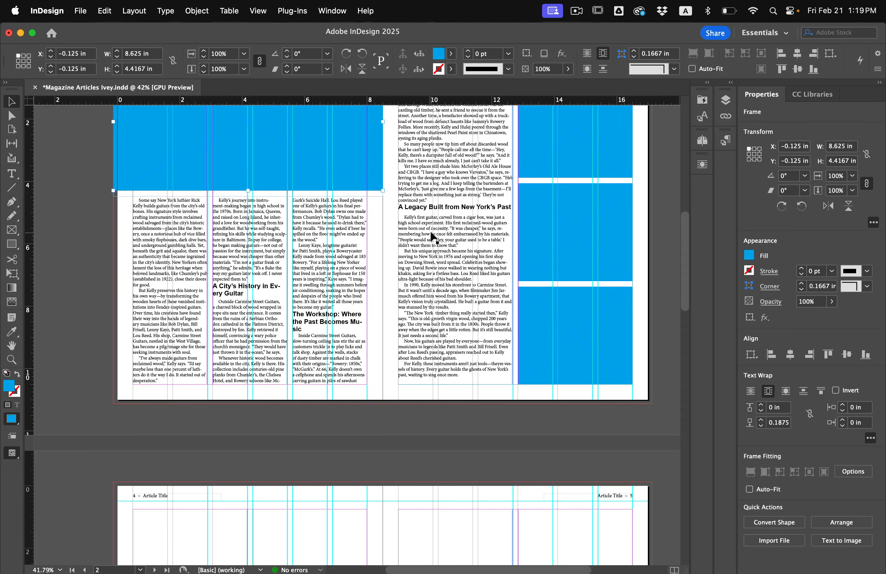
{"action": "left_click", "coordinate": [387, 323]}
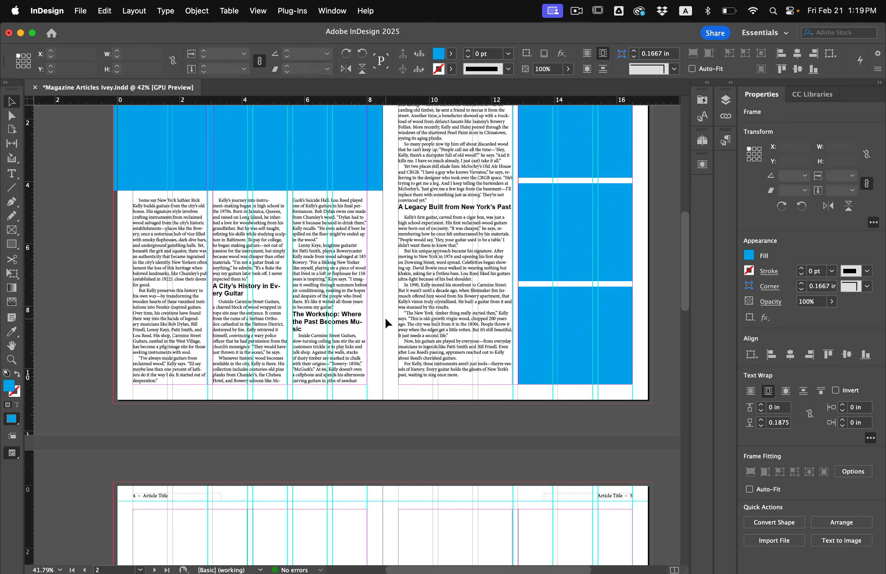
Edit the Body Copy paragraph style to use a 10 pt font size, with the preview turned on.
{"action": "scroll", "coordinate": [385, 317], "scroll_direction": "up", "scroll_amount": 5}
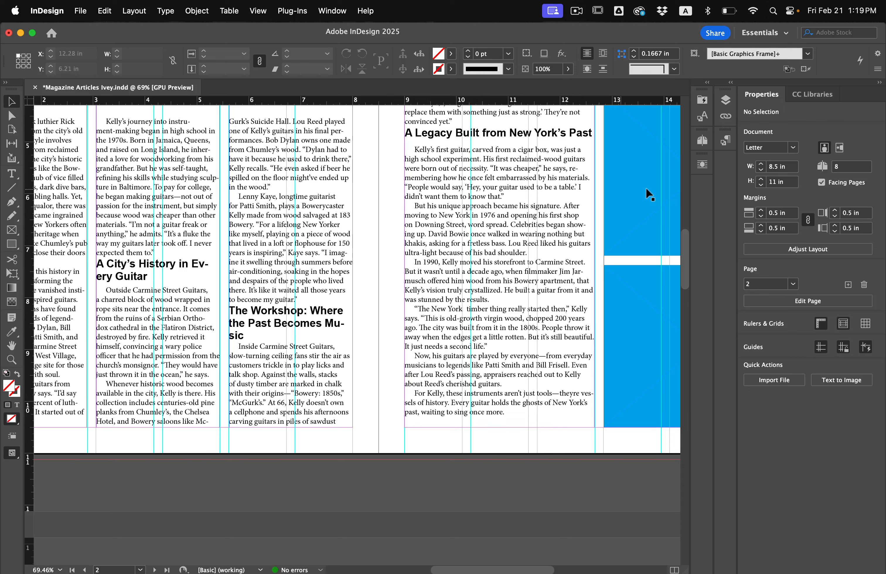
{"action": "left_click", "coordinate": [726, 141]}
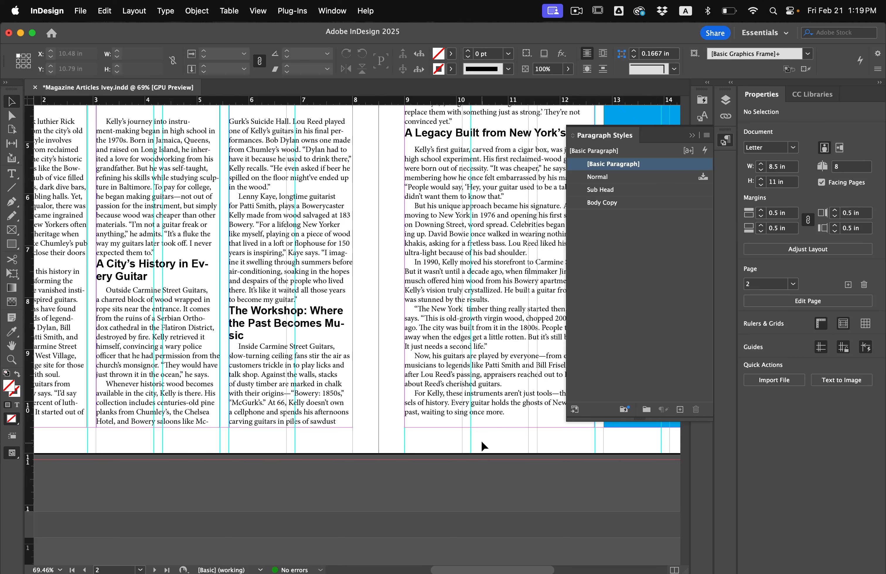
{"action": "left_click", "coordinate": [619, 202]}
{"action": "left_click", "coordinate": [619, 202]}
{"action": "double_click", "coordinate": [617, 203]}
{"action": "double_click", "coordinate": [676, 206]}
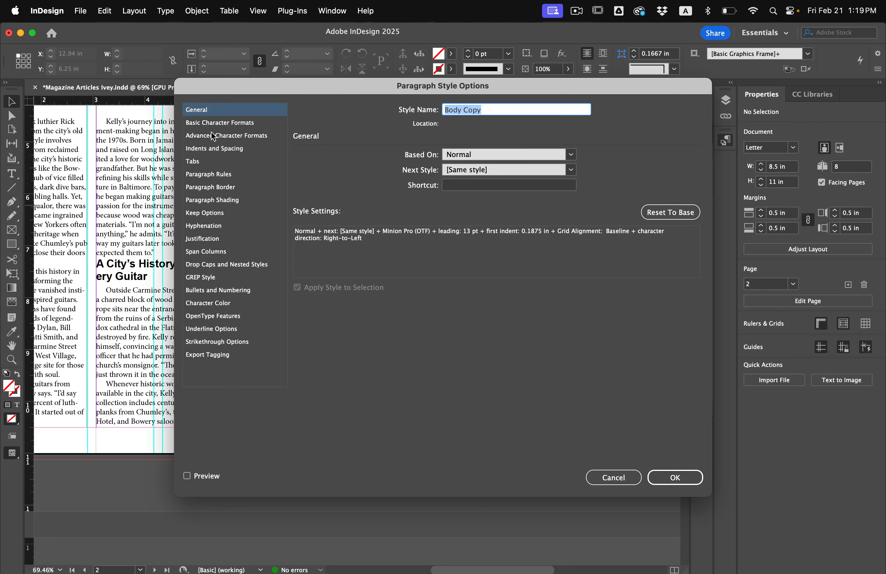
{"action": "left_click", "coordinate": [208, 125]}
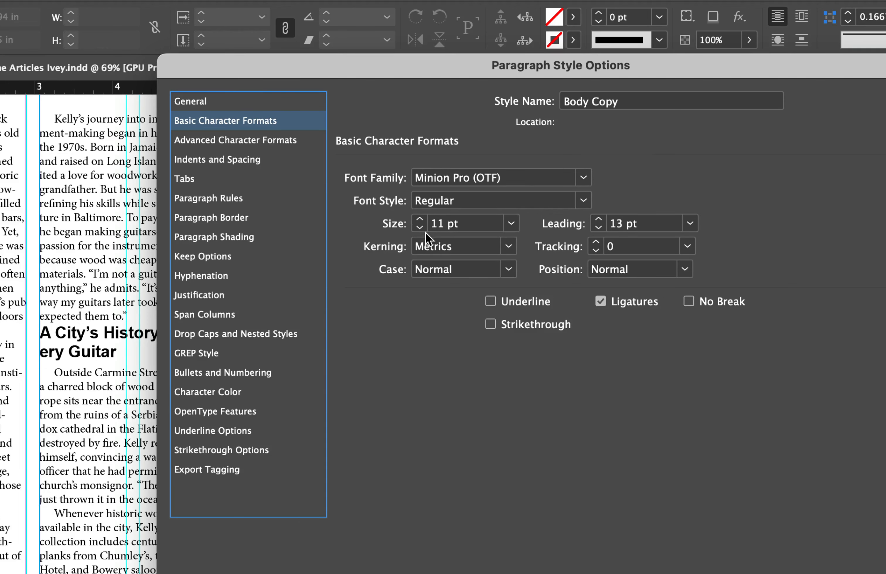
{"action": "left_click", "coordinate": [420, 227]}
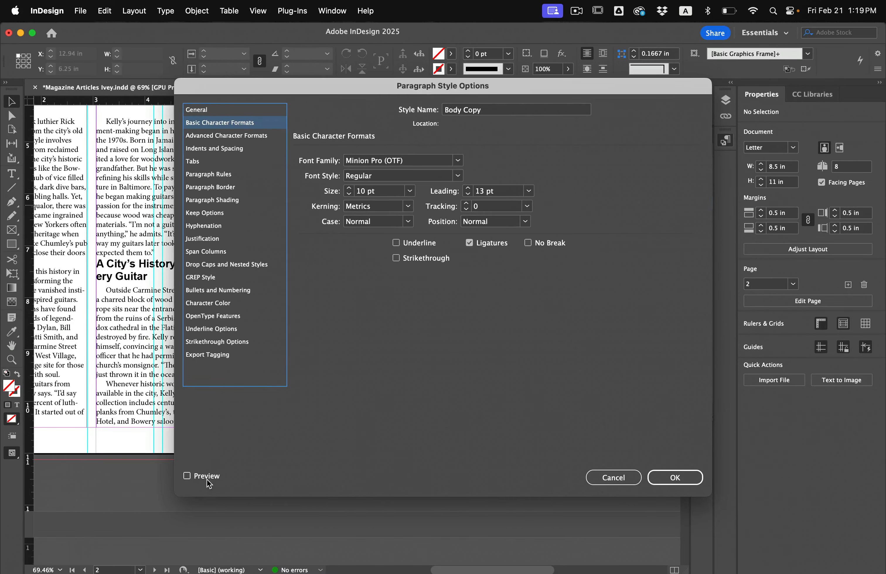
{"action": "left_click", "coordinate": [206, 476]}
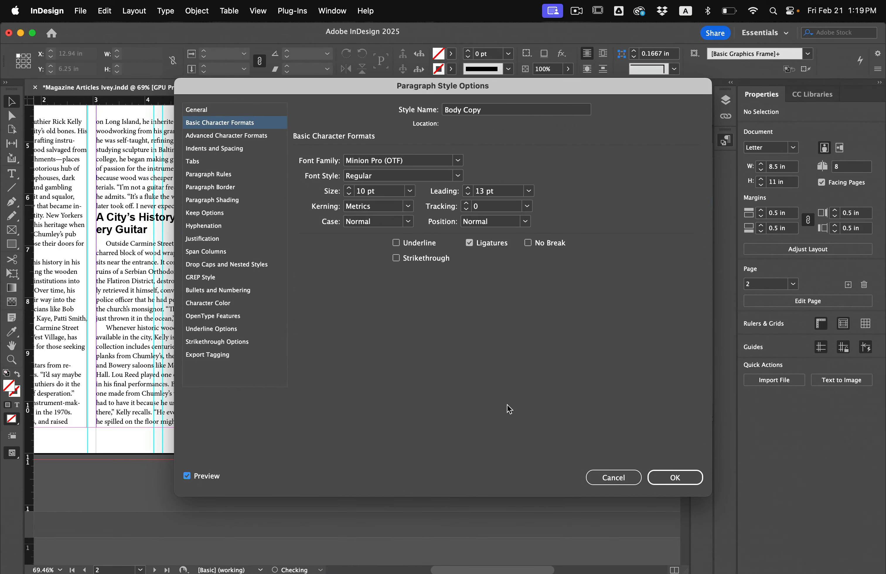
{"action": "left_click", "coordinate": [658, 477]}
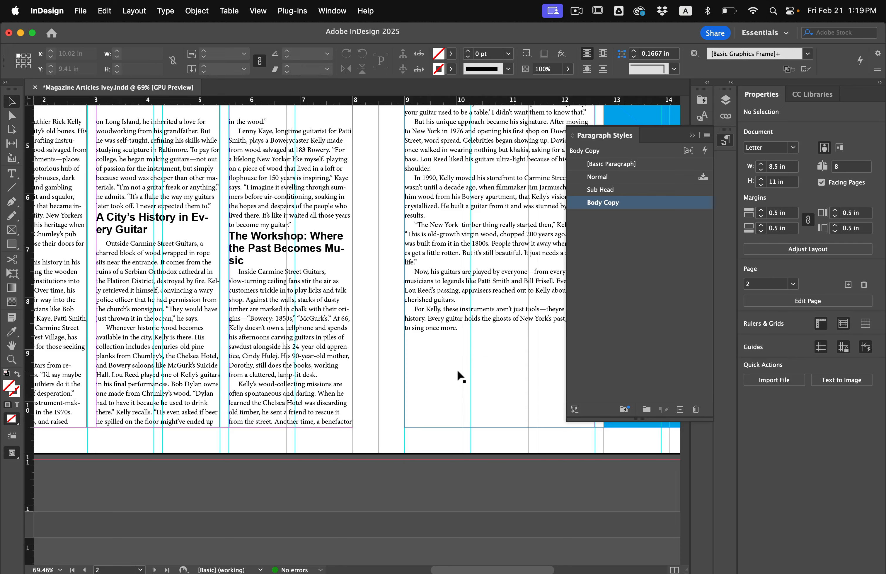
Turn off hyphenation for the "A City's History in Every Guitar" subhead.
{"action": "scroll", "coordinate": [457, 369], "scroll_direction": "down", "scroll_amount": 2}
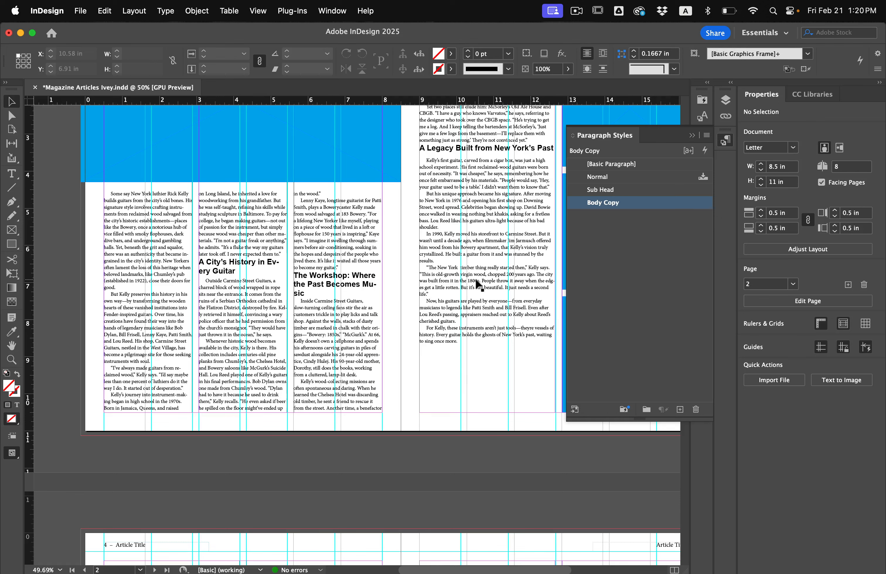
{"action": "triple_click", "coordinate": [222, 264]}
{"action": "left_click", "coordinate": [222, 265]}
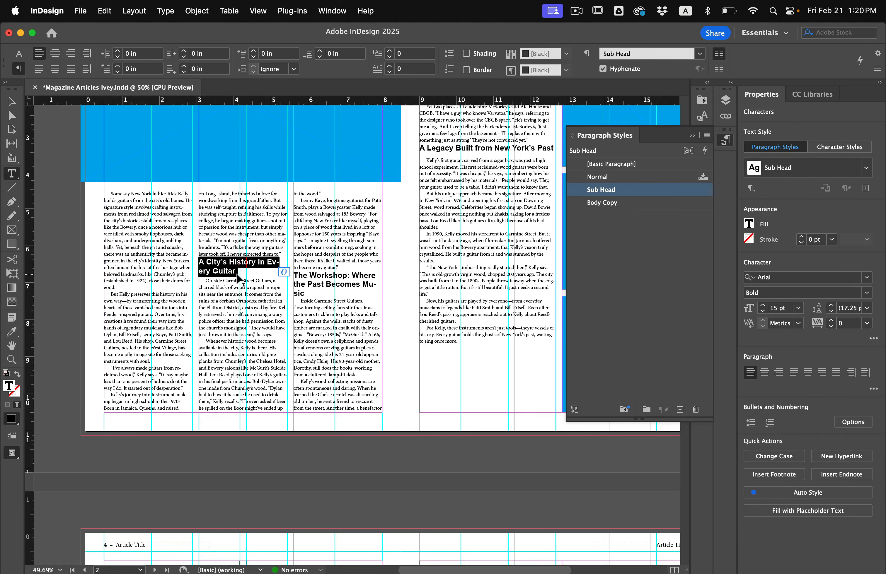
{"action": "scroll", "coordinate": [211, 265], "scroll_direction": "up", "scroll_amount": 5}
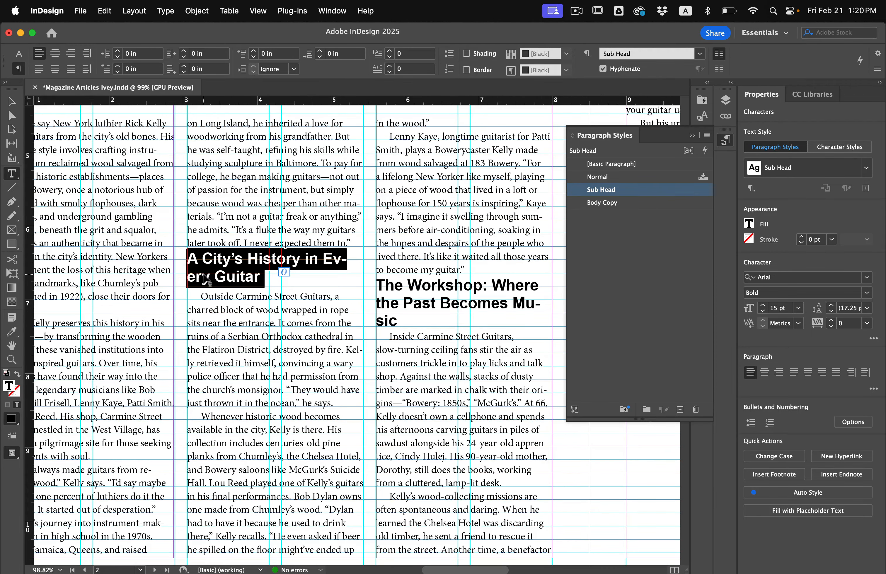
{"action": "left_click", "coordinate": [19, 54]}
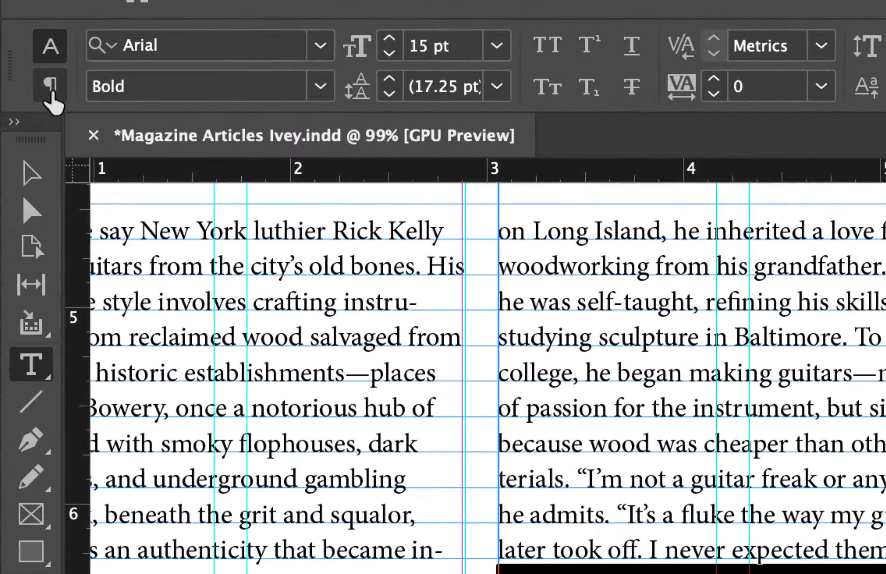
{"action": "left_click", "coordinate": [18, 69]}
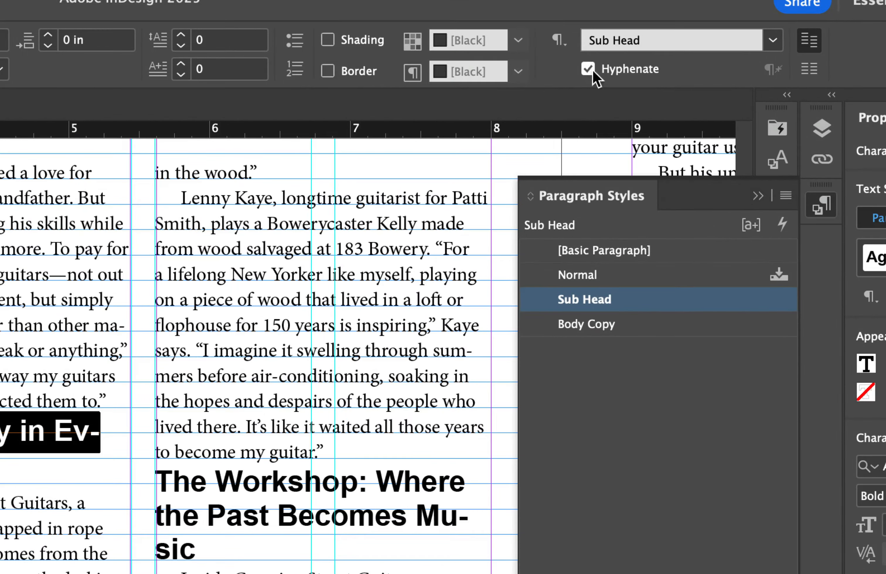
{"action": "left_click", "coordinate": [590, 68]}
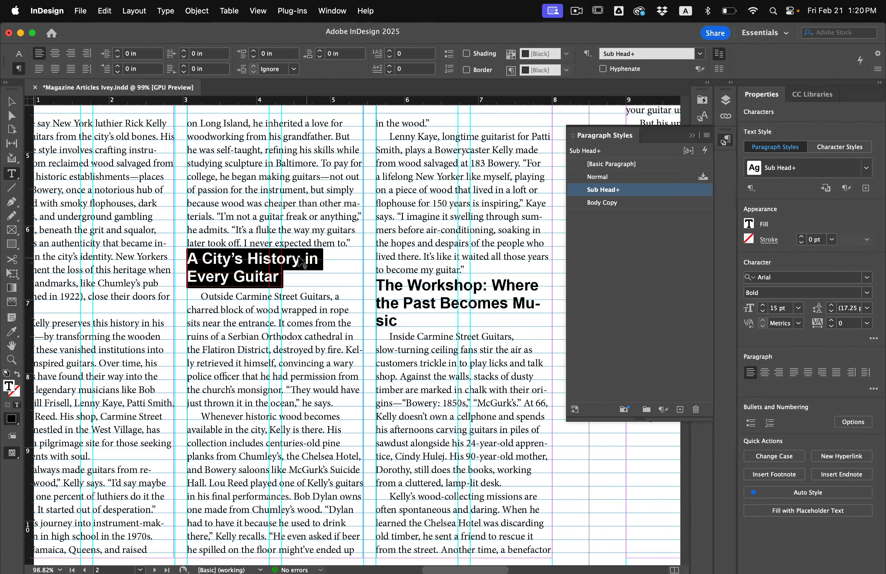
Turn off hyphenation for "The Workshop: Where the Past Becomes Music" subhead and force a line break before "Where".
{"action": "left_click", "coordinate": [489, 293]}
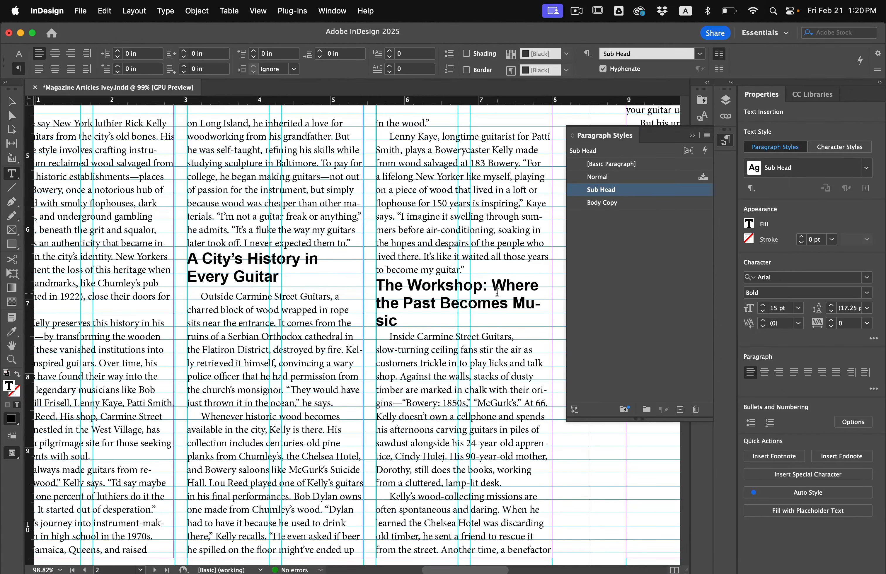
{"action": "double_click", "coordinate": [493, 298]}
{"action": "triple_click", "coordinate": [492, 298]}
{"action": "left_click", "coordinate": [634, 69]}
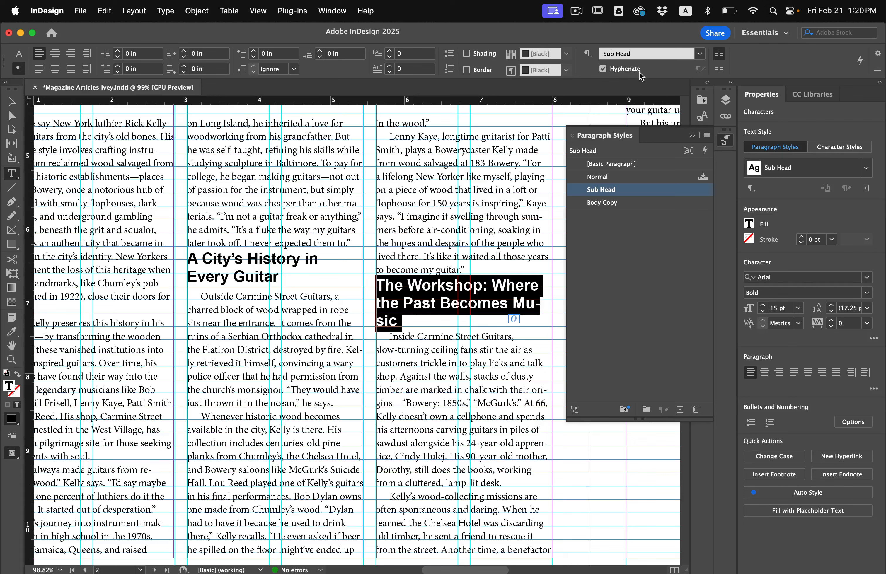
{"action": "left_click", "coordinate": [619, 70]}
{"action": "left_click", "coordinate": [498, 284]}
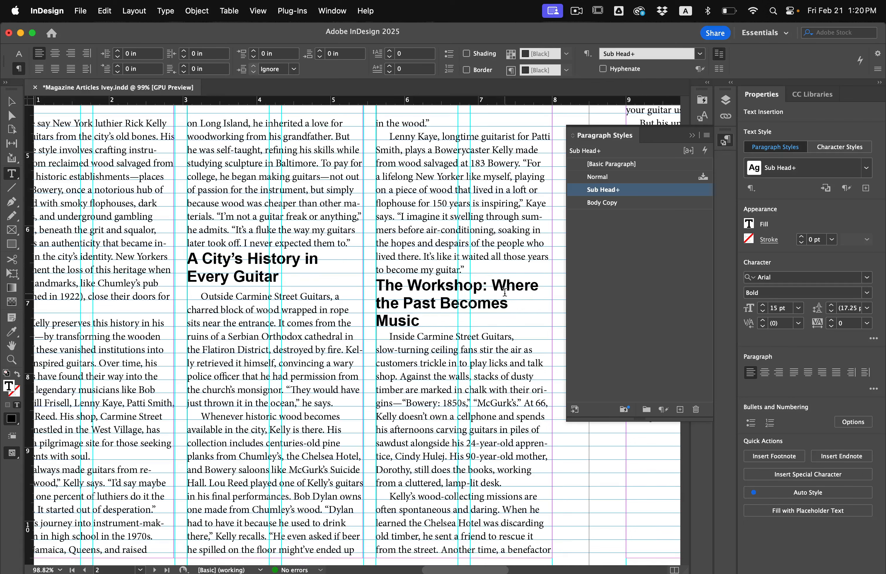
{"action": "key", "text": "shift+Return"}
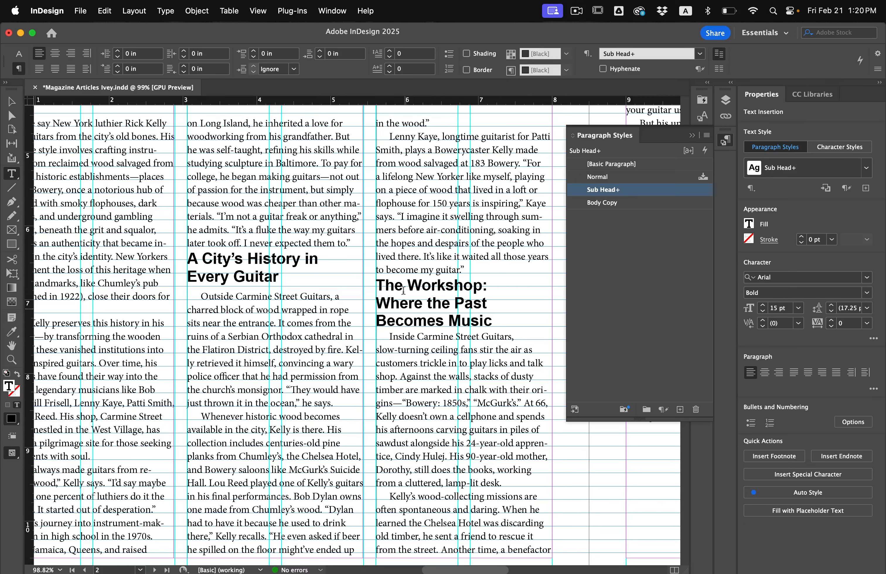
Insert an empty line above both the "A City's History in Every Guitar" and "The Workshop" subheads on page 2.
{"action": "left_click", "coordinate": [188, 261]}
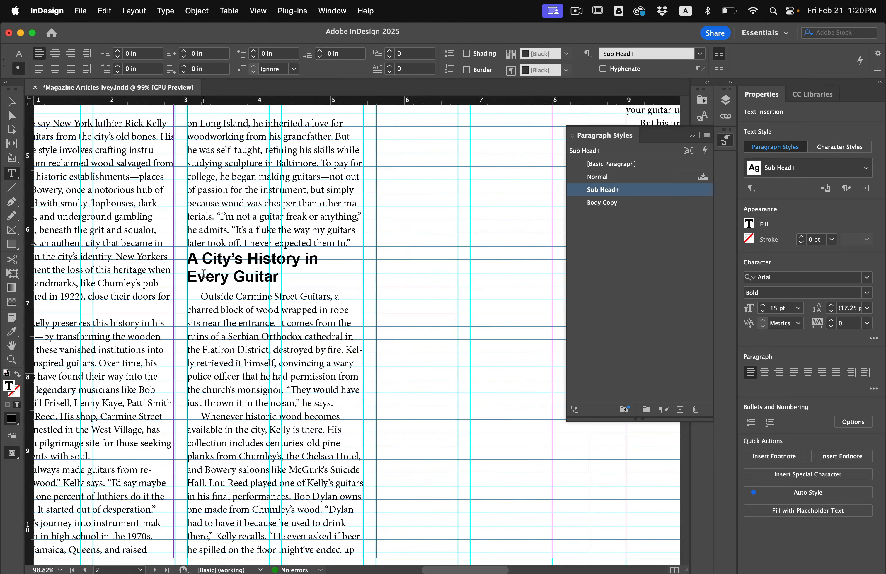
{"action": "key", "text": "Return"}
{"action": "left_click", "coordinate": [378, 297]}
{"action": "key", "text": "Return"}
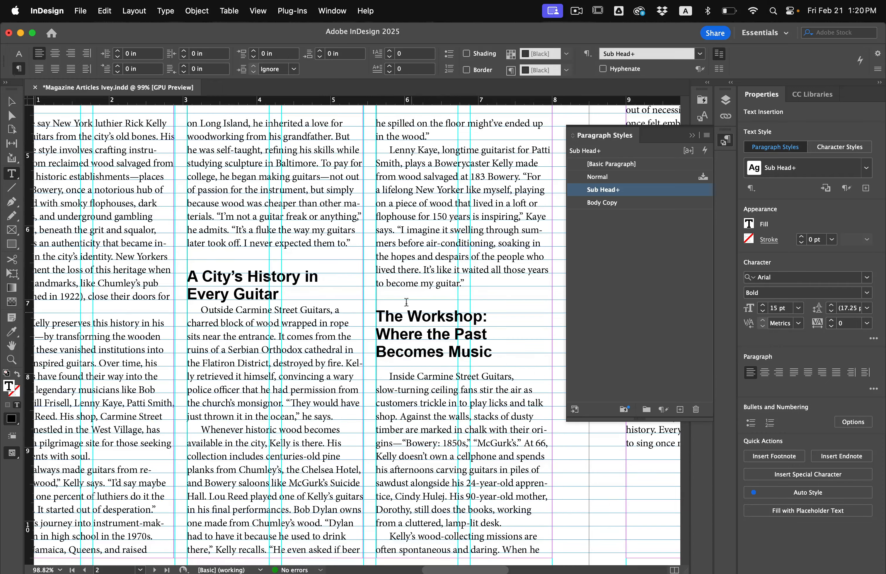
Insert an empty line above the "A Legacy Built from New York's Past" subhead on page 3.
{"action": "scroll", "coordinate": [413, 292], "scroll_direction": "right", "scroll_amount": 10}
{"action": "scroll", "coordinate": [406, 306], "scroll_direction": "up", "scroll_amount": 7}
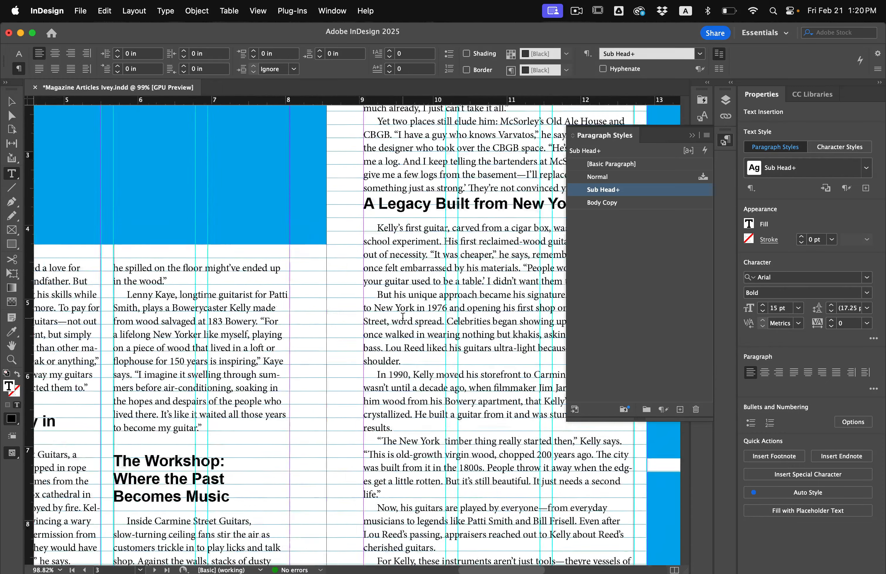
{"action": "scroll", "coordinate": [403, 317], "scroll_direction": "right", "scroll_amount": 3}
{"action": "scroll", "coordinate": [403, 317], "scroll_direction": "down", "scroll_amount": 2}
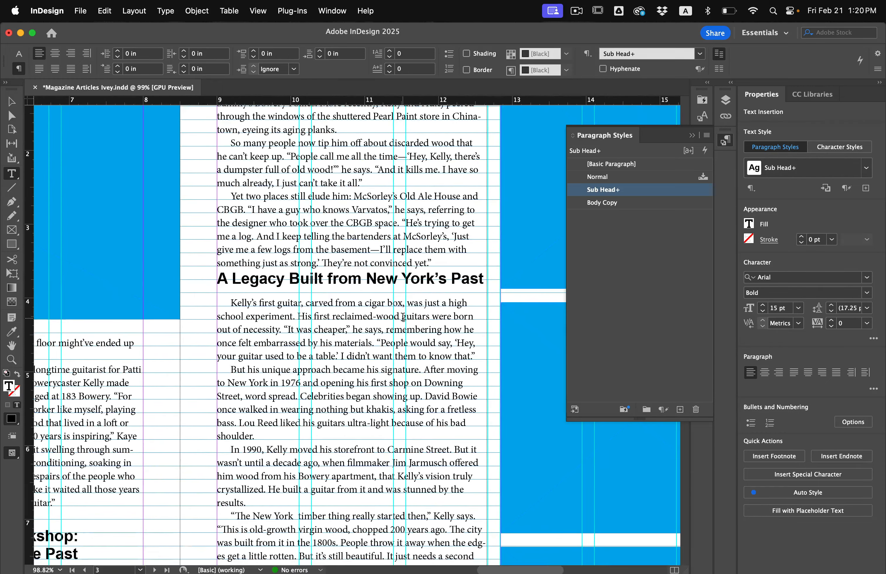
{"action": "left_click", "coordinate": [221, 278]}
{"action": "key", "text": "Return"}
Leave text editing, check the page 2–3 spread in preview mode without guides, and return to the normal view.
{"action": "scroll", "coordinate": [222, 278], "scroll_direction": "down", "scroll_amount": 5}
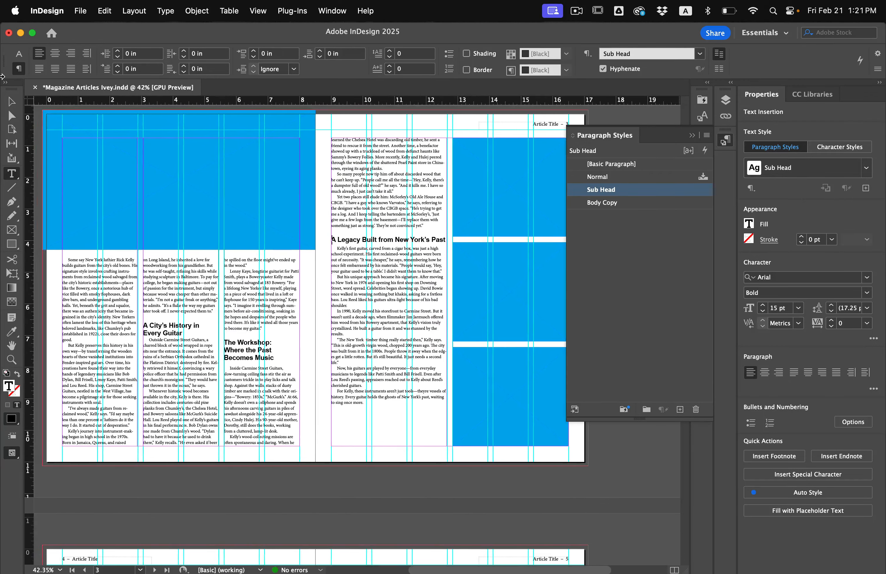
{"action": "key", "text": "Escape"}
{"action": "left_click", "coordinate": [225, 488]}
{"action": "key", "text": "w"}
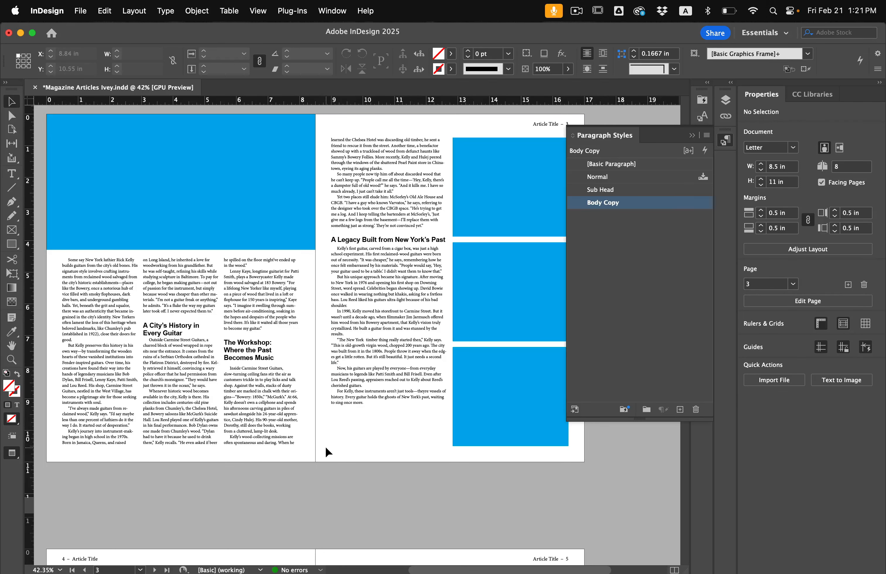
{"action": "key", "text": "w"}
Load MARPhoto-06, MARPhoto-08, MARPhoto-09 and MARPhoto-13 from the Made and Remade folder for placing together.
{"action": "left_click", "coordinate": [80, 10]}
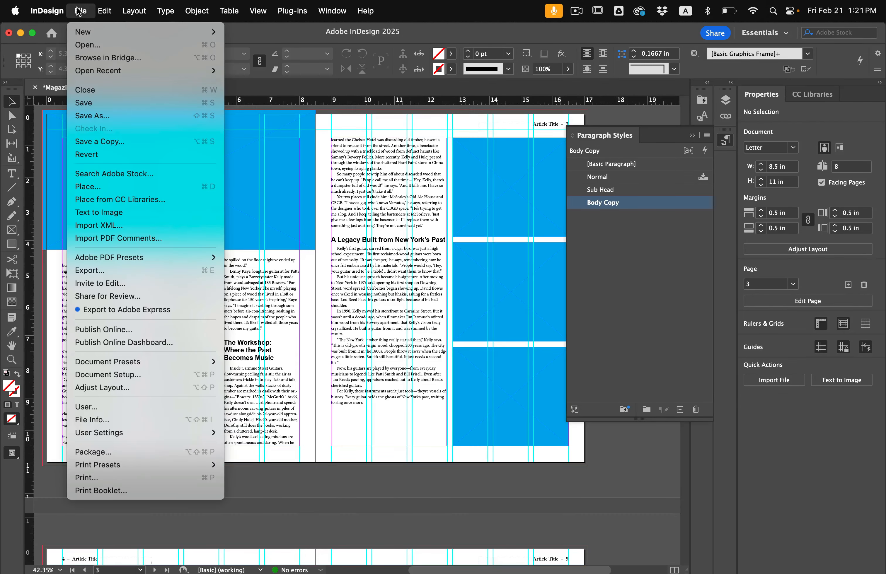
{"action": "left_click", "coordinate": [104, 186]}
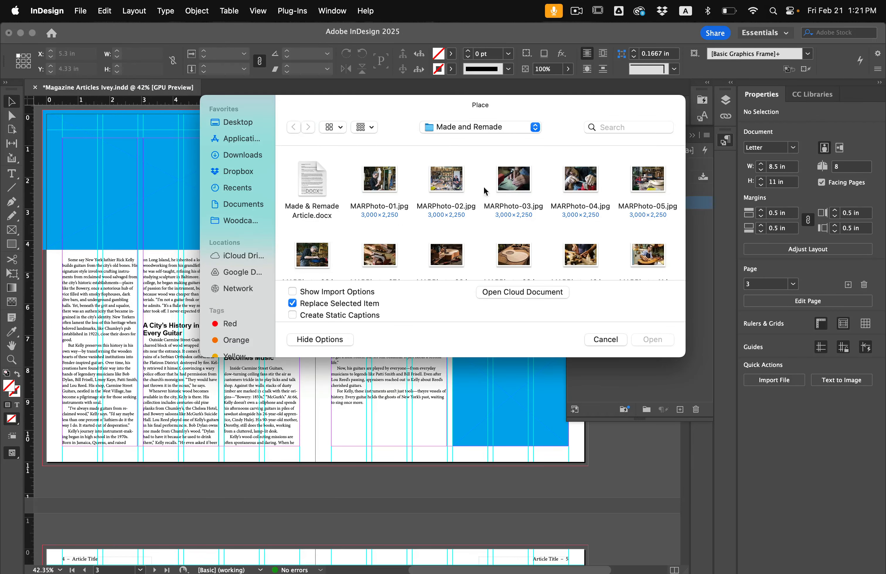
{"action": "scroll", "coordinate": [485, 209], "scroll_direction": "down", "scroll_amount": 5}
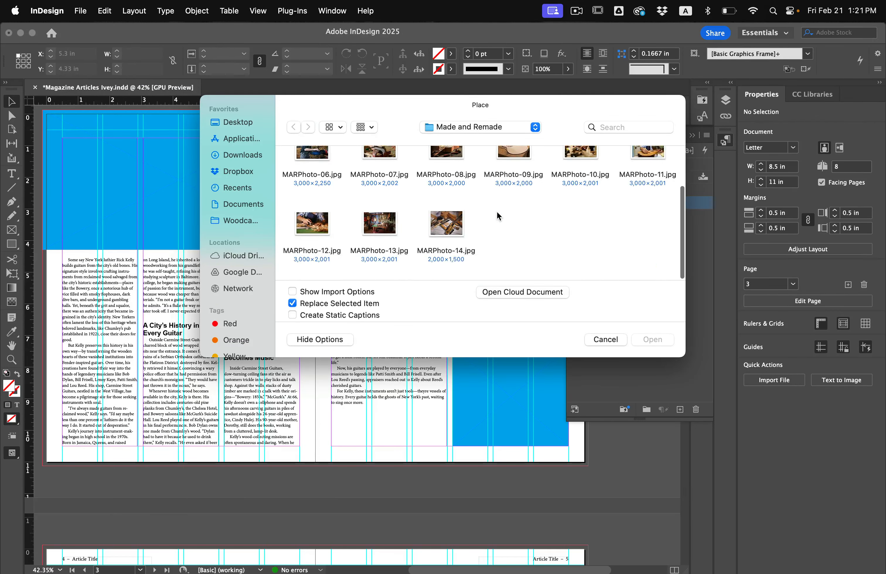
{"action": "scroll", "coordinate": [496, 211], "scroll_direction": "up", "scroll_amount": 4}
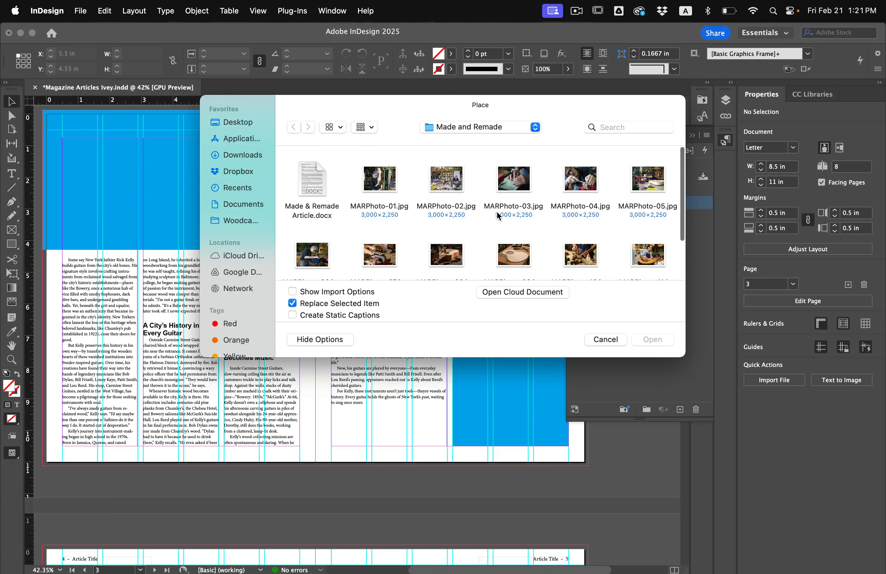
{"action": "scroll", "coordinate": [509, 227], "scroll_direction": "down", "scroll_amount": 1}
{"action": "scroll", "coordinate": [510, 229], "scroll_direction": "up", "scroll_amount": 2}
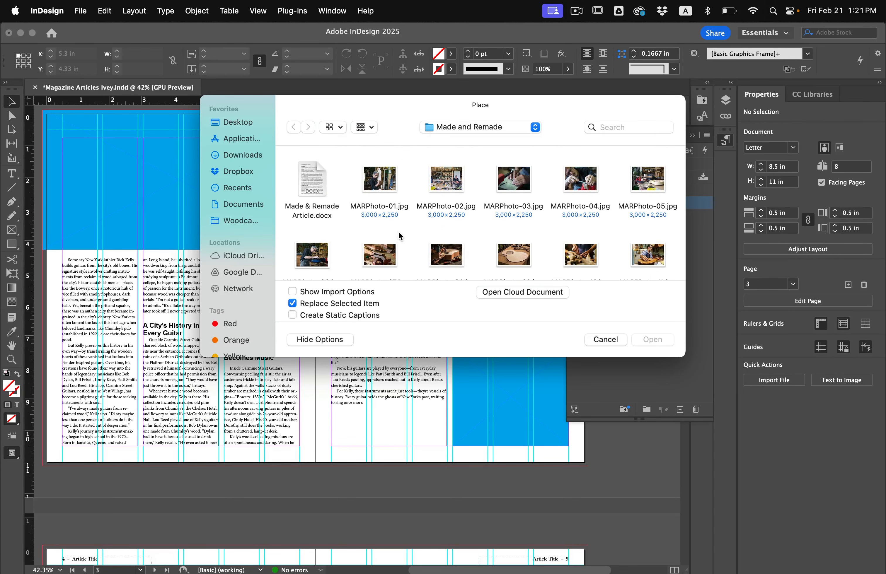
{"action": "scroll", "coordinate": [398, 232], "scroll_direction": "down", "scroll_amount": 3}
{"action": "scroll", "coordinate": [531, 260], "scroll_direction": "down", "scroll_amount": 5}
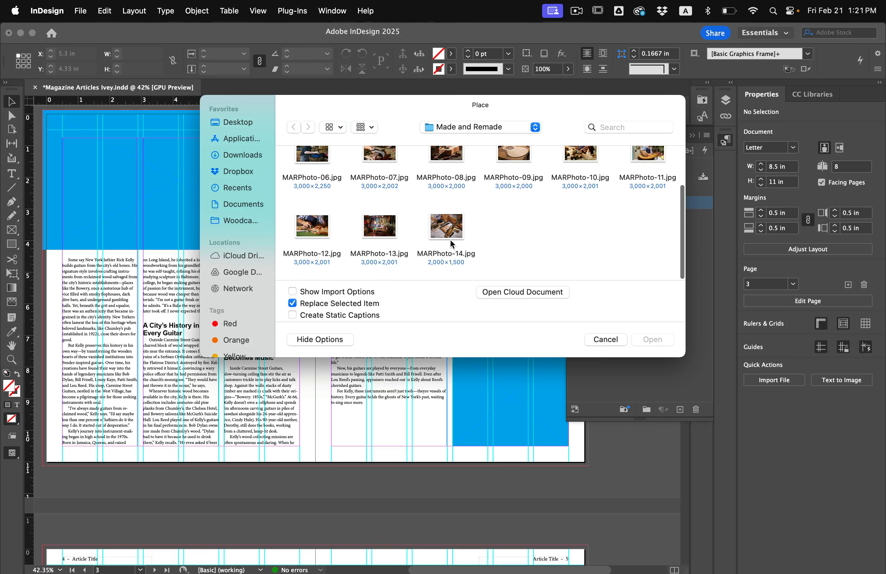
{"action": "left_click", "coordinate": [383, 230]}
{"action": "scroll", "coordinate": [344, 236], "scroll_direction": "up", "scroll_amount": 5}
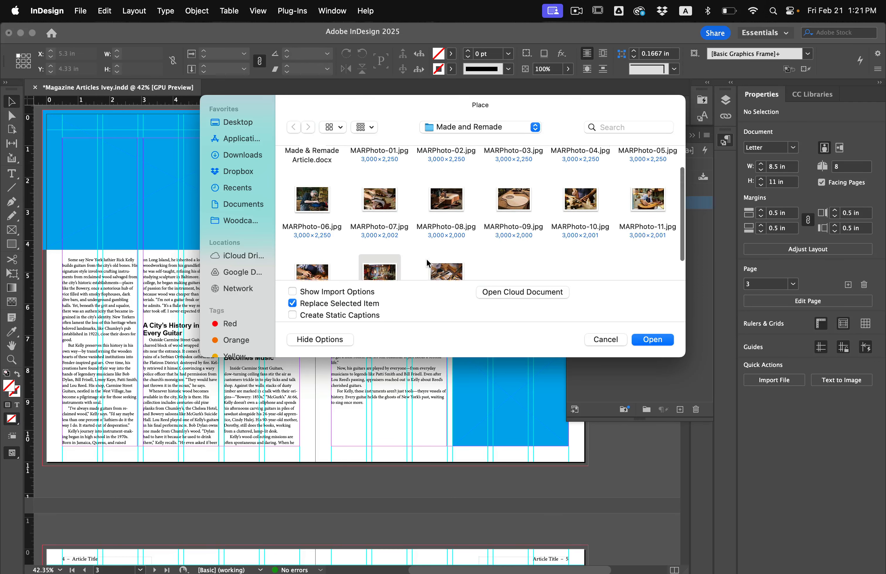
{"action": "left_click", "coordinate": [531, 220]}
{"action": "left_click", "coordinate": [450, 225], "text": "shift"}
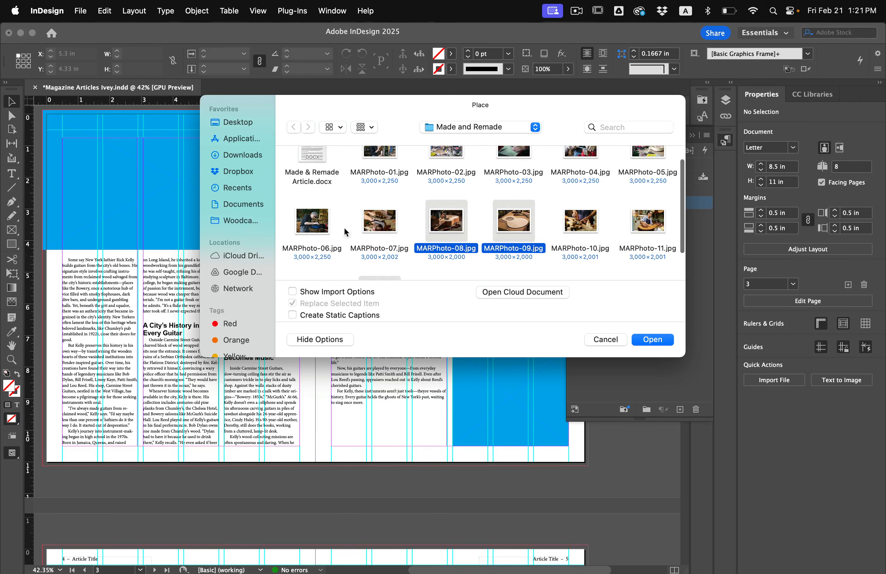
{"action": "left_click", "coordinate": [309, 223], "text": "super"}
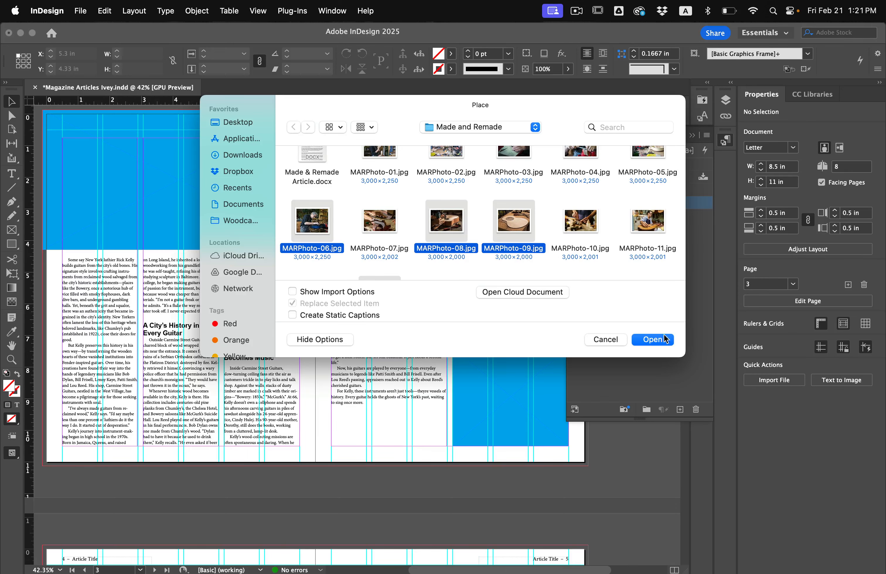
{"action": "left_click", "coordinate": [653, 340]}
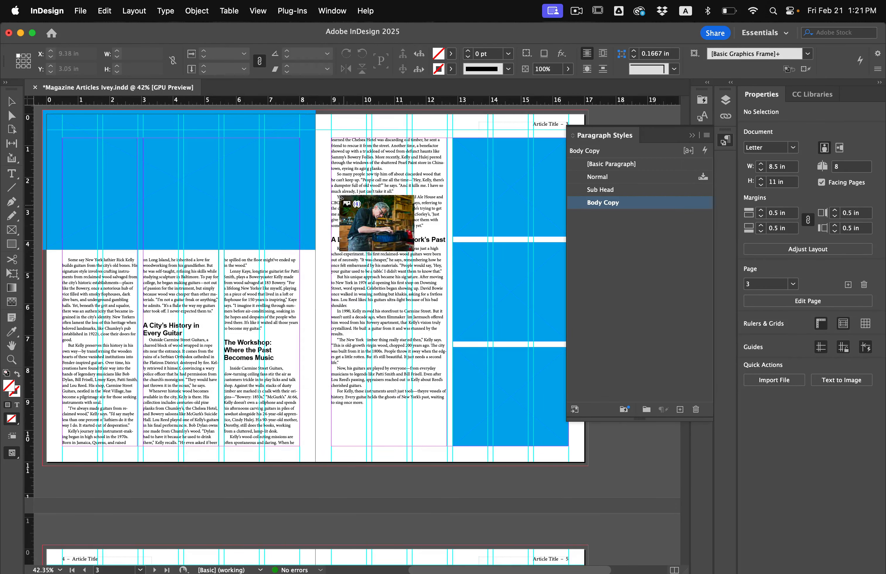
Place MARPhoto-06 in the page 2 frame and MARPhoto-08, MARPhoto-09 and MARPhoto-13 in the page 3 frames from top to bottom.
{"action": "left_click", "coordinate": [187, 182]}
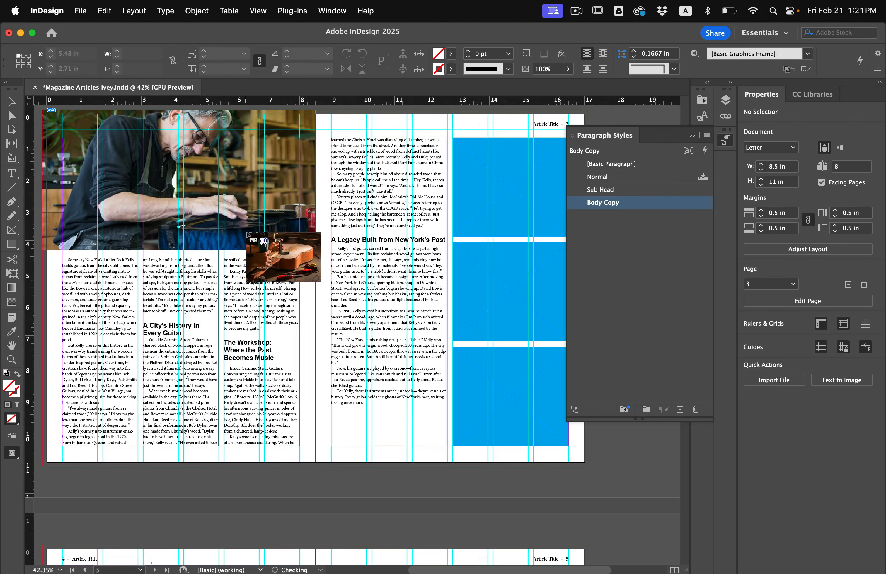
{"action": "left_click", "coordinate": [515, 198]}
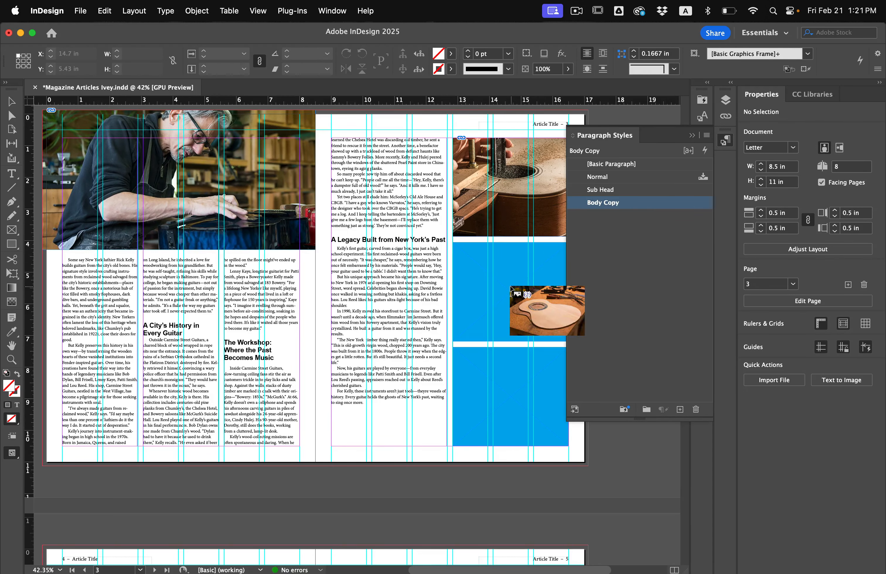
{"action": "left_click", "coordinate": [512, 290]}
{"action": "left_click", "coordinate": [514, 378]}
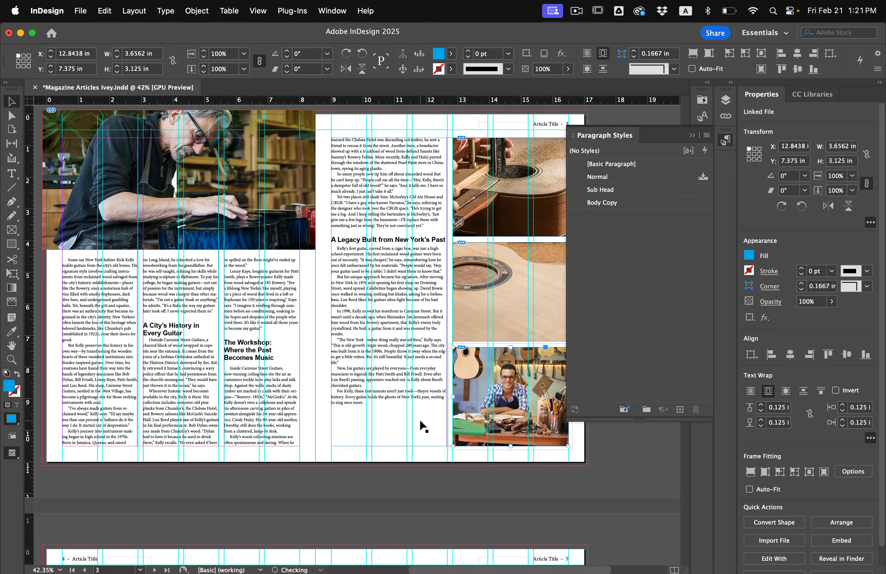
Fit the three page 3 photos so each fills its frame proportionally.
{"action": "scroll", "coordinate": [420, 419], "scroll_direction": "right", "scroll_amount": 2}
{"action": "scroll", "coordinate": [420, 419], "scroll_direction": "up", "scroll_amount": 1}
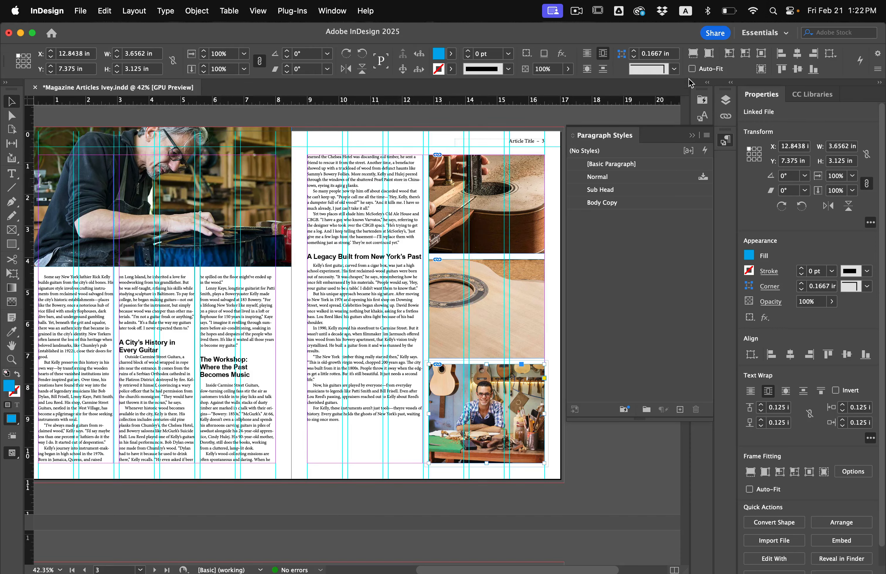
{"action": "left_click", "coordinate": [693, 53]}
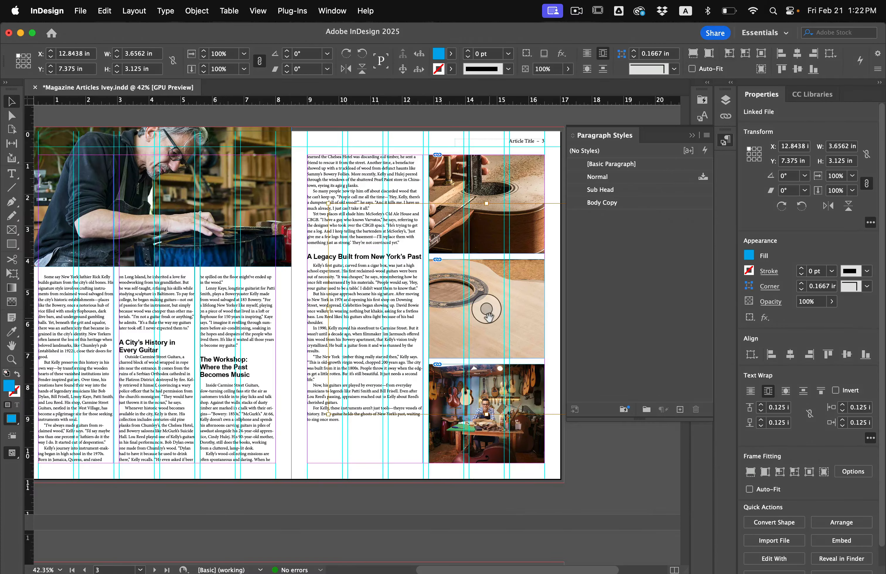
{"action": "left_click", "coordinate": [485, 309]}
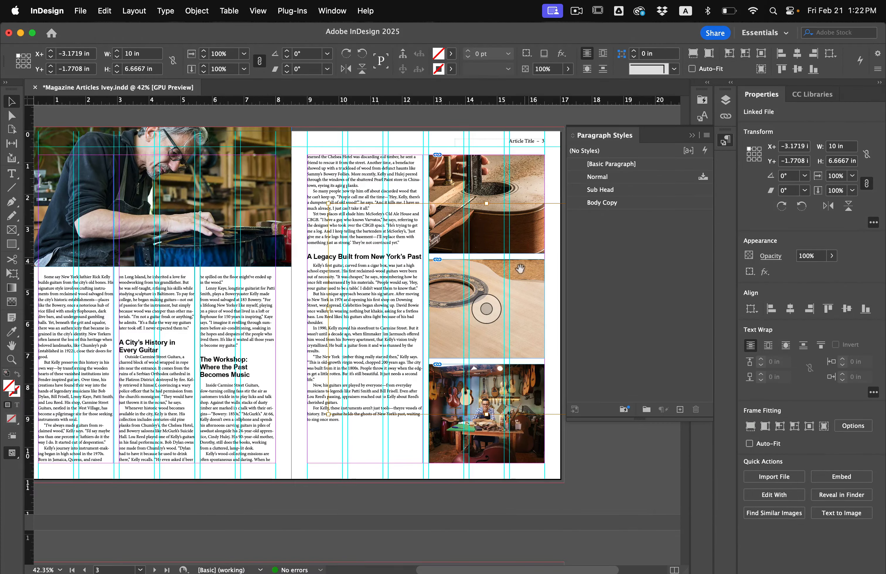
{"action": "left_click", "coordinate": [556, 307]}
{"action": "left_click", "coordinate": [529, 298]}
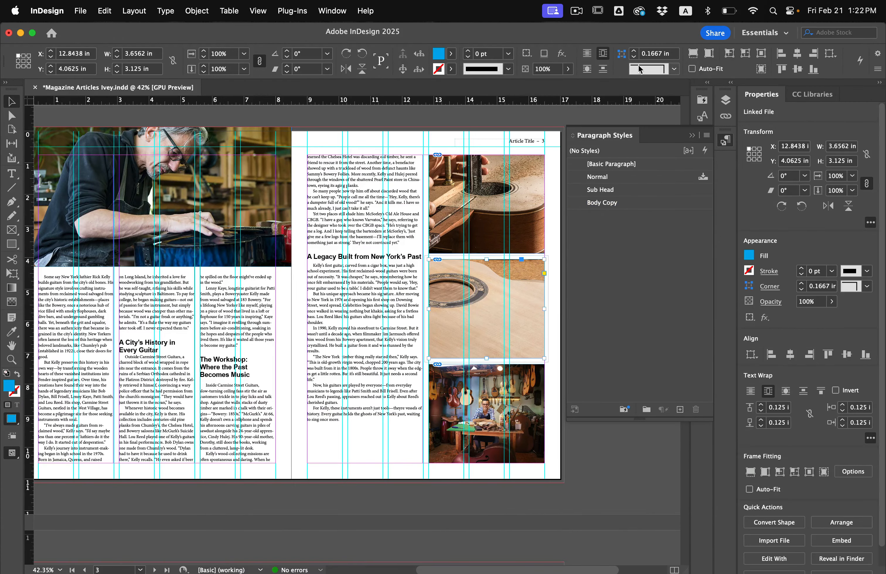
{"action": "left_click", "coordinate": [692, 55]}
{"action": "left_click", "coordinate": [517, 174]}
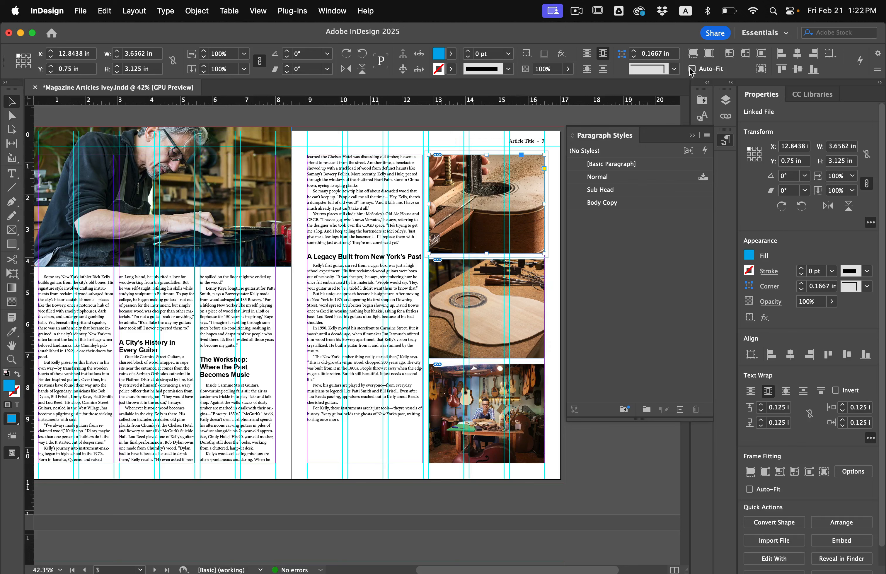
{"action": "left_click", "coordinate": [692, 55]}
Fit the large luthier photo on page 2 so it fills its frame proportionally.
{"action": "left_click", "coordinate": [201, 195]}
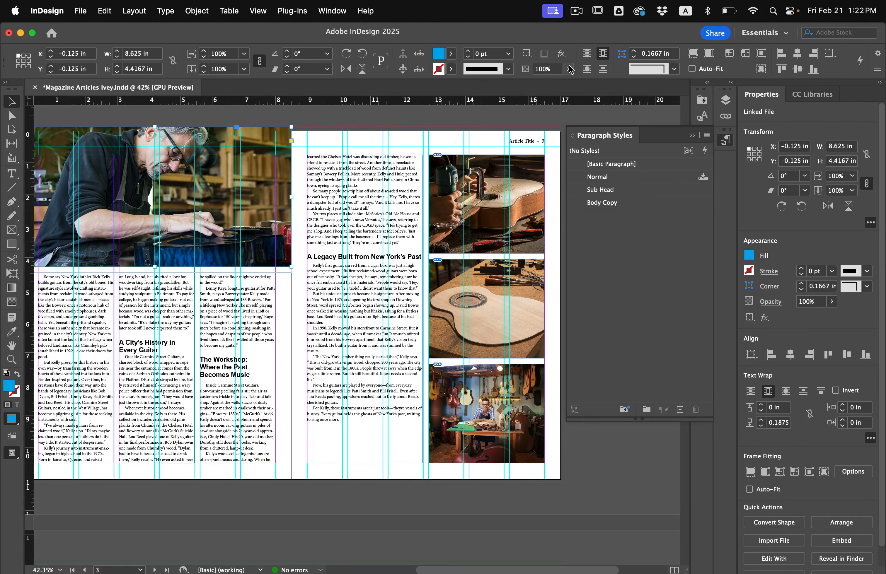
{"action": "left_click", "coordinate": [693, 54]}
{"action": "scroll", "coordinate": [356, 183], "scroll_direction": "left", "scroll_amount": 3}
{"action": "scroll", "coordinate": [356, 183], "scroll_direction": "up", "scroll_amount": 1}
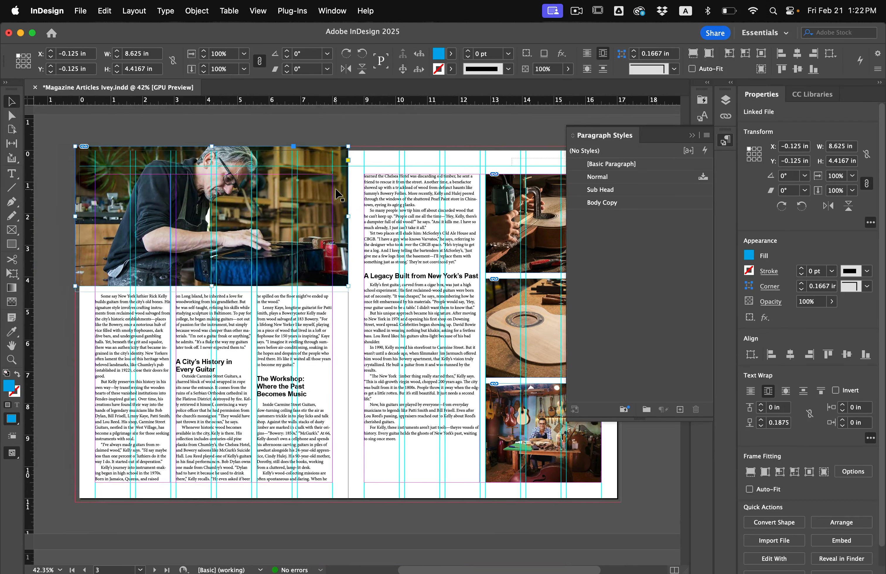
Nudge the luthier photo down inside its page 2 frame to a vertical offset of about -0.66 in, and preview the spread.
{"action": "left_click", "coordinate": [215, 219]}
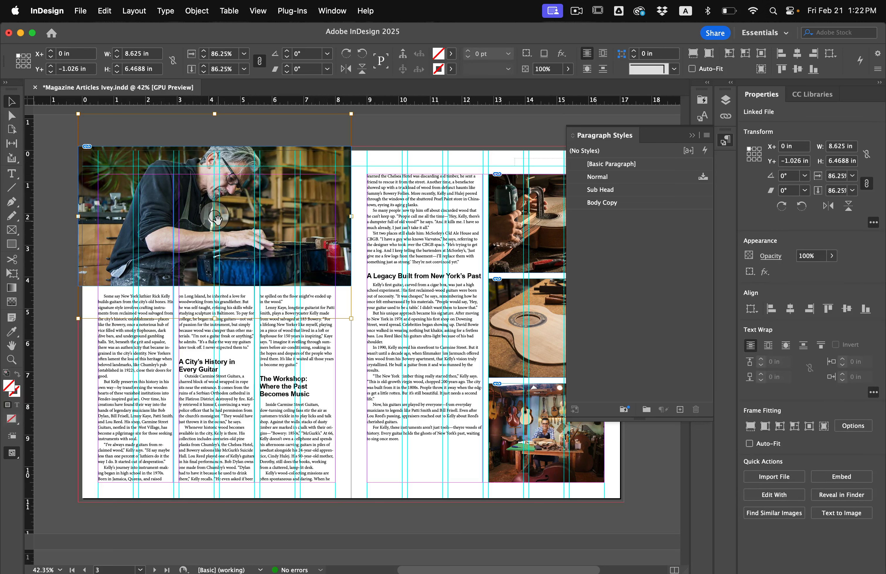
{"action": "key", "text": "shift+Down"}
{"action": "key", "text": "shift+Down"}
{"action": "key", "text": "Down"}
{"action": "key", "text": "Down"}
{"action": "key", "text": "Down"}
{"action": "key", "text": "Down"}
{"action": "key", "text": "Down"}
{"action": "key", "text": "Down"}
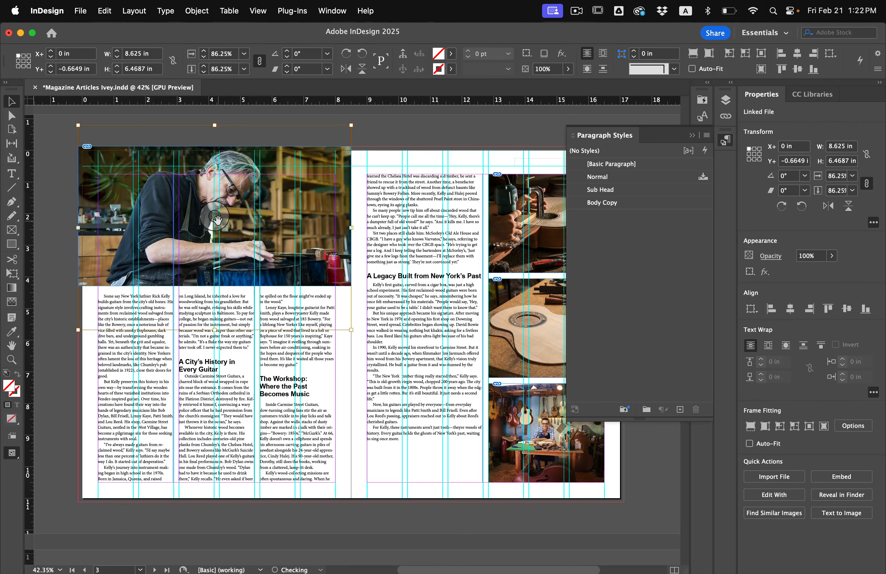
{"action": "left_click", "coordinate": [48, 243]}
{"action": "key", "text": "w"}
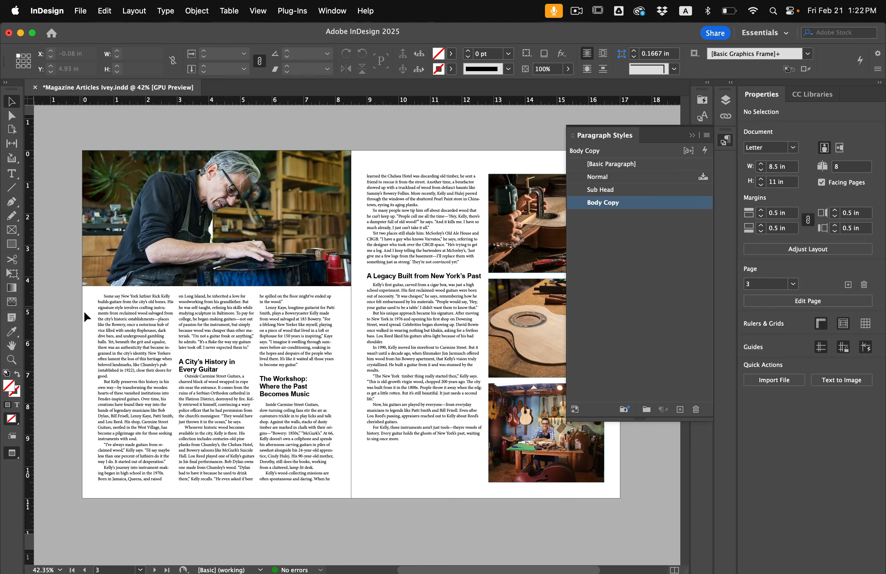
Reduce the first-line indent of the opening body paragraph on page 2 to 0 in.
{"action": "scroll", "coordinate": [76, 310], "scroll_direction": "up", "scroll_amount": 5}
{"action": "key", "text": "t"}
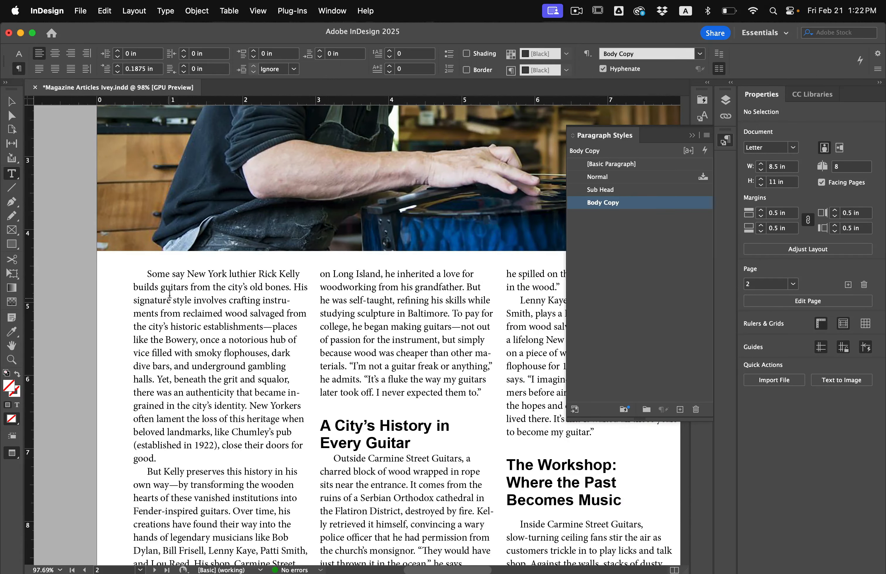
{"action": "left_click_drag", "start_coordinate": [158, 299], "coordinate": [142, 280]}
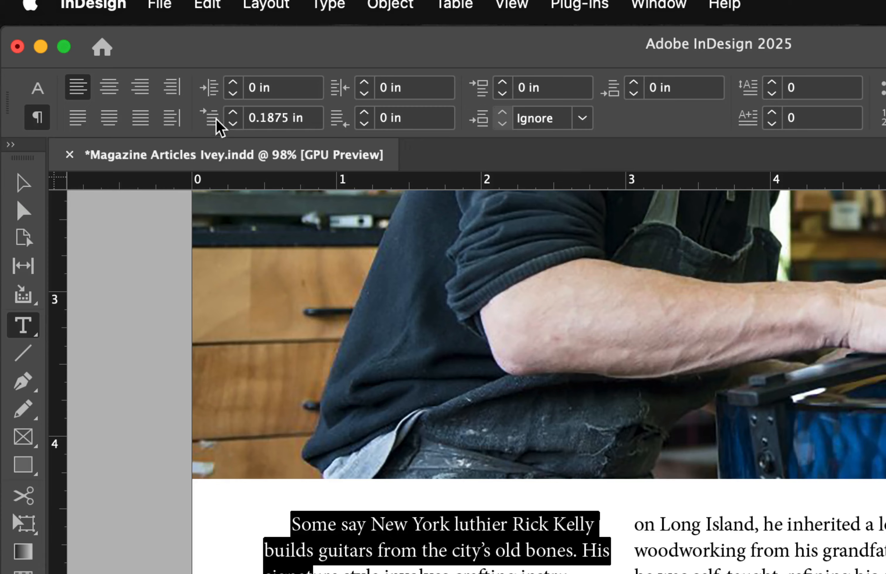
{"action": "left_click", "coordinate": [233, 123]}
{"action": "left_click", "coordinate": [233, 124]}
{"action": "left_click", "coordinate": [232, 124]}
{"action": "left_click", "coordinate": [233, 124]}
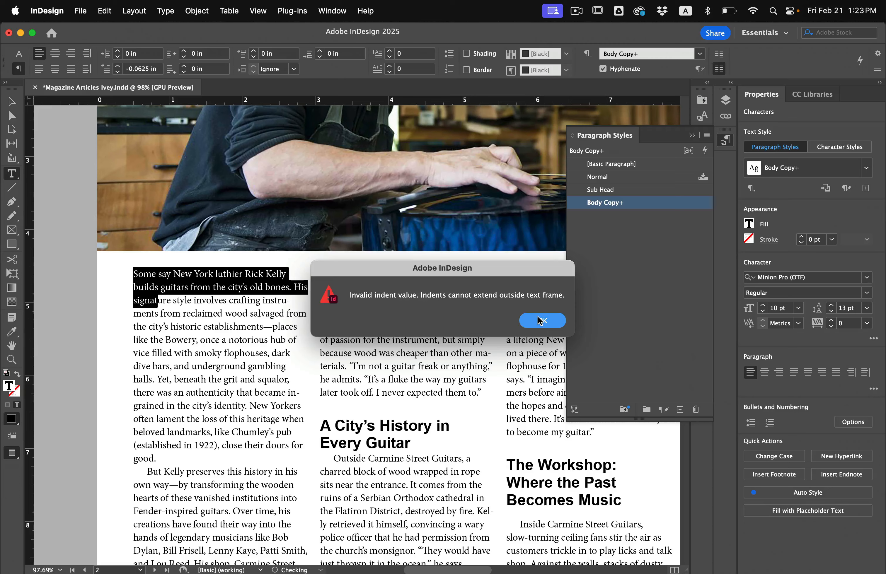
{"action": "left_click", "coordinate": [540, 321]}
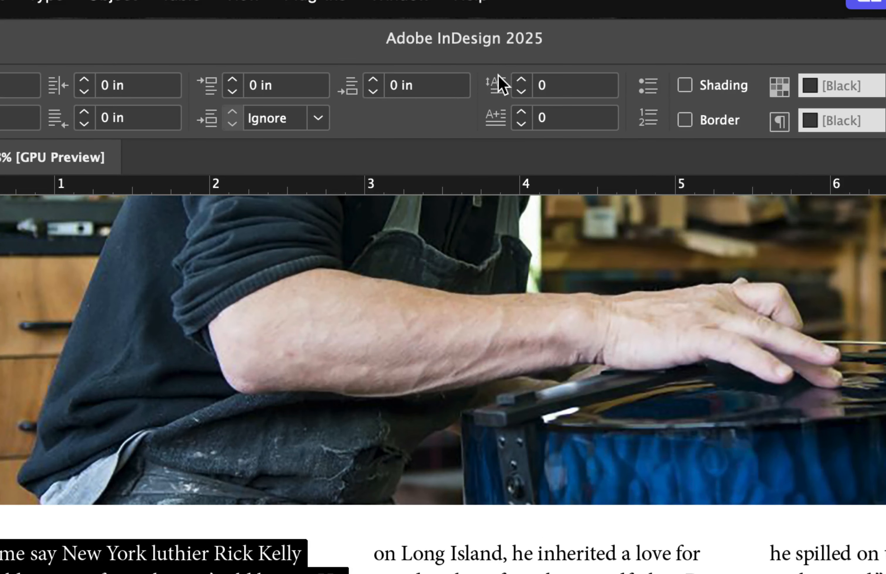
Give the opening paragraph on page 2 a three-line drop cap, and return to the normal view.
{"action": "left_click", "coordinate": [522, 80]}
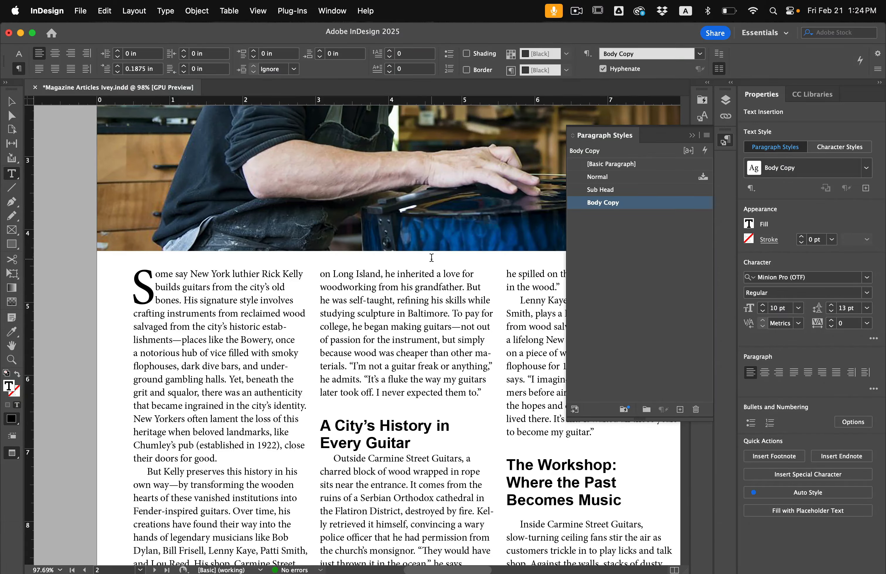
{"action": "scroll", "coordinate": [432, 258], "scroll_direction": "down", "scroll_amount": 5}
{"action": "scroll", "coordinate": [432, 257], "scroll_direction": "right", "scroll_amount": 4}
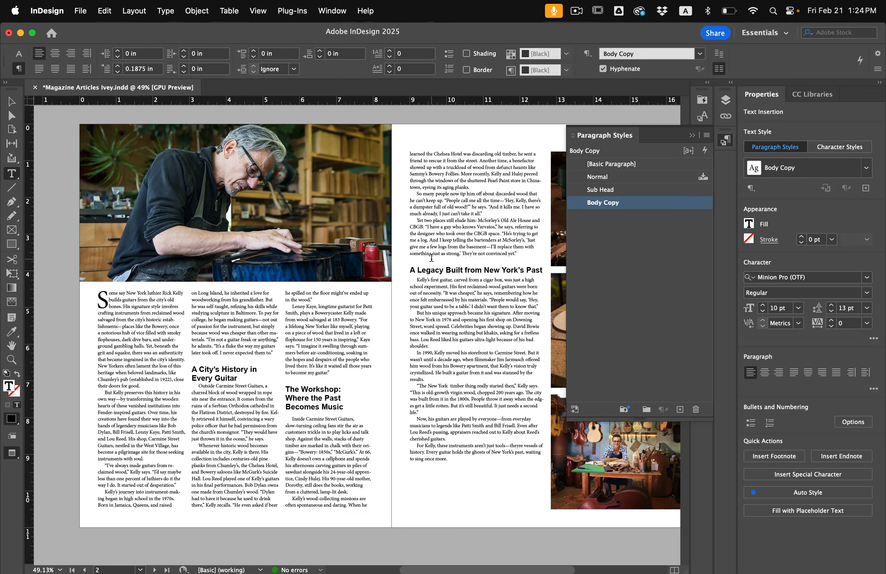
{"action": "left_click", "coordinate": [12, 101]}
{"action": "key", "text": "w"}
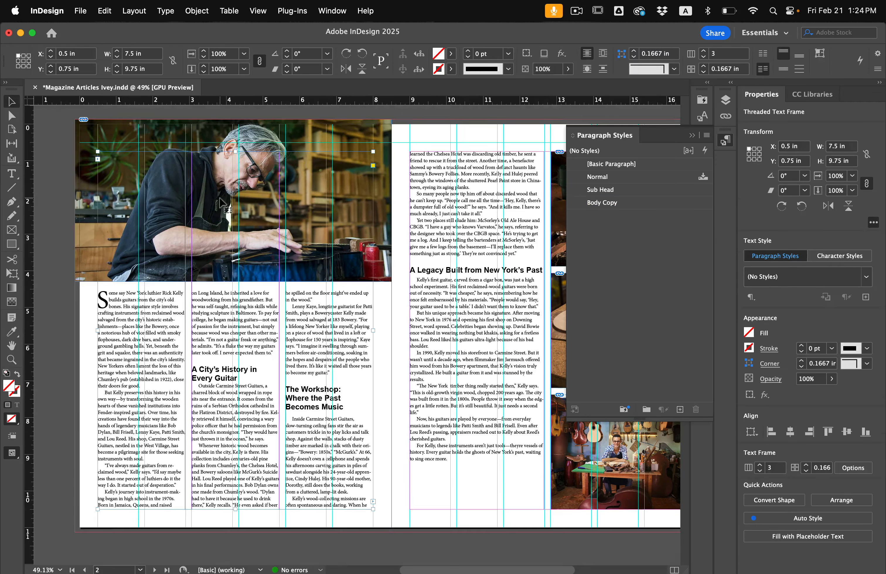
Copy the first pull quote, starting “I've always made guitars from reclaimed wood,” from the pasteboard text frame beside page 1 and delete it there.
{"action": "scroll", "coordinate": [220, 202], "scroll_direction": "up", "scroll_amount": 10}
{"action": "scroll", "coordinate": [263, 231], "scroll_direction": "up", "scroll_amount": 5}
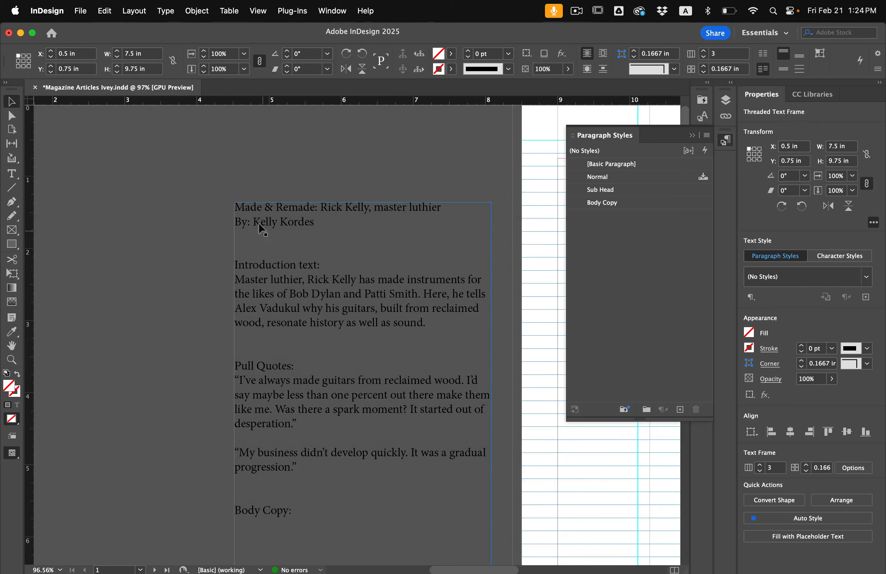
{"action": "left_click_drag", "start_coordinate": [309, 272], "coordinate": [269, 215]}
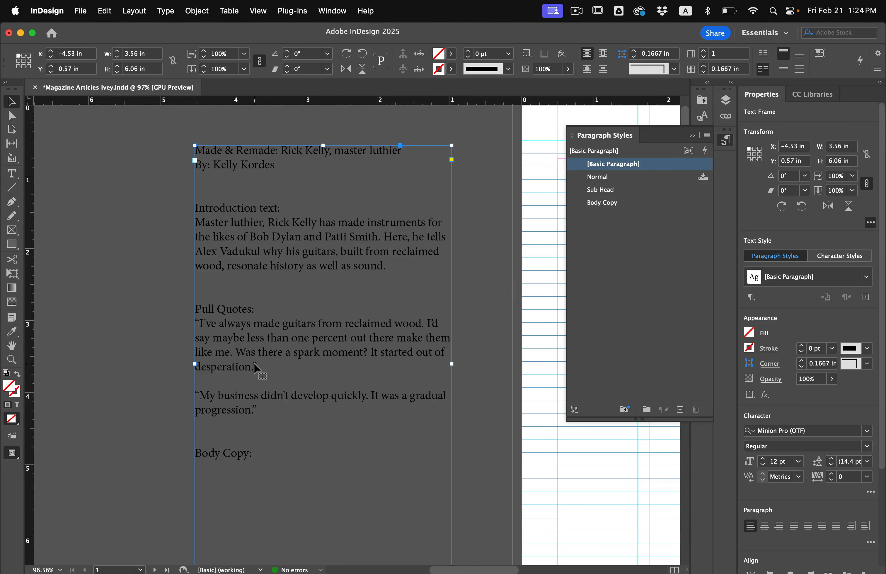
{"action": "double_click", "coordinate": [265, 366]}
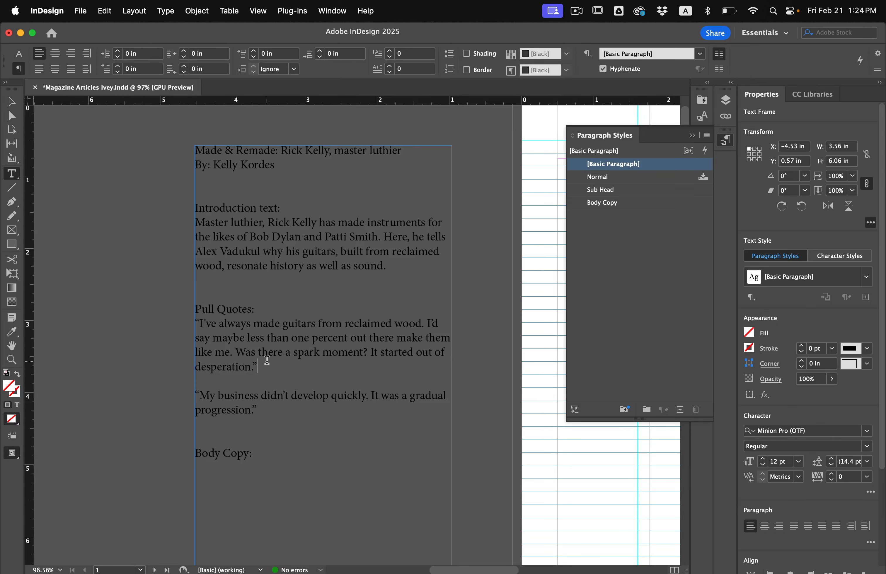
{"action": "left_click_drag", "start_coordinate": [266, 367], "coordinate": [194, 323]}
{"action": "key", "text": "super+c"}
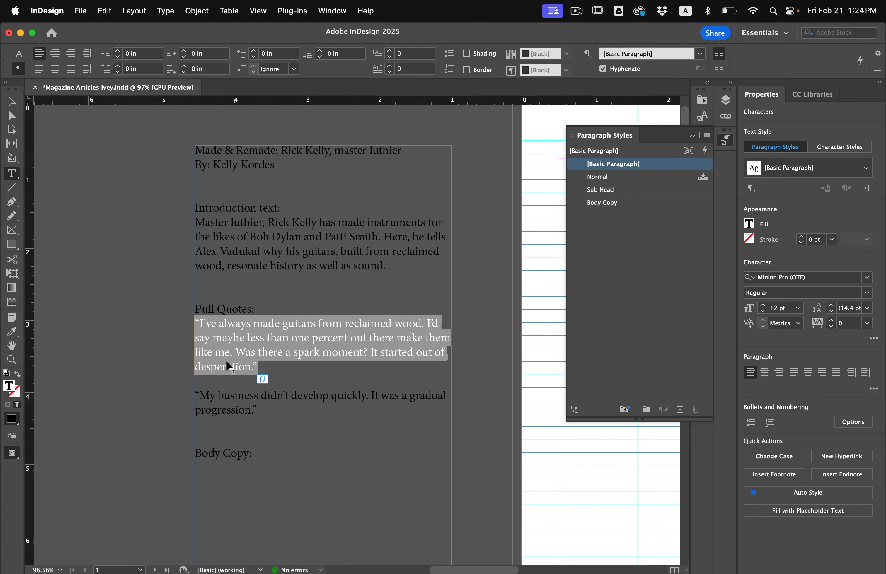
{"action": "key", "text": "BackSpace"}
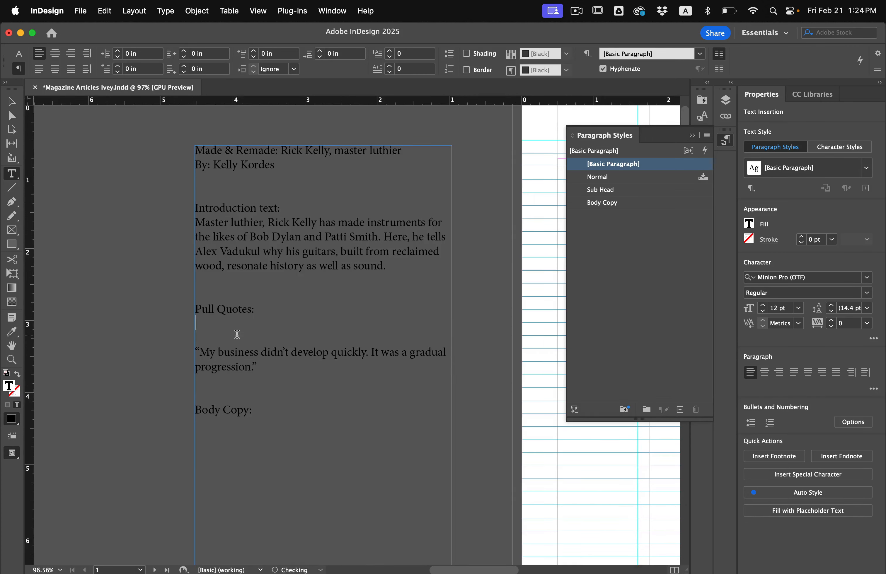
Draw a text frame about 2.91 × 2.4 in on the empty pasteboard beside the article text and paste the copied pull quote into it.
{"action": "scroll", "coordinate": [238, 335], "scroll_direction": "left", "scroll_amount": 8}
{"action": "left_click_drag", "start_coordinate": [171, 204], "coordinate": [380, 376]}
{"action": "key", "text": "super+v"}
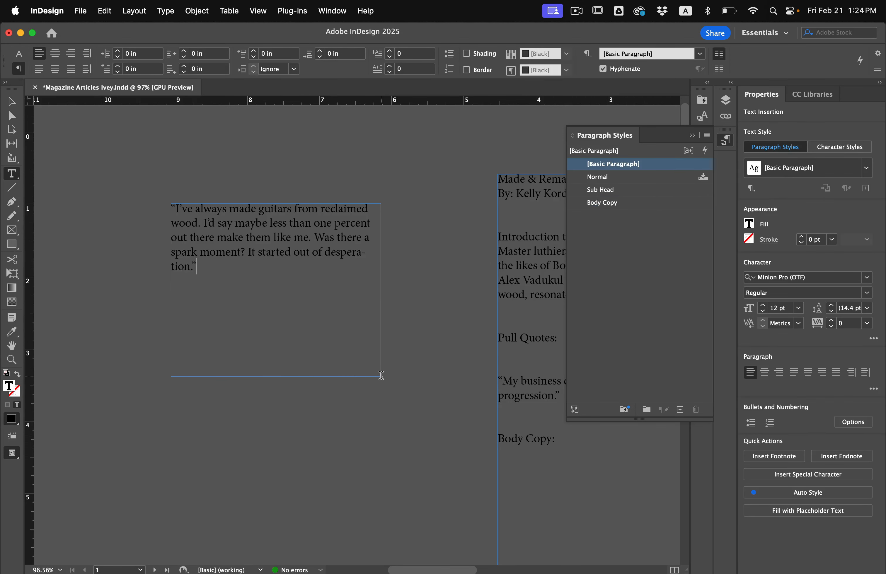
Fill the pull-quote text frame with the cyan swatch C=100 M=0 Y=0 K=0.
{"action": "left_click", "coordinate": [12, 102]}
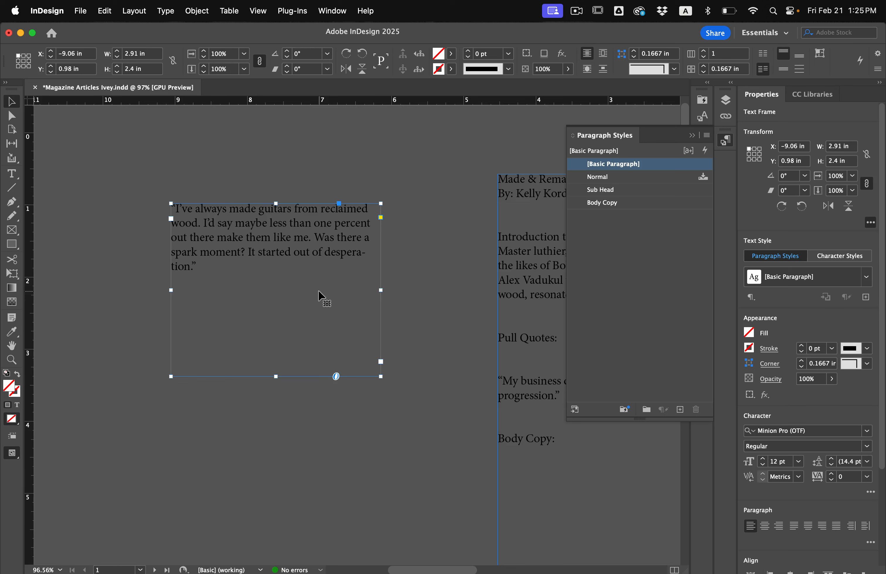
{"action": "left_click", "coordinate": [451, 53]}
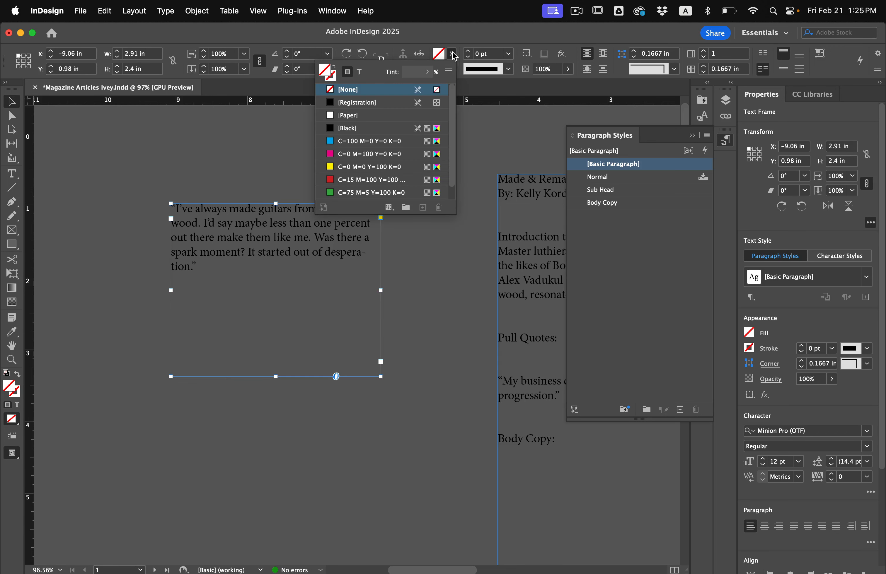
{"action": "left_click", "coordinate": [356, 143]}
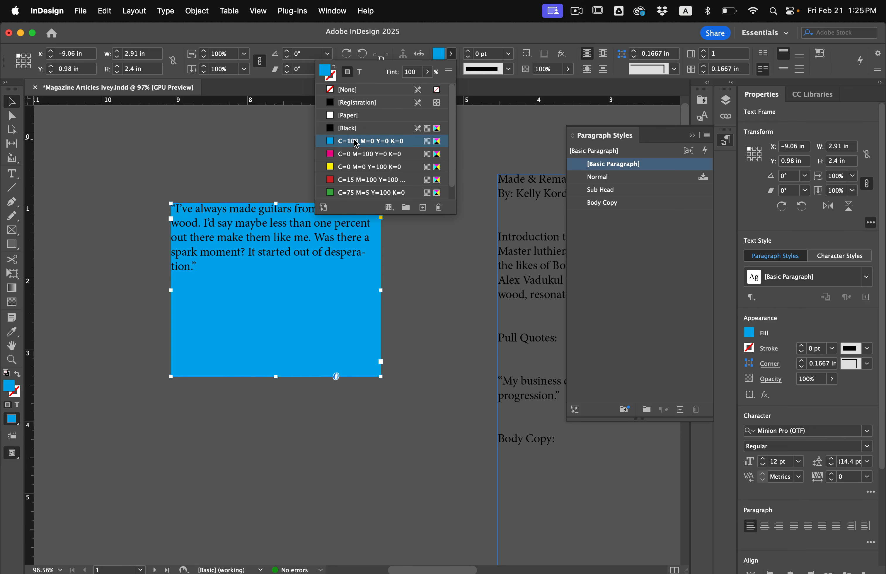
{"action": "left_click", "coordinate": [276, 157]}
Set linked inset spacing of 0.1875 in on all four sides of the cyan pull-quote frame.
{"action": "scroll", "coordinate": [264, 199], "scroll_direction": "up", "scroll_amount": 3}
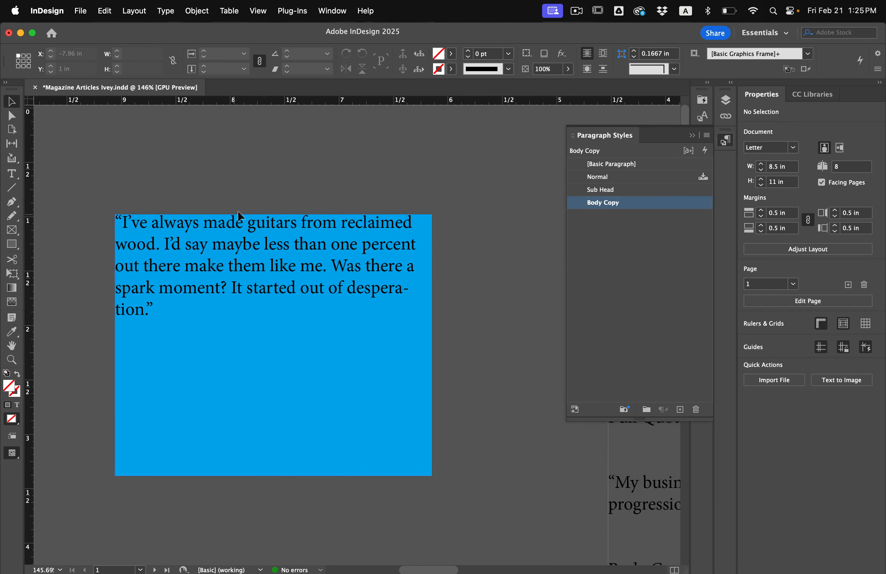
{"action": "left_click", "coordinate": [284, 266]}
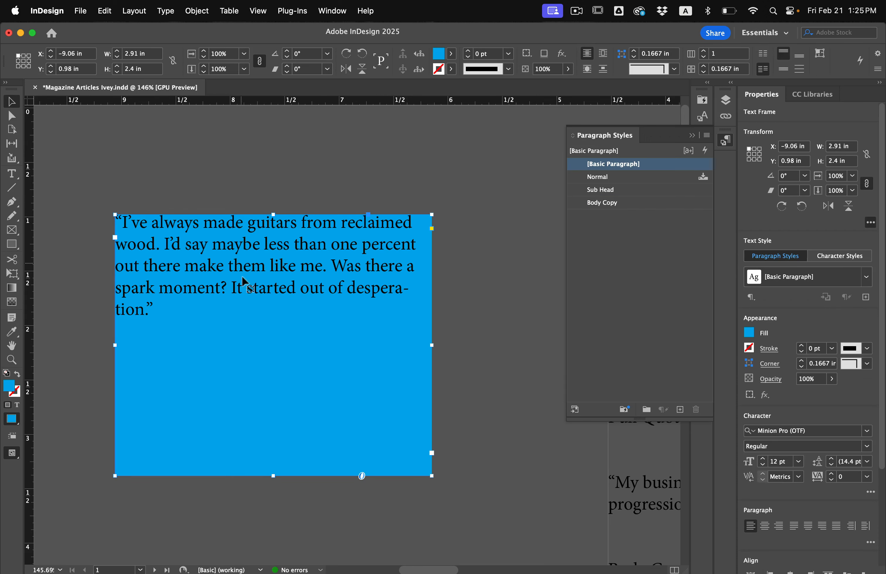
{"action": "left_click", "coordinate": [197, 11]}
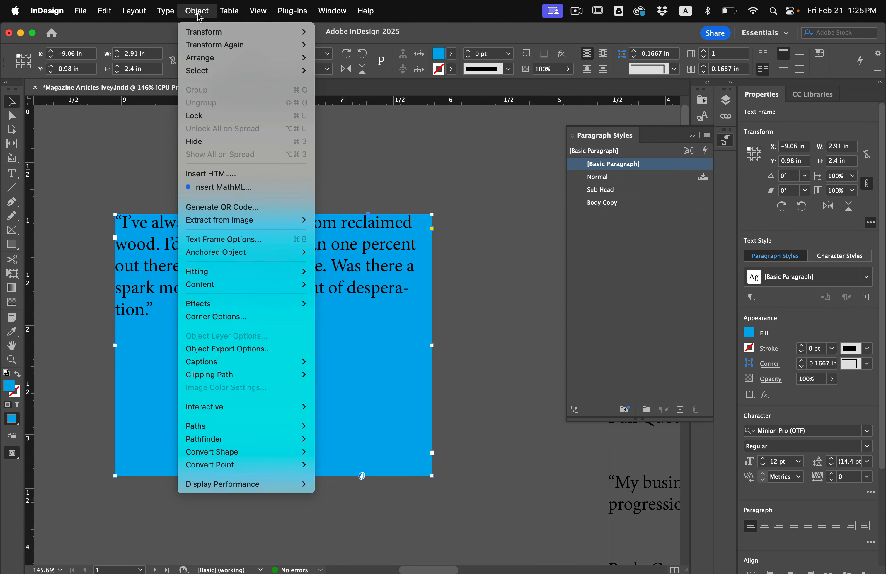
{"action": "left_click", "coordinate": [213, 244]}
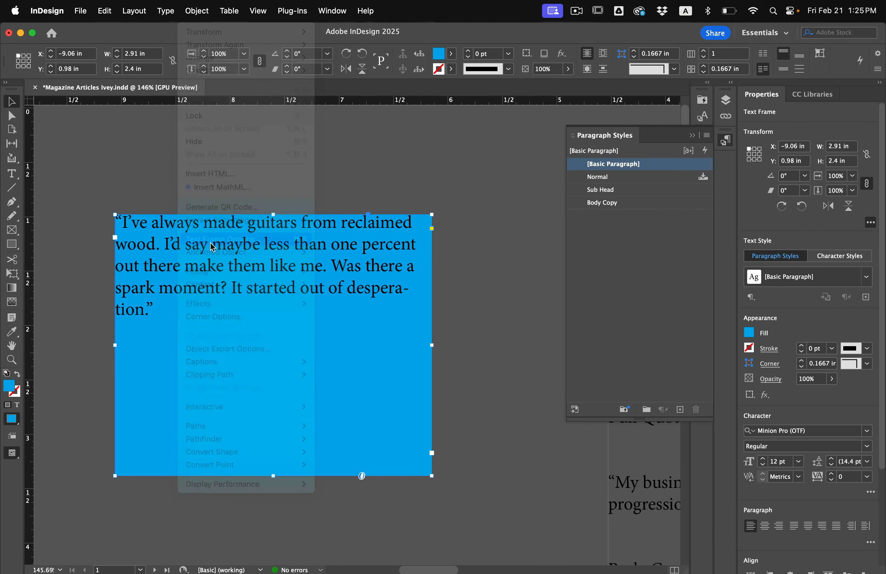
{"action": "left_click_drag", "start_coordinate": [567, 127], "coordinate": [392, 202]}
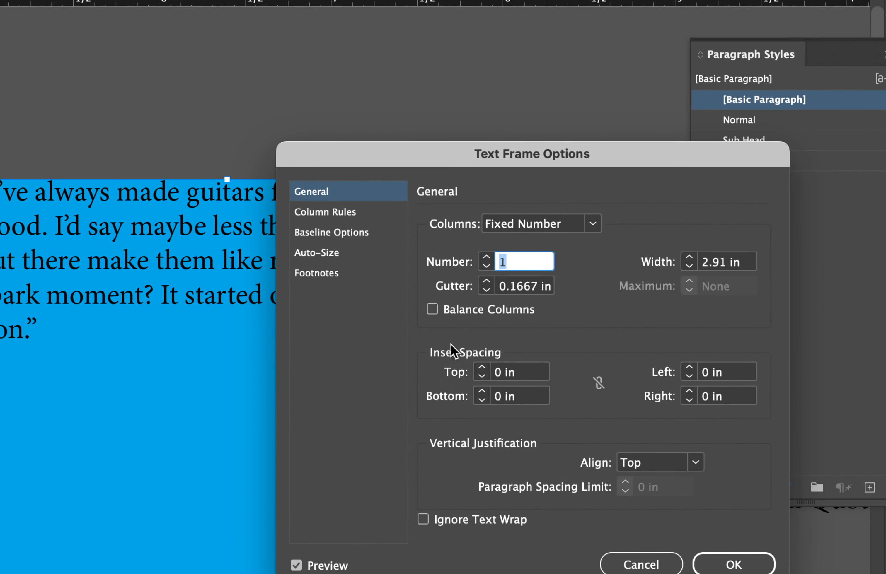
{"action": "left_click", "coordinate": [483, 368]}
{"action": "left_click", "coordinate": [483, 368]}
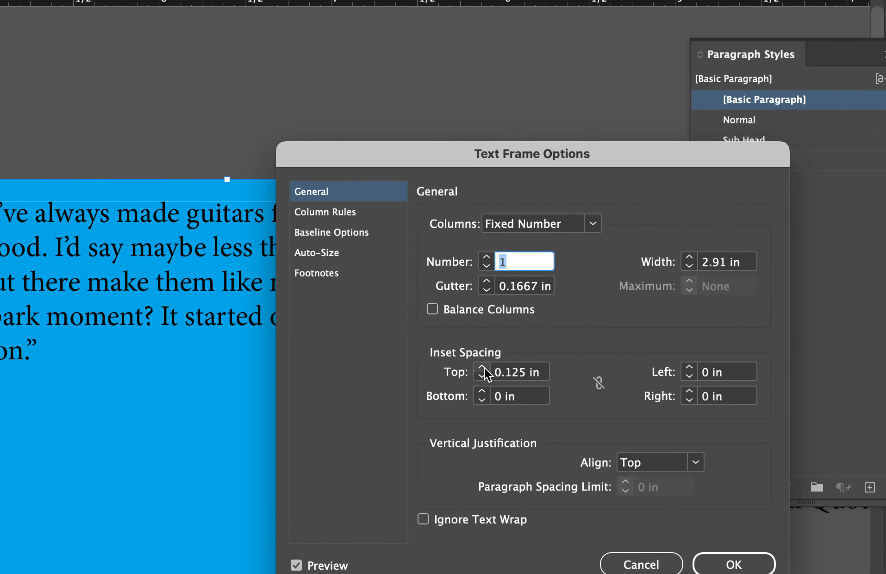
{"action": "left_click", "coordinate": [599, 384]}
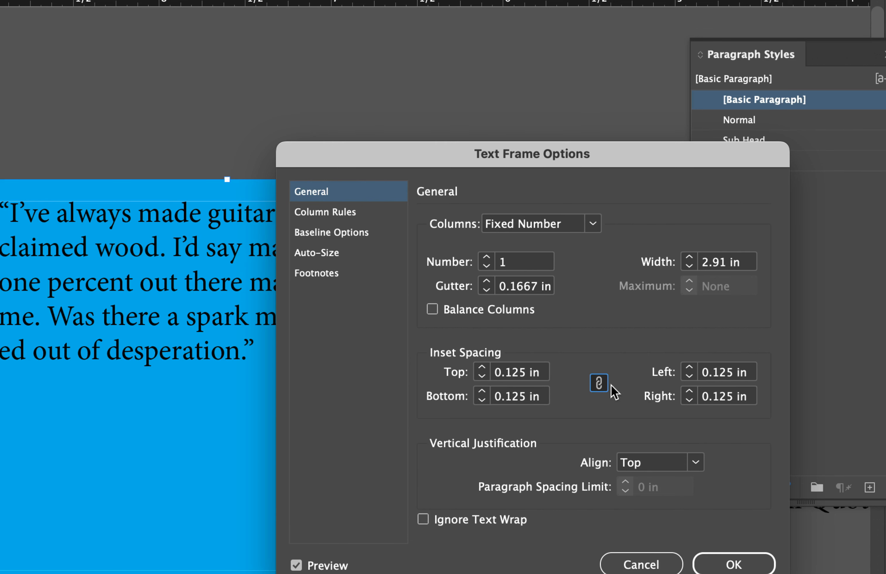
{"action": "scroll", "coordinate": [170, 313], "scroll_direction": "down", "scroll_amount": 3}
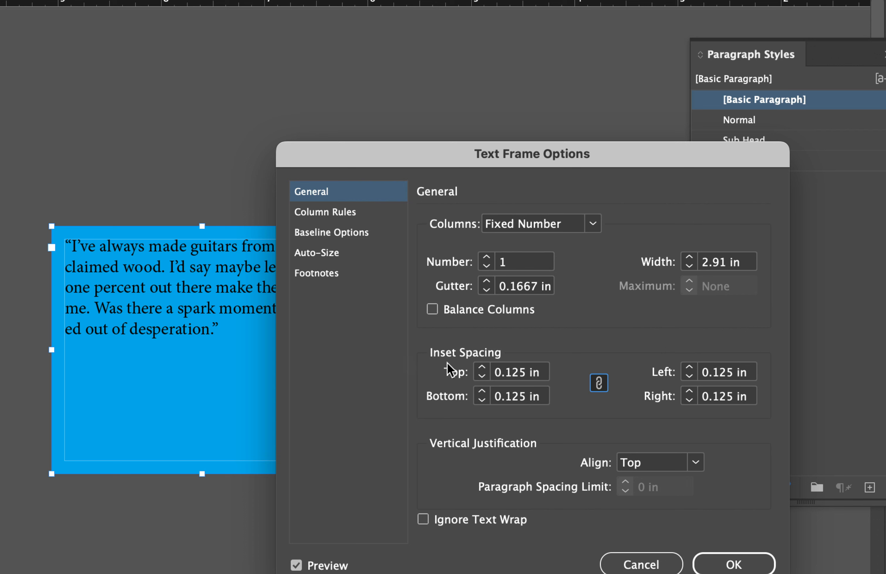
{"action": "left_click", "coordinate": [481, 367]}
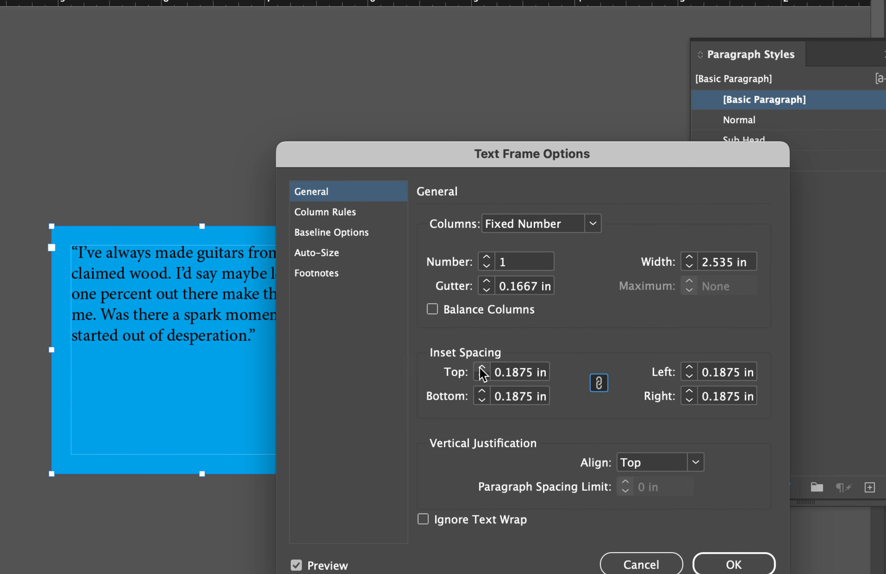
{"action": "left_click", "coordinate": [733, 565]}
Shrink the pull-quote frame around its text to about 2.73 × 1.55 in.
{"action": "left_click", "coordinate": [433, 320]}
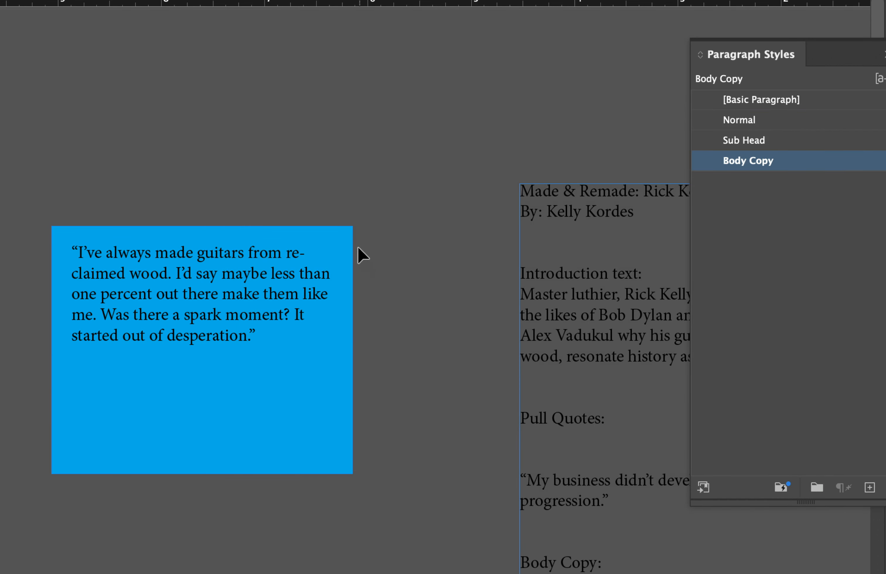
{"action": "left_click", "coordinate": [202, 265]}
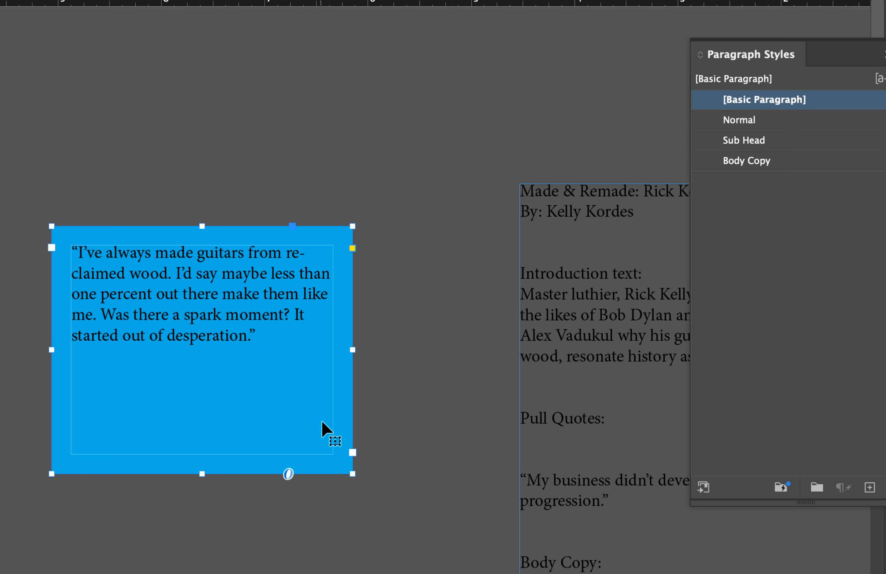
{"action": "left_click_drag", "start_coordinate": [352, 473], "coordinate": [334, 386]}
Color all the text in the pull-quote frame with the [Paper] swatch.
{"action": "key", "text": "t"}
{"action": "left_click", "coordinate": [244, 336]}
{"action": "key", "text": "super+a"}
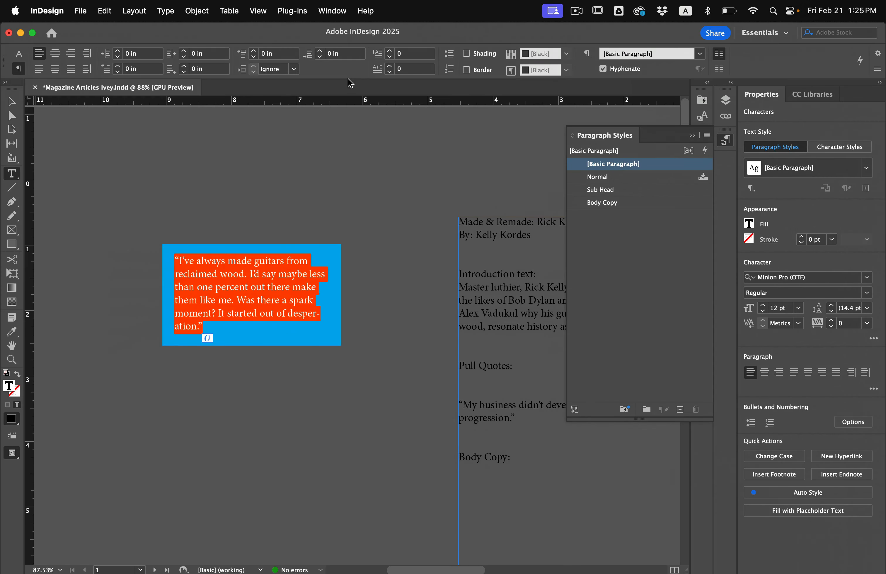
{"action": "left_click", "coordinate": [18, 55]}
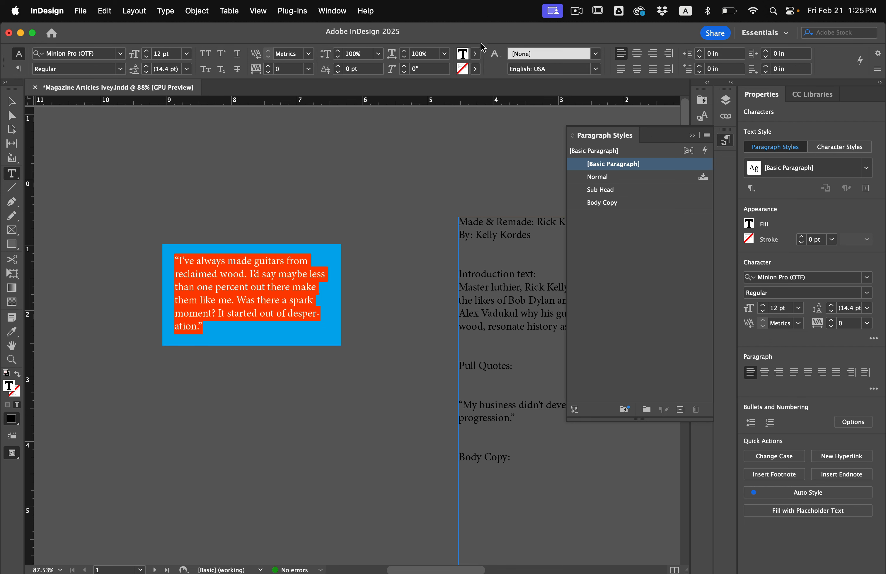
{"action": "left_click", "coordinate": [476, 54]}
{"action": "left_click", "coordinate": [388, 114]}
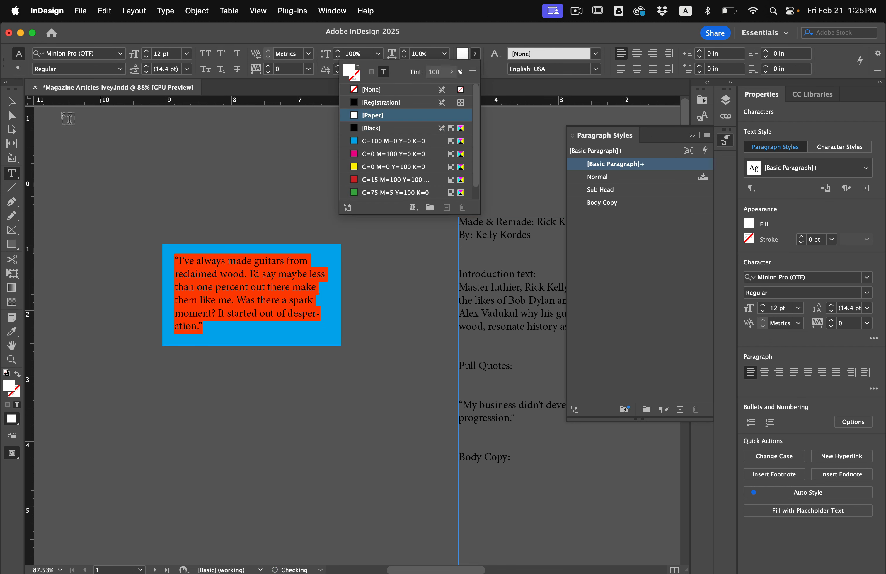
{"action": "left_click", "coordinate": [5, 102]}
{"action": "left_click", "coordinate": [154, 211]}
Cut the cyan pull-quote frame from the pasteboard and paste it onto page 2.
{"action": "left_click", "coordinate": [209, 301]}
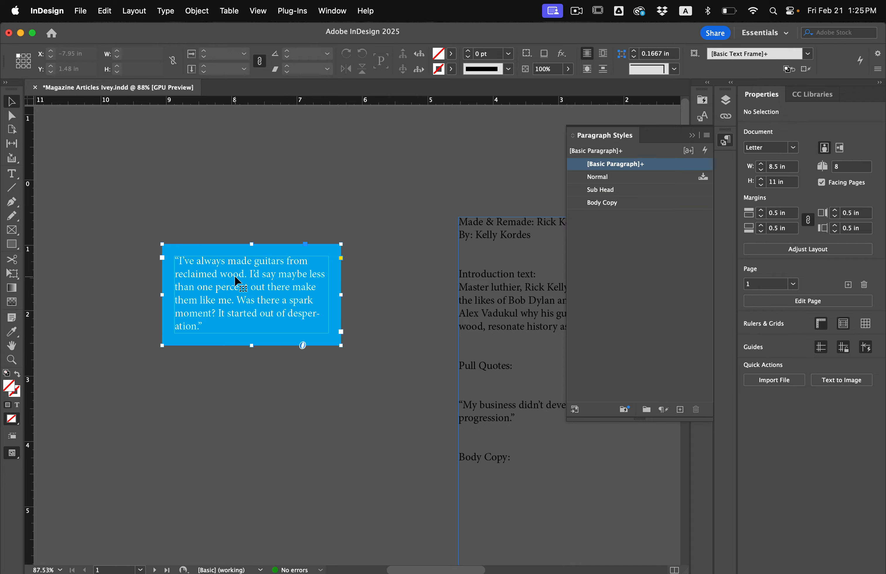
{"action": "key", "text": "BackSpace"}
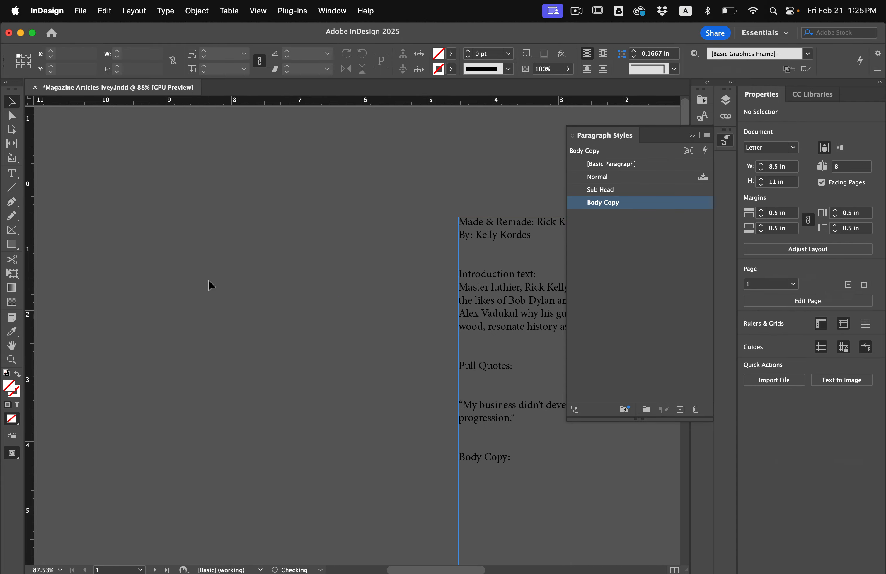
{"action": "scroll", "coordinate": [209, 282], "scroll_direction": "down", "scroll_amount": 10}
{"action": "scroll", "coordinate": [210, 285], "scroll_direction": "down", "scroll_amount": 6}
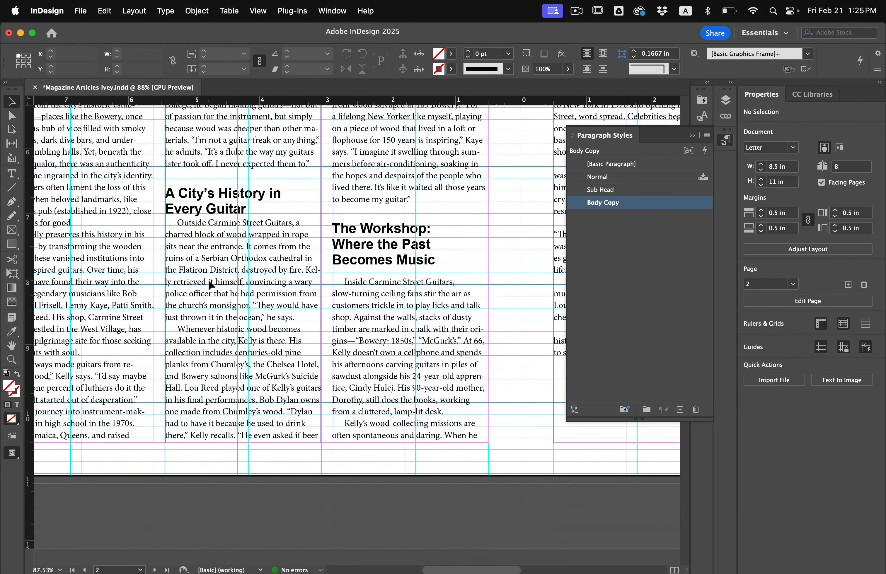
{"action": "scroll", "coordinate": [211, 285], "scroll_direction": "down", "scroll_amount": 3}
{"action": "scroll", "coordinate": [209, 279], "scroll_direction": "down", "scroll_amount": 3}
{"action": "key", "text": "super+v"}
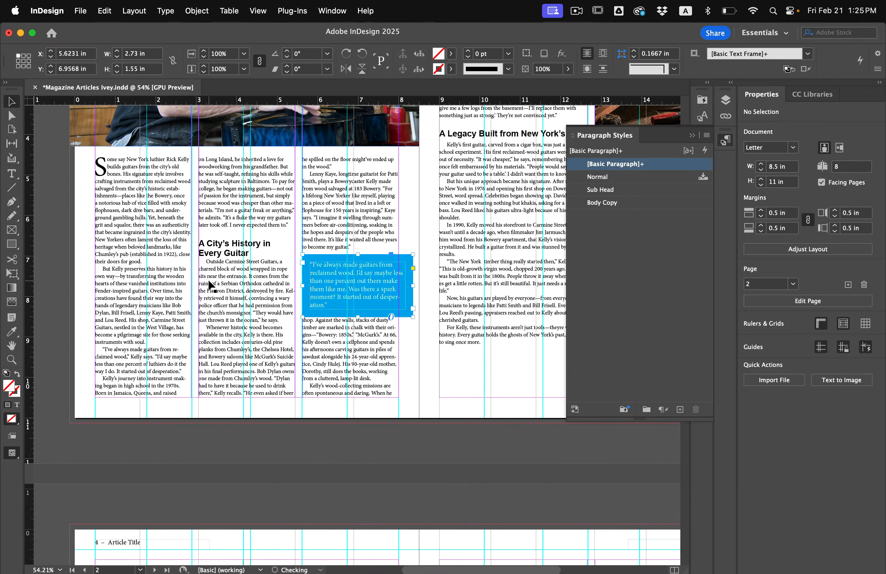
Move the pull quote across the first and second body columns on page 2, to about X 1.76 in, Y 8.03 in.
{"action": "left_click_drag", "start_coordinate": [362, 287], "coordinate": [192, 322]}
{"action": "scroll", "coordinate": [191, 321], "scroll_direction": "up", "scroll_amount": 4}
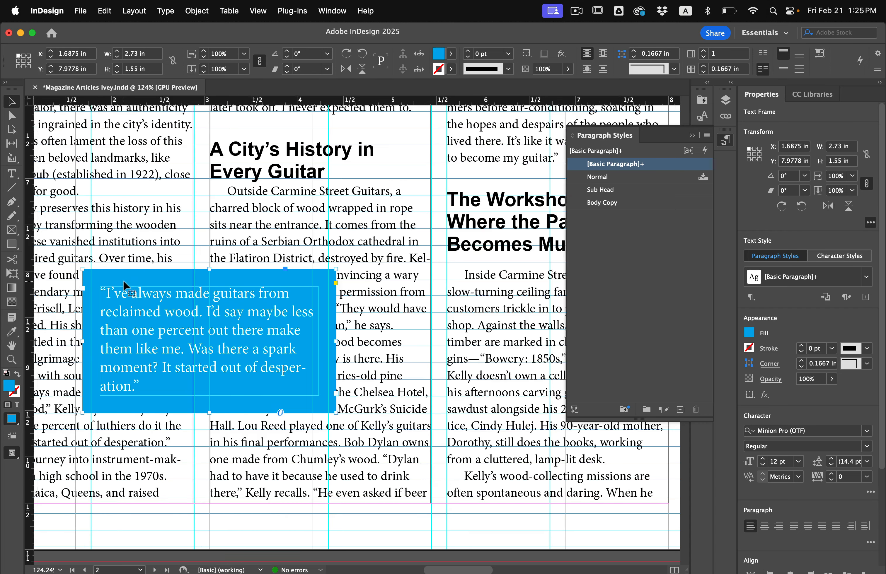
{"action": "scroll", "coordinate": [124, 289], "scroll_direction": "left", "scroll_amount": 8}
{"action": "scroll", "coordinate": [124, 289], "scroll_direction": "up", "scroll_amount": 2}
{"action": "scroll", "coordinate": [125, 289], "scroll_direction": "right", "scroll_amount": 1}
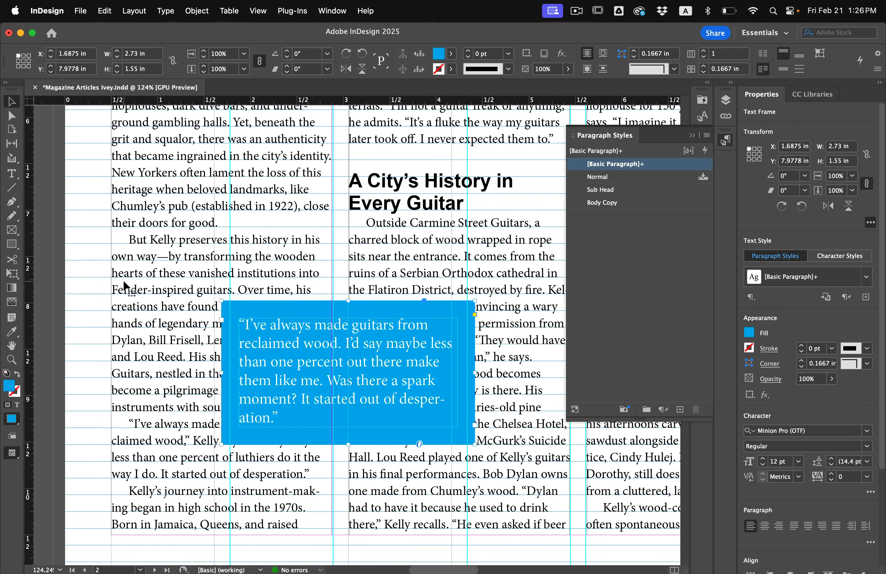
{"action": "left_click_drag", "start_coordinate": [306, 353], "coordinate": [320, 359]}
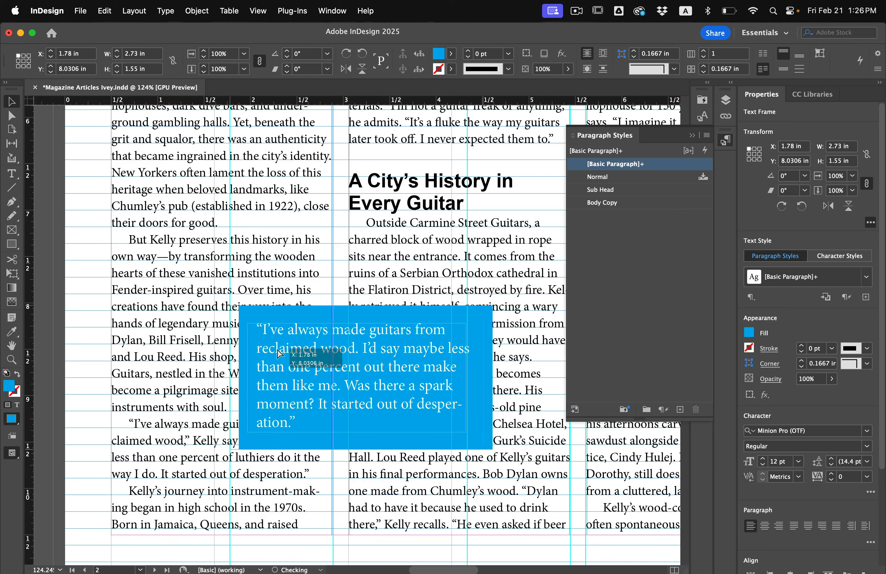
{"action": "left_click_drag", "start_coordinate": [288, 357], "coordinate": [278, 356]}
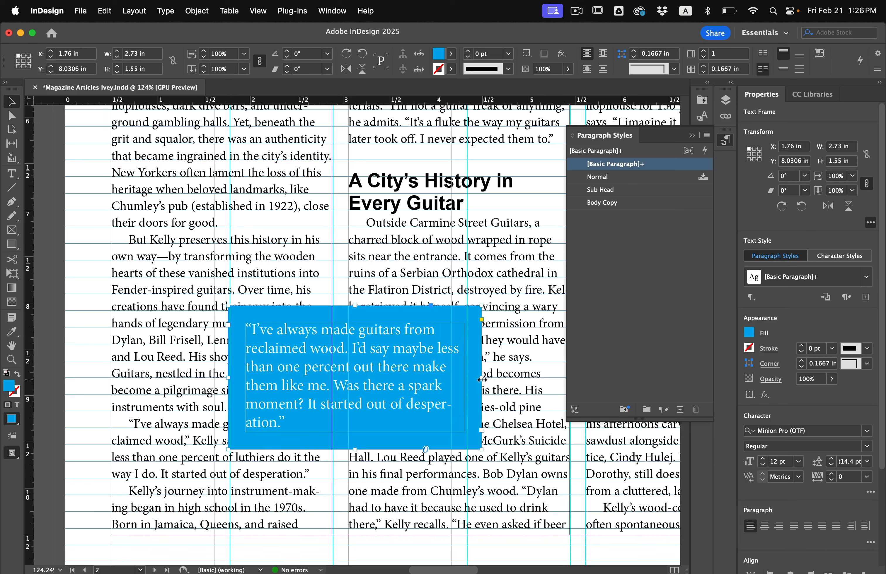
Narrow the pull-quote frame to about 2.41 in wide and nudge it up to about Y 7.95 in.
{"action": "left_click_drag", "start_coordinate": [482, 379], "coordinate": [451, 379]}
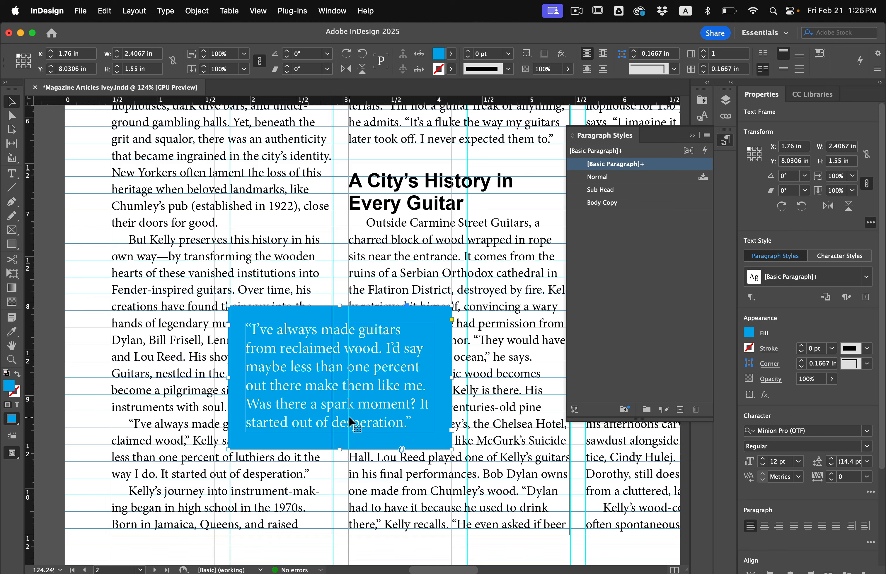
{"action": "key", "text": "Up"}
{"action": "key", "text": "Up"}
{"action": "key", "text": "Up"}
{"action": "key", "text": "Up"}
{"action": "key", "text": "Up"}
{"action": "key", "text": "Up"}
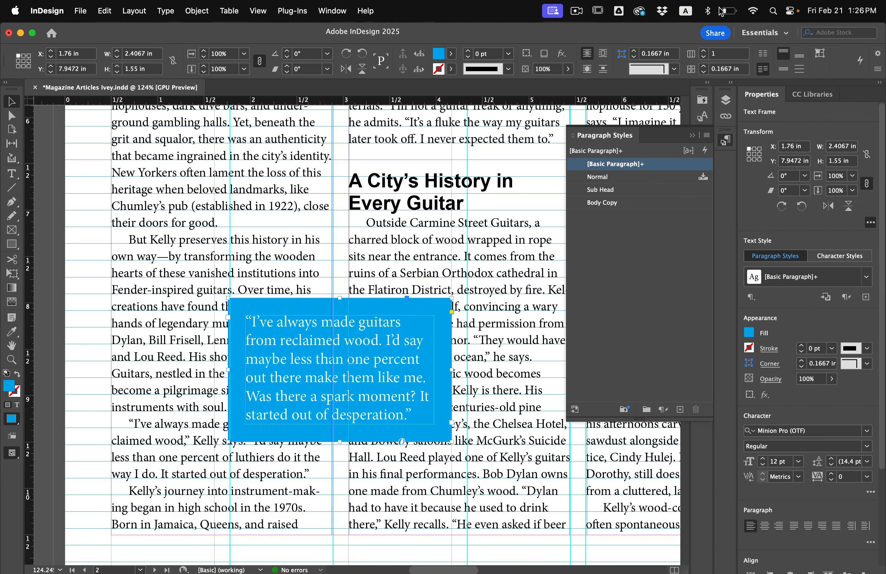
Wrap the body text around the pull quote's bounding box with a linked offset of 0.0625 in on all sides.
{"action": "left_click", "coordinate": [603, 54]}
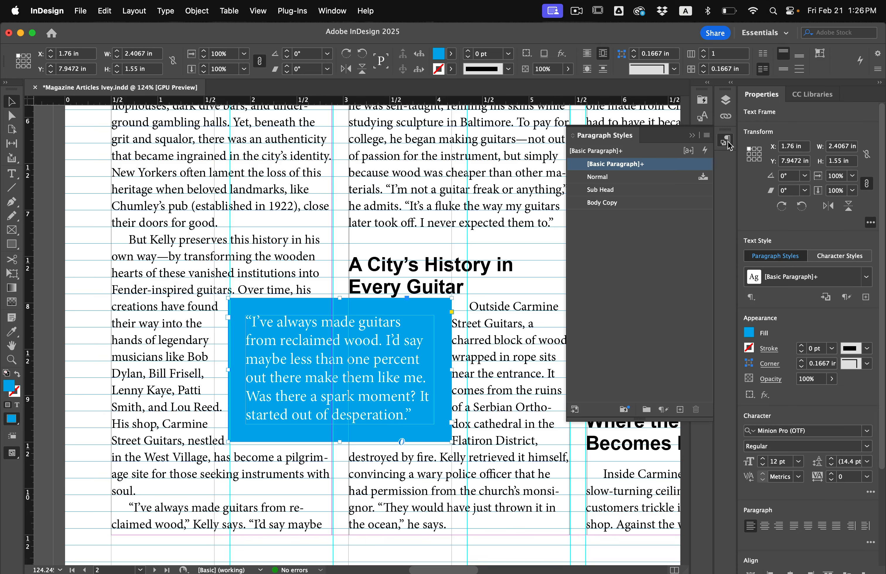
{"action": "left_click", "coordinate": [728, 143]}
{"action": "left_click", "coordinate": [703, 165]}
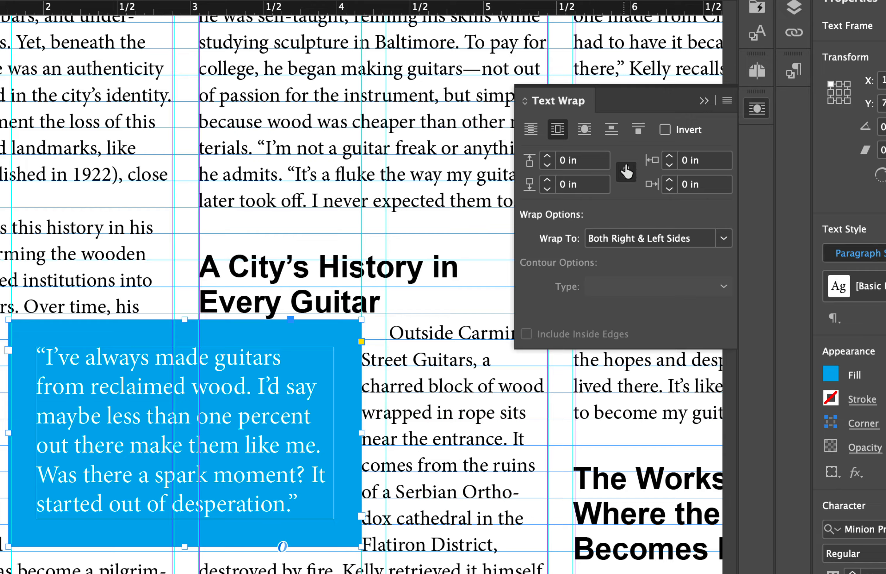
{"action": "left_click", "coordinate": [547, 158]}
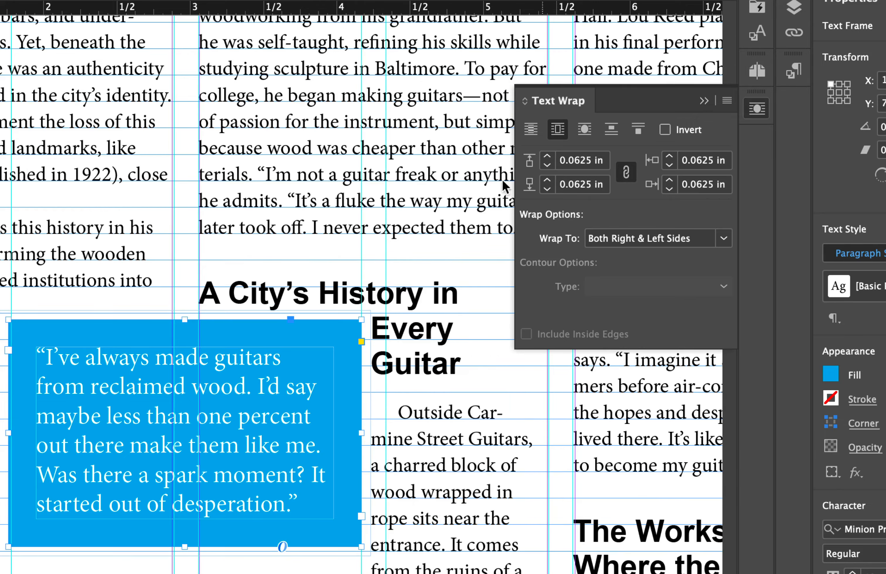
Move the pull quote up across the second and third columns of page 2, to about X 4.23 in, Y 5.14 in.
{"action": "scroll", "coordinate": [403, 297], "scroll_direction": "down", "scroll_amount": 3}
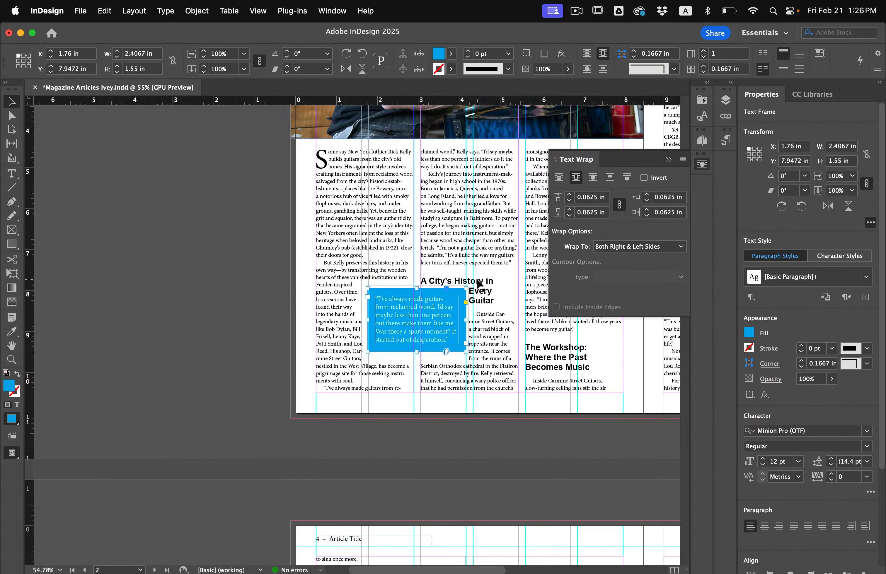
{"action": "scroll", "coordinate": [403, 296], "scroll_direction": "up", "scroll_amount": 3}
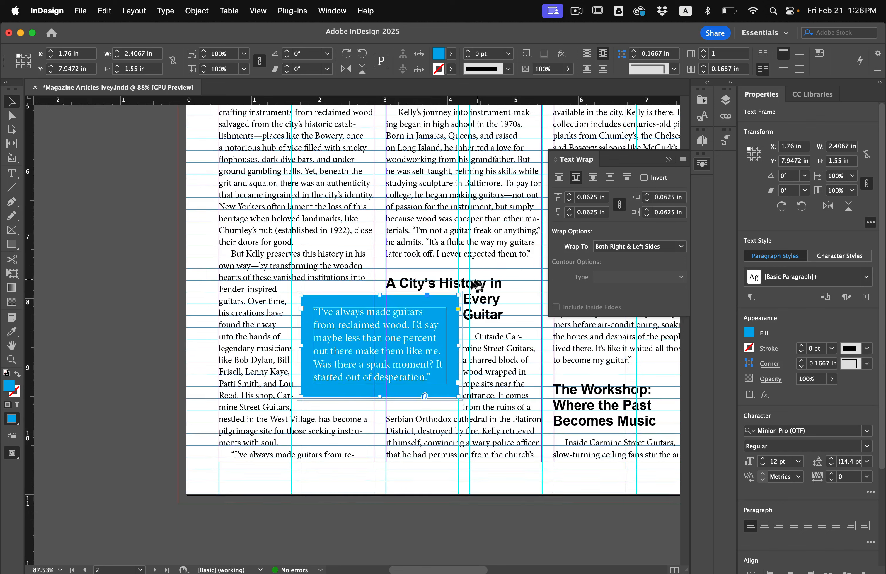
{"action": "double_click", "coordinate": [410, 340]}
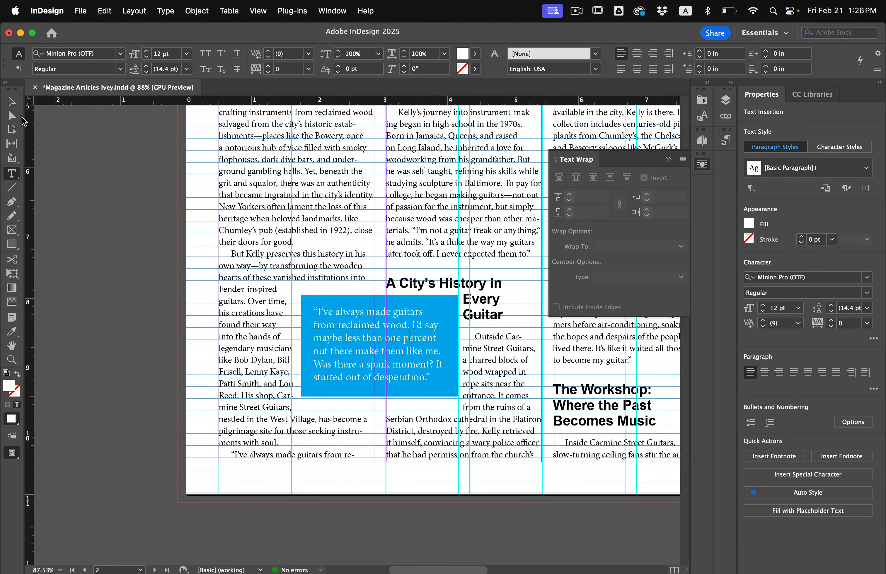
{"action": "key", "text": "Escape"}
{"action": "left_click_drag", "start_coordinate": [370, 345], "coordinate": [434, 295]}
{"action": "scroll", "coordinate": [367, 403], "scroll_direction": "down", "scroll_amount": 5}
{"action": "scroll", "coordinate": [434, 294], "scroll_direction": "right", "scroll_amount": 5}
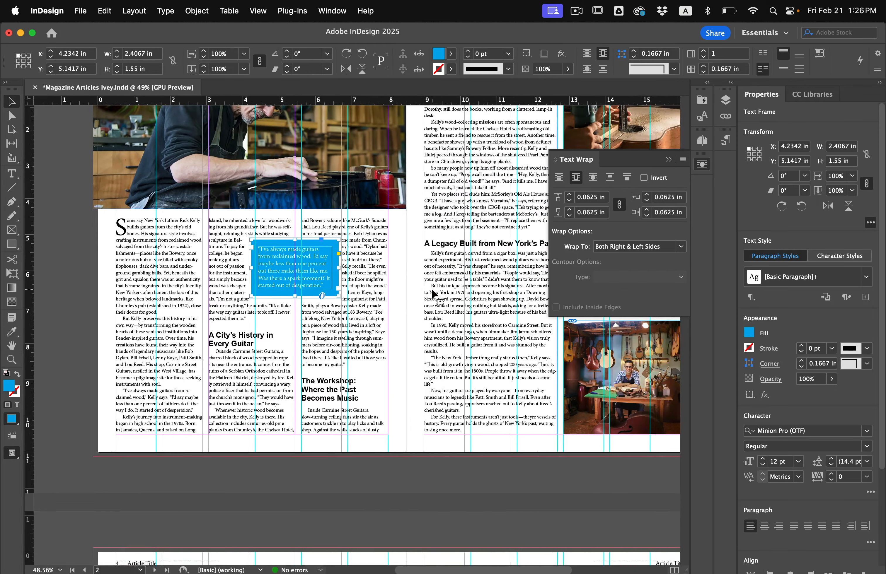
Convert the pull-quote frame on page 2 to an ellipse and stretch its height to about 2.4 in.
{"action": "scroll", "coordinate": [433, 295], "scroll_direction": "up", "scroll_amount": 3}
{"action": "left_click_drag", "start_coordinate": [330, 322], "coordinate": [305, 354]}
{"action": "left_click", "coordinate": [82, 318]}
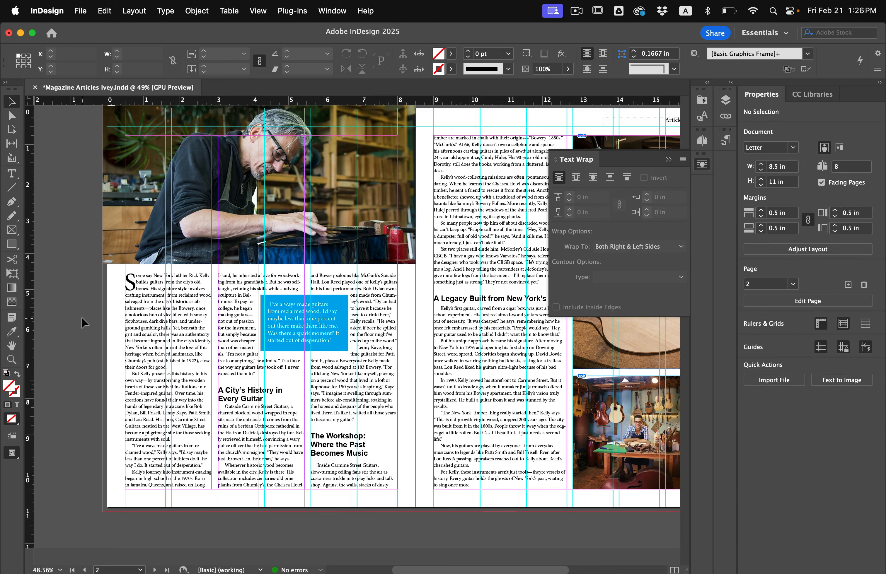
{"action": "left_click", "coordinate": [301, 337]}
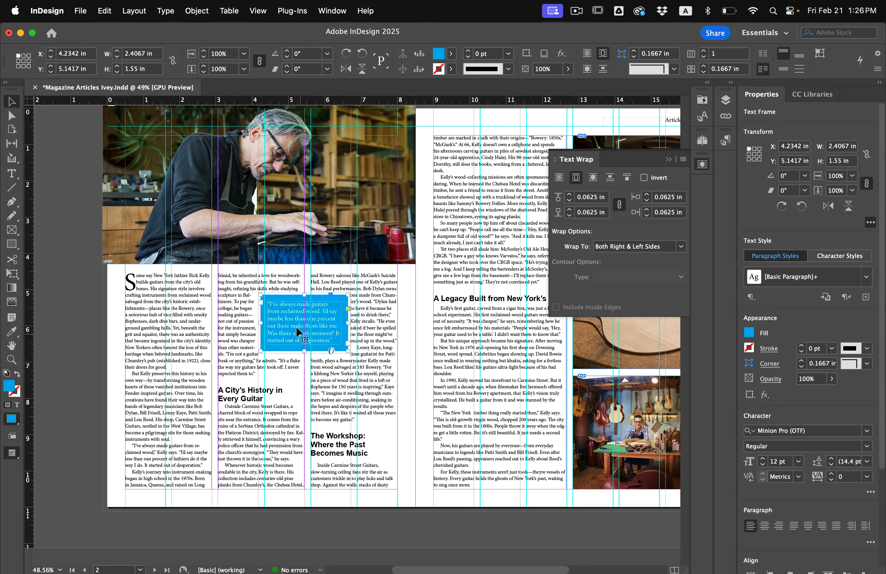
{"action": "left_click", "coordinate": [197, 11]}
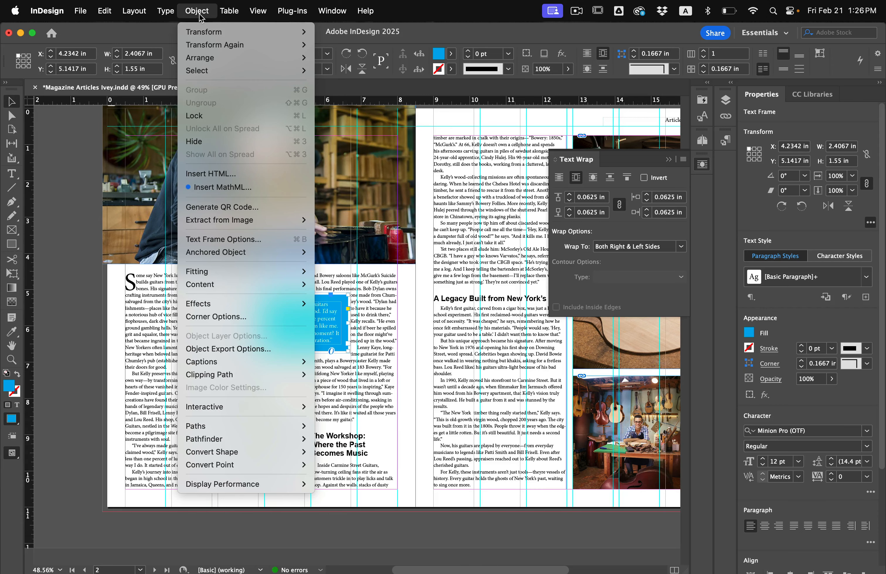
{"action": "mouse_move", "coordinate": [215, 424]}
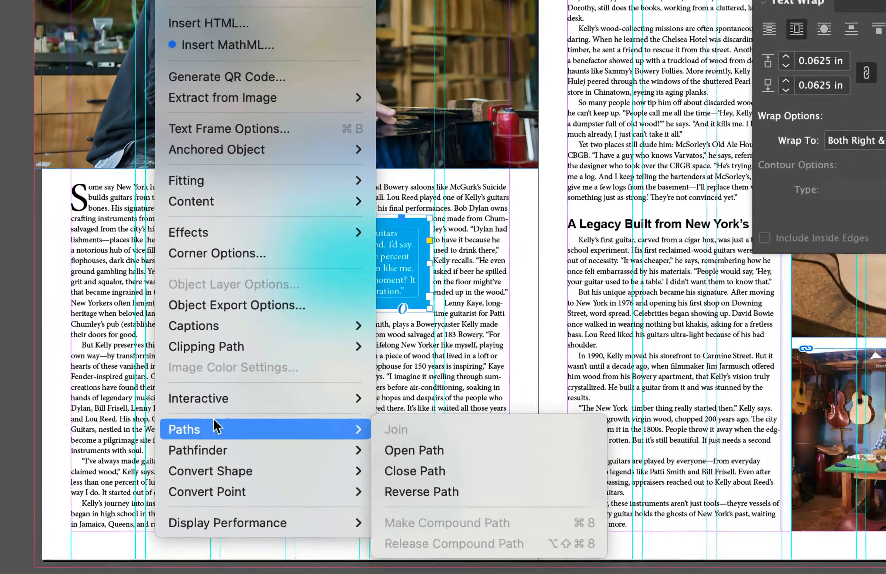
{"action": "mouse_move", "coordinate": [224, 470]}
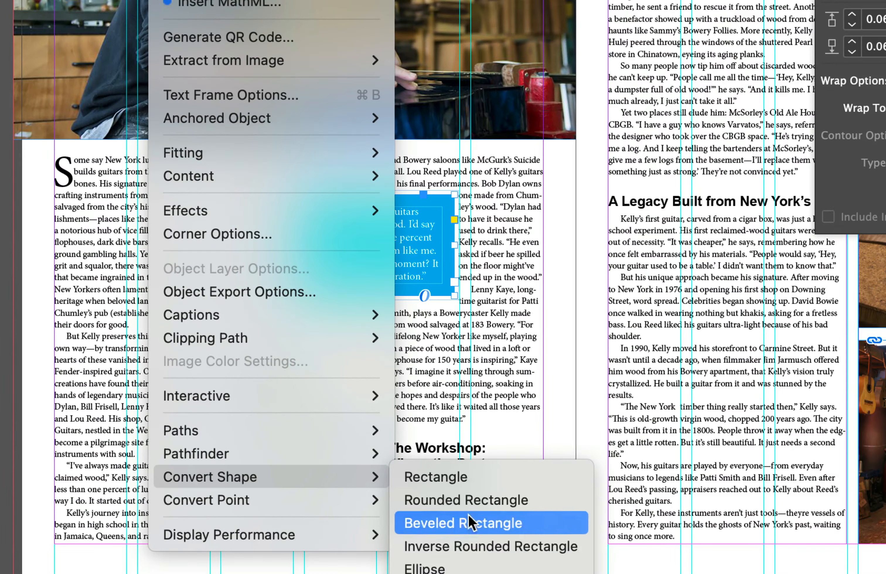
{"action": "left_click", "coordinate": [457, 569]}
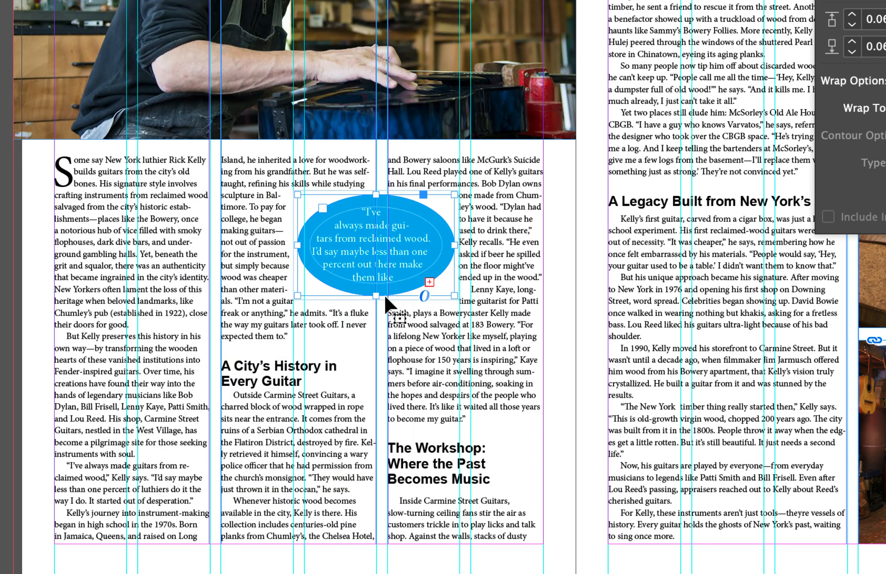
{"action": "left_click_drag", "start_coordinate": [376, 297], "coordinate": [379, 347]}
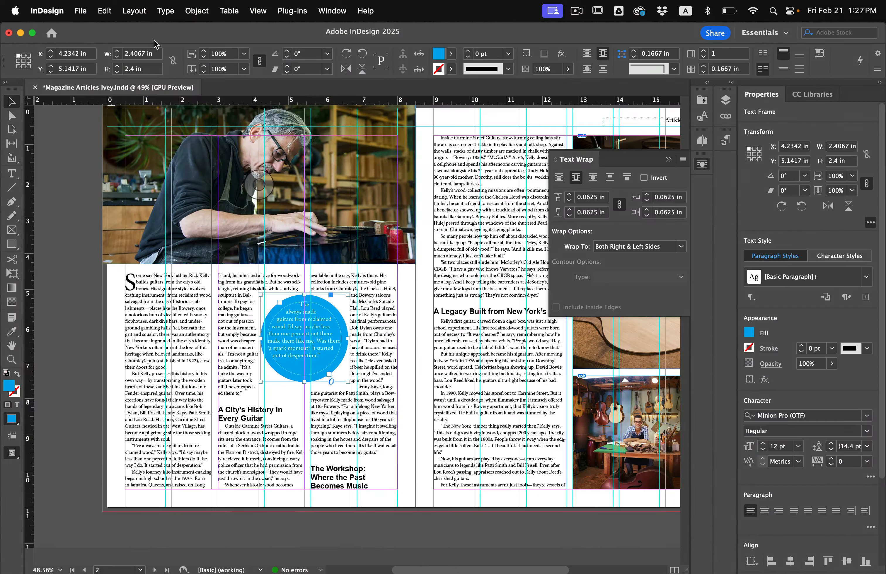
Convert the pull-quote frame's shape to a rounded rectangle.
{"action": "left_click", "coordinate": [196, 10]}
{"action": "mouse_move", "coordinate": [242, 452]}
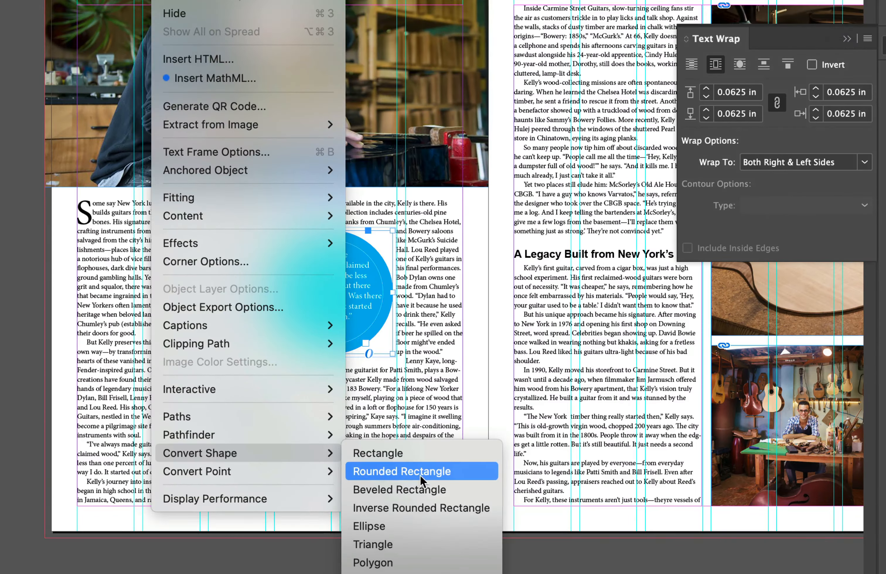
{"action": "left_click", "coordinate": [421, 474]}
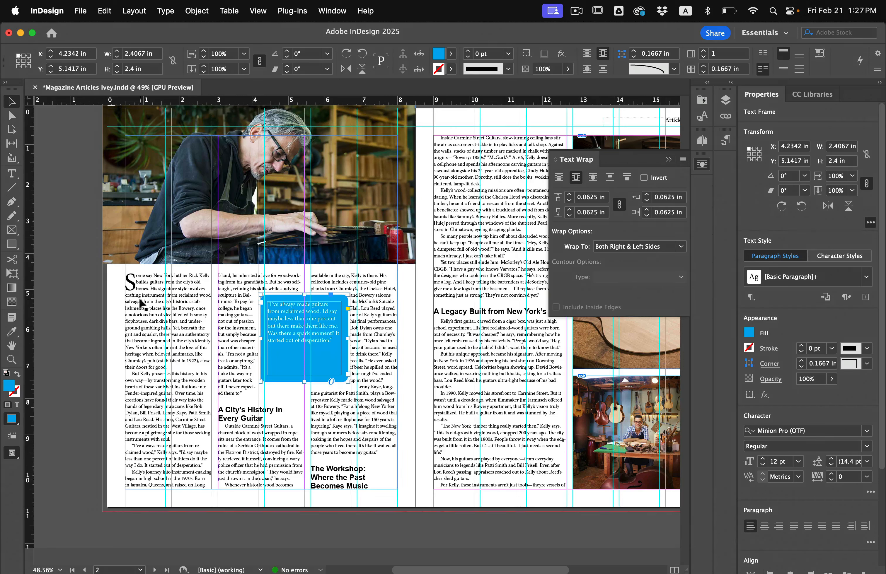
{"action": "left_click", "coordinate": [85, 301]}
Shorten the pull-quote frame to about 1.61 in tall and place it at about X 4.32 in, Y 5.32 in.
{"action": "left_click", "coordinate": [337, 334]}
{"action": "left_click_drag", "start_coordinate": [304, 382], "coordinate": [308, 340]}
{"action": "left_click", "coordinate": [83, 333]}
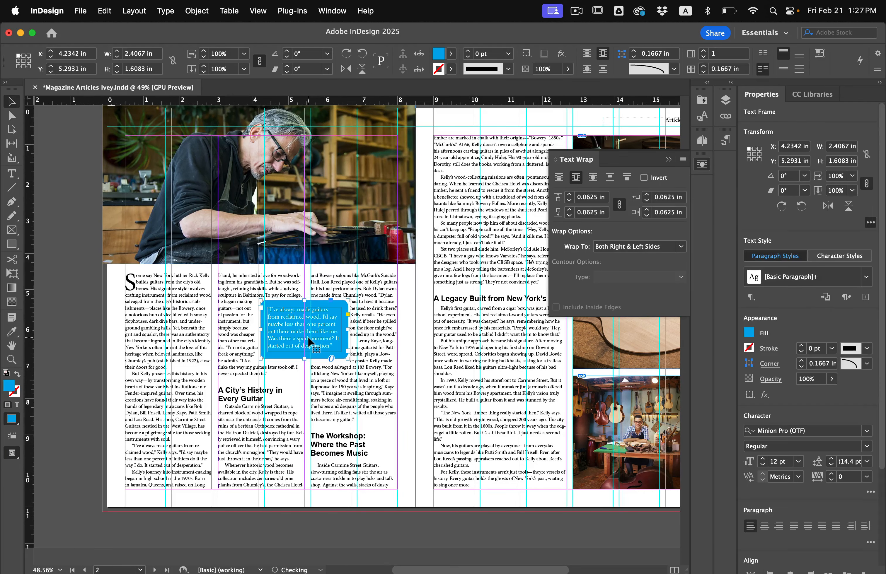
{"action": "key", "text": "Down"}
{"action": "key", "text": "Down"}
{"action": "key", "text": "Right"}
{"action": "key", "text": "Right"}
{"action": "key", "text": "Right"}
{"action": "key", "text": "Right"}
{"action": "key", "text": "Right"}
{"action": "key", "text": "Right"}
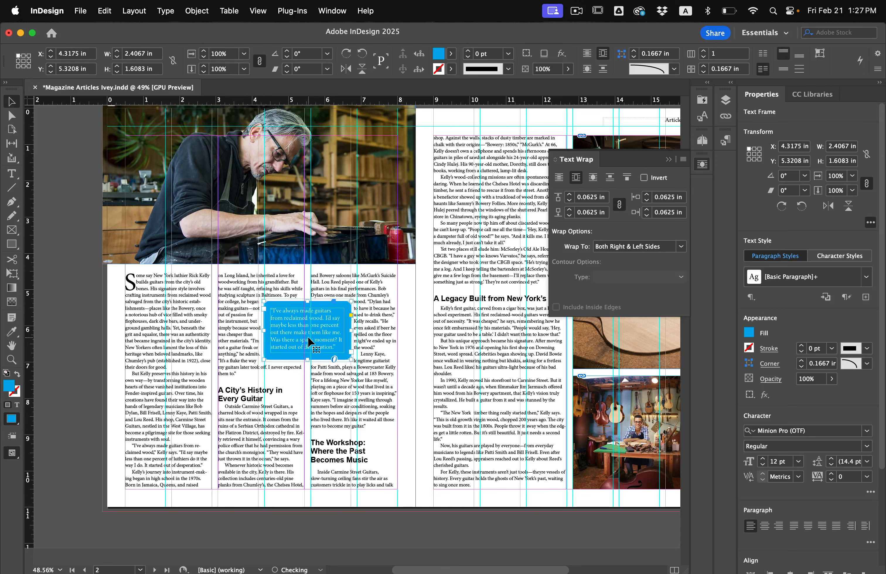
Check the layout of pages 2–3 in Preview mode, without guides or frame edges.
{"action": "left_click", "coordinate": [69, 290]}
{"action": "key", "text": "w"}
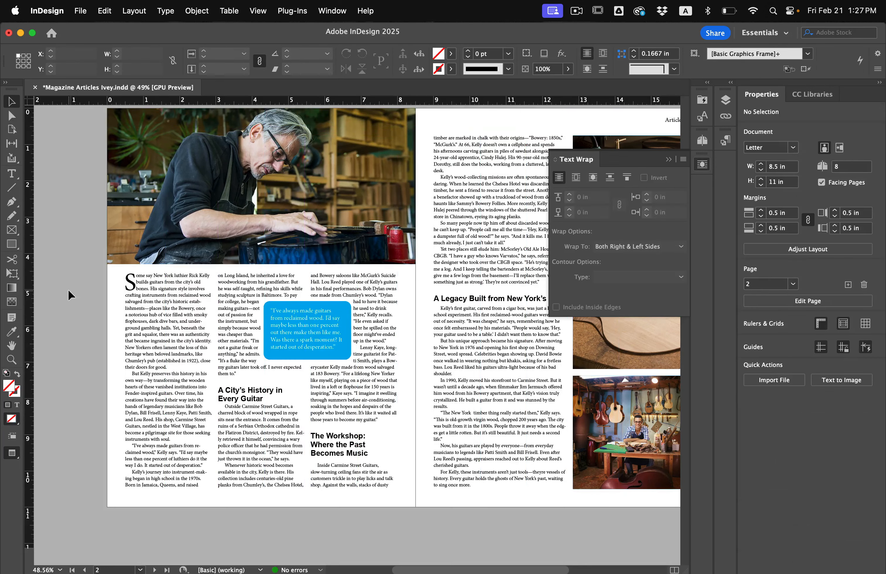
{"action": "scroll", "coordinate": [68, 289], "scroll_direction": "right", "scroll_amount": 6}
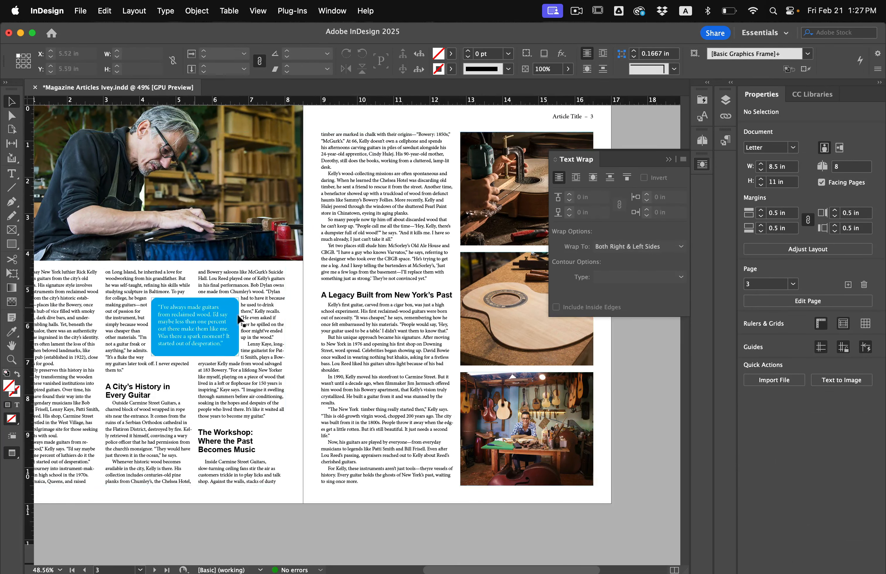
{"action": "left_click", "coordinate": [386, 473]}
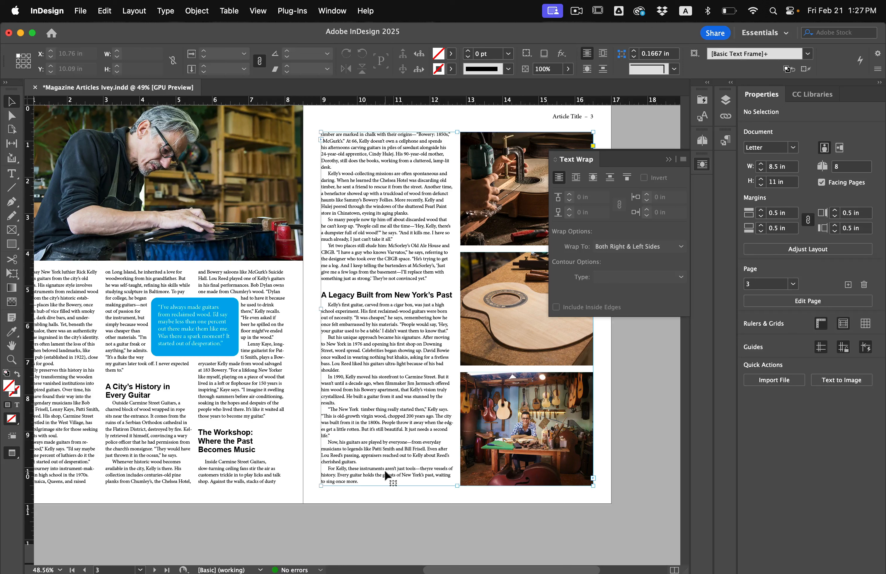
{"action": "left_click", "coordinate": [402, 507]}
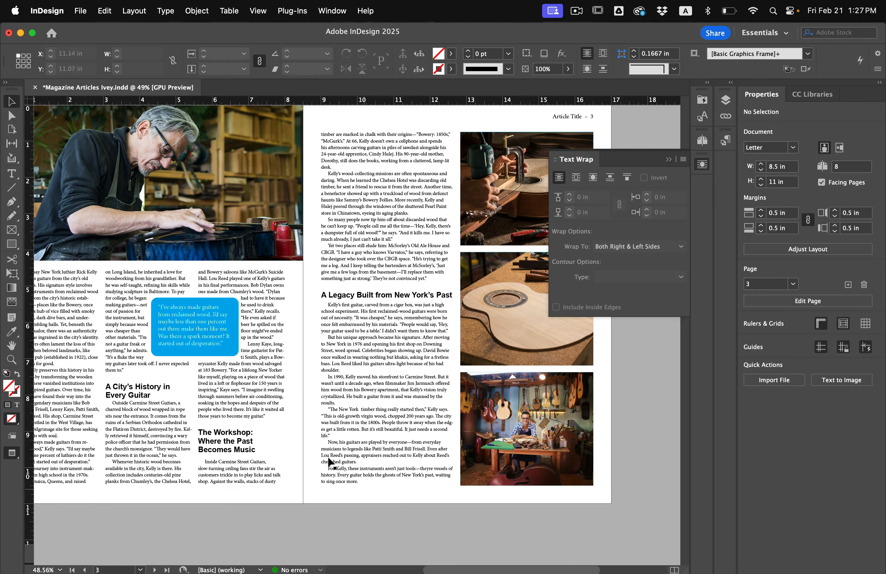
Change all of the pull quote's text to the Times Italic font.
{"action": "scroll", "coordinate": [148, 323], "scroll_direction": "up", "scroll_amount": 5}
{"action": "double_click", "coordinate": [157, 329]}
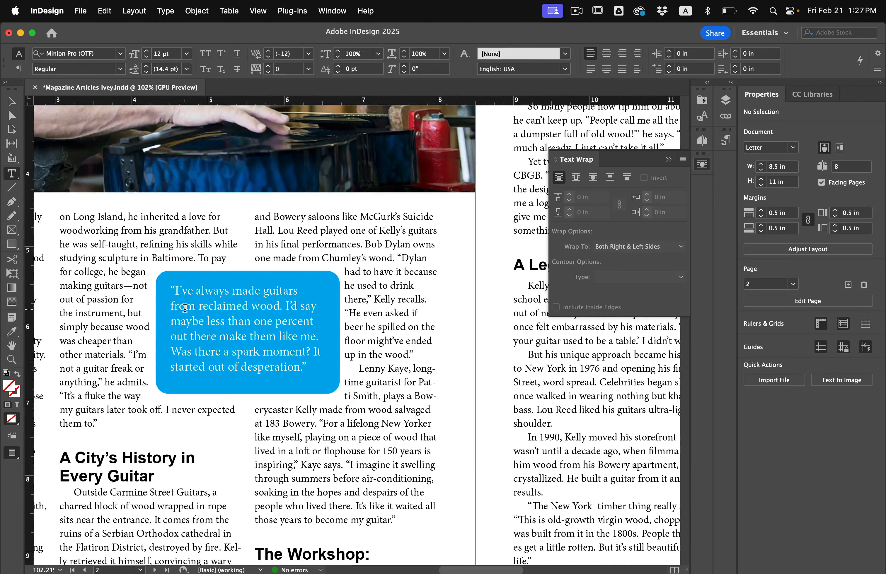
{"action": "key", "text": "super+a"}
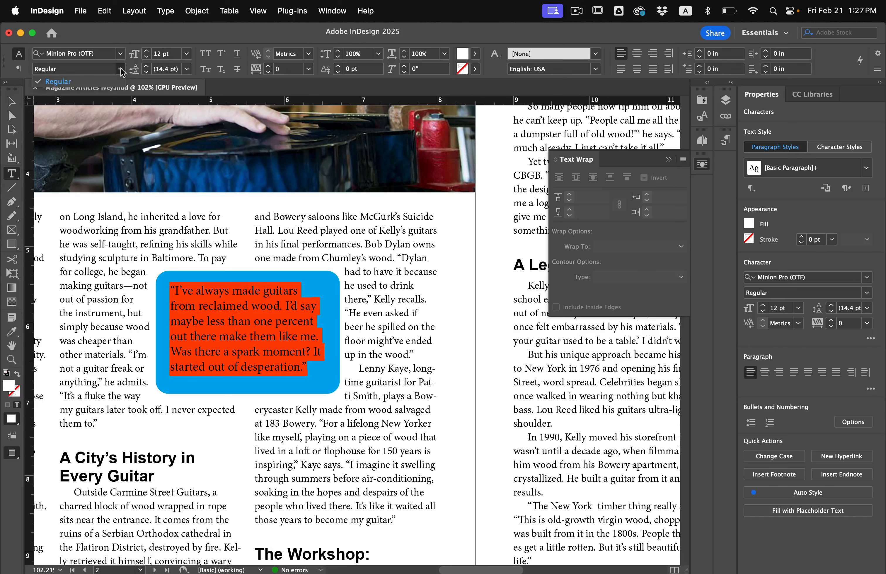
{"action": "left_click", "coordinate": [90, 56]}
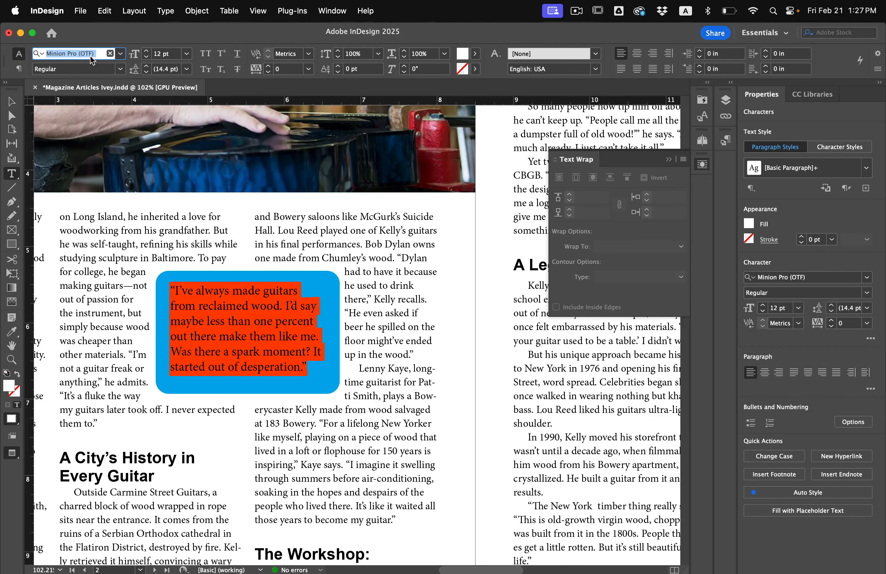
{"action": "type", "text": "time"}
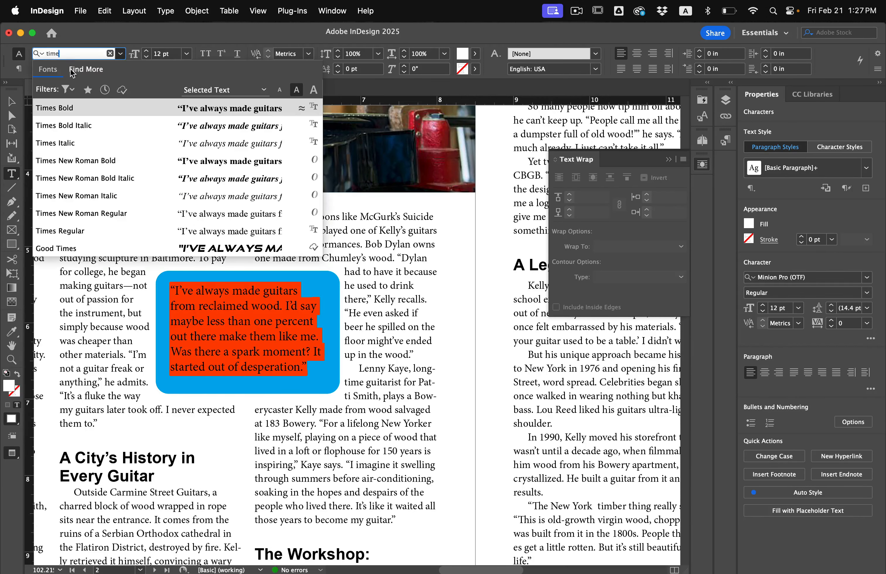
{"action": "left_click", "coordinate": [78, 138]}
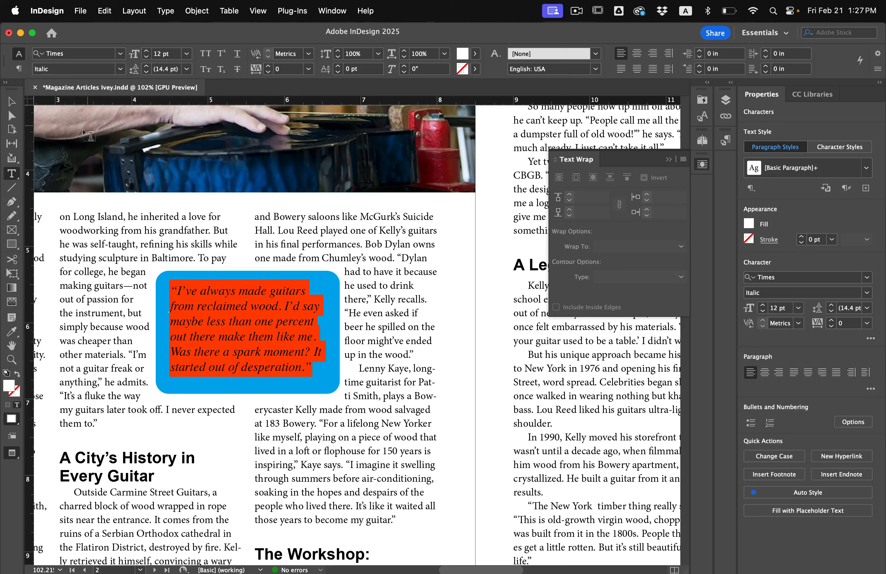
{"action": "left_click", "coordinate": [202, 266]}
Set the pull quote's text to 11 pt with 16 pt leading.
{"action": "key", "text": "cmd+alt+0"}
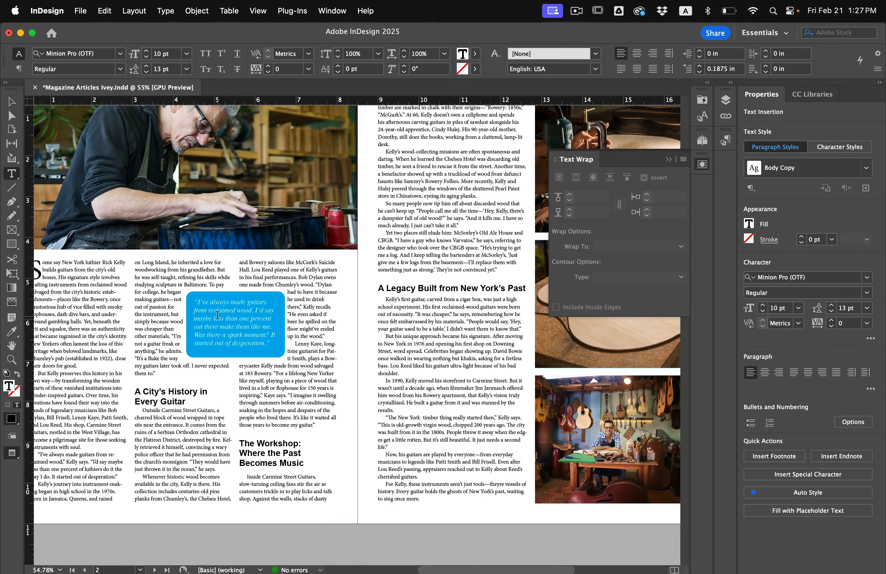
{"action": "key", "text": "cmd+a"}
{"action": "left_click", "coordinate": [245, 323]}
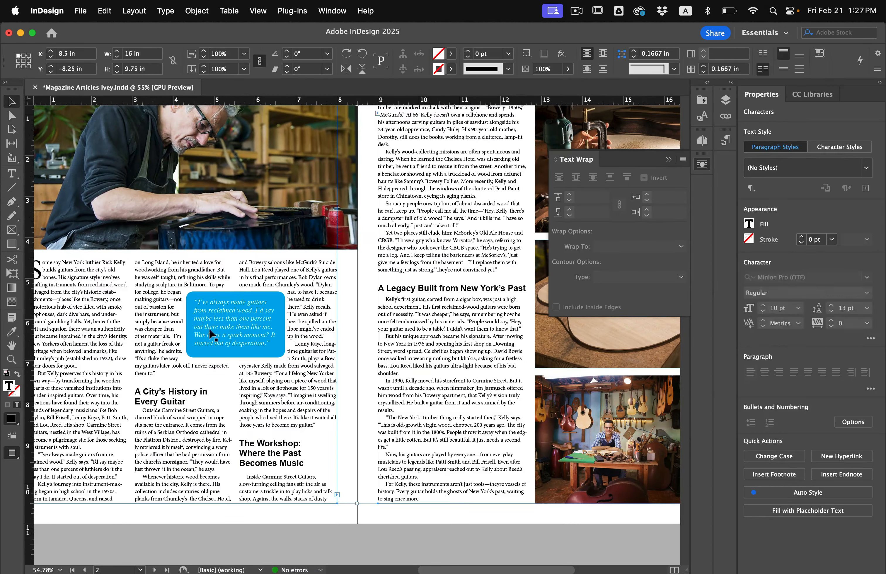
{"action": "key", "text": "cmd+a"}
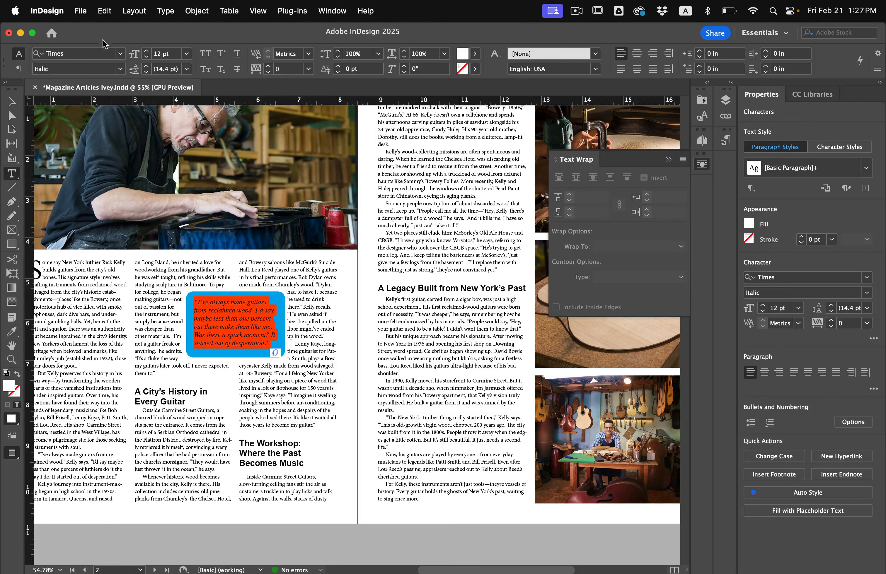
{"action": "left_click", "coordinate": [146, 56]}
{"action": "left_click", "coordinate": [146, 57]}
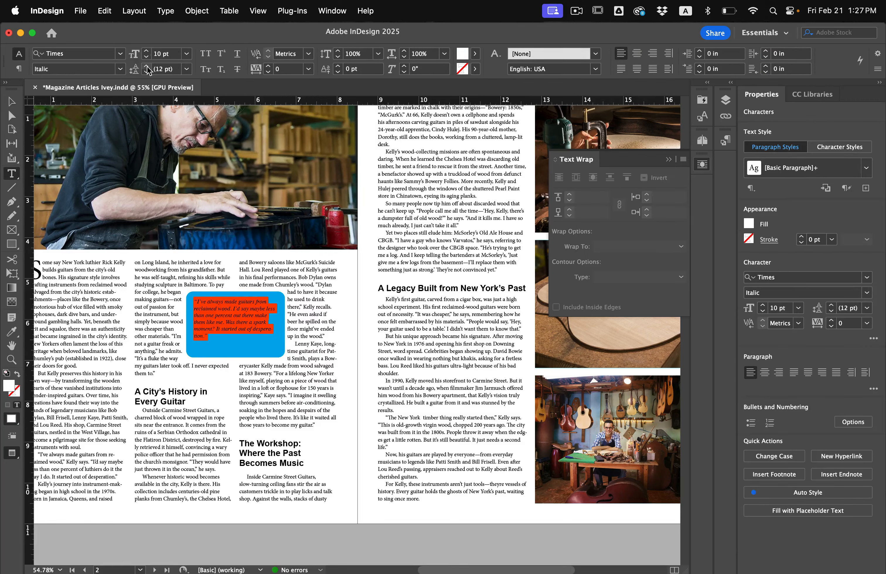
{"action": "left_click", "coordinate": [147, 67]}
{"action": "left_click", "coordinate": [146, 67]}
{"action": "left_click", "coordinate": [147, 67]}
{"action": "left_click", "coordinate": [147, 67]}
{"action": "left_click", "coordinate": [146, 51]}
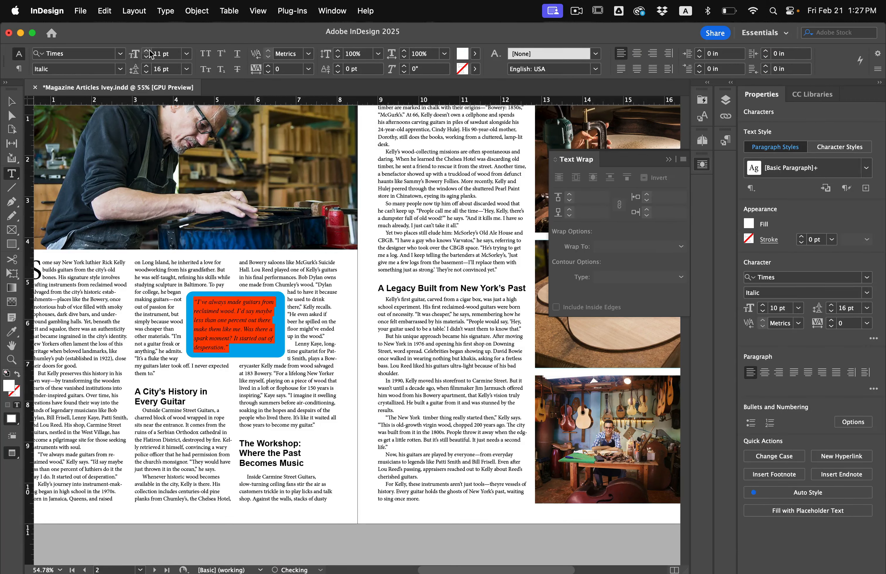
{"action": "left_click", "coordinate": [242, 319]}
{"action": "left_click", "coordinate": [12, 99]}
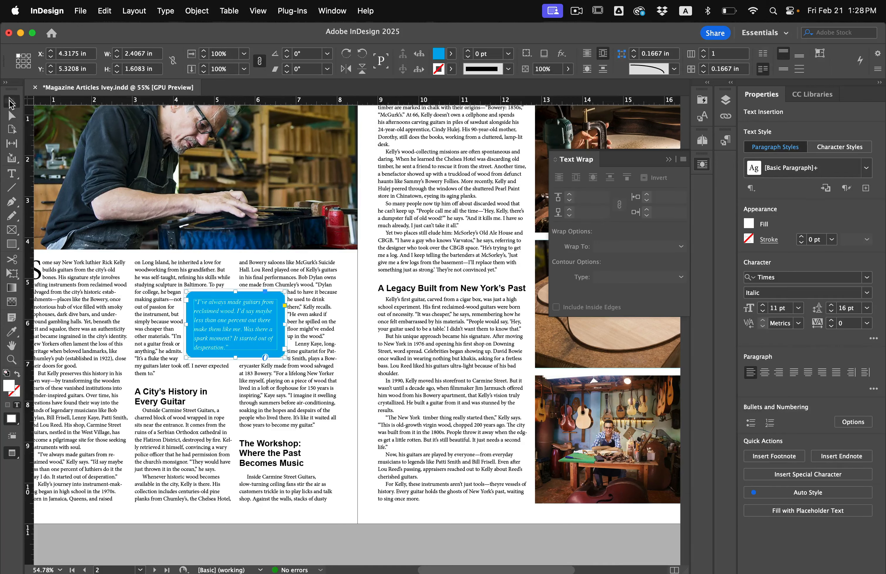
Return to the normal view with guides and sample a colour theme from the large page 2 photo with the Color Theme tool.
{"action": "scroll", "coordinate": [57, 145], "scroll_direction": "down", "scroll_amount": 1}
{"action": "scroll", "coordinate": [56, 144], "scroll_direction": "down", "scroll_amount": 5}
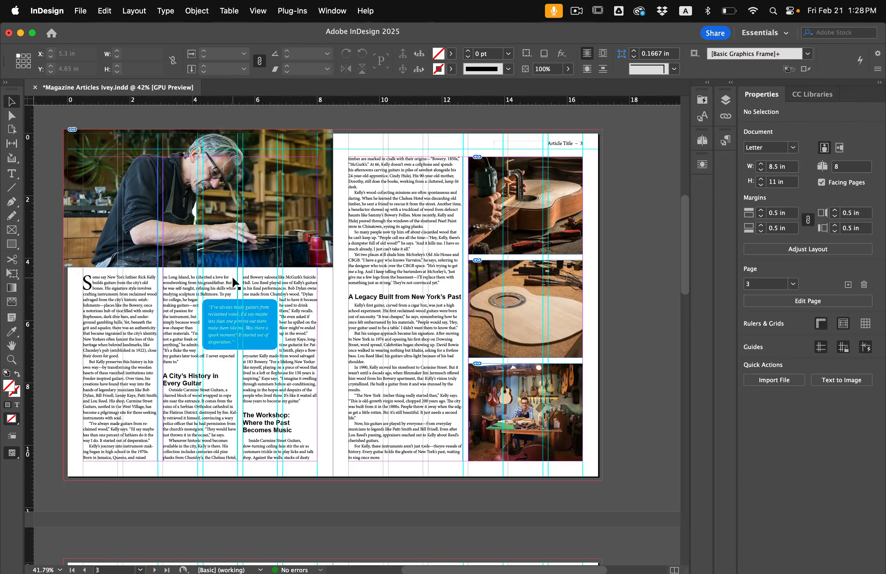
{"action": "scroll", "coordinate": [232, 278], "scroll_direction": "left", "scroll_amount": 1}
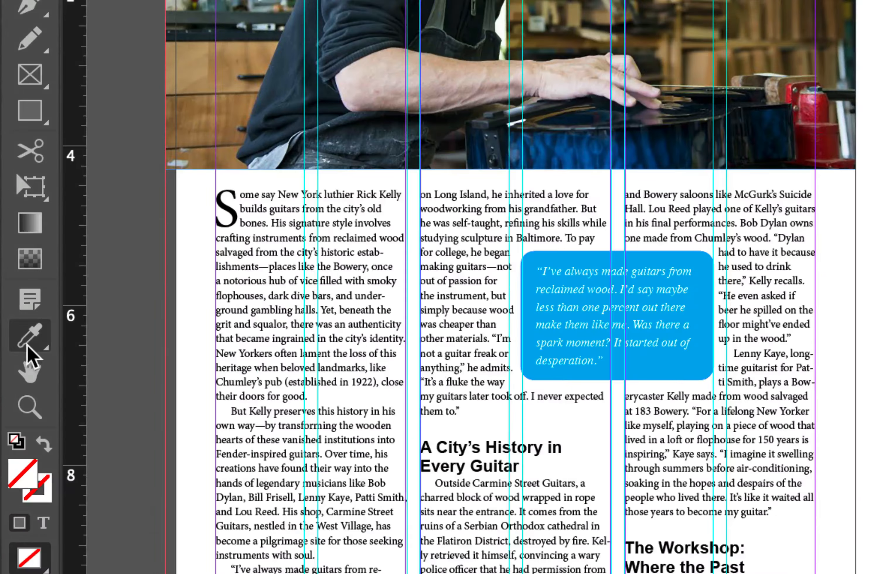
{"action": "left_click", "coordinate": [11, 332]}
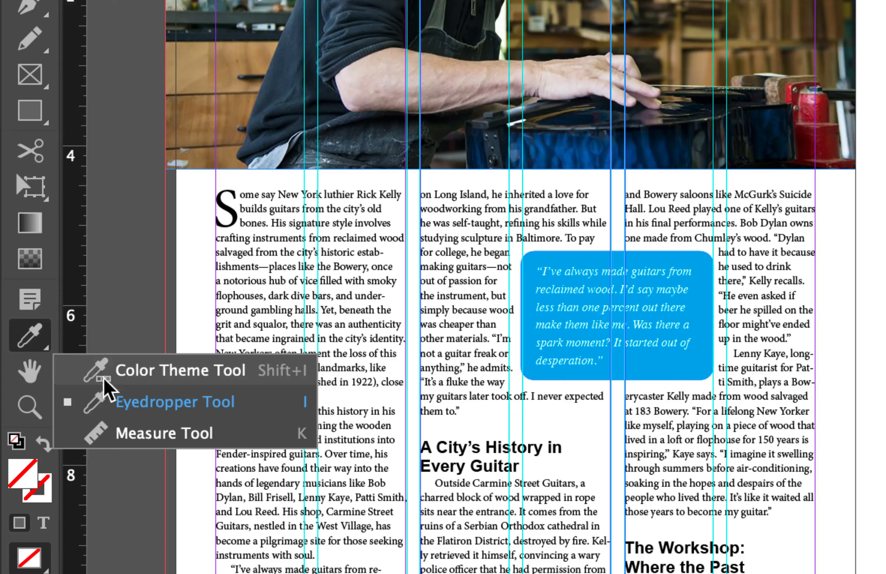
{"action": "left_click", "coordinate": [105, 374]}
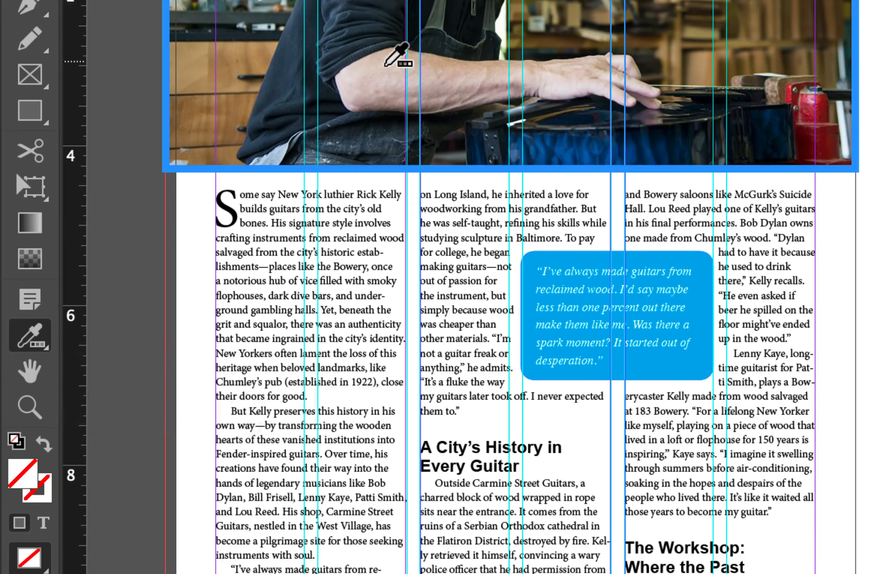
{"action": "left_click", "coordinate": [375, 101]}
Fill the pull-quote frame with the brighter blue from the sampled colour theme.
{"action": "scroll", "coordinate": [349, 78], "scroll_direction": "up", "scroll_amount": 8}
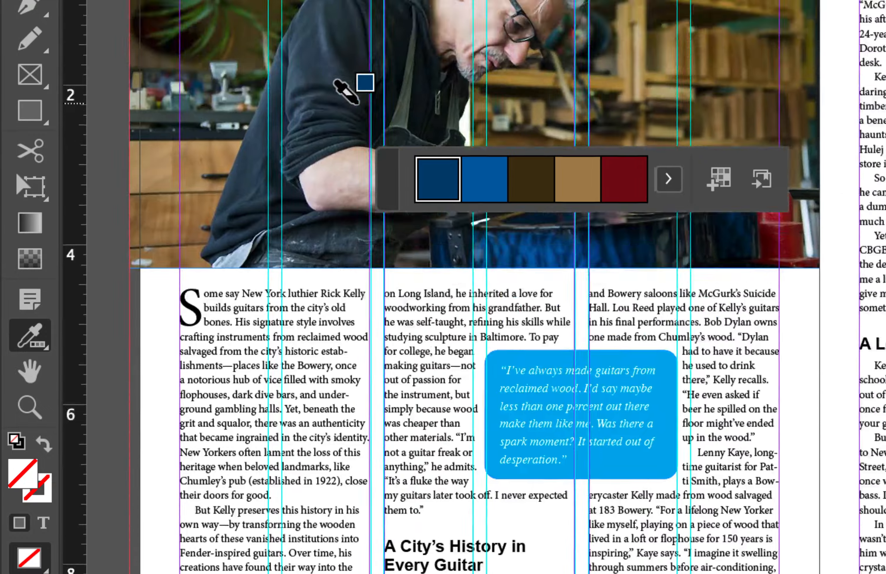
{"action": "scroll", "coordinate": [349, 78], "scroll_direction": "right", "scroll_amount": 3}
{"action": "scroll", "coordinate": [349, 78], "scroll_direction": "down", "scroll_amount": 10}
{"action": "scroll", "coordinate": [345, 89], "scroll_direction": "up", "scroll_amount": 3}
{"action": "scroll", "coordinate": [345, 89], "scroll_direction": "right", "scroll_amount": 1}
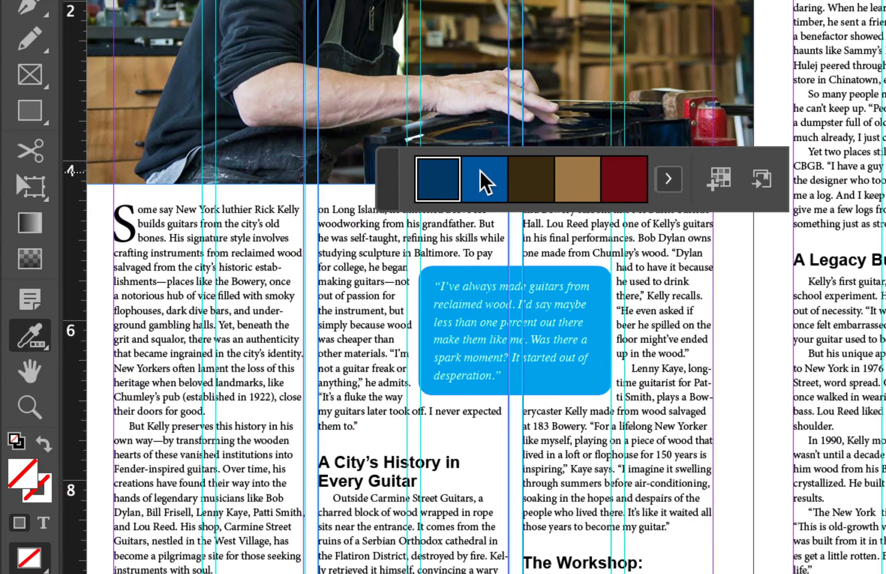
{"action": "left_click", "coordinate": [484, 183]}
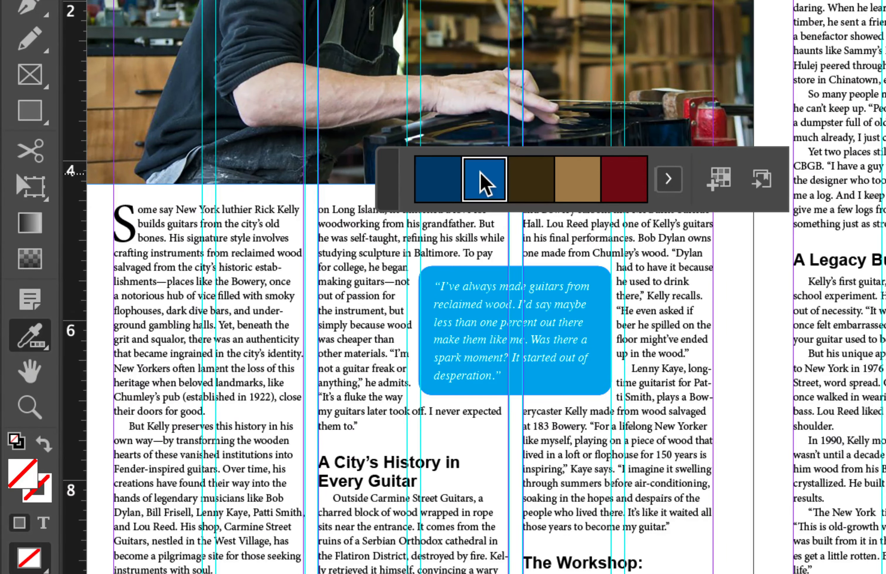
{"action": "left_click", "coordinate": [428, 282]}
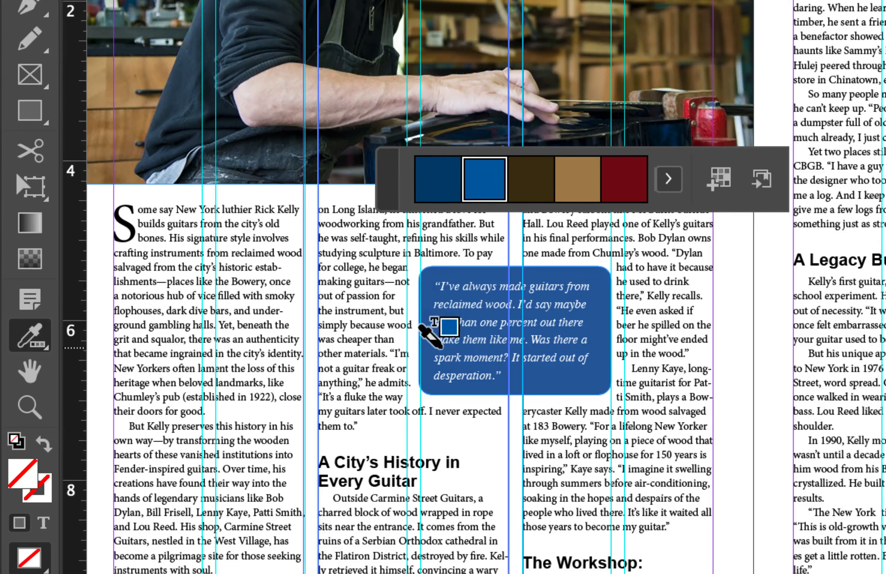
Colour the drop cap and the three article subheadings with the dark red from the sampled colour theme.
{"action": "left_click", "coordinate": [615, 179]}
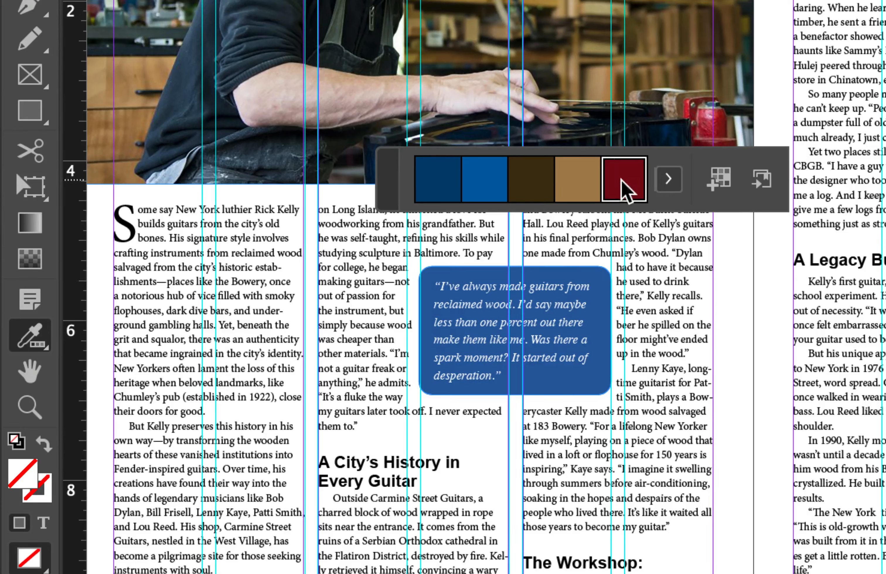
{"action": "left_click", "coordinate": [124, 223]}
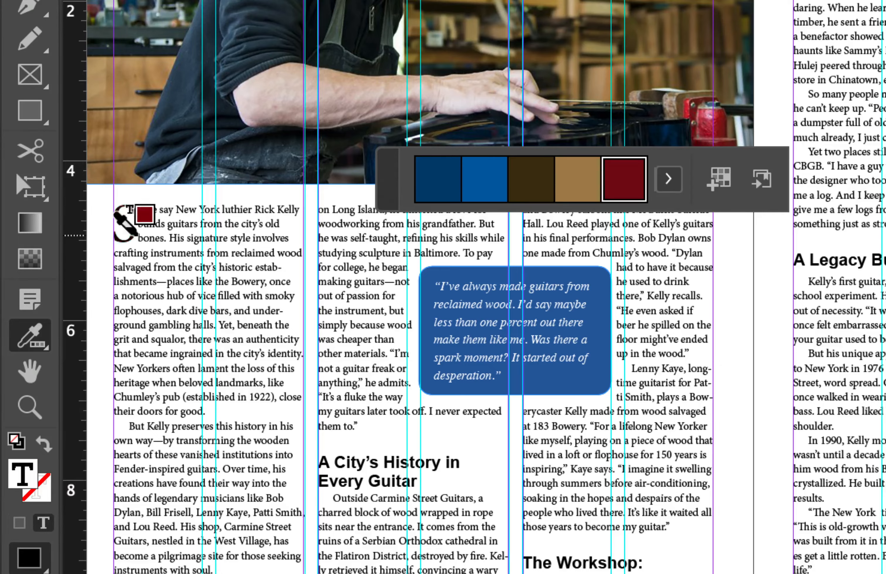
{"action": "left_click_drag", "start_coordinate": [314, 449], "coordinate": [403, 468]}
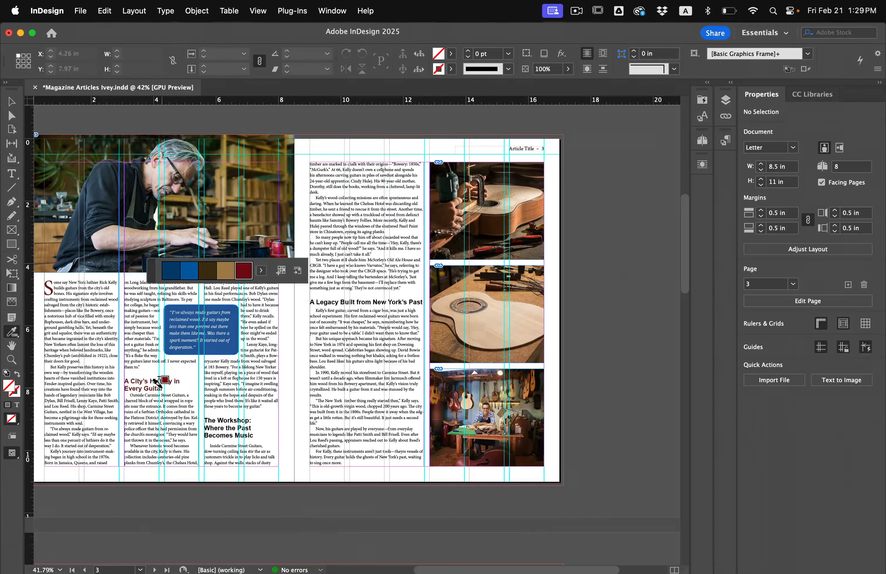
{"action": "left_click_drag", "start_coordinate": [255, 436], "coordinate": [201, 416]}
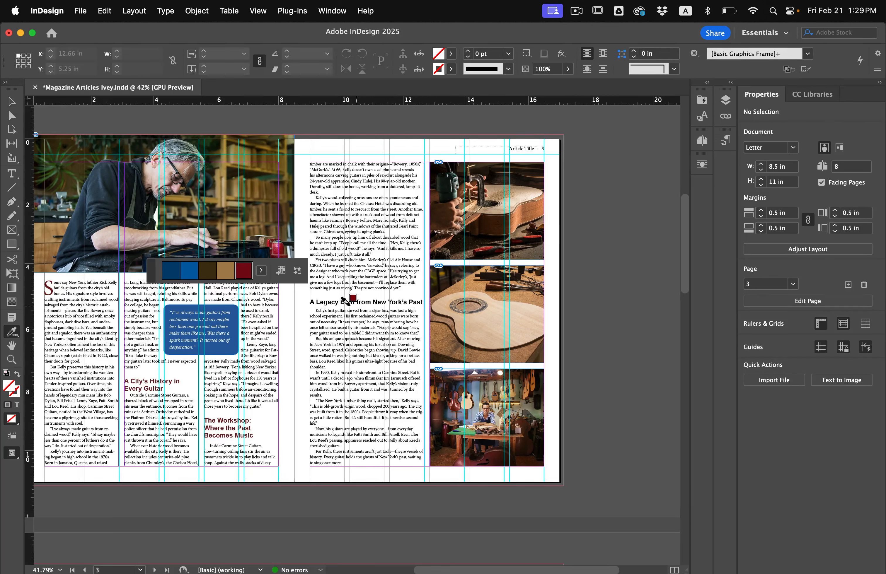
{"action": "left_click_drag", "start_coordinate": [312, 301], "coordinate": [421, 298]}
{"action": "left_click_drag", "start_coordinate": [331, 303], "coordinate": [301, 302]}
Check the page 2–3 spread in Preview mode, then return to the normal view with guides.
{"action": "scroll", "coordinate": [297, 318], "scroll_direction": "left", "scroll_amount": 1}
{"action": "scroll", "coordinate": [294, 313], "scroll_direction": "left", "scroll_amount": 1}
{"action": "left_click", "coordinate": [12, 106]}
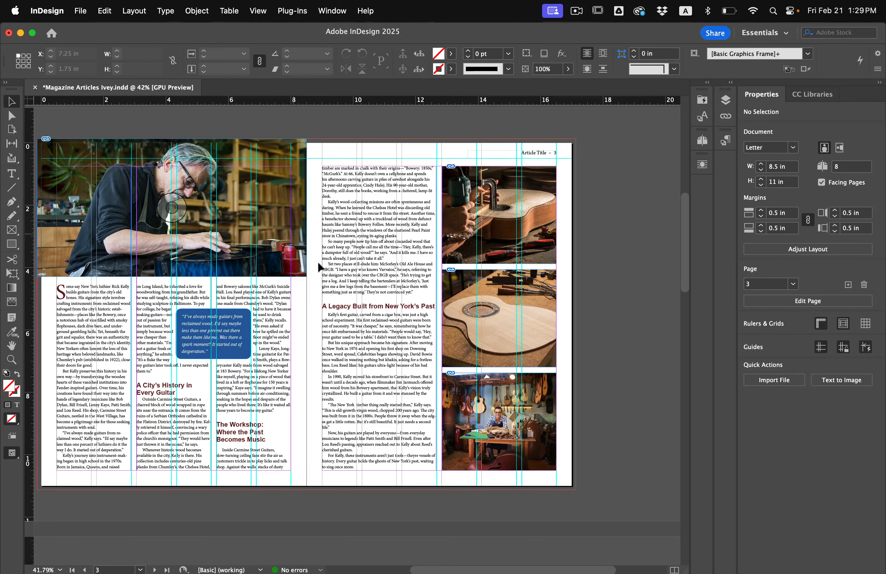
{"action": "key", "text": "w"}
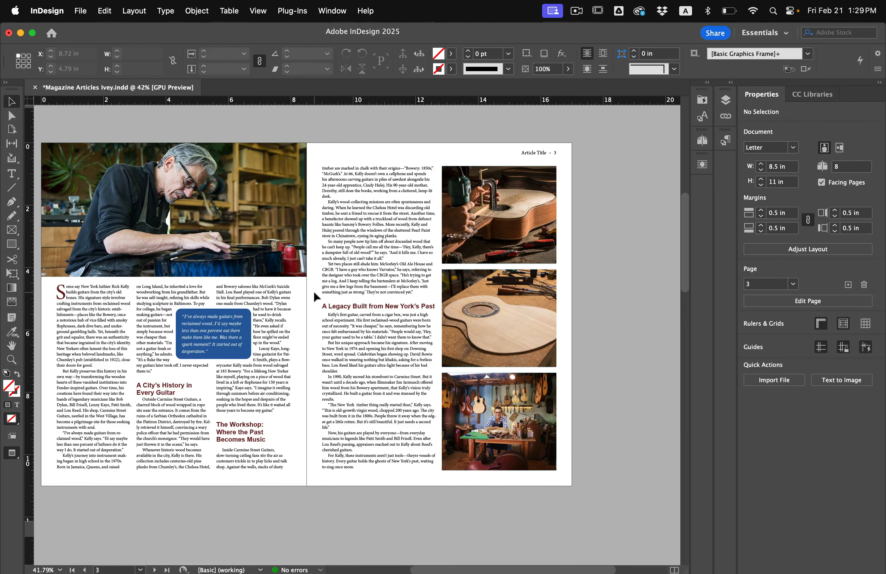
{"action": "key", "text": "w"}
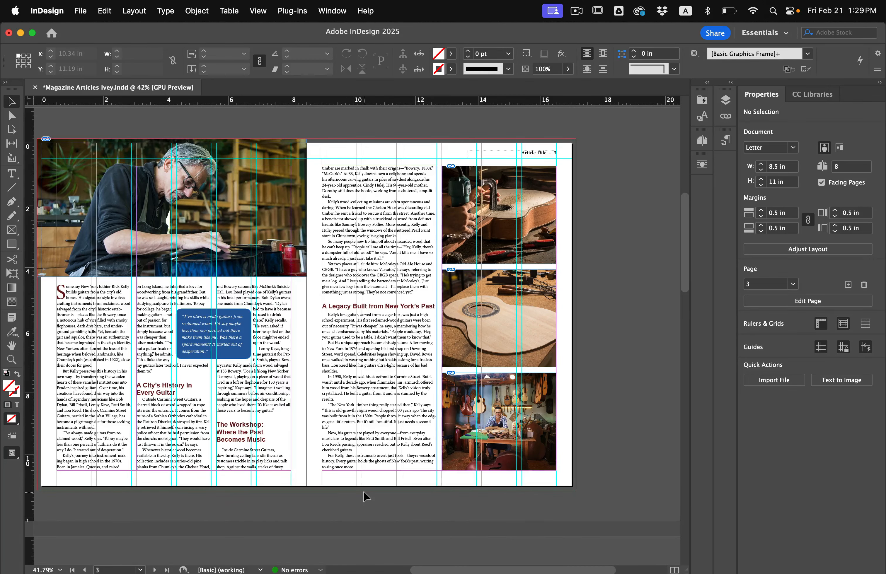
Draw an 8.75 × 11.25 in image frame covering all of page 1 out to the bleed.
{"action": "scroll", "coordinate": [365, 496], "scroll_direction": "up", "scroll_amount": 10}
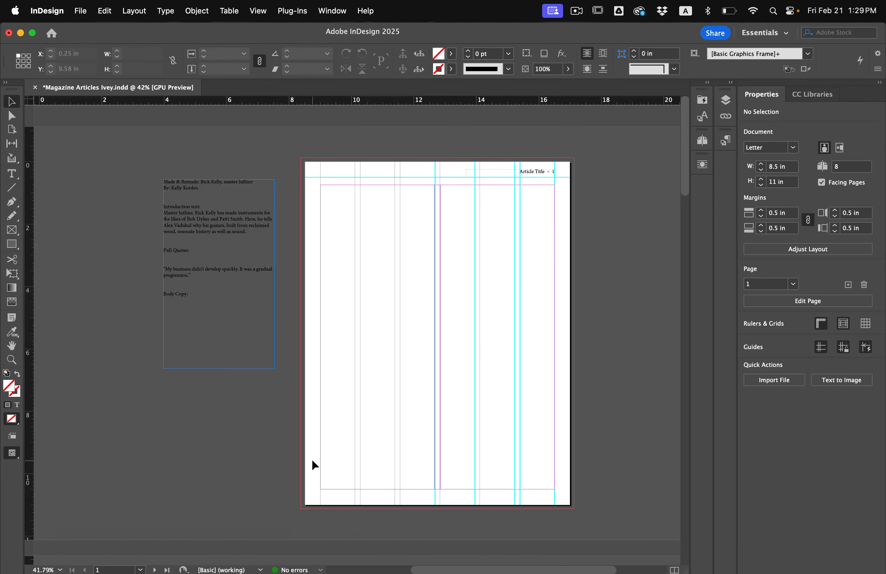
{"action": "scroll", "coordinate": [313, 463], "scroll_direction": "right", "scroll_amount": 3}
{"action": "scroll", "coordinate": [314, 464], "scroll_direction": "up", "scroll_amount": 2}
{"action": "scroll", "coordinate": [313, 465], "scroll_direction": "right", "scroll_amount": 1}
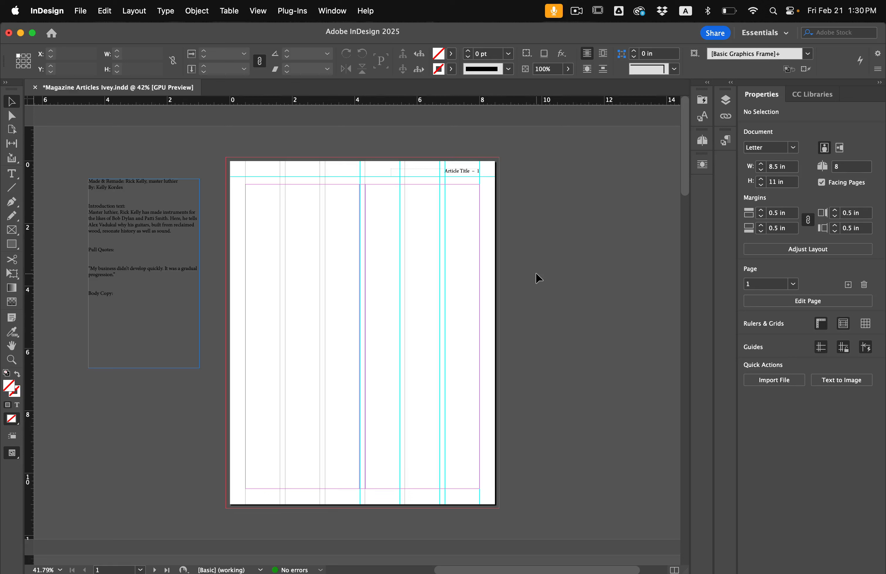
{"action": "left_click", "coordinate": [13, 231]}
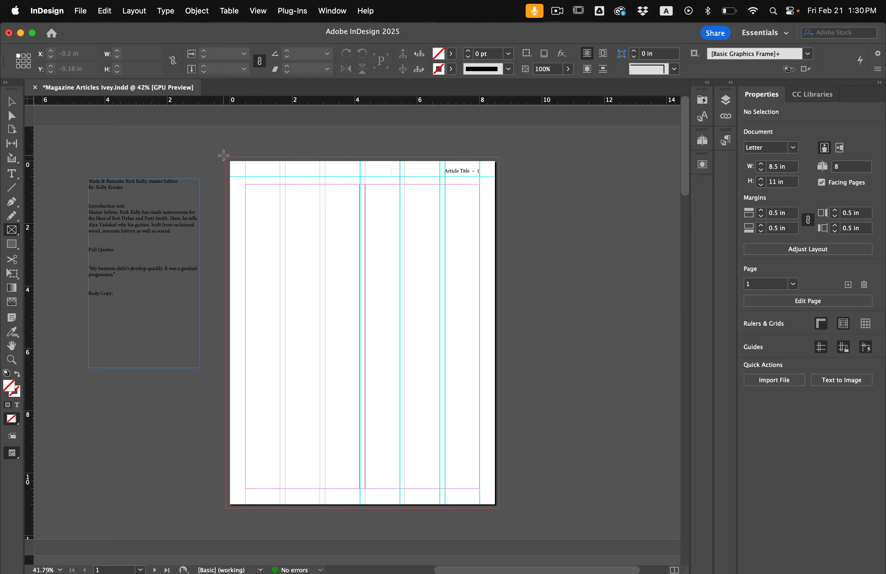
{"action": "left_click_drag", "start_coordinate": [226, 157], "coordinate": [499, 509]}
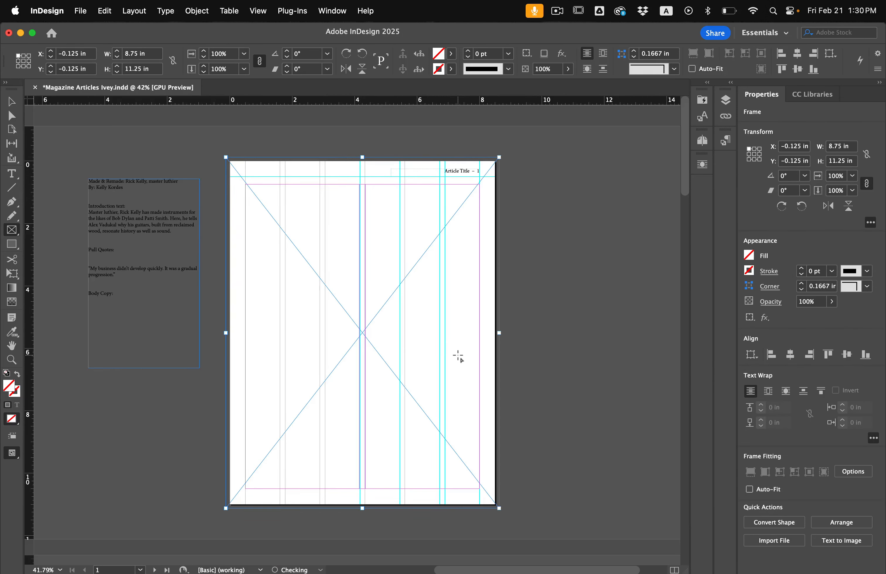
Bring up the Place dialog for the page 1 frame and preview MARPhoto-01.jpg and MARPhoto-02.jpg from the Made and Remade folder.
{"action": "key", "text": "super+d"}
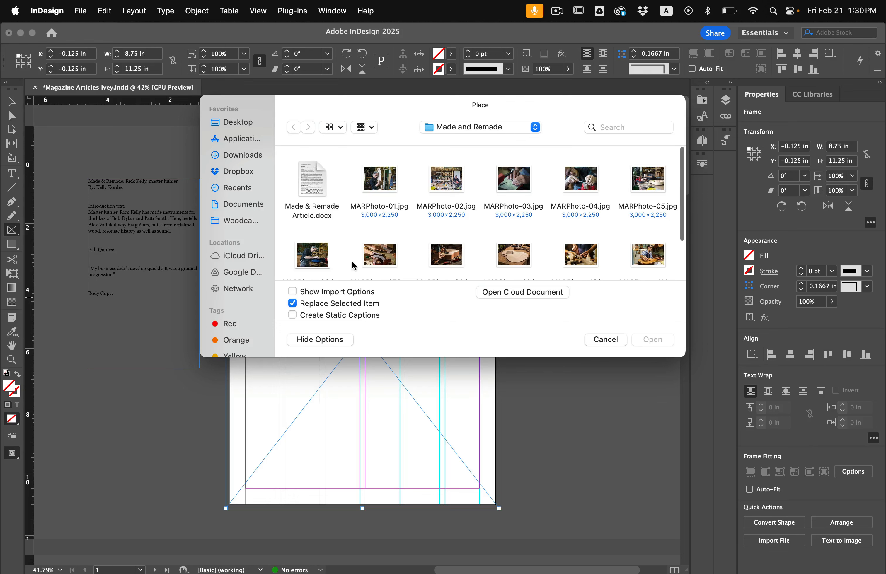
{"action": "left_click", "coordinate": [371, 181]}
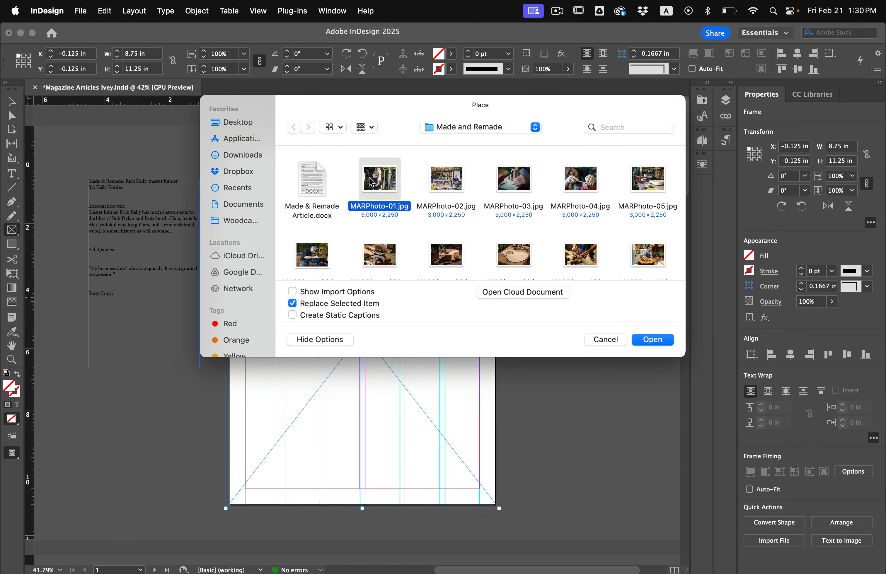
{"action": "key", "text": "space"}
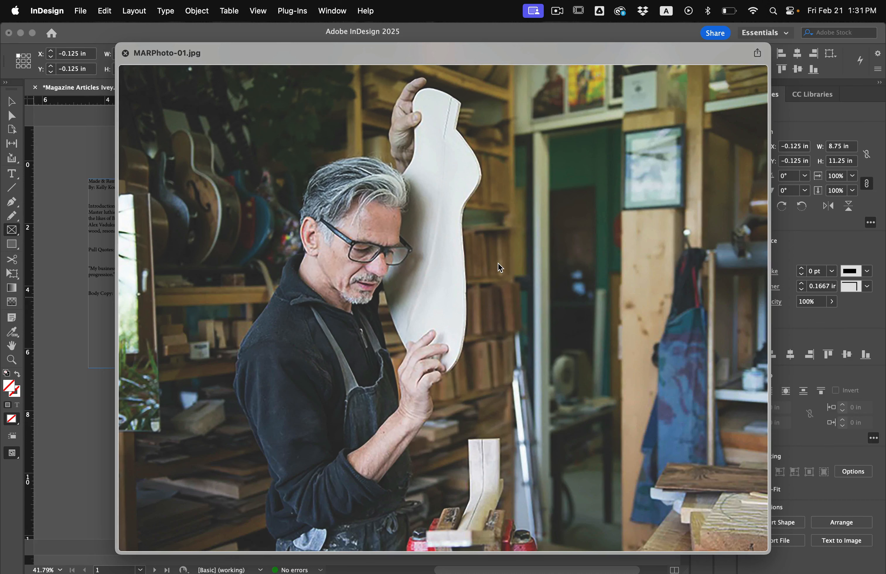
{"action": "key", "text": "Right"}
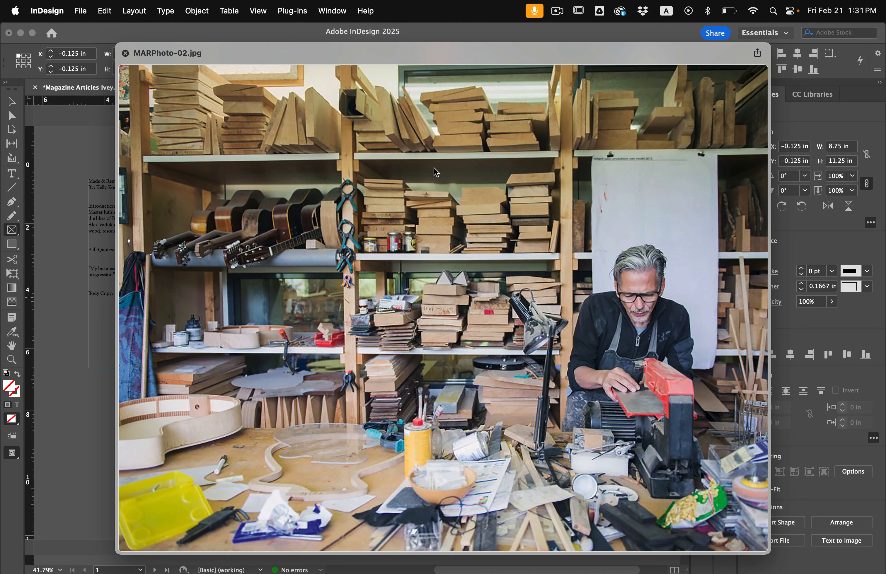
Preview the MARPhoto images and place MARPhoto-01.jpg in the full-page frame on page 1.
{"action": "key", "text": "Right"}
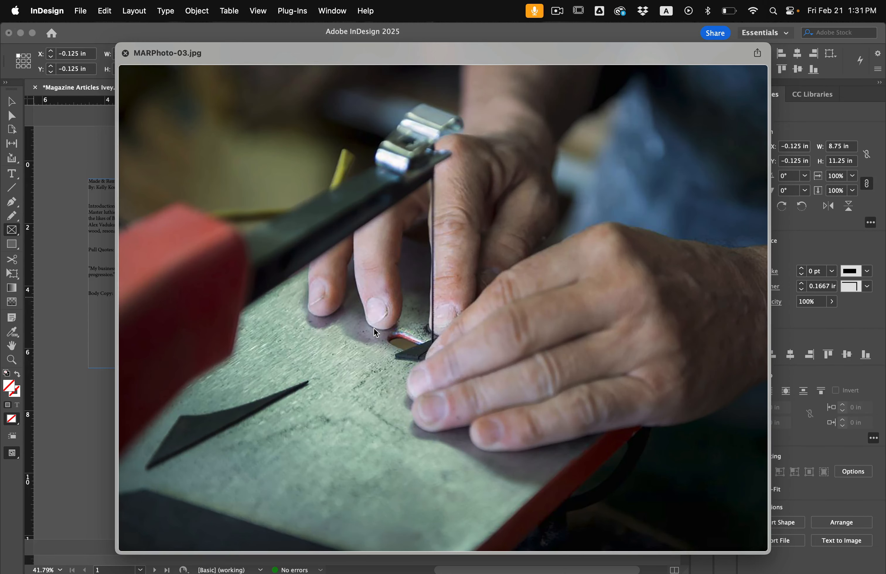
{"action": "key", "text": "Right"}
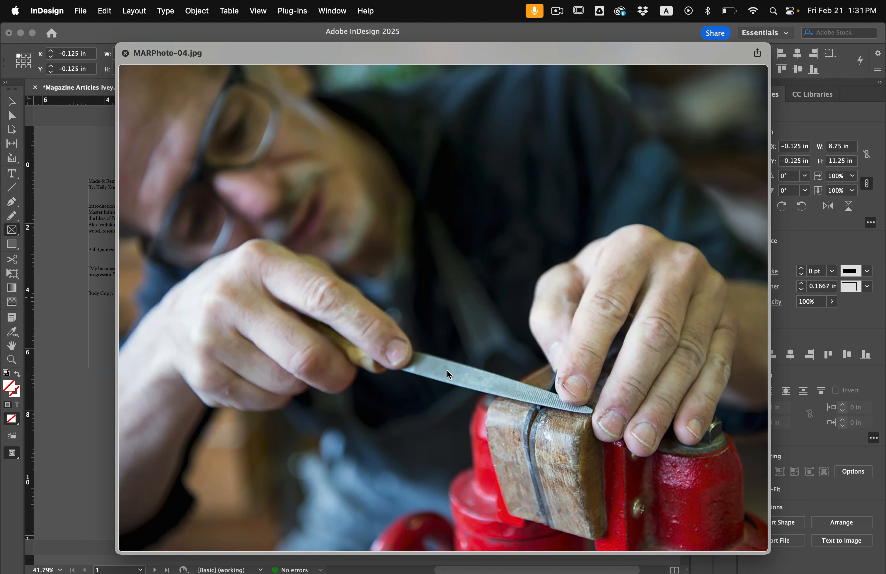
{"action": "key", "text": "Left"}
{"action": "key", "text": "Left"}
{"action": "key", "text": "Left"}
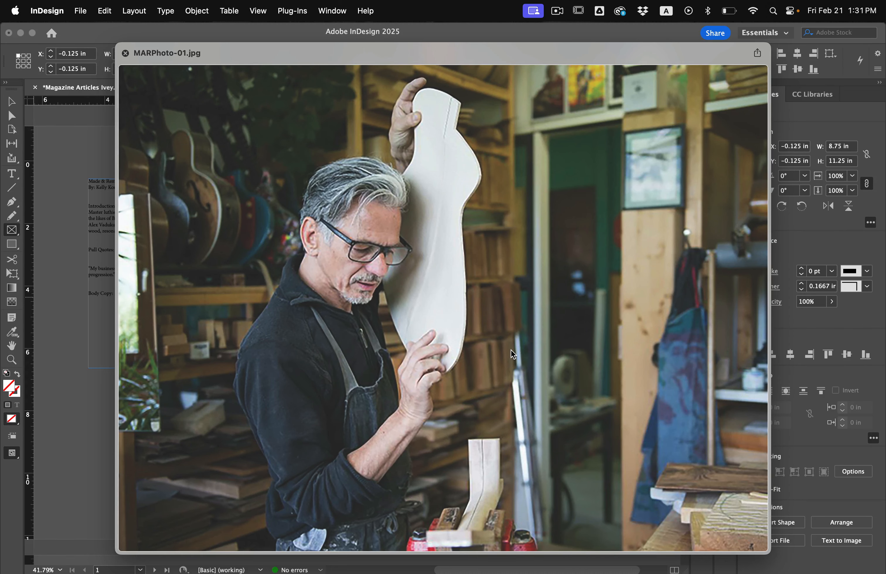
{"action": "key", "text": "space"}
{"action": "key", "text": "Return"}
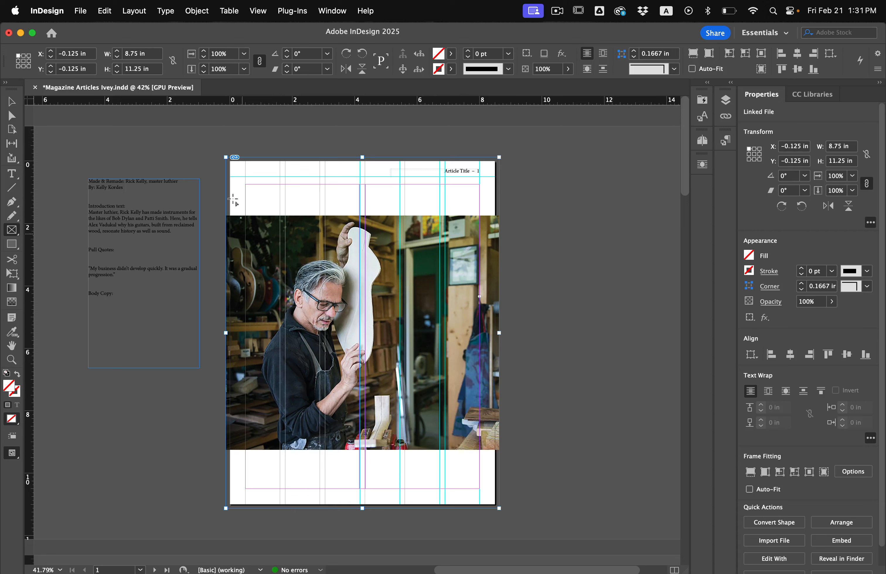
Fill the frame proportionally with the photo and shift the image left within it to an X offset of -3.7222 in.
{"action": "left_click", "coordinate": [11, 102]}
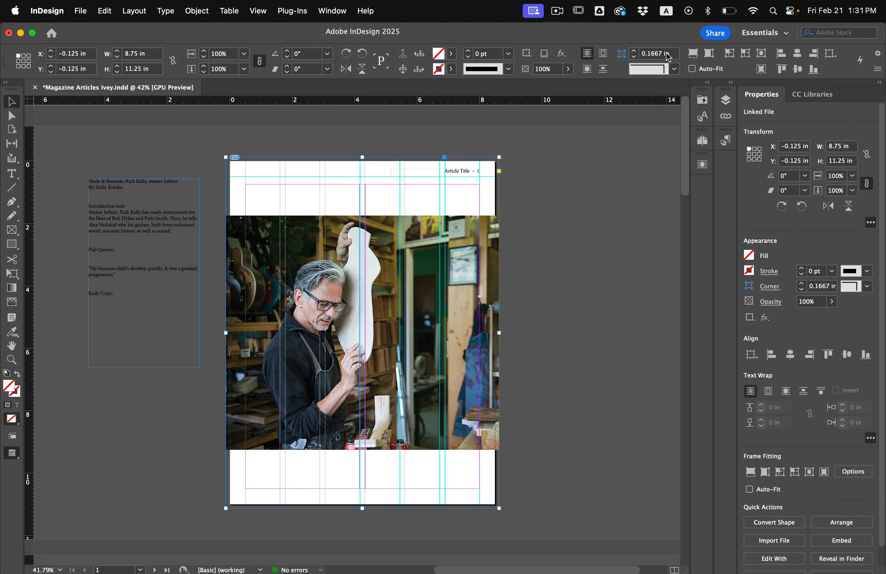
{"action": "left_click", "coordinate": [693, 54]}
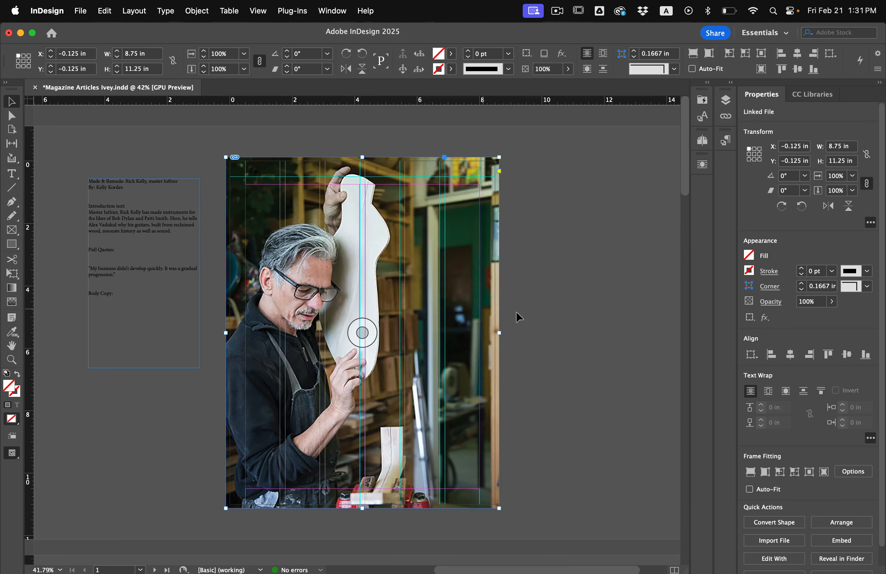
{"action": "left_click", "coordinate": [363, 333]}
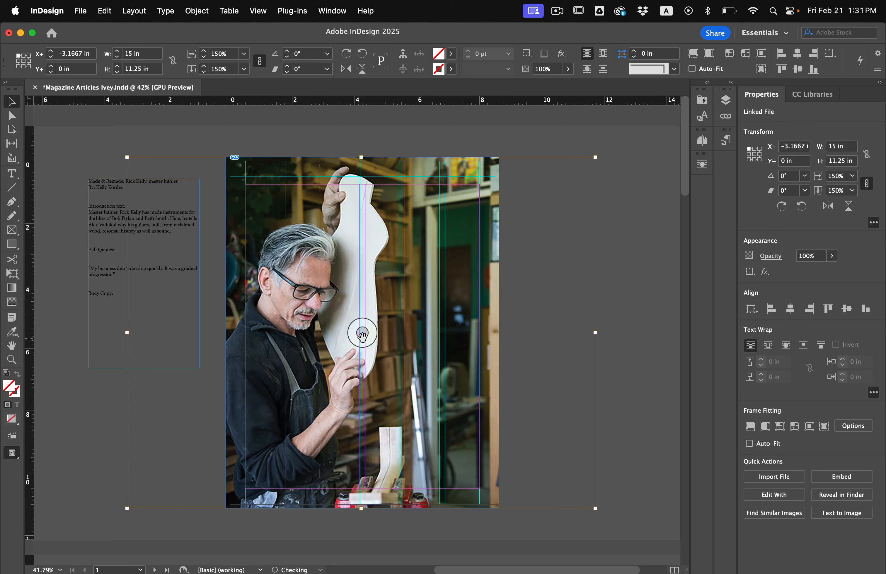
{"action": "key", "text": "shift+Left"}
{"action": "key", "text": "shift+Left"}
{"action": "key", "text": "shift+Left"}
{"action": "key", "text": "shift+Left"}
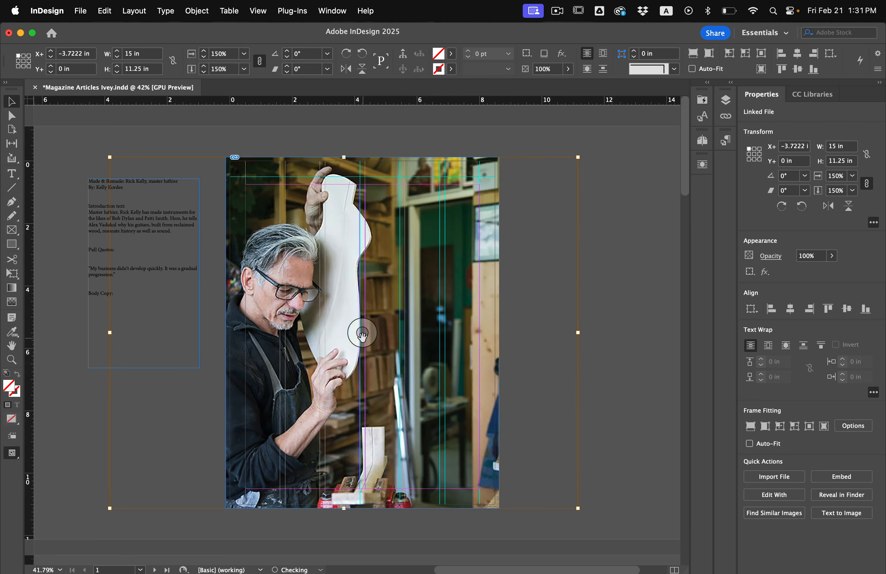
{"action": "left_click", "coordinate": [559, 370]}
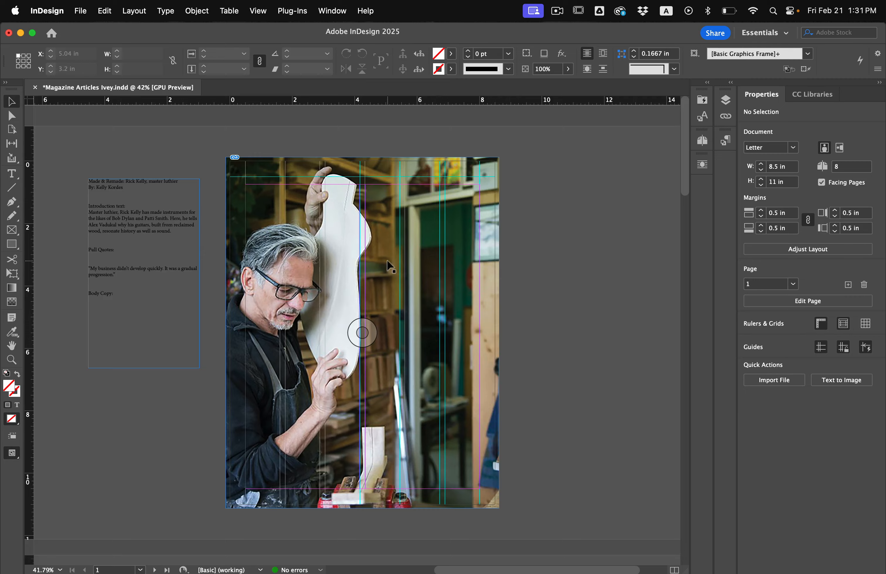
Copy the headline line starting with "Made & Remade:" from the article text frame on the pasteboard and delete it there.
{"action": "scroll", "coordinate": [388, 266], "scroll_direction": "up", "scroll_amount": 2}
{"action": "scroll", "coordinate": [388, 265], "scroll_direction": "left", "scroll_amount": 10}
{"action": "scroll", "coordinate": [388, 265], "scroll_direction": "up", "scroll_amount": 2}
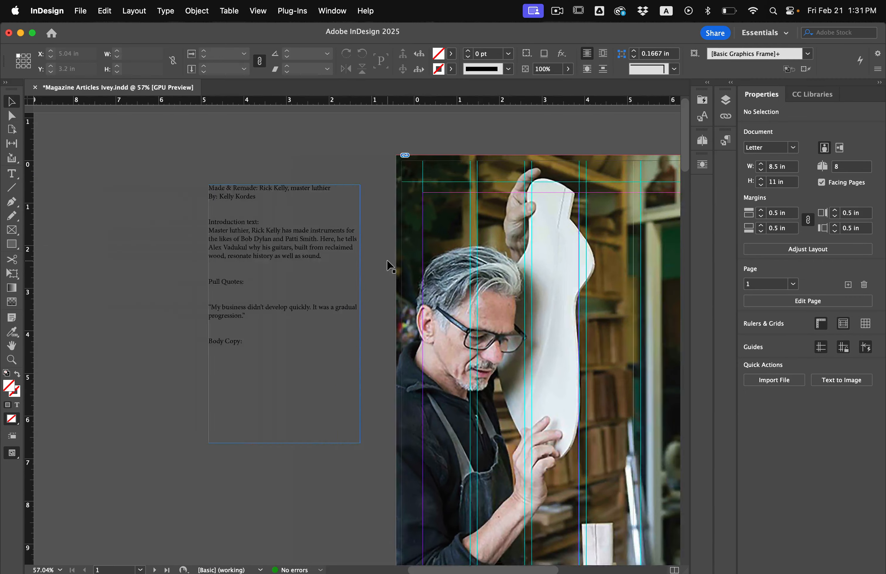
{"action": "double_click", "coordinate": [375, 203]}
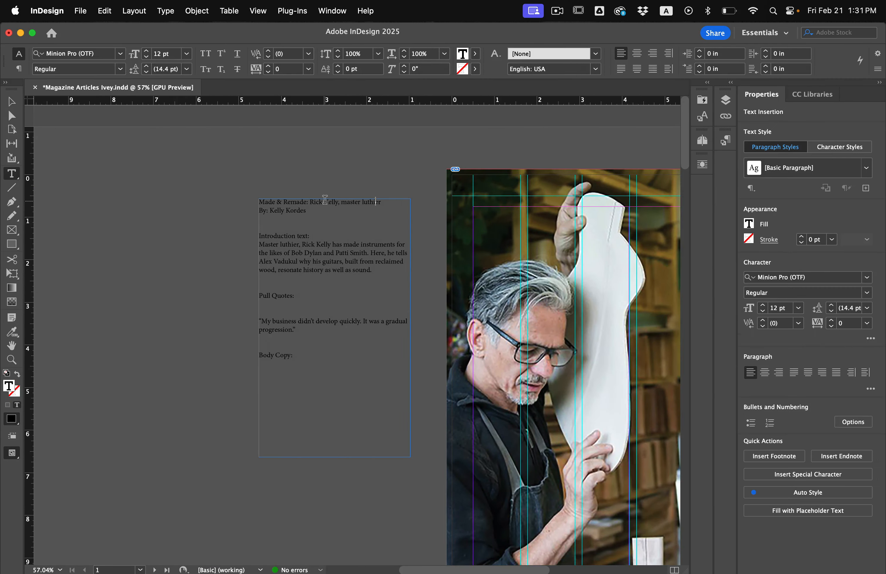
{"action": "scroll", "coordinate": [325, 199], "scroll_direction": "up", "scroll_amount": 5}
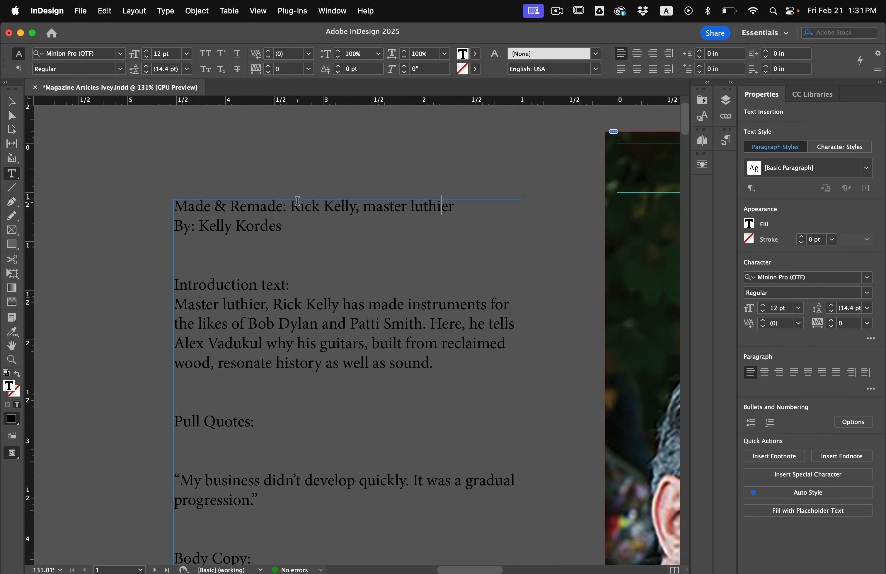
{"action": "left_click_drag", "start_coordinate": [453, 206], "coordinate": [194, 195]}
{"action": "key", "text": "cmd+c"}
{"action": "key", "text": "BackSpace"}
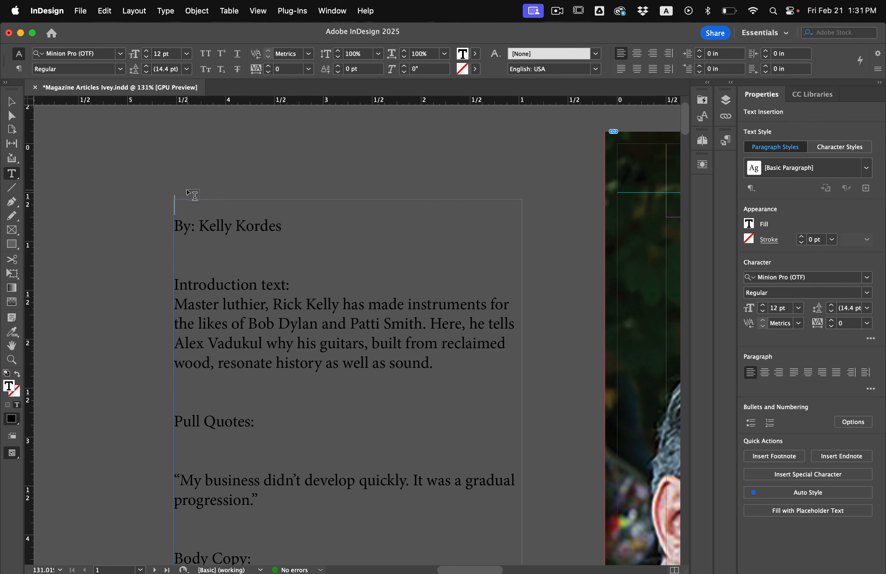
Draw a text frame on the photo beside the guitar body and paste the headline into it.
{"action": "scroll", "coordinate": [193, 195], "scroll_direction": "down", "scroll_amount": 5}
{"action": "scroll", "coordinate": [187, 189], "scroll_direction": "right", "scroll_amount": 10}
{"action": "scroll", "coordinate": [186, 189], "scroll_direction": "down", "scroll_amount": 4}
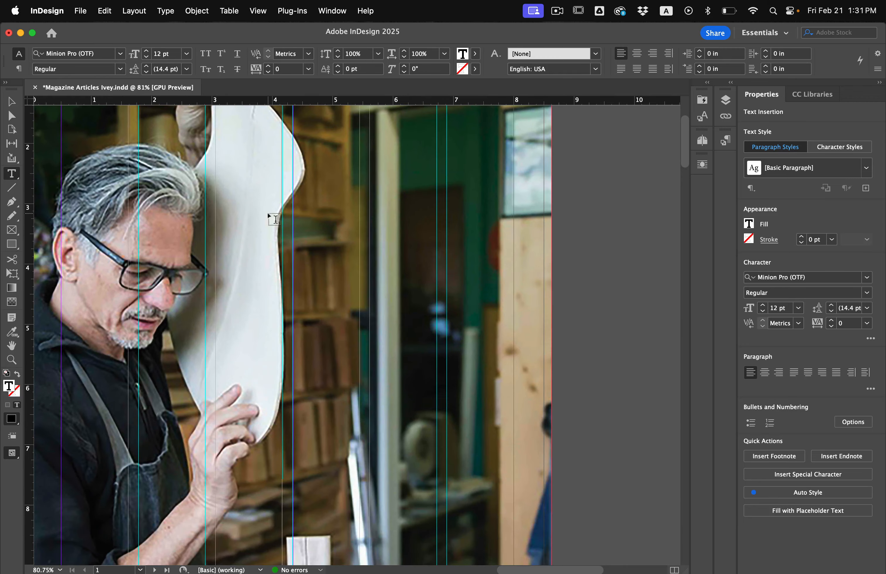
{"action": "left_click_drag", "start_coordinate": [297, 190], "coordinate": [488, 322]}
{"action": "key", "text": "cmd+v"}
{"action": "key", "text": "cmd+a"}
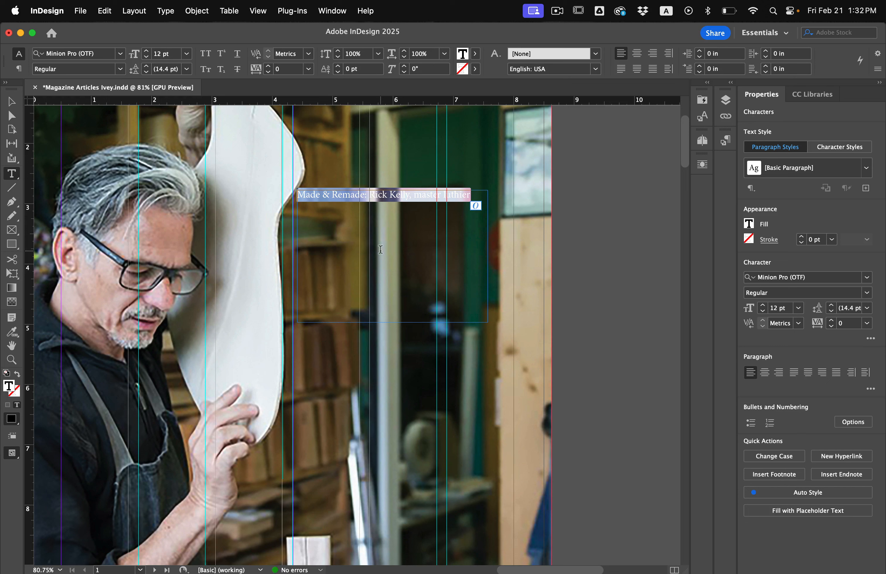
Increase the pasted headline's font size to 26 pt.
{"action": "key", "text": "cmd+shift+period"}
{"action": "key", "text": "cmd+shift+period"}
{"action": "key", "text": "cmd+shift+period"}
{"action": "key", "text": "cmd+shift+period"}
{"action": "key", "text": "cmd+shift+period"}
{"action": "key", "text": "cmd+shift+period"}
{"action": "key", "text": "cmd+shift+period"}
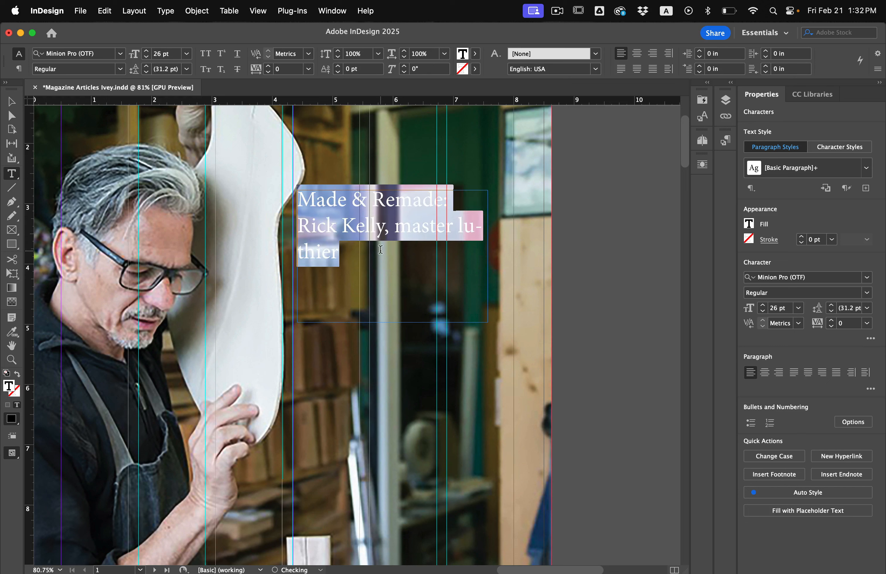
{"action": "left_click", "coordinate": [386, 206]}
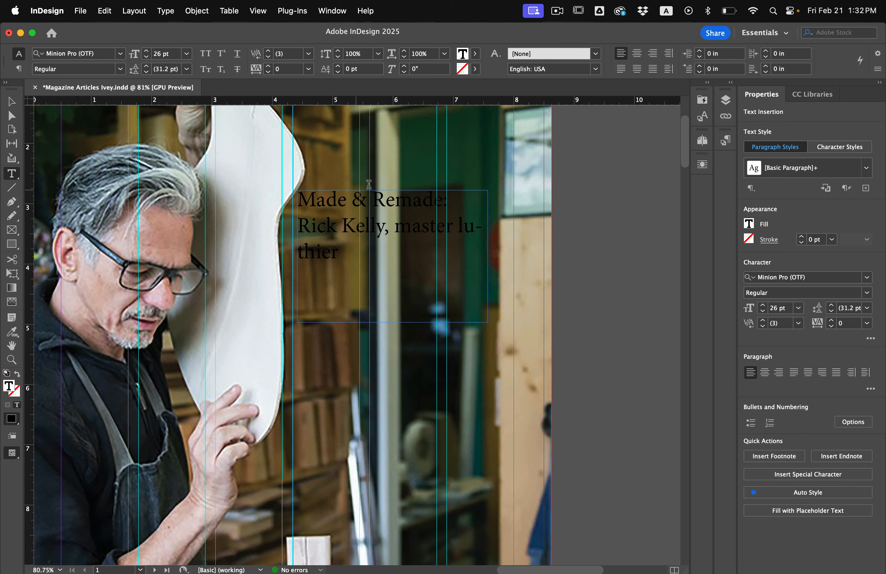
{"action": "left_click", "coordinate": [300, 227]}
{"action": "key", "text": "Return"}
{"action": "key", "text": "BackSpace"}
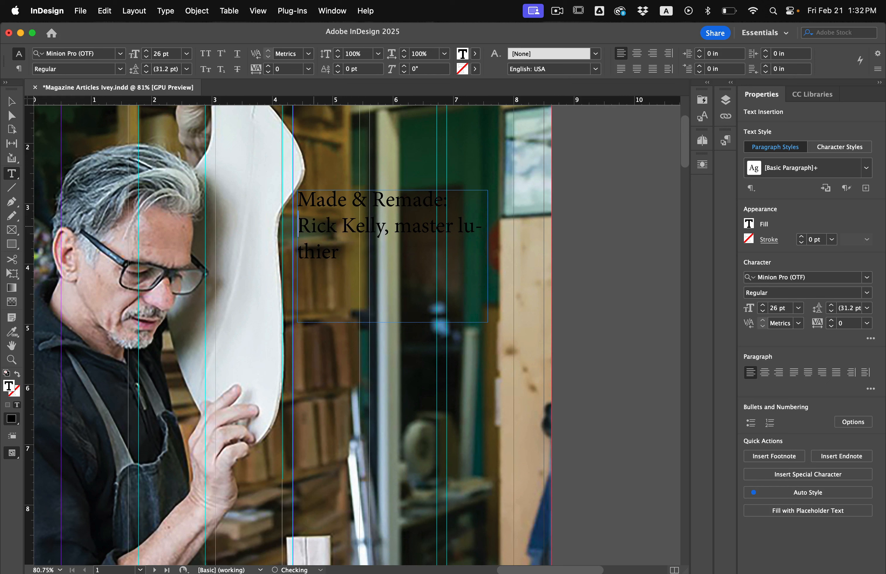
Move "Made & Remade:" from the headline frame into a new text frame on the pasteboard beside the page.
{"action": "left_click_drag", "start_coordinate": [466, 204], "coordinate": [301, 207]}
{"action": "key", "text": "super+c"}
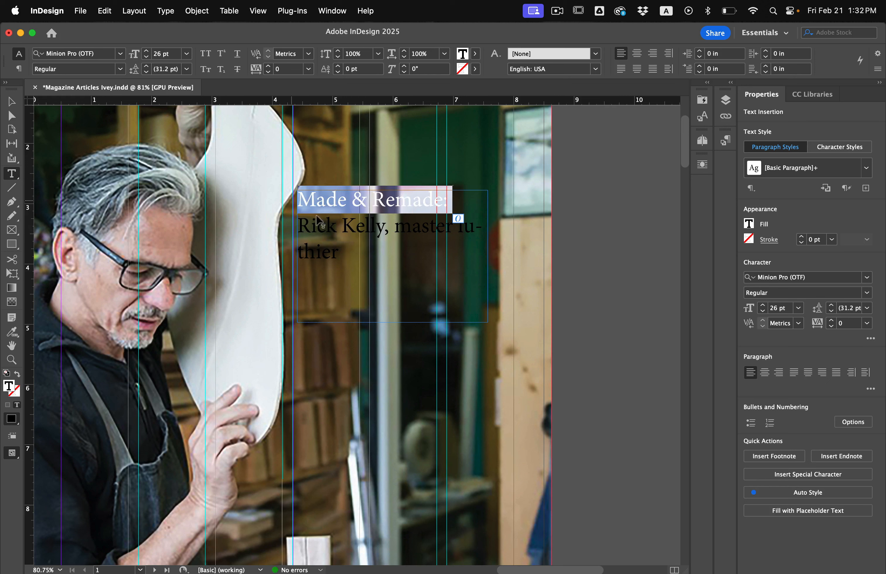
{"action": "key", "text": "BackSpace"}
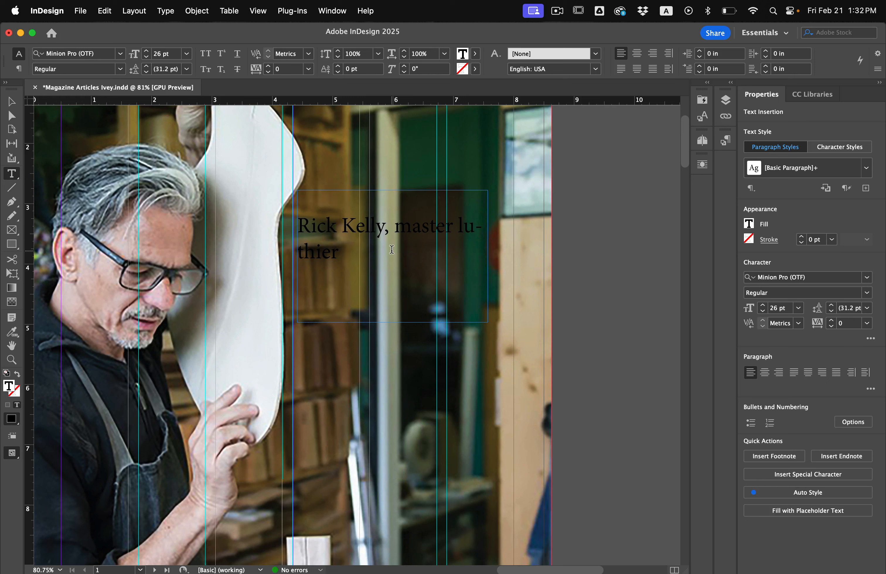
{"action": "key", "text": "BackSpace"}
{"action": "scroll", "coordinate": [353, 336], "scroll_direction": "right", "scroll_amount": 10}
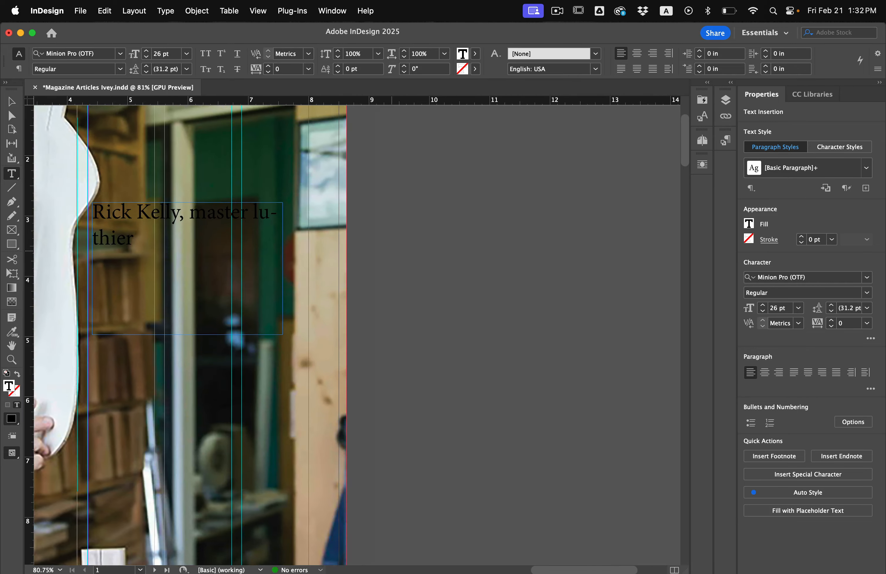
{"action": "left_click_drag", "start_coordinate": [241, 155], "coordinate": [555, 297]}
{"action": "key", "text": "super+v"}
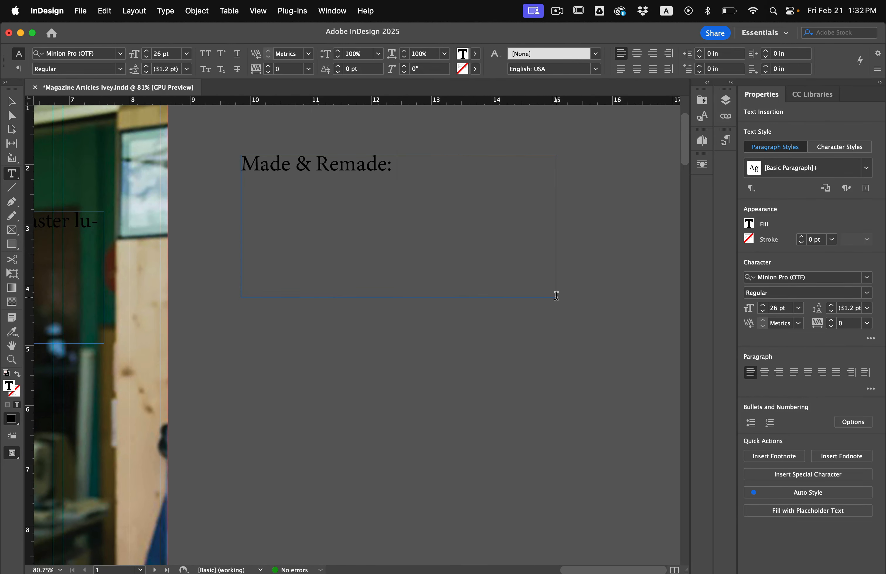
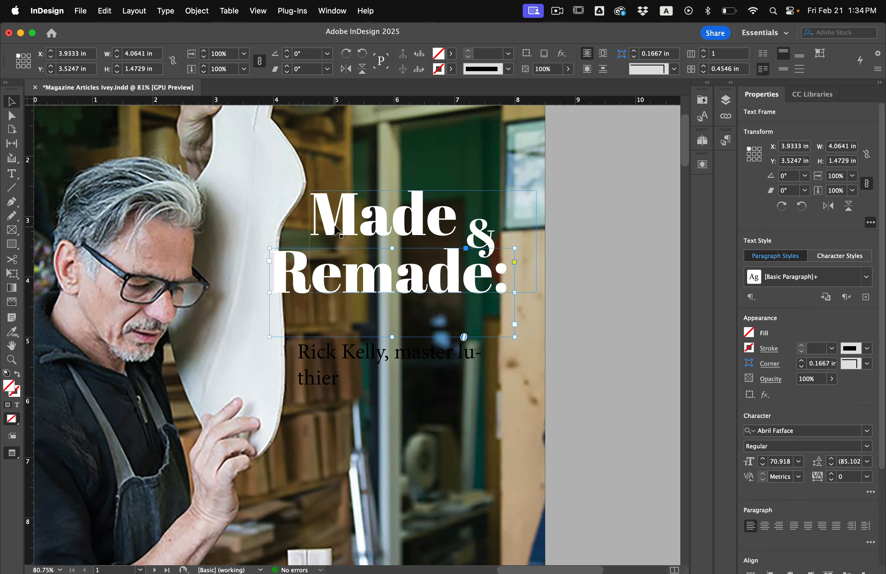
Enlarge the "Made" and "Remade:" frames together to about 4.78 × 2.63 in, and the ampersand frame to about 2.12 × 1.10 in.
{"action": "left_click", "coordinate": [334, 225], "text": "shift"}
{"action": "left_click_drag", "start_coordinate": [269, 336], "coordinate": [248, 349]}
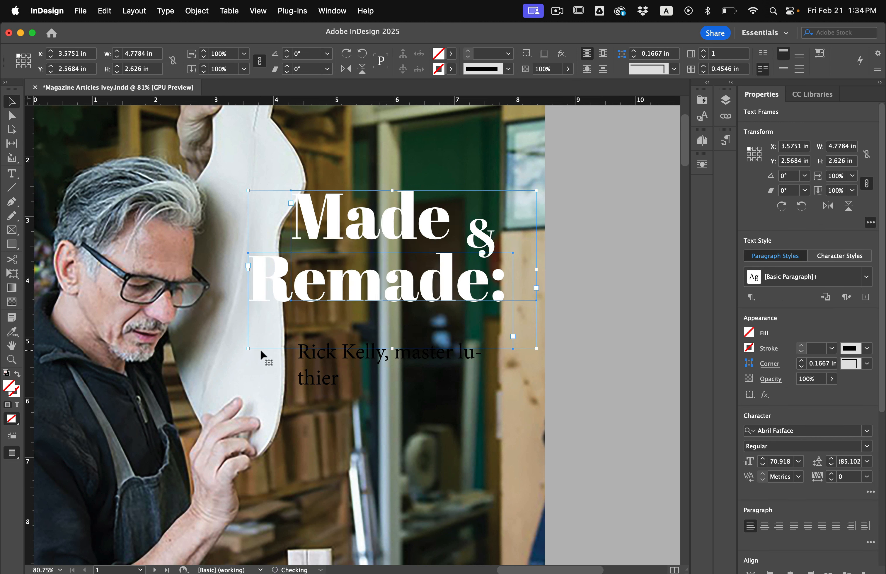
{"action": "left_click", "coordinate": [584, 326]}
{"action": "left_click", "coordinate": [489, 235]}
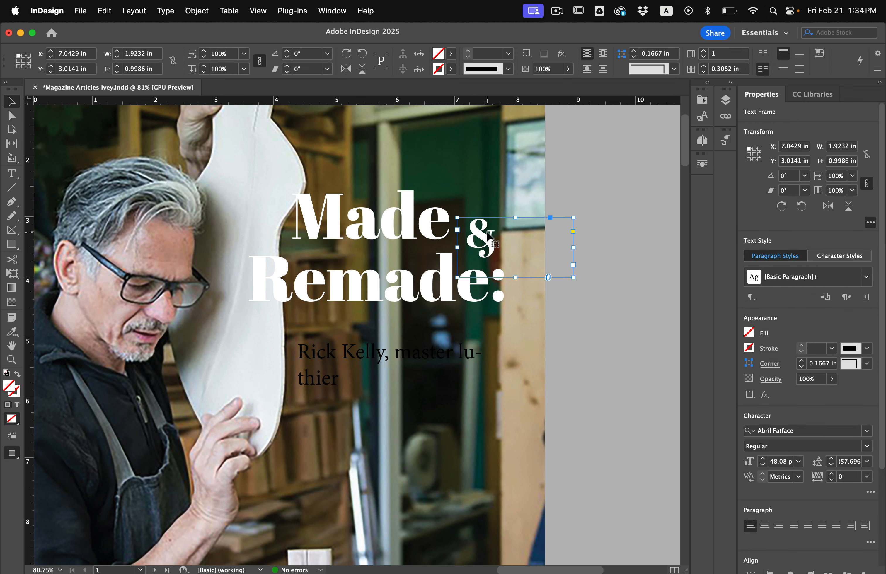
{"action": "left_click_drag", "start_coordinate": [456, 217], "coordinate": [448, 210]}
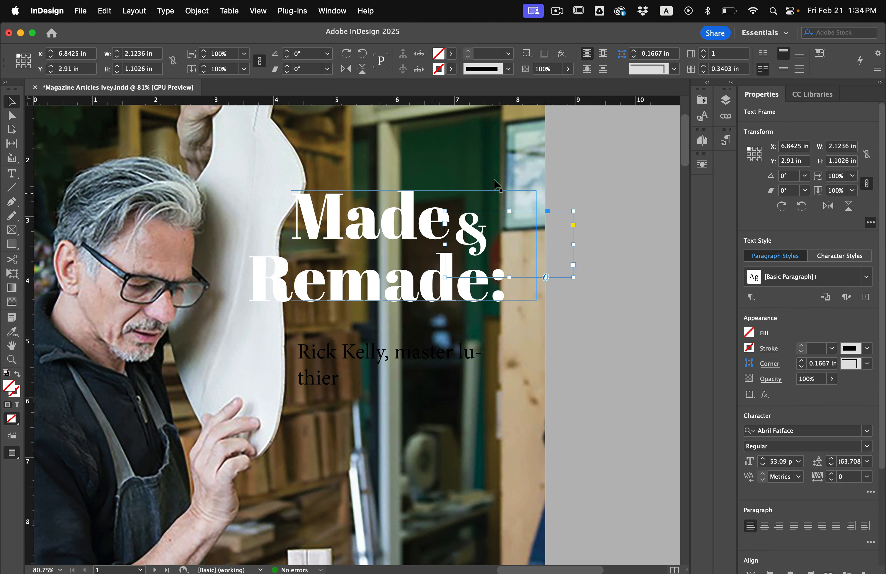
Apply a drop shadow to the "Made", "&" and "Remade:" frames together and open its effect settings.
{"action": "left_click", "coordinate": [307, 297], "text": "shift"}
{"action": "left_click", "coordinate": [277, 295], "text": "shift"}
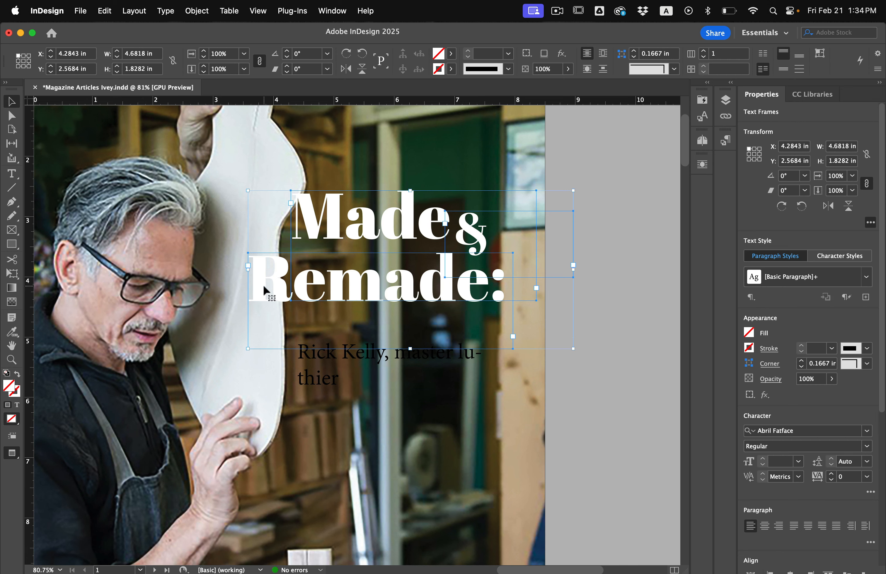
{"action": "left_click", "coordinate": [547, 56]}
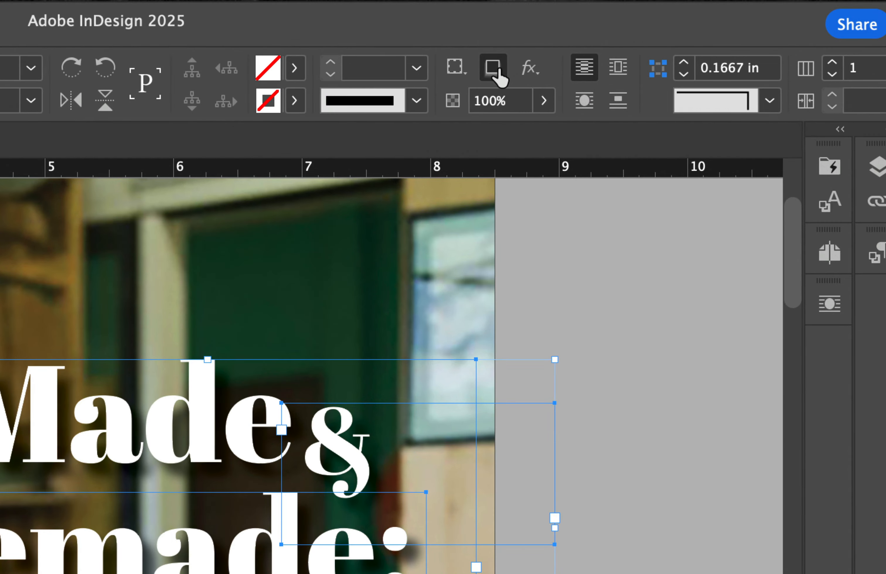
{"action": "left_click", "coordinate": [529, 68]}
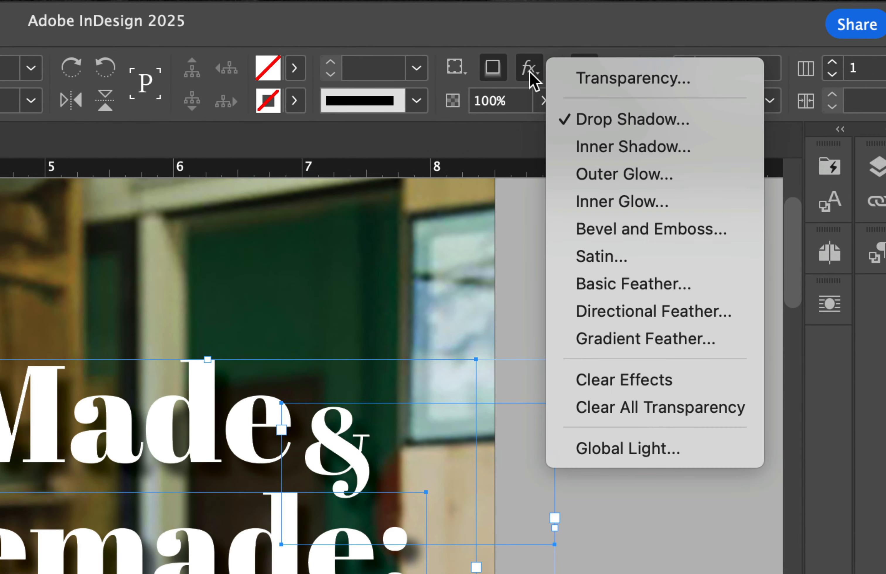
{"action": "left_click", "coordinate": [591, 127]}
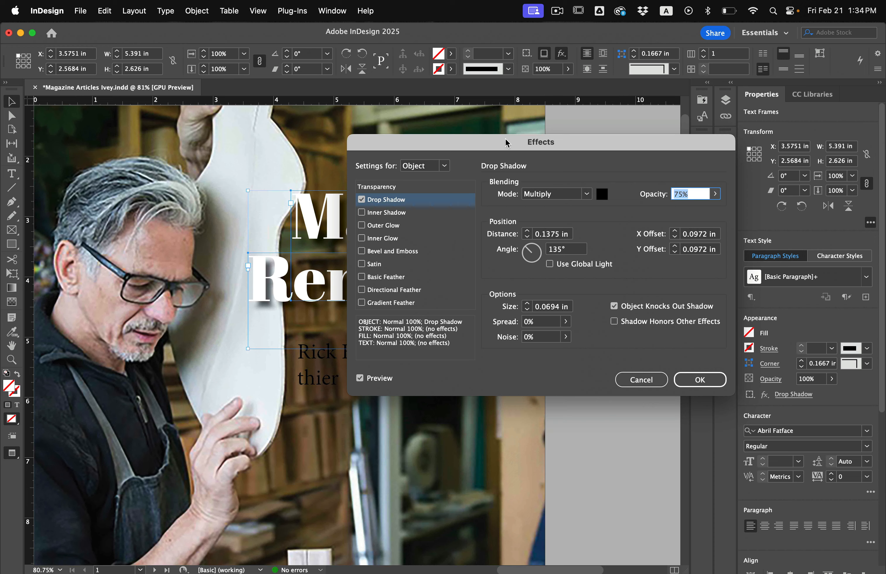
Set the title's drop shadow opacity to 88% and its distance to 0 in.
{"action": "left_click_drag", "start_coordinate": [489, 145], "coordinate": [520, 170]}
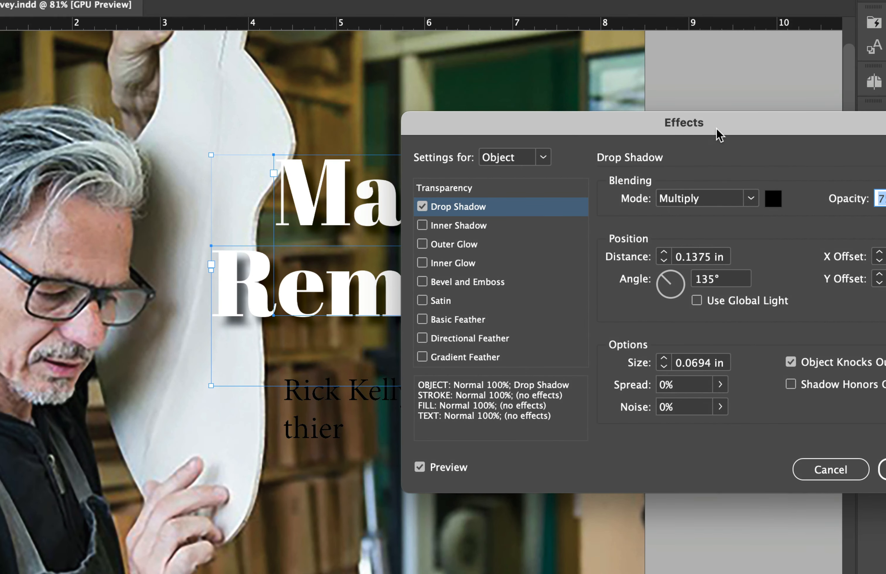
{"action": "left_click_drag", "start_coordinate": [668, 146], "coordinate": [624, 135]}
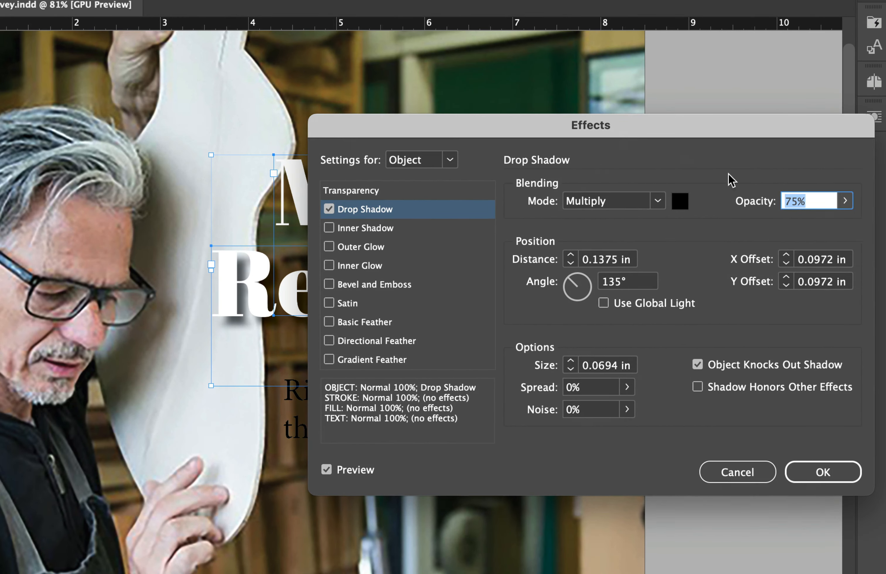
{"action": "left_click", "coordinate": [845, 201]}
{"action": "left_click_drag", "start_coordinate": [826, 222], "coordinate": [834, 225]}
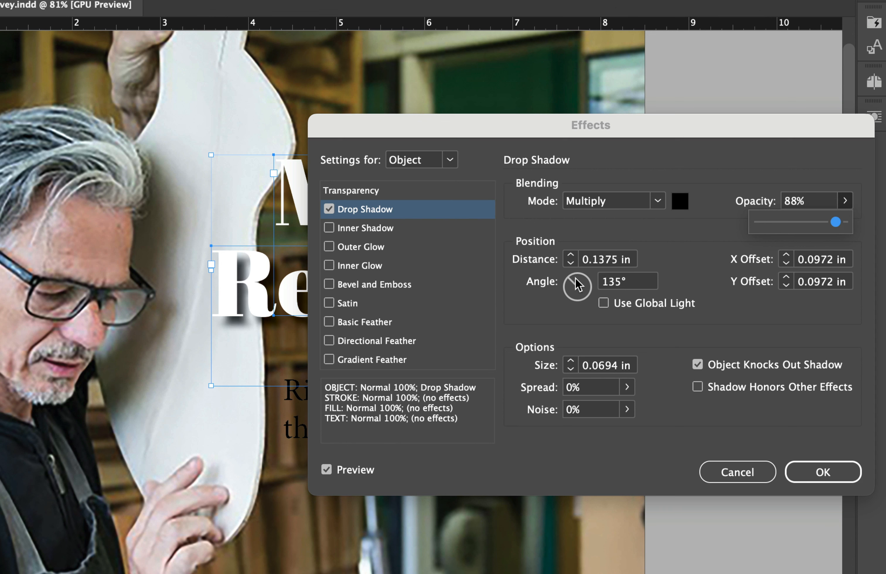
{"action": "left_click", "coordinate": [571, 263]}
{"action": "left_click", "coordinate": [571, 262]}
{"action": "left_click", "coordinate": [571, 261]}
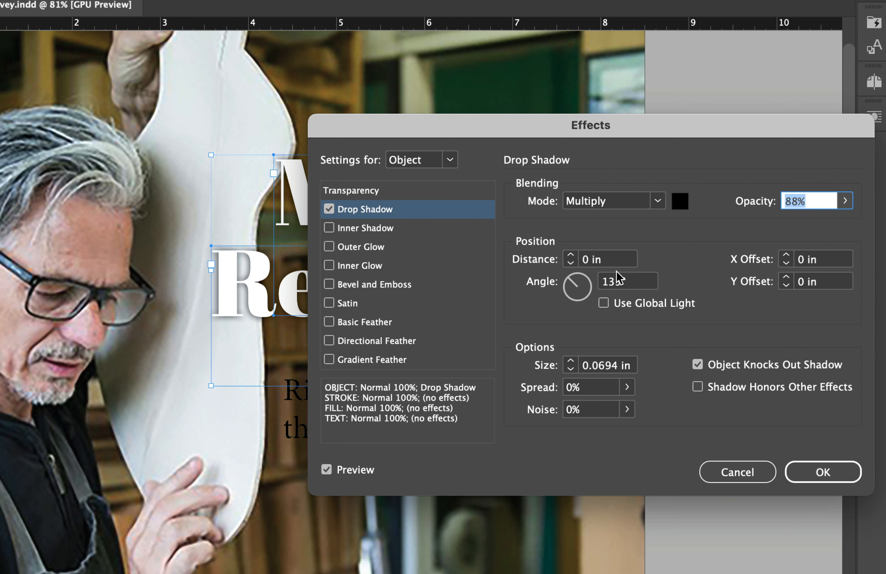
Set the title's drop shadow size to 0.25 in.
{"action": "left_click", "coordinate": [571, 362]}
{"action": "left_click", "coordinate": [570, 362]}
{"action": "left_click", "coordinate": [570, 362]}
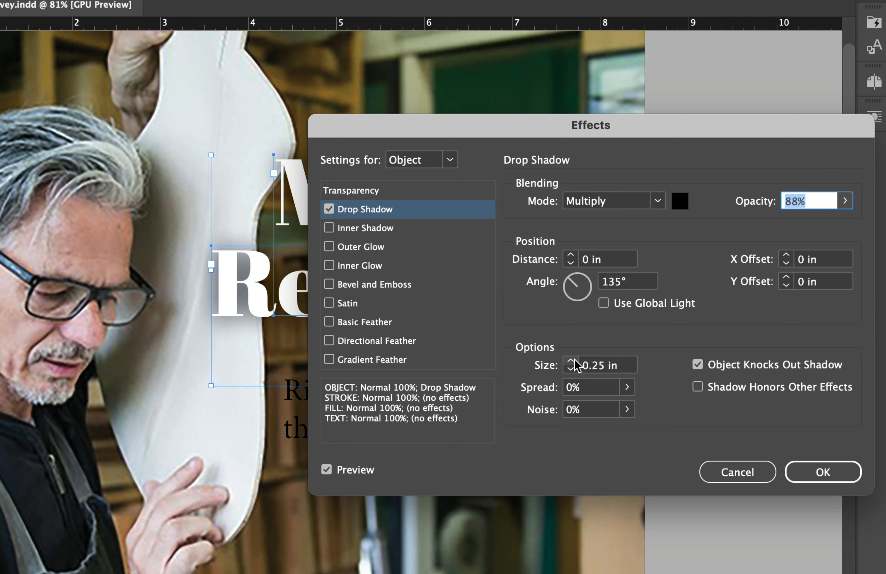
Lower the title's drop shadow size by one increment and apply the effect.
{"action": "left_click", "coordinate": [571, 370]}
{"action": "left_click", "coordinate": [793, 467]}
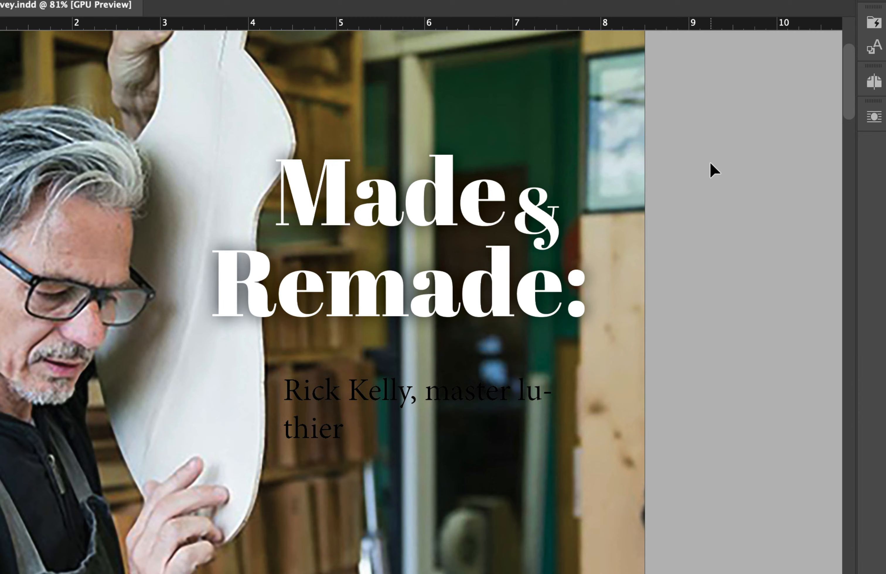
Select both lines of the subtitle text below the title and fill them with [Paper].
{"action": "scroll", "coordinate": [660, 235], "scroll_direction": "down", "scroll_amount": 2}
{"action": "triple_click", "coordinate": [421, 381]}
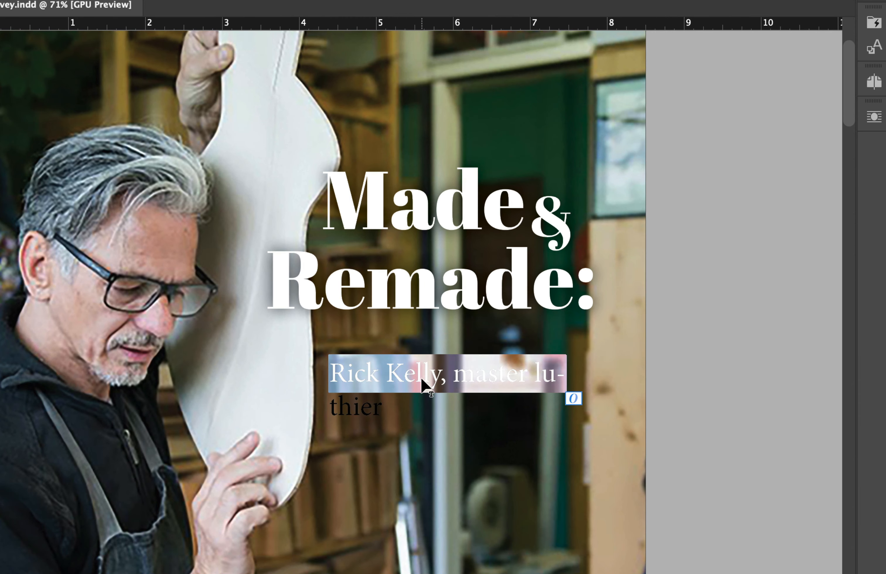
{"action": "key", "text": "shift+Down"}
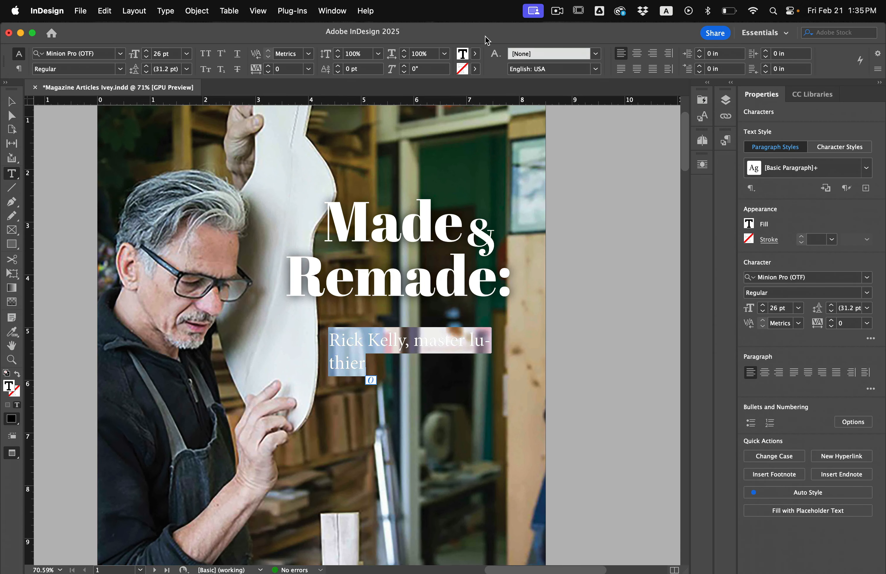
{"action": "left_click", "coordinate": [476, 54]}
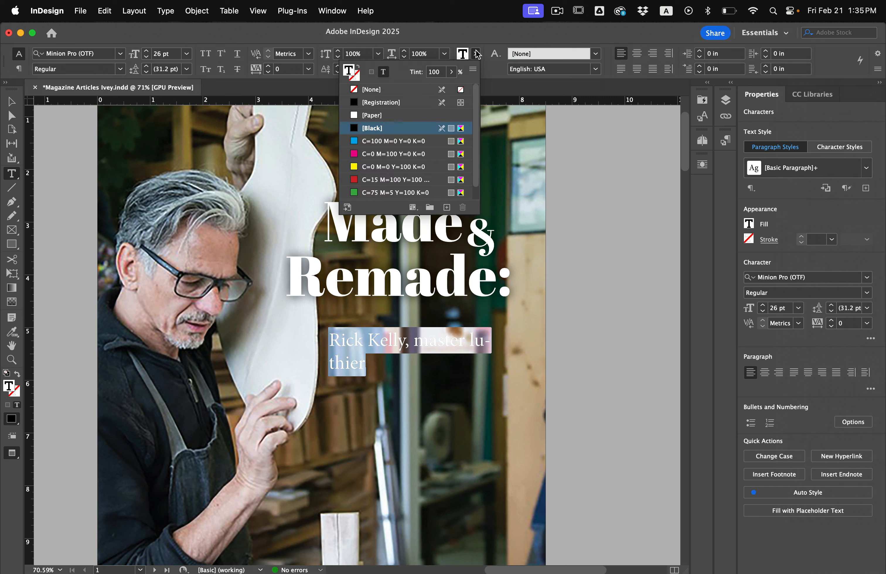
{"action": "left_click", "coordinate": [369, 117]}
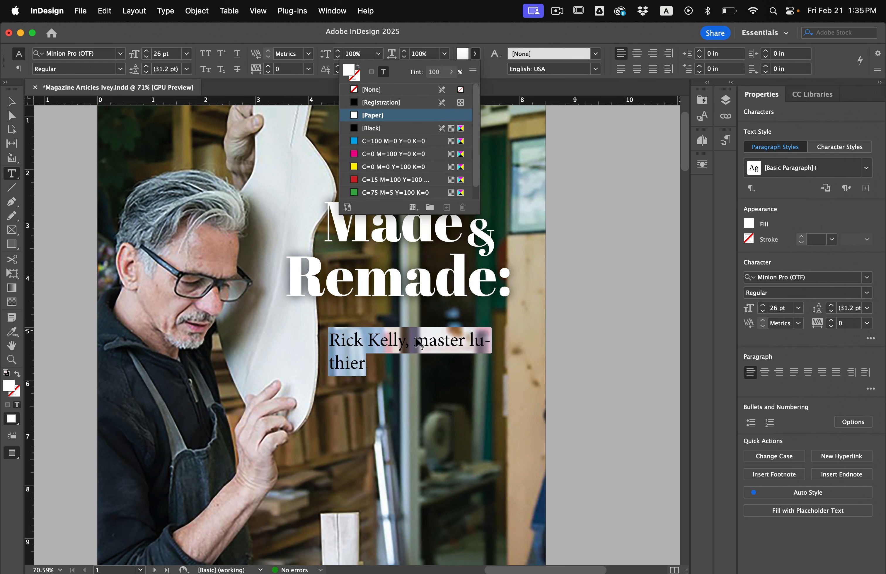
Reduce the subtitle text to 21 pt and set it in small caps.
{"action": "left_click", "coordinate": [146, 57]}
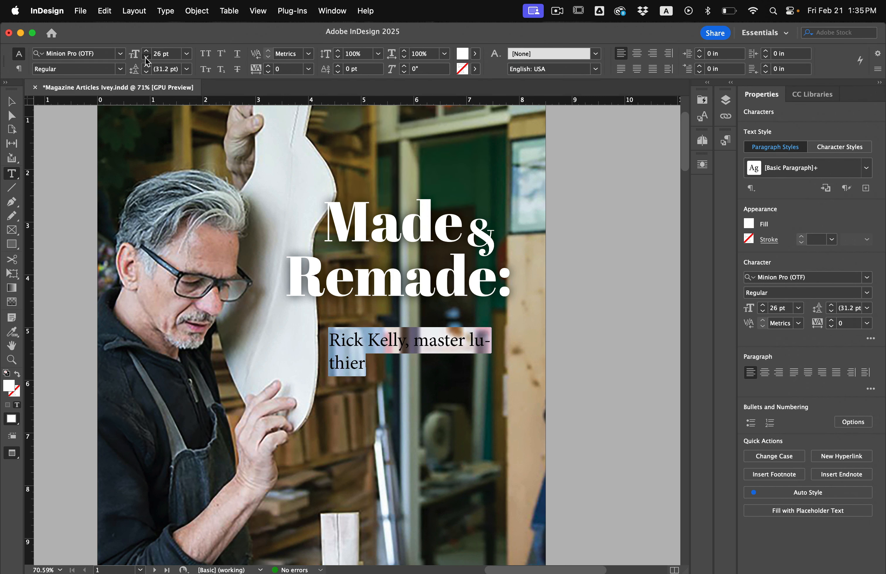
{"action": "left_click", "coordinate": [146, 57]}
{"action": "left_click", "coordinate": [146, 57]}
{"action": "left_click", "coordinate": [146, 57]}
{"action": "left_click", "coordinate": [147, 57]}
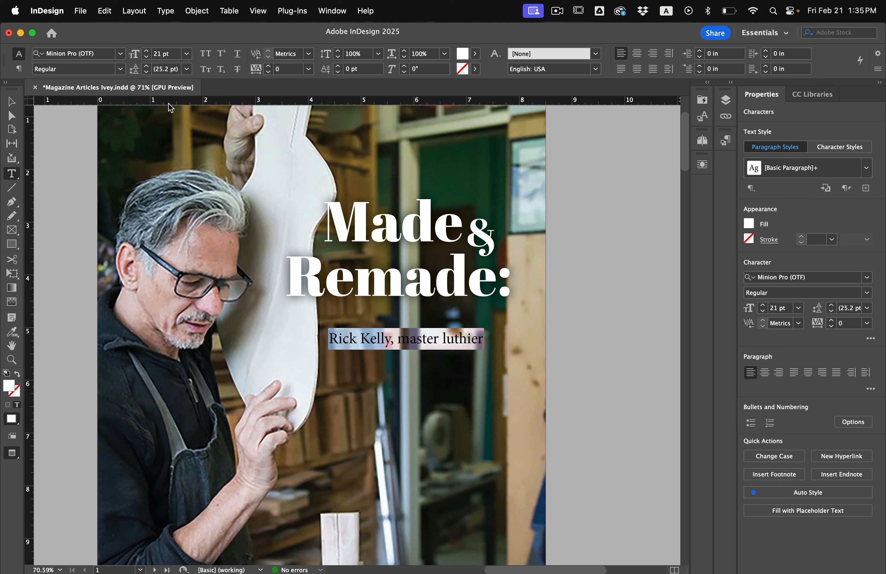
{"action": "left_click", "coordinate": [205, 54]}
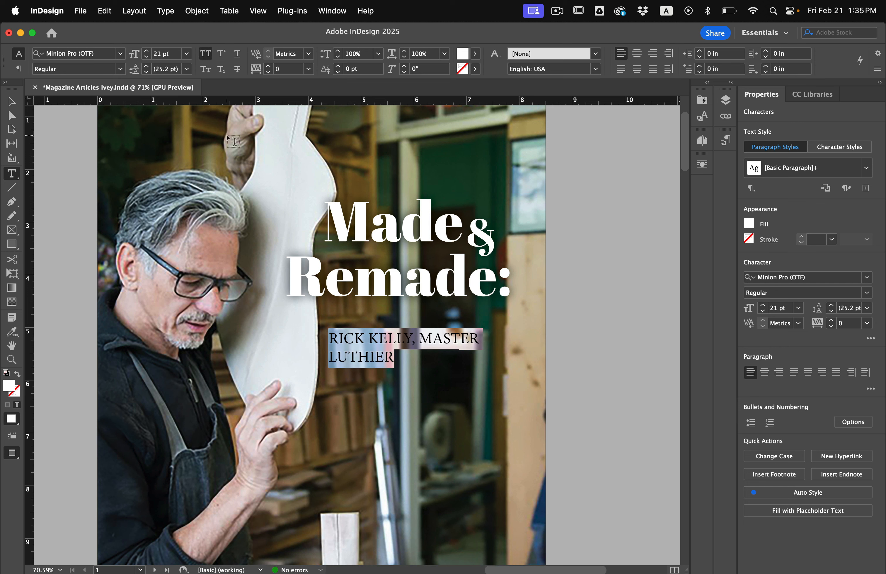
{"action": "left_click", "coordinate": [209, 70]}
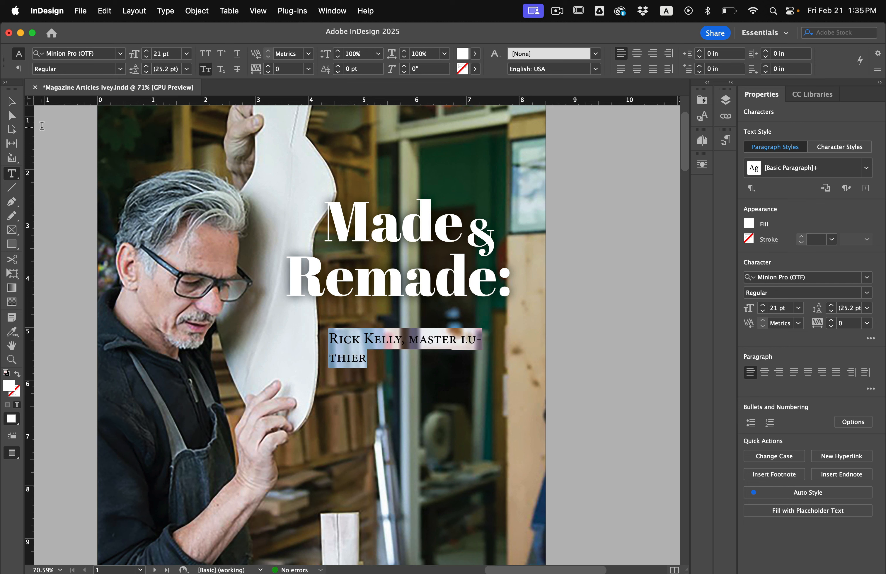
Widen the subtitle frame to about 3.77 in and move it up under "Remade:", to about X 4.25 in, Y 4.63 in.
{"action": "left_click", "coordinate": [11, 101]}
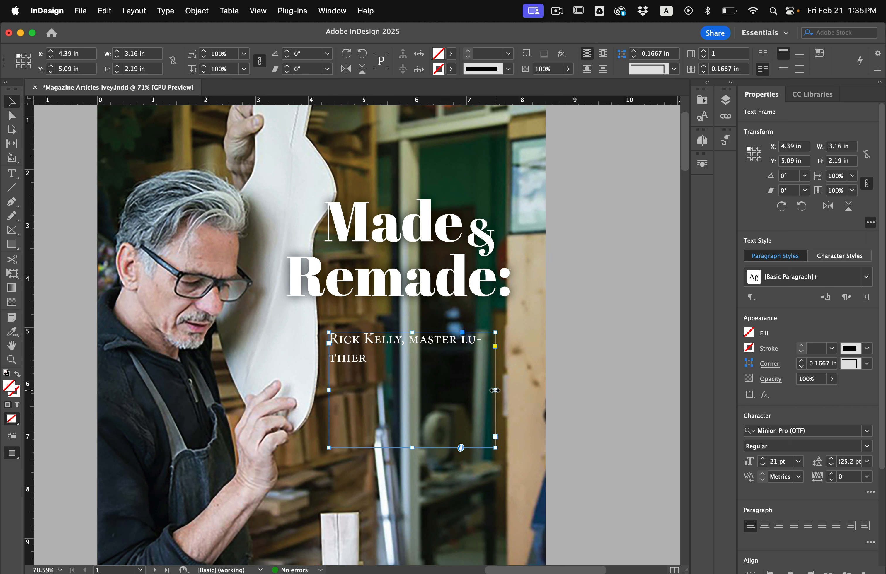
{"action": "left_click_drag", "start_coordinate": [528, 391], "coordinate": [528, 392]}
{"action": "key", "text": "shift+Up"}
{"action": "key", "text": "shift+Up"}
{"action": "key", "text": "shift+Up"}
{"action": "key", "text": "shift+Left"}
{"action": "key", "text": "Up"}
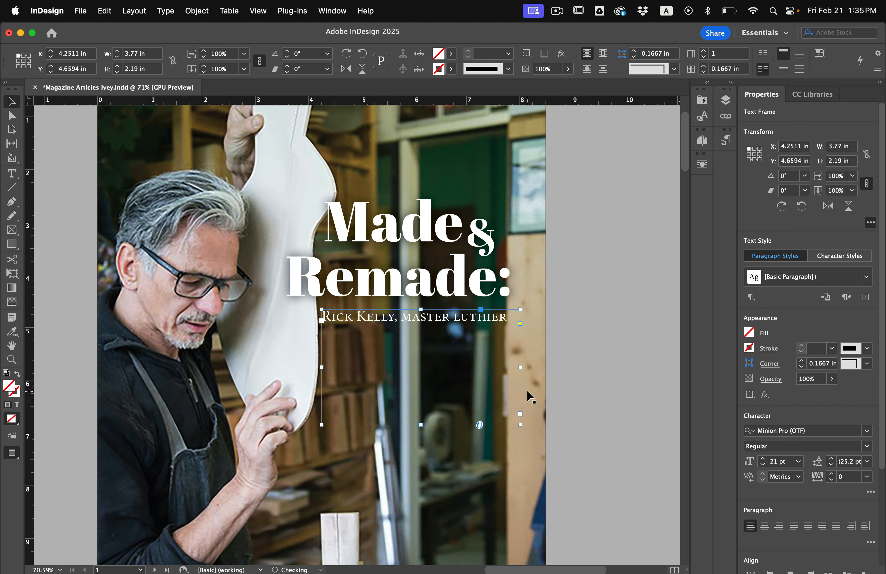
{"action": "key", "text": "shift+Up"}
{"action": "key", "text": "Down"}
{"action": "key", "text": "Down"}
{"action": "key", "text": "Down"}
{"action": "key", "text": "Down"}
{"action": "key", "text": "Down"}
{"action": "key", "text": "Down"}
{"action": "key", "text": "Down"}
{"action": "key", "text": "Down"}
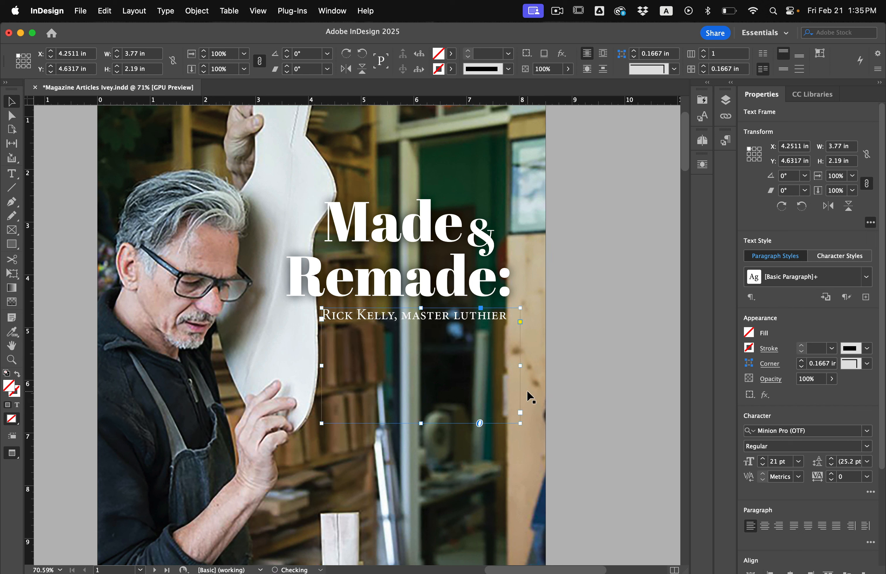
Shorten the subtitle frame to just below its text and leave preview mode to show guides and frame edges.
{"action": "left_click", "coordinate": [608, 390]}
{"action": "left_click", "coordinate": [420, 414]}
{"action": "left_click_drag", "start_coordinate": [421, 425], "coordinate": [421, 337]}
{"action": "left_click", "coordinate": [584, 374]}
{"action": "key", "text": "w"}
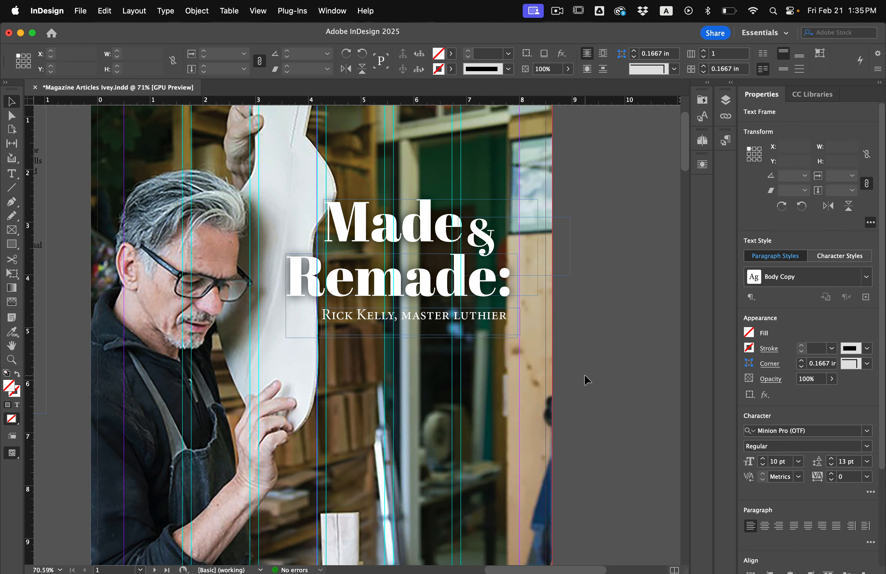
Copy the author byline from the notes frame on the pasteboard and delete it there.
{"action": "scroll", "coordinate": [584, 380], "scroll_direction": "down", "scroll_amount": 3}
{"action": "scroll", "coordinate": [313, 317], "scroll_direction": "left", "scroll_amount": 5}
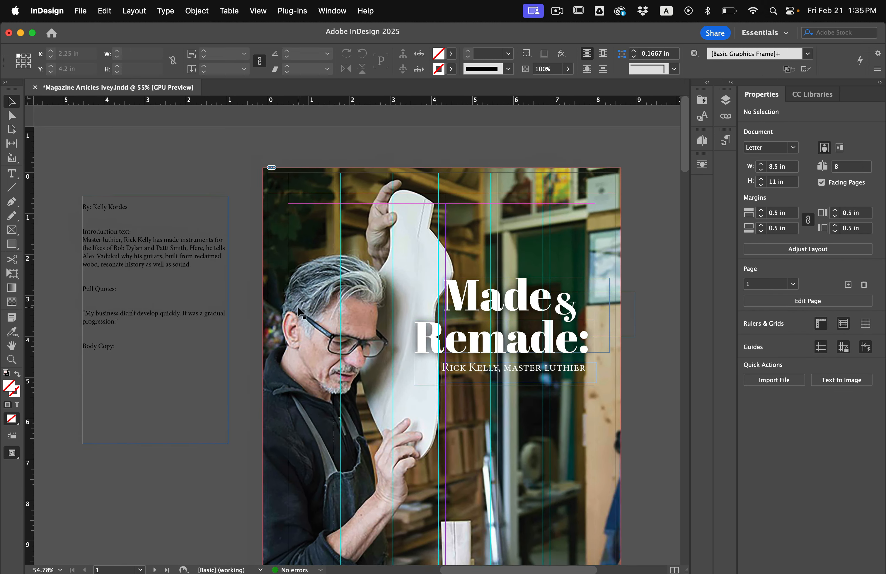
{"action": "scroll", "coordinate": [113, 200], "scroll_direction": "up", "scroll_amount": 3}
{"action": "triple_click", "coordinate": [190, 224]}
{"action": "key", "text": "super+c"}
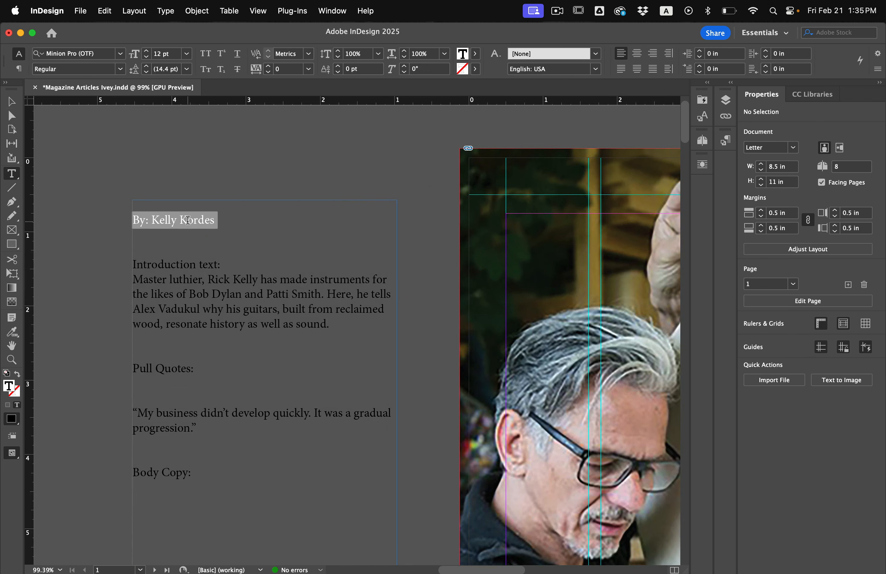
{"action": "key", "text": "BackSpace"}
Paste the byline into a new text frame of about 1.76 × 0.6 in below the subtitle.
{"action": "scroll", "coordinate": [239, 241], "scroll_direction": "right", "scroll_amount": 10}
{"action": "scroll", "coordinate": [239, 241], "scroll_direction": "down", "scroll_amount": 6}
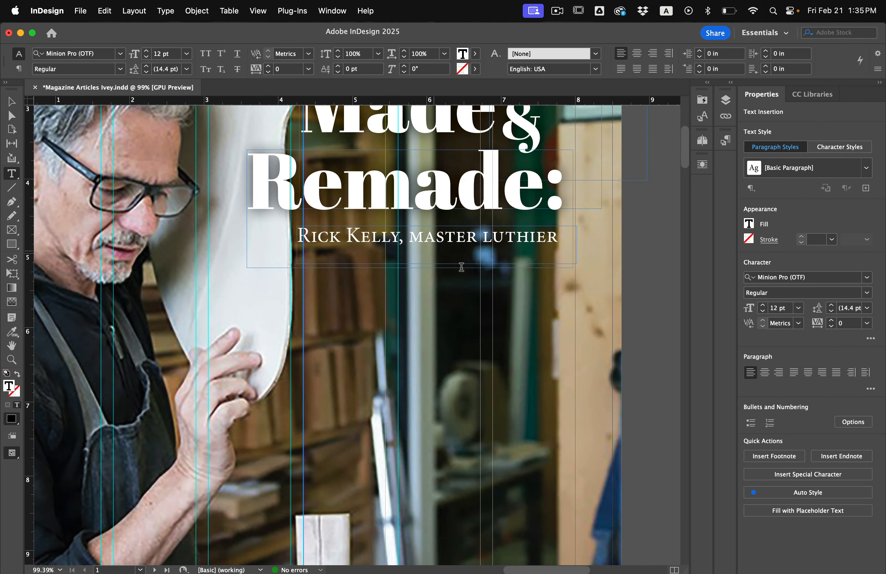
{"action": "left_click_drag", "start_coordinate": [350, 284], "coordinate": [482, 329]}
{"action": "key", "text": "super+v"}
Try to copy the subtitle's formatting onto the byline with the Eyedropper tool.
{"action": "key", "text": "super+a"}
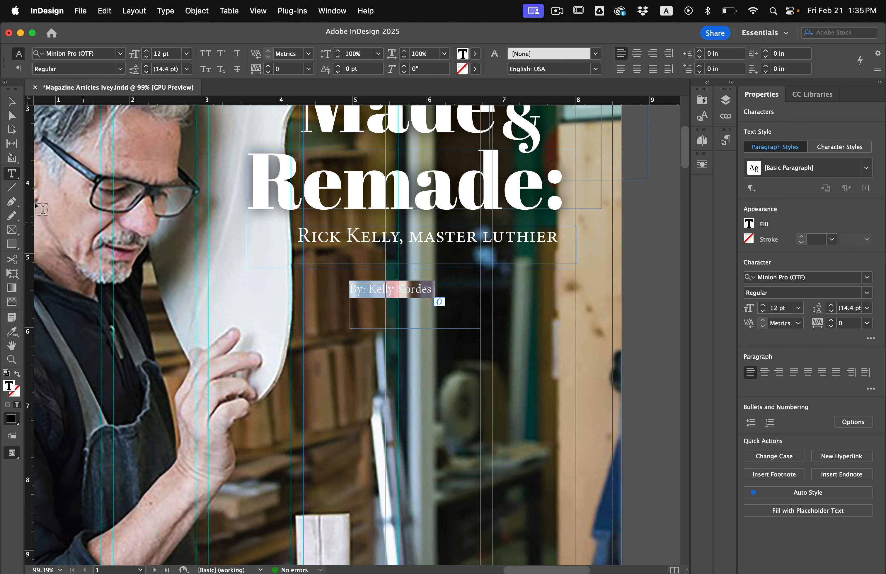
{"action": "double_click", "coordinate": [13, 334]}
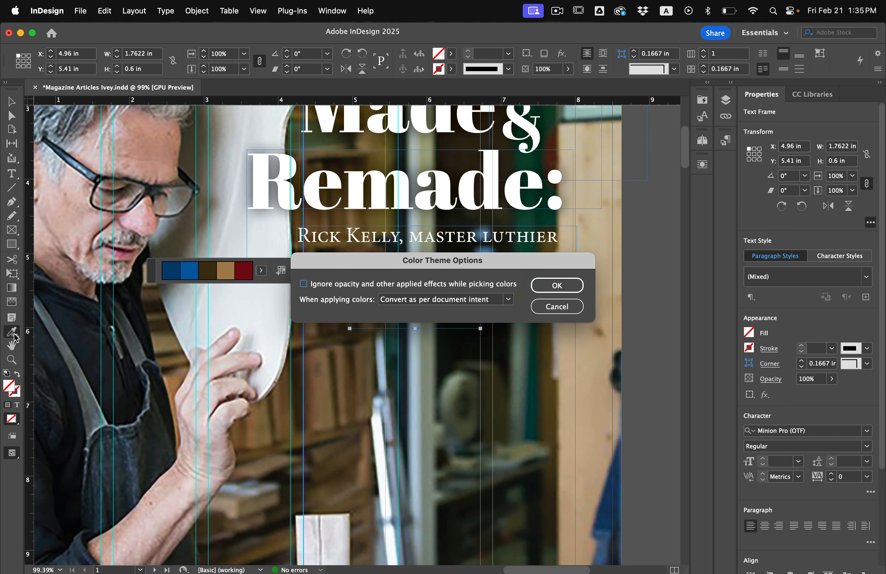
{"action": "left_click", "coordinate": [556, 307]}
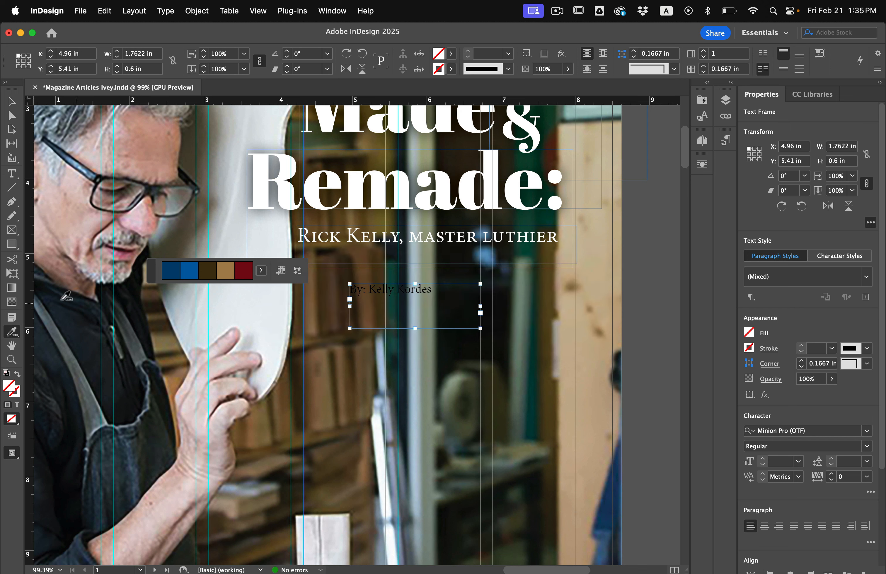
{"action": "left_click", "coordinate": [12, 331]}
{"action": "left_click", "coordinate": [56, 357]}
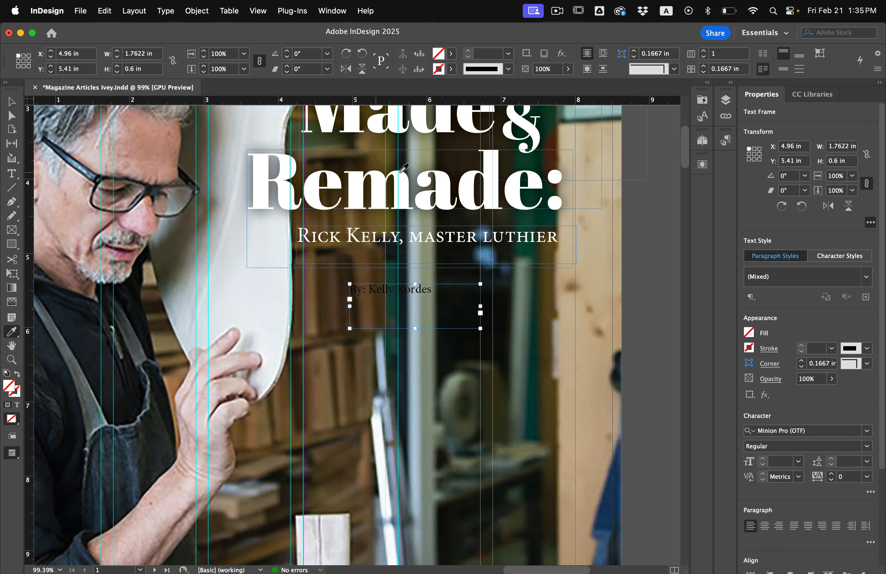
{"action": "left_click", "coordinate": [401, 241]}
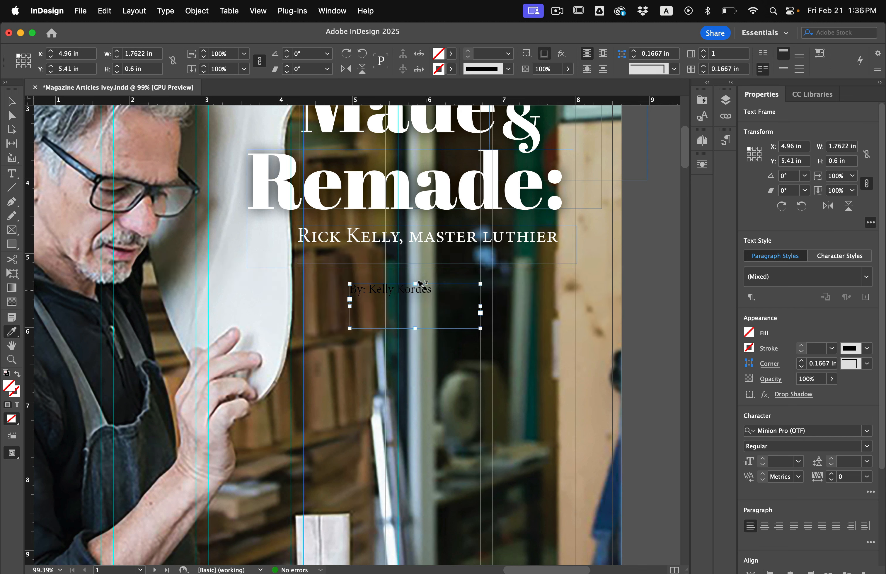
{"action": "left_click_drag", "start_coordinate": [431, 293], "coordinate": [322, 287]}
{"action": "key", "text": "super+z"}
{"action": "key", "text": "super+z"}
{"action": "key", "text": "super+z"}
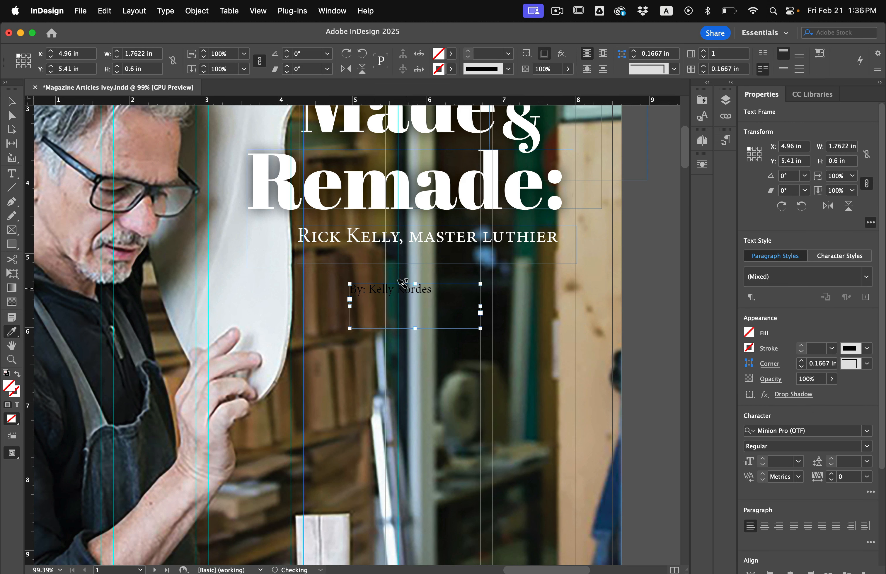
Try to place the text cursor in the subtitle where the "Remade:" frame overlaps it.
{"action": "left_click", "coordinate": [12, 103]}
{"action": "key", "text": "t"}
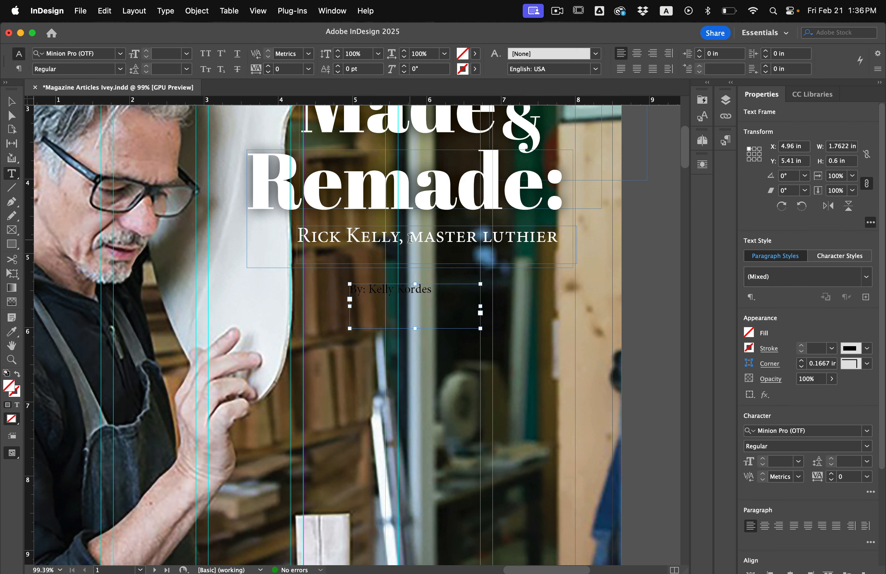
{"action": "left_click", "coordinate": [440, 241]}
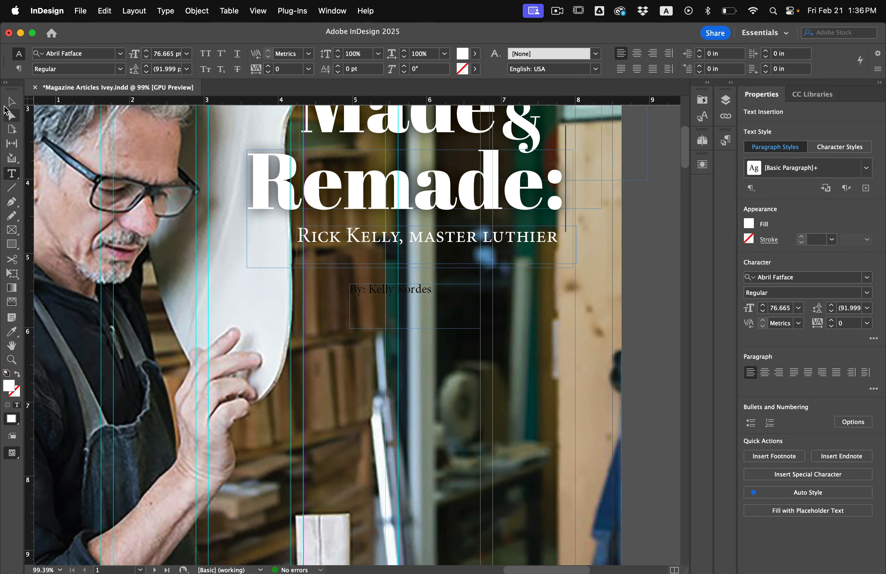
{"action": "left_click", "coordinate": [11, 103]}
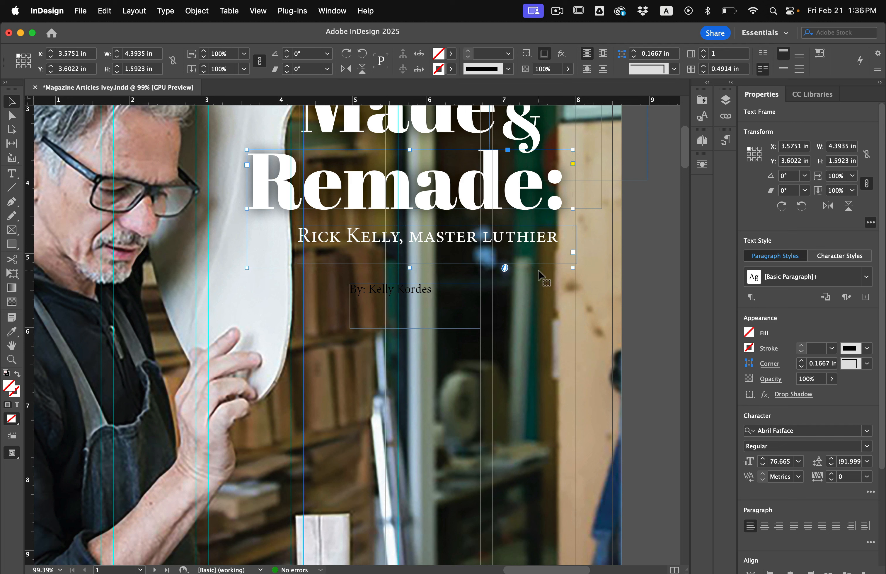
{"action": "left_click", "coordinate": [539, 289]}
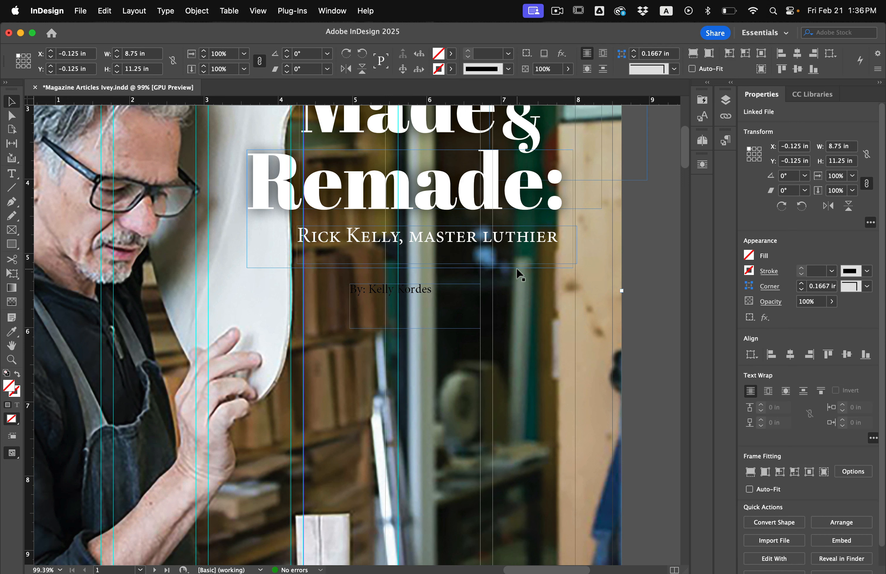
Send the "Remade:" frame behind the subtitle frame while keeping it in front of the photo.
{"action": "left_click", "coordinate": [517, 269]}
{"action": "left_click_drag", "start_coordinate": [516, 275], "coordinate": [517, 297]}
{"action": "key", "text": "super+z"}
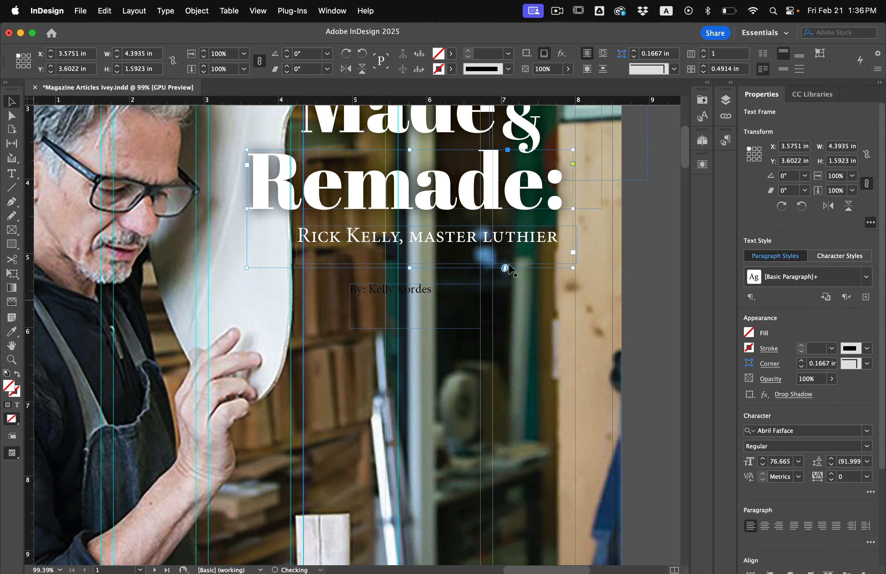
{"action": "key", "text": "shift+super+["}
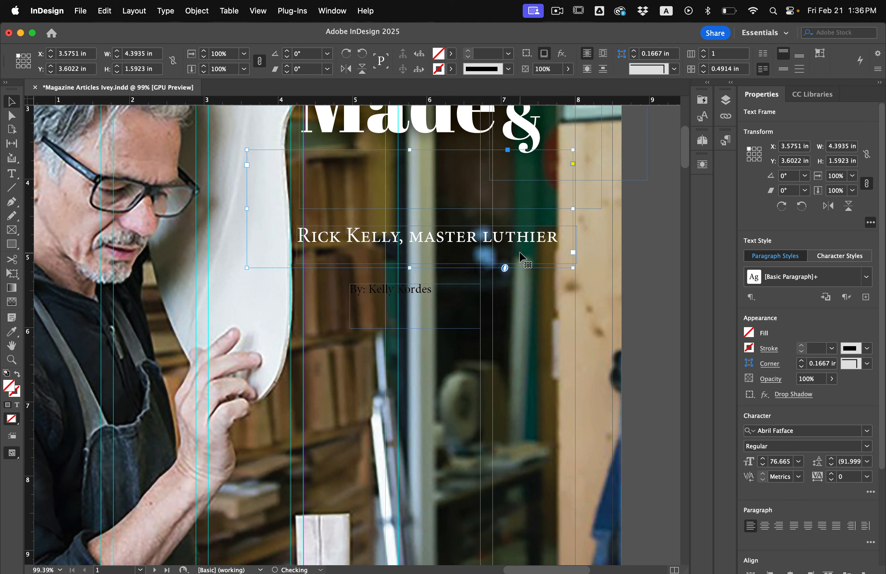
{"action": "key", "text": "super+z"}
{"action": "left_click", "coordinate": [582, 293]}
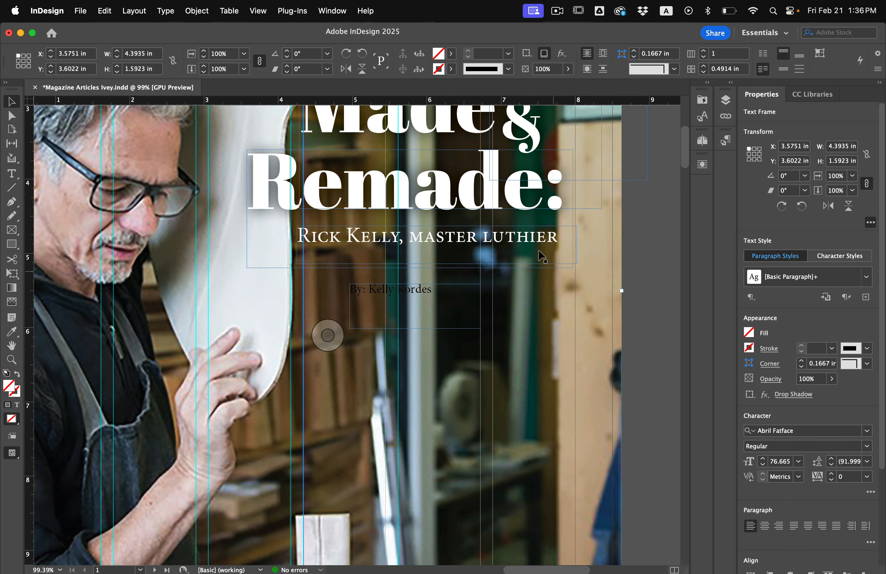
{"action": "left_click", "coordinate": [541, 251]}
Check the subtitle's type size and set the whole byline to 21 pt to match.
{"action": "key", "text": "t"}
{"action": "left_click", "coordinate": [354, 239]}
{"action": "key", "text": "super+a"}
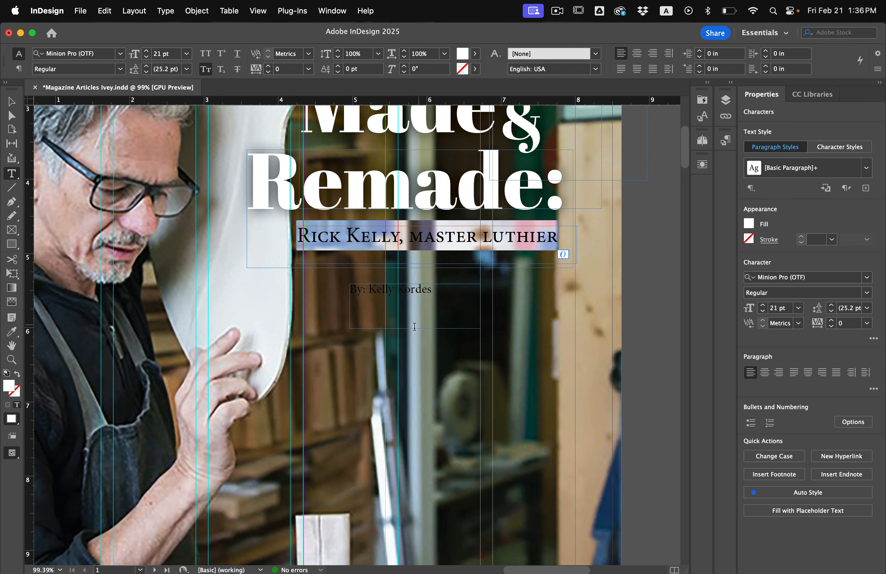
{"action": "left_click", "coordinate": [421, 300]}
{"action": "key", "text": "super+a"}
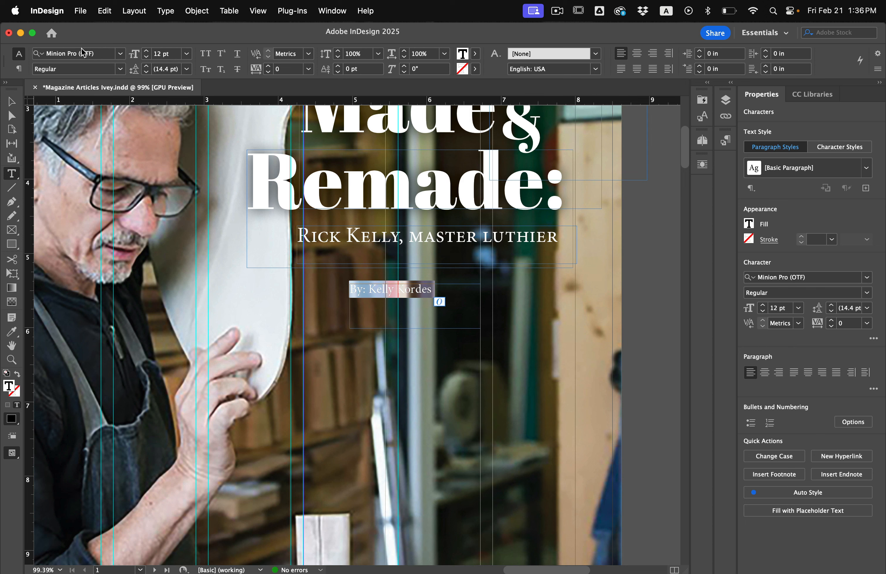
{"action": "double_click", "coordinate": [166, 54]}
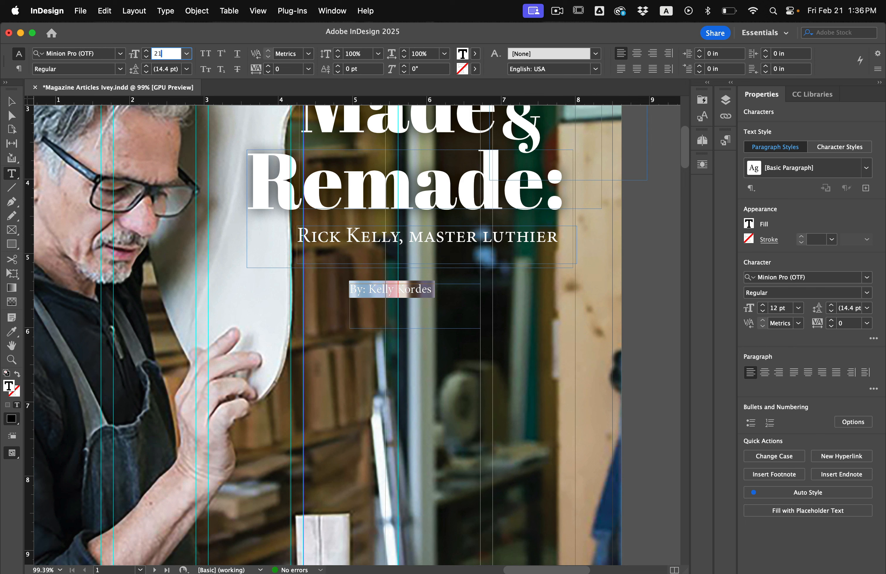
{"action": "type", "text": "21"}
{"action": "key", "text": "Return"}
Widen the byline frame to 2.4 in so the byline fits on one line and colour its text [Paper].
{"action": "left_click", "coordinate": [11, 101]}
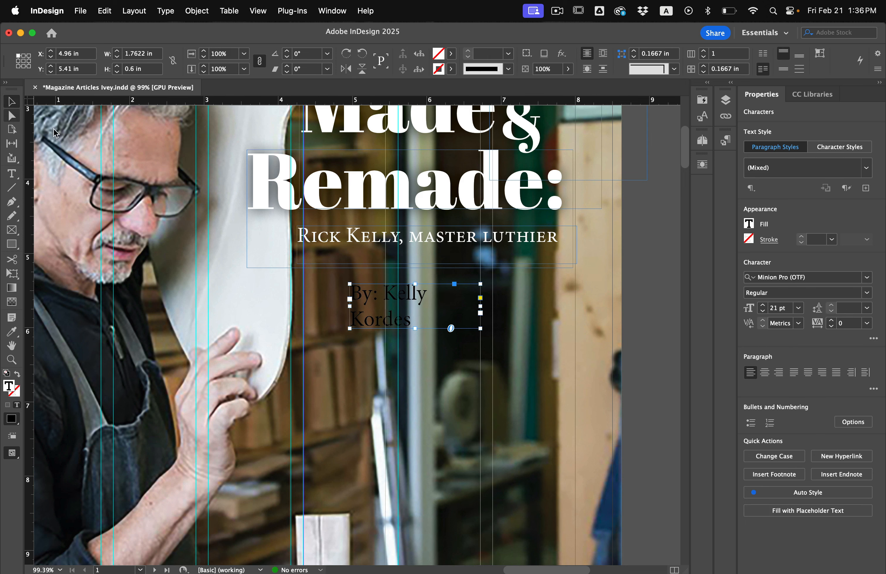
{"action": "left_click_drag", "start_coordinate": [481, 306], "coordinate": [528, 307]}
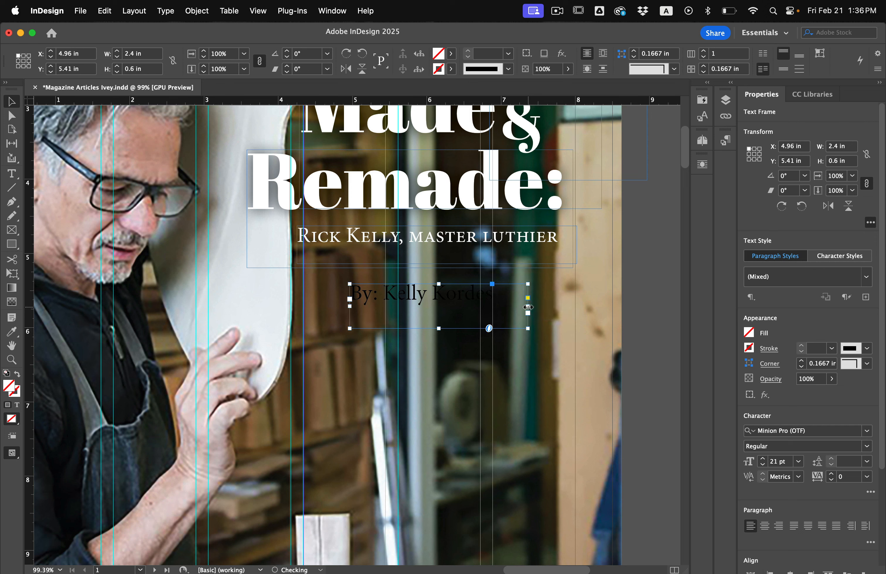
{"action": "left_click", "coordinate": [452, 53]}
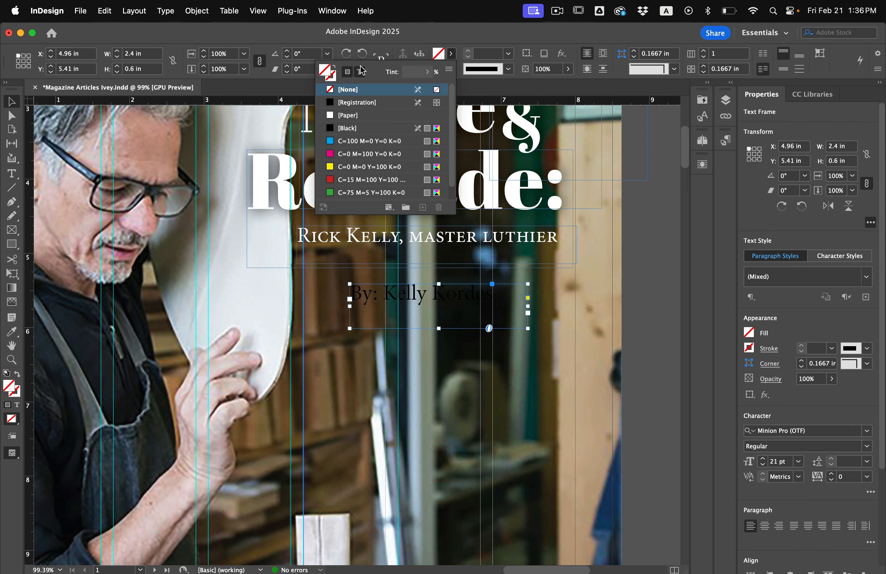
{"action": "left_click", "coordinate": [359, 72]}
{"action": "left_click", "coordinate": [348, 117]}
{"action": "left_click", "coordinate": [13, 99]}
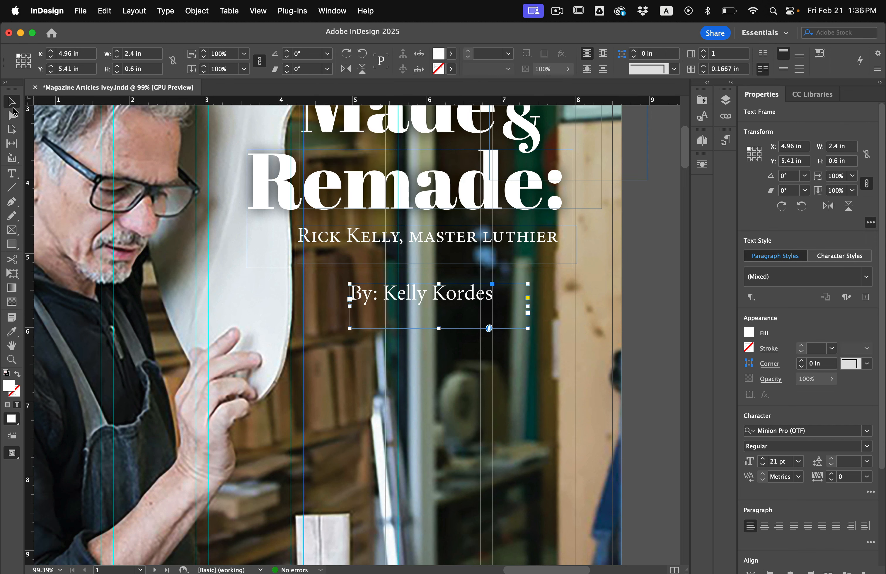
Preview the page without guides and move the byline up to just beneath the subtitle, at about X 4.94 in, Y 5.08 in.
{"action": "scroll", "coordinate": [160, 224], "scroll_direction": "down", "scroll_amount": 4}
{"action": "key", "text": "w"}
{"action": "left_click", "coordinate": [530, 330]}
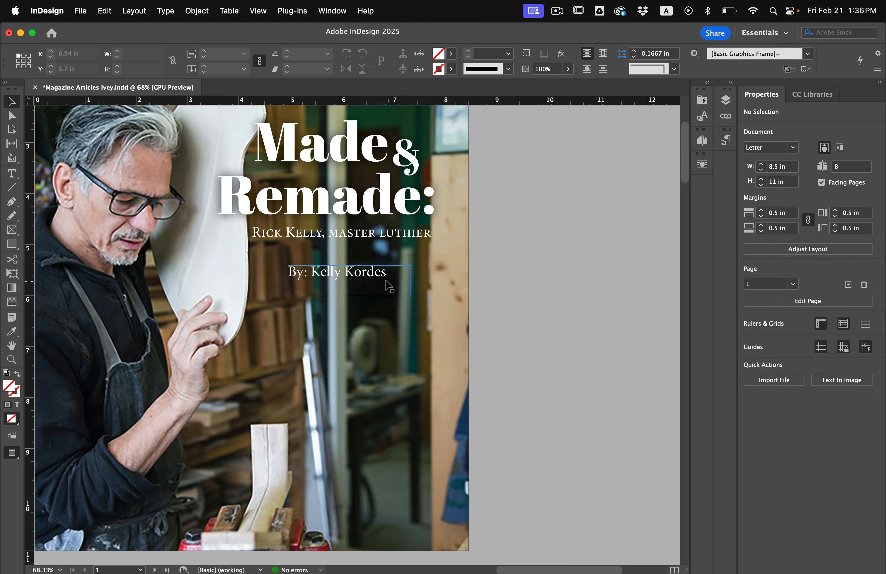
{"action": "left_click_drag", "start_coordinate": [385, 283], "coordinate": [390, 266]}
{"action": "scroll", "coordinate": [390, 266], "scroll_direction": "down", "scroll_amount": 2}
{"action": "scroll", "coordinate": [343, 271], "scroll_direction": "left", "scroll_amount": 4}
{"action": "scroll", "coordinate": [342, 271], "scroll_direction": "up", "scroll_amount": 2}
{"action": "key", "text": "w"}
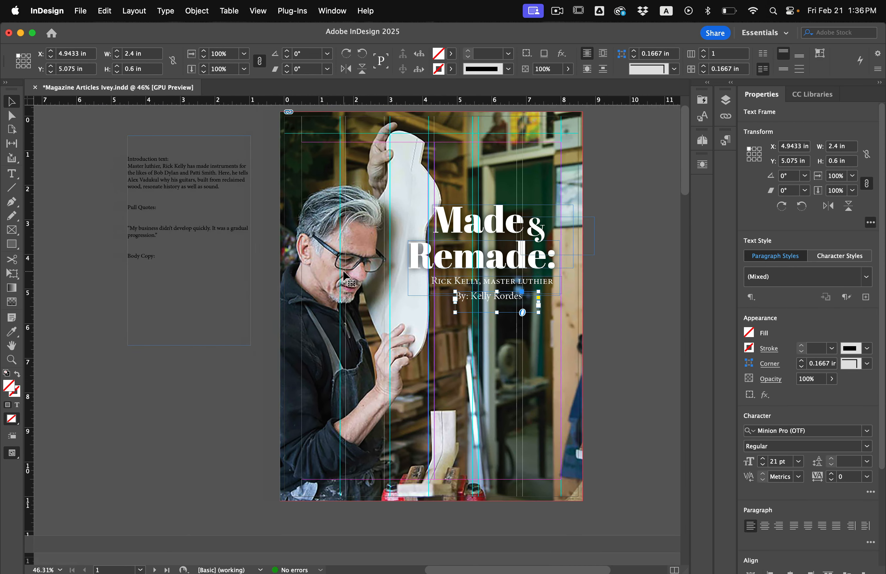
Copy the paragraph under "Introduction text:" in the pasteboard notes and delete it there.
{"action": "scroll", "coordinate": [126, 164], "scroll_direction": "up", "scroll_amount": 4}
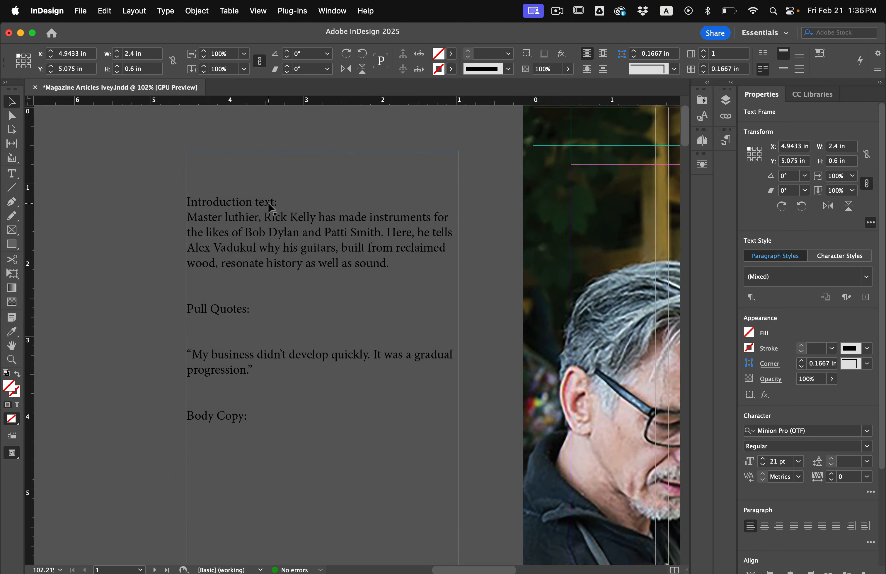
{"action": "double_click", "coordinate": [392, 263]}
{"action": "left_click_drag", "start_coordinate": [391, 264], "coordinate": [187, 219]}
{"action": "key", "text": "super+c"}
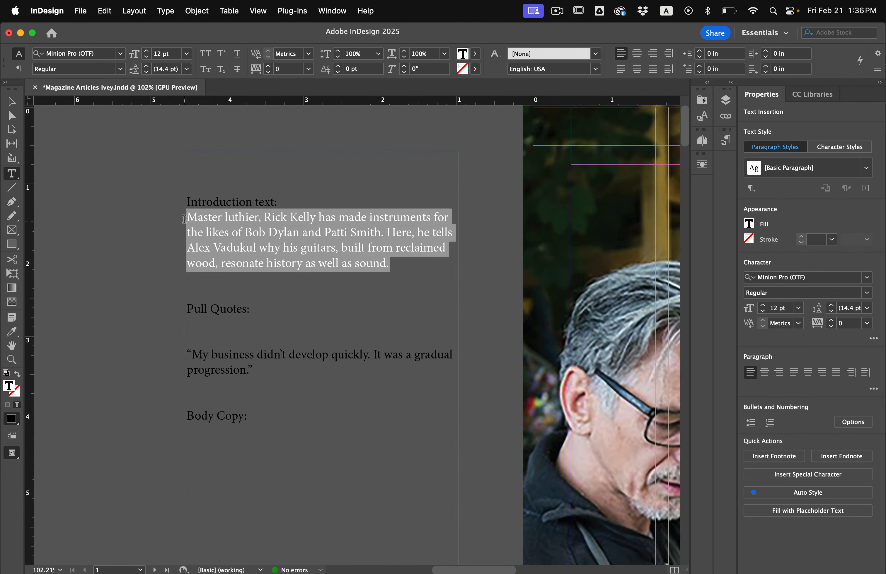
{"action": "key", "text": "BackSpace"}
Draw a text frame about 3.6 by 3.76 in on the pasteboard beside the opening page and paste the introduction into it.
{"action": "scroll", "coordinate": [250, 247], "scroll_direction": "down", "scroll_amount": 4}
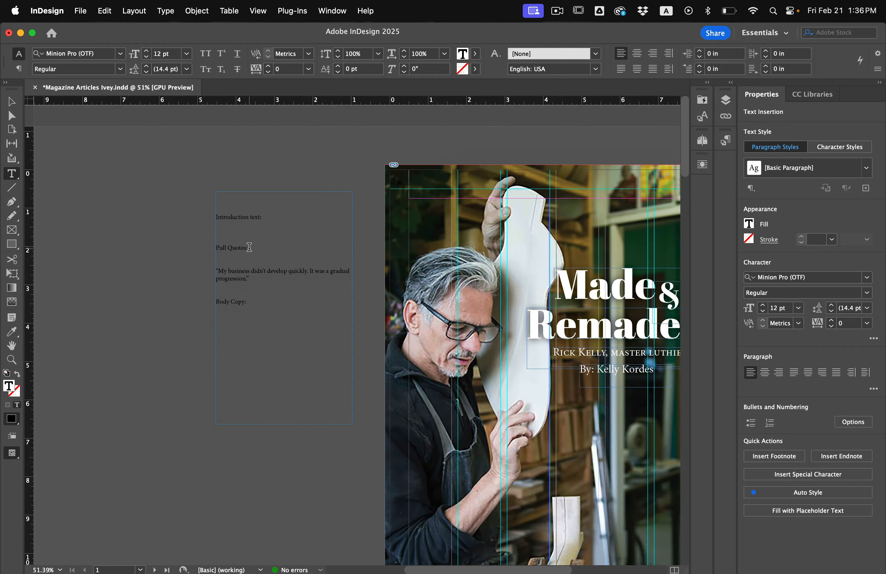
{"action": "scroll", "coordinate": [249, 247], "scroll_direction": "down", "scroll_amount": 10}
{"action": "scroll", "coordinate": [249, 247], "scroll_direction": "left", "scroll_amount": 5}
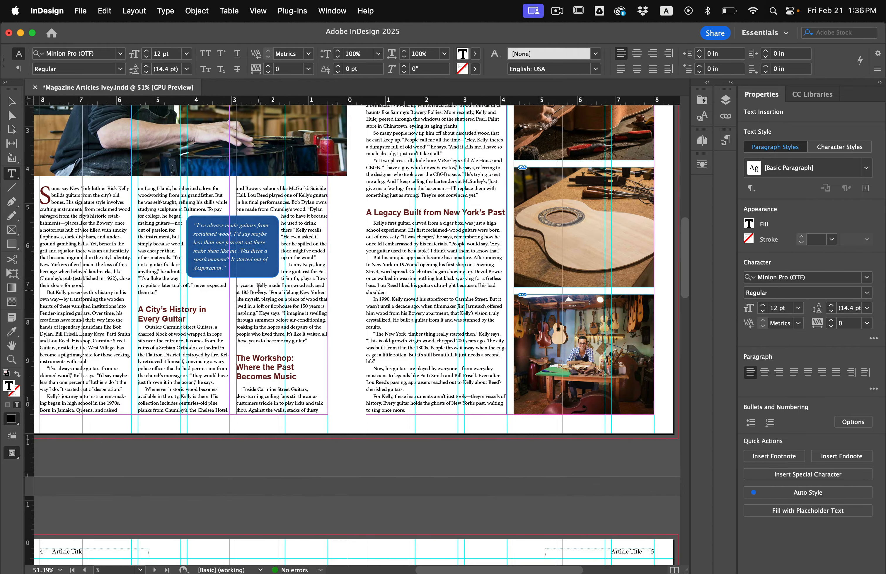
{"action": "scroll", "coordinate": [216, 243], "scroll_direction": "up", "scroll_amount": 10}
{"action": "scroll", "coordinate": [215, 243], "scroll_direction": "right", "scroll_amount": 8}
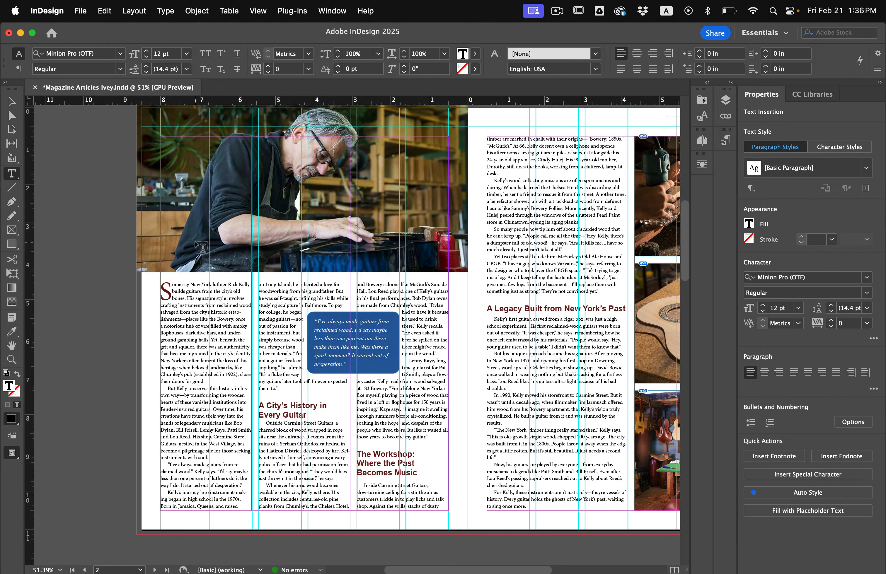
{"action": "scroll", "coordinate": [198, 246], "scroll_direction": "up", "scroll_amount": 6}
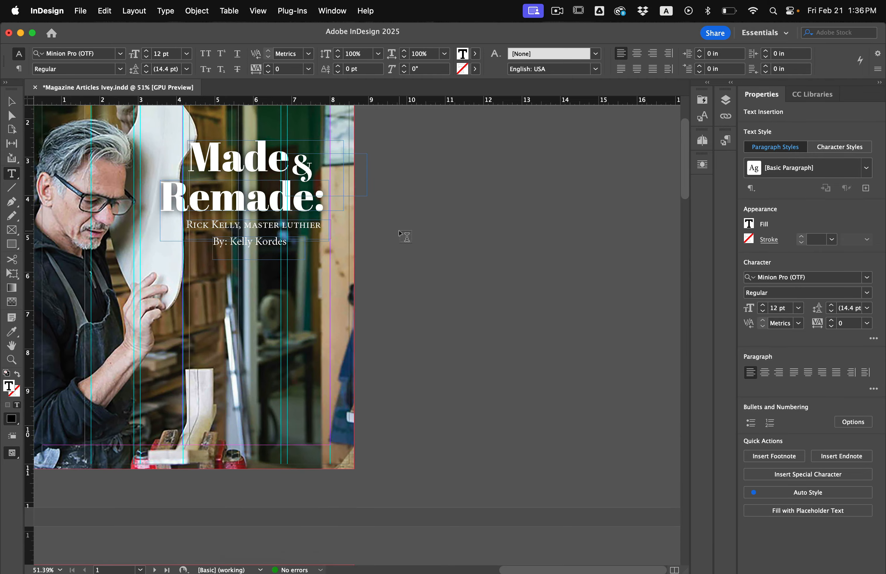
{"action": "left_click_drag", "start_coordinate": [375, 241], "coordinate": [514, 386]}
{"action": "key", "text": "super+v"}
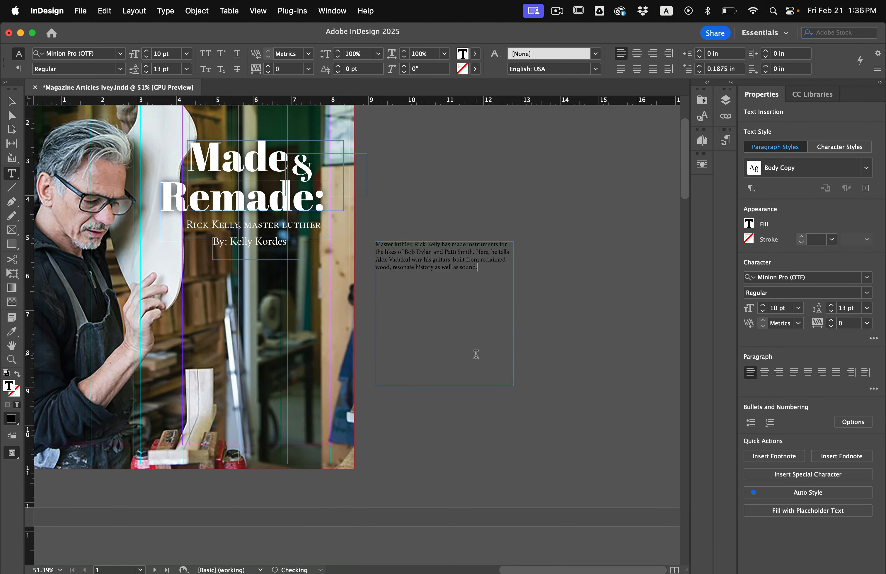
Apply the Body Copy paragraph style to the whole introduction text.
{"action": "scroll", "coordinate": [472, 271], "scroll_direction": "up", "scroll_amount": 3}
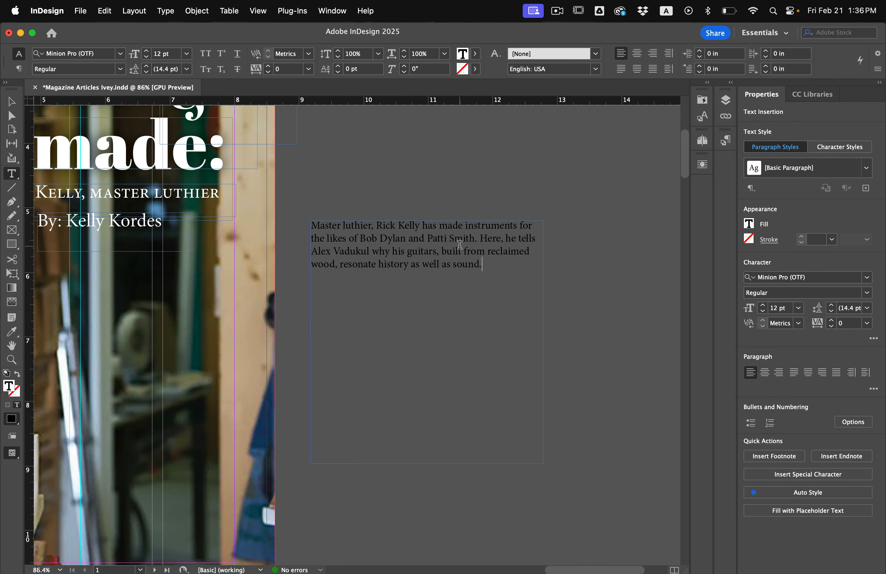
{"action": "key", "text": "super+a"}
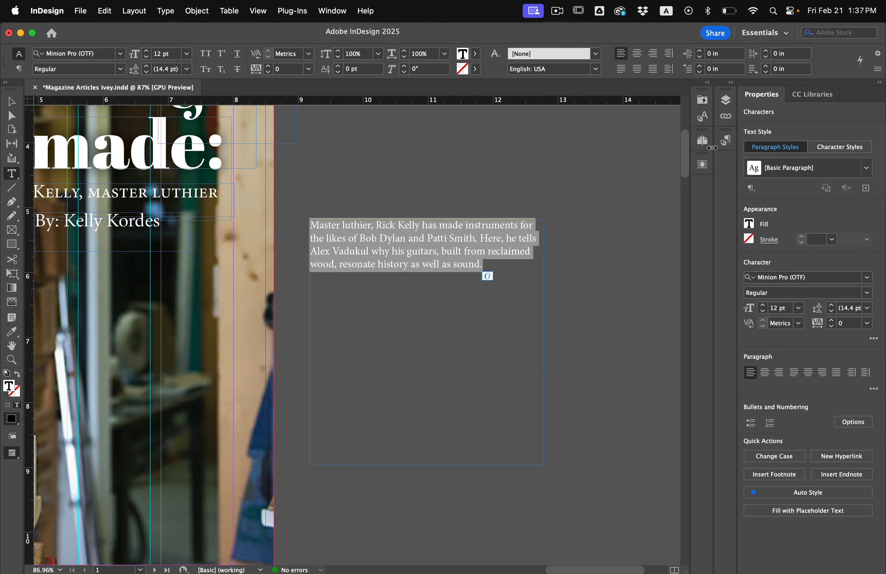
{"action": "left_click", "coordinate": [703, 142]}
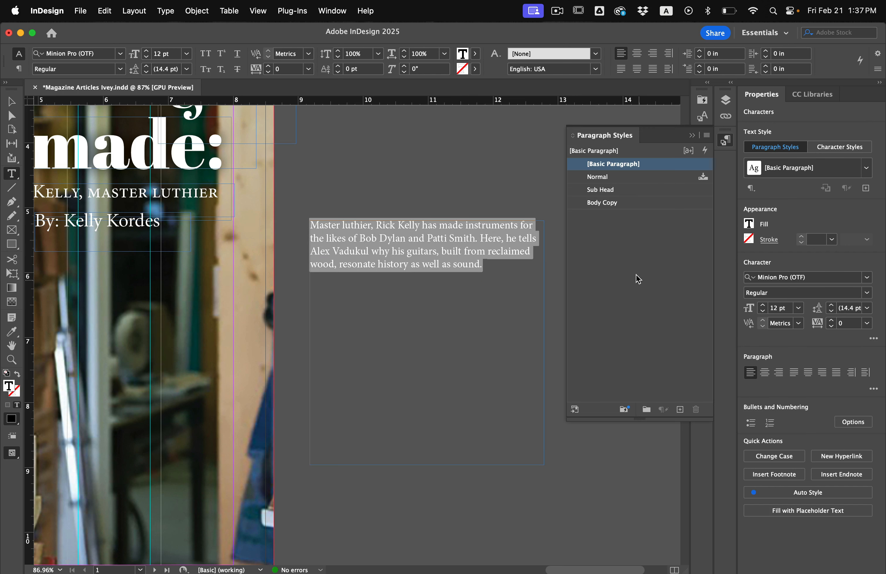
{"action": "left_click", "coordinate": [625, 204]}
{"action": "left_click", "coordinate": [440, 256]}
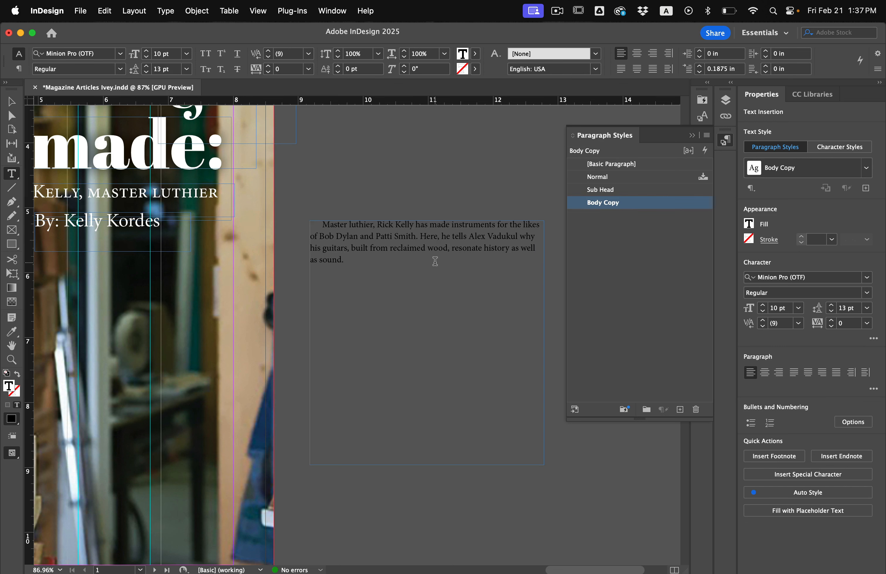
Set the introduction text to 12 pt with 31 pt leading.
{"action": "key", "text": "super+a"}
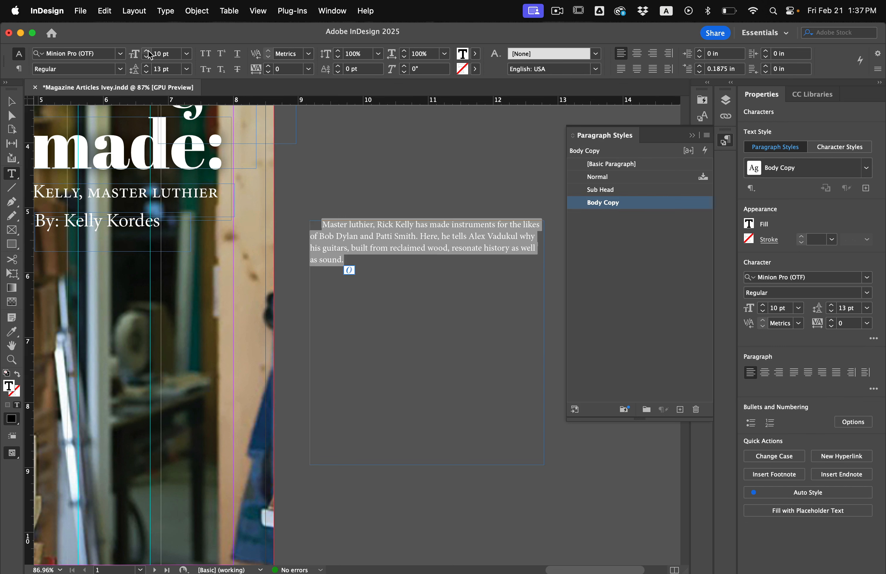
{"action": "left_click", "coordinate": [147, 51]}
{"action": "left_click", "coordinate": [147, 51]}
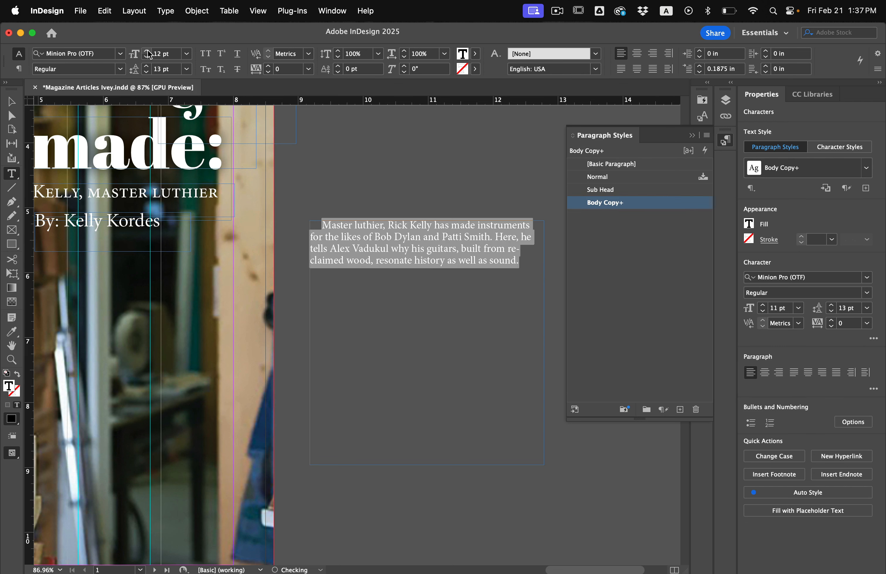
{"action": "left_click", "coordinate": [147, 66]}
{"action": "left_click", "coordinate": [146, 66]}
{"action": "left_click", "coordinate": [147, 66]}
{"action": "left_click", "coordinate": [147, 66]}
{"action": "left_click", "coordinate": [147, 66]}
{"action": "left_click", "coordinate": [147, 66]}
{"action": "left_click", "coordinate": [147, 66]}
{"action": "left_click", "coordinate": [147, 66]}
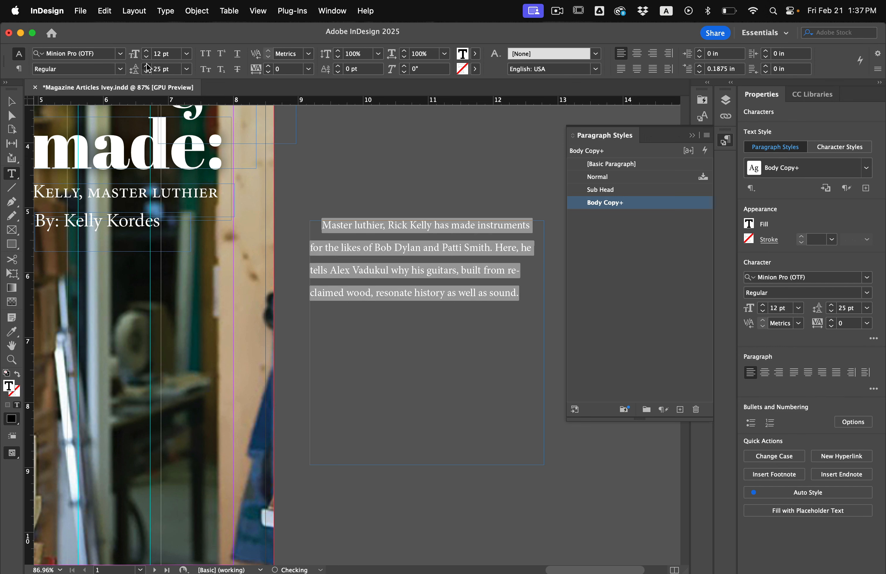
{"action": "left_click", "coordinate": [147, 66]}
{"action": "left_click", "coordinate": [147, 66]}
{"action": "left_click", "coordinate": [147, 66]}
{"action": "left_click", "coordinate": [147, 66]}
{"action": "left_click", "coordinate": [147, 66]}
{"action": "left_click", "coordinate": [146, 66]}
{"action": "key", "text": "Escape"}
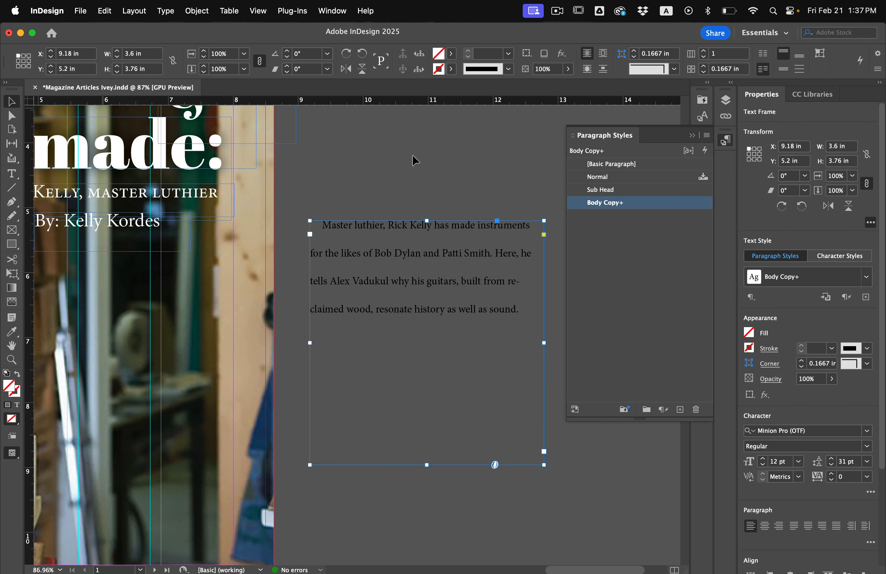
Move the introduction frame onto the photo and turn off baseline grid alignment for all its text.
{"action": "left_click", "coordinate": [426, 158]}
{"action": "left_click_drag", "start_coordinate": [422, 234], "coordinate": [213, 304]}
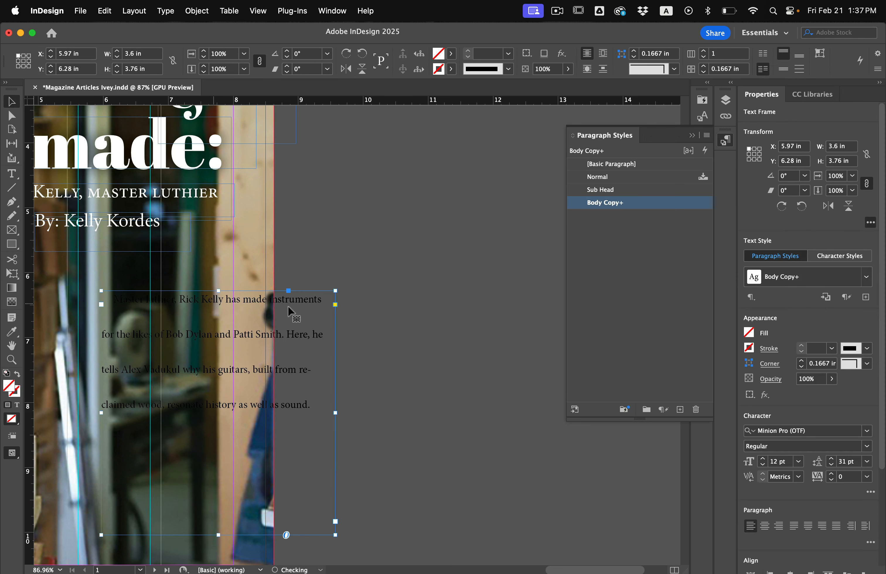
{"action": "key", "text": "t"}
{"action": "left_click", "coordinate": [301, 297]}
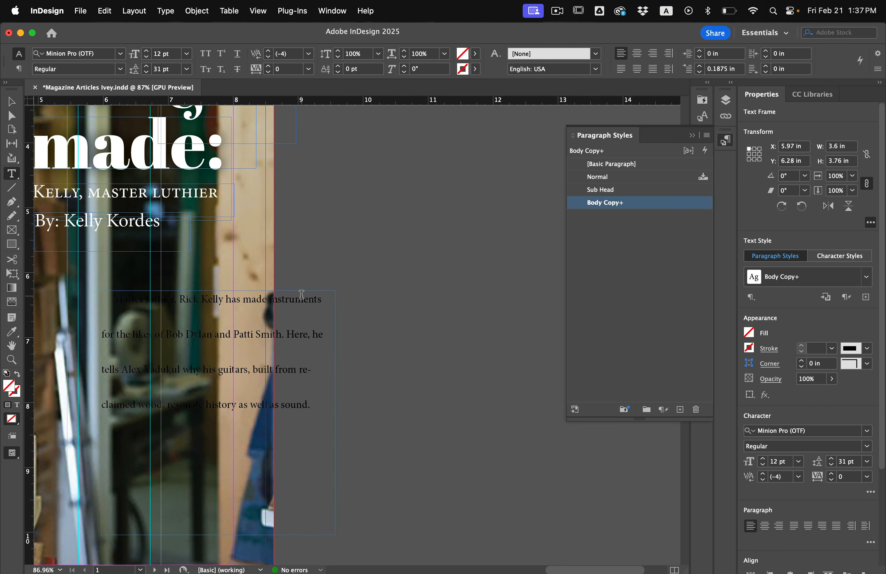
{"action": "key", "text": "super+a"}
{"action": "key", "text": "super+alt+7"}
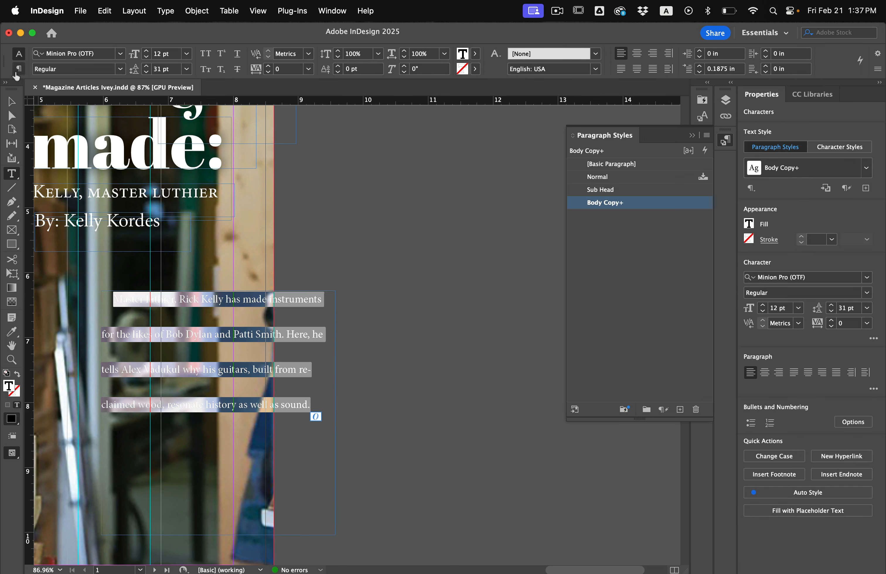
{"action": "left_click", "coordinate": [717, 56]}
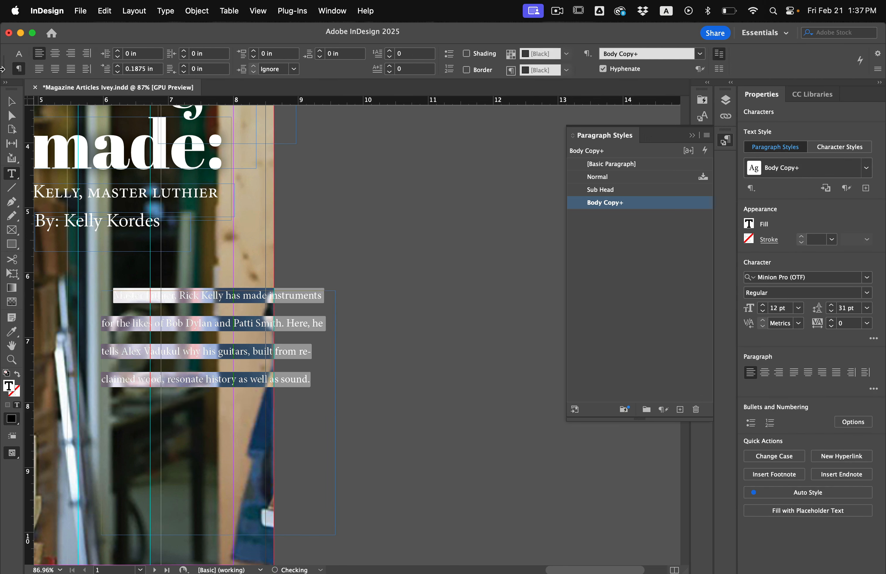
{"action": "key", "text": "Escape"}
Place the introduction frame below the byline at about X 4.34 in, Y 6.13 in and narrow it to about 2.55 in.
{"action": "scroll", "coordinate": [451, 261], "scroll_direction": "down", "scroll_amount": 5}
{"action": "scroll", "coordinate": [451, 262], "scroll_direction": "left", "scroll_amount": 8}
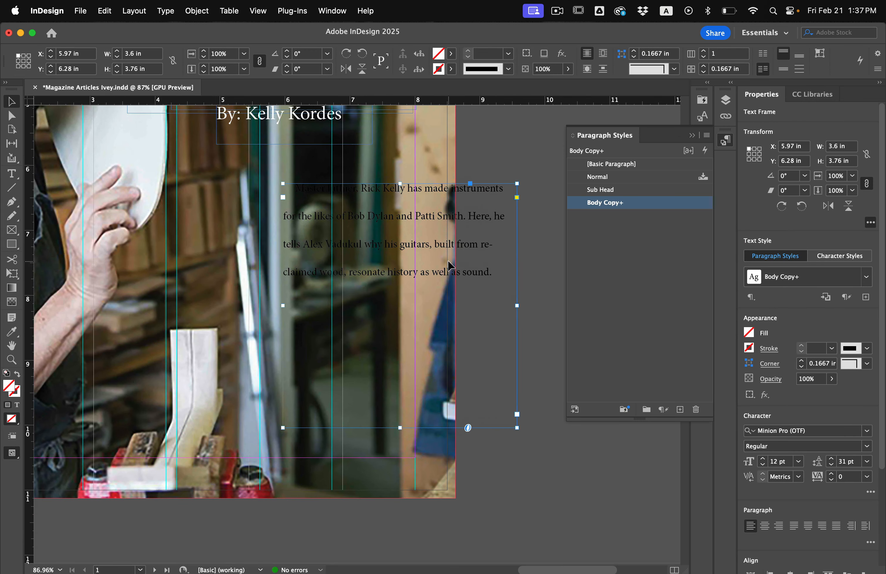
{"action": "left_click_drag", "start_coordinate": [386, 237], "coordinate": [280, 227]}
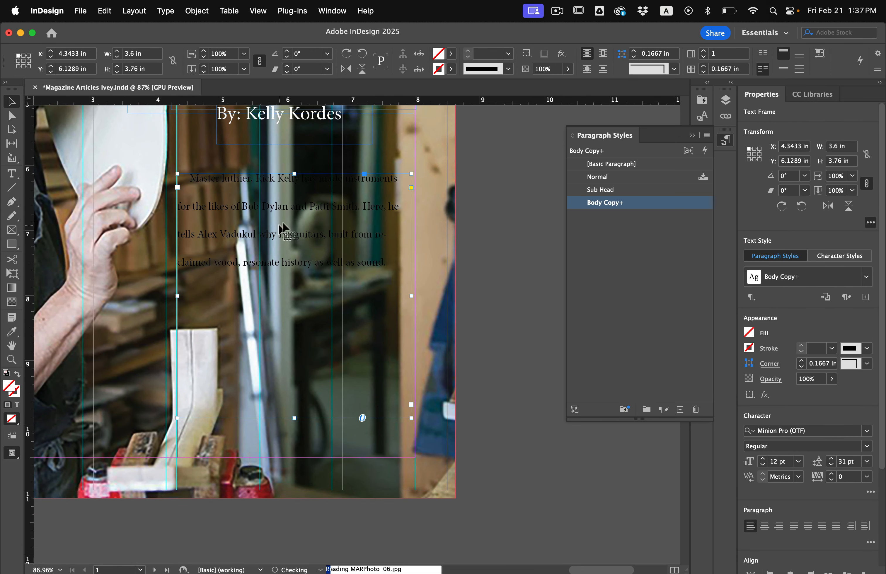
{"action": "left_click_drag", "start_coordinate": [411, 296], "coordinate": [345, 293]}
{"action": "scroll", "coordinate": [343, 287], "scroll_direction": "up", "scroll_amount": 3}
{"action": "scroll", "coordinate": [343, 287], "scroll_direction": "left", "scroll_amount": 2}
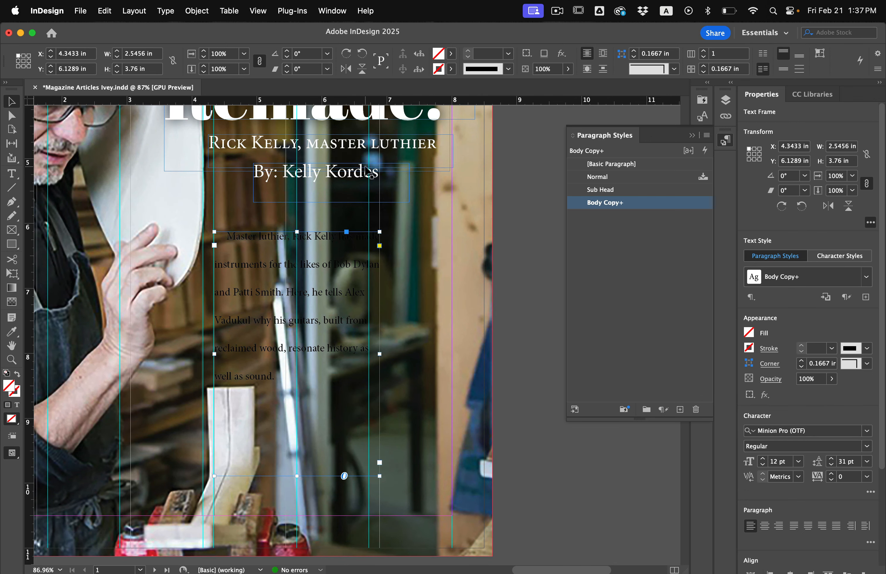
Fill the introduction frame with [Black] and replace that fill with a dark colour sampled from the man's clothing using the Eyedropper.
{"action": "left_click", "coordinate": [452, 53]}
{"action": "left_click", "coordinate": [349, 128]}
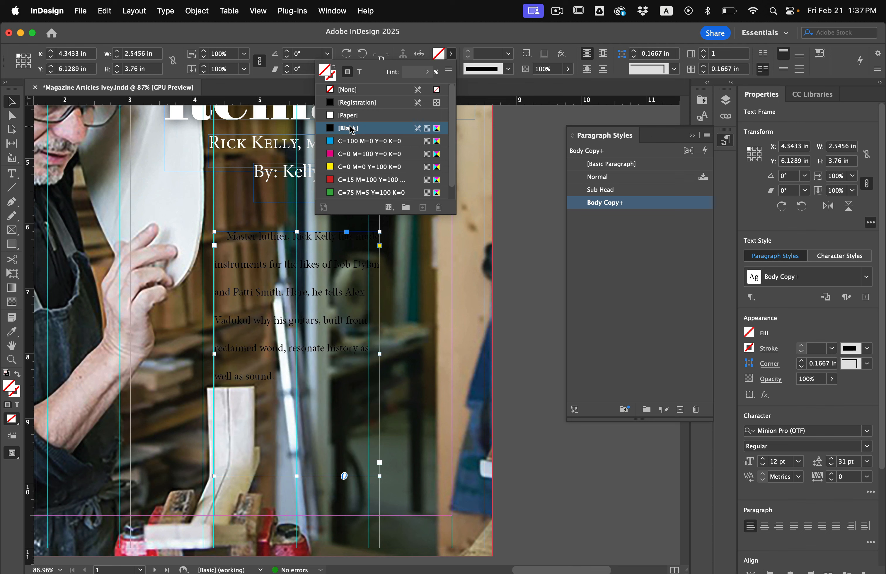
{"action": "scroll", "coordinate": [350, 278], "scroll_direction": "up", "scroll_amount": 2}
{"action": "scroll", "coordinate": [351, 278], "scroll_direction": "left", "scroll_amount": 5}
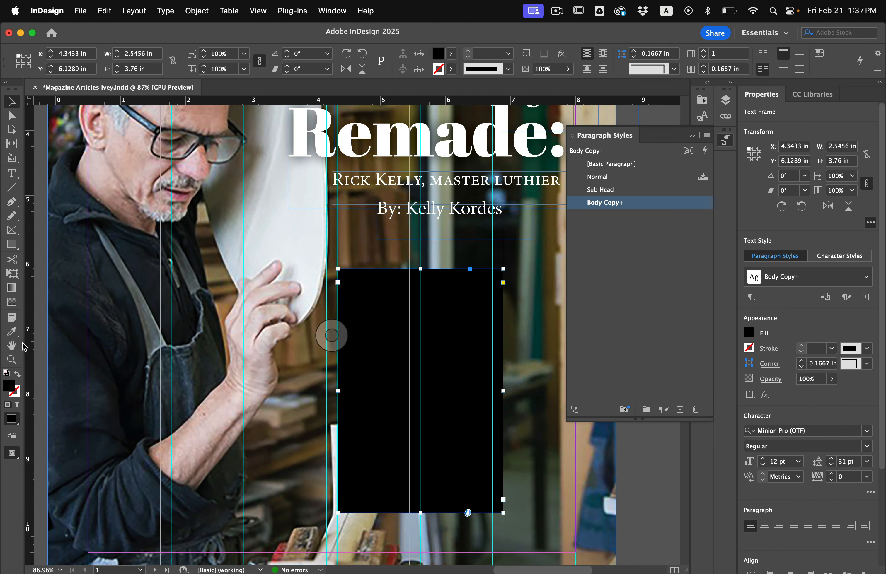
{"action": "left_click", "coordinate": [12, 331]}
{"action": "left_click", "coordinate": [173, 303]}
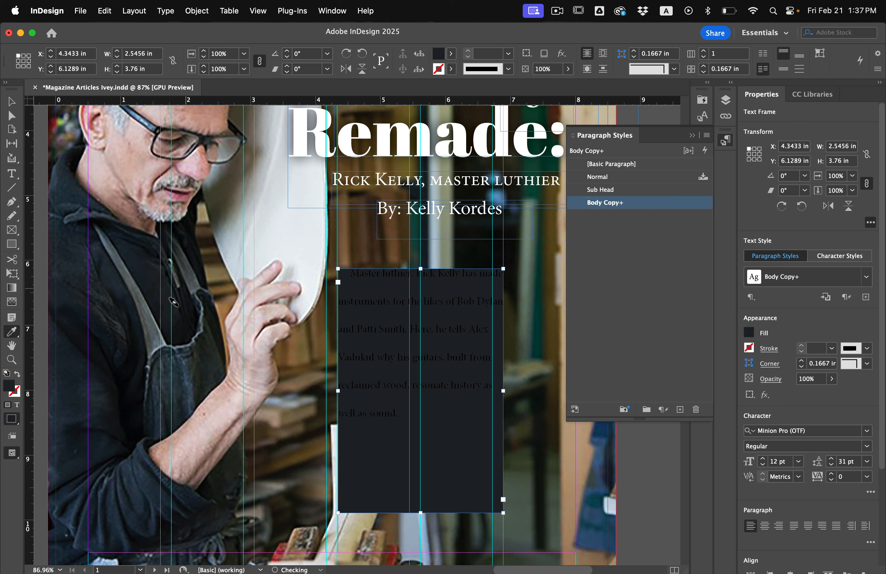
Colour all of the introduction text [Paper] and reselect its frame.
{"action": "key", "text": "t"}
{"action": "left_click", "coordinate": [396, 317]}
{"action": "key", "text": "super+a"}
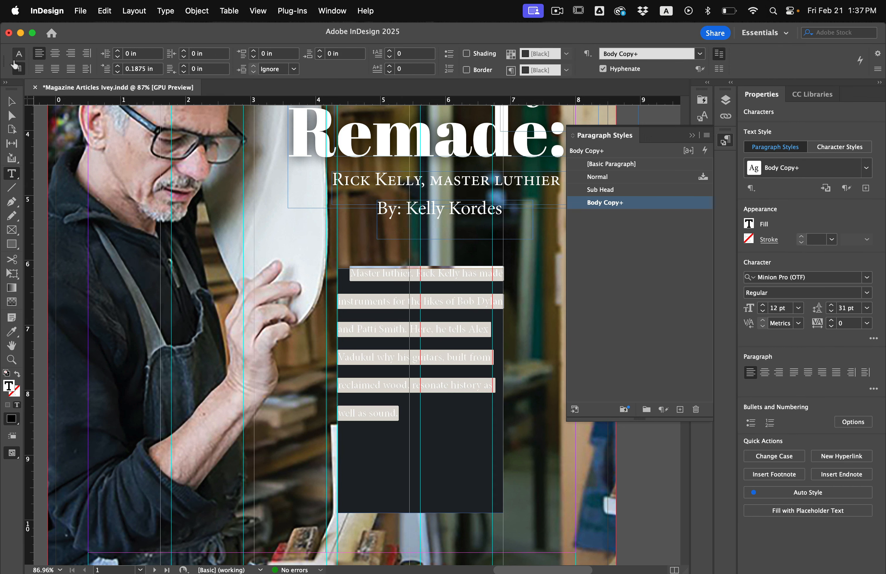
{"action": "left_click", "coordinate": [19, 53]}
{"action": "left_click", "coordinate": [475, 55]}
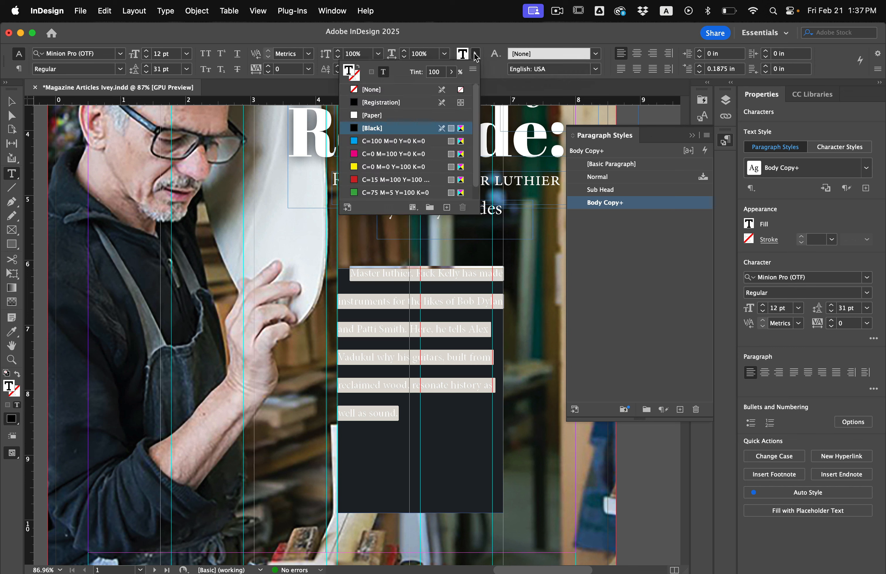
{"action": "left_click", "coordinate": [368, 117]}
{"action": "left_click", "coordinate": [408, 313]}
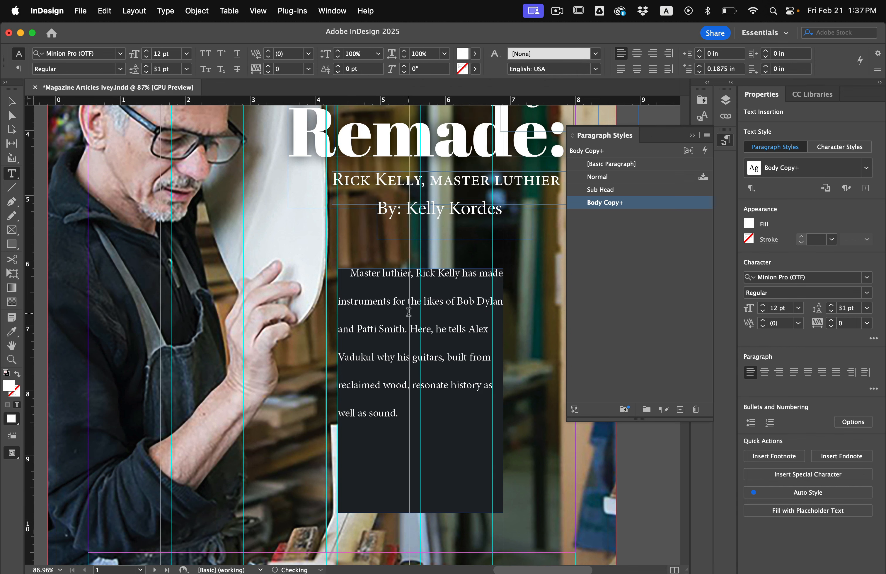
{"action": "scroll", "coordinate": [409, 313], "scroll_direction": "up", "scroll_amount": 3}
{"action": "left_click", "coordinate": [11, 101]}
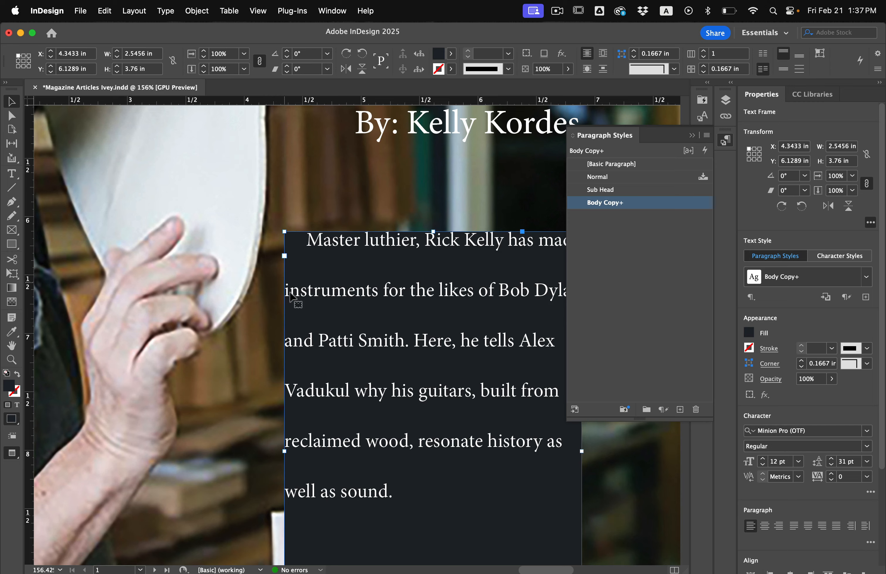
Give the introduction text frame an inset spacing of 0.1875 in on all four sides.
{"action": "scroll", "coordinate": [308, 317], "scroll_direction": "right", "scroll_amount": 3}
{"action": "scroll", "coordinate": [308, 317], "scroll_direction": "right", "scroll_amount": 2}
{"action": "scroll", "coordinate": [308, 317], "scroll_direction": "down", "scroll_amount": 1}
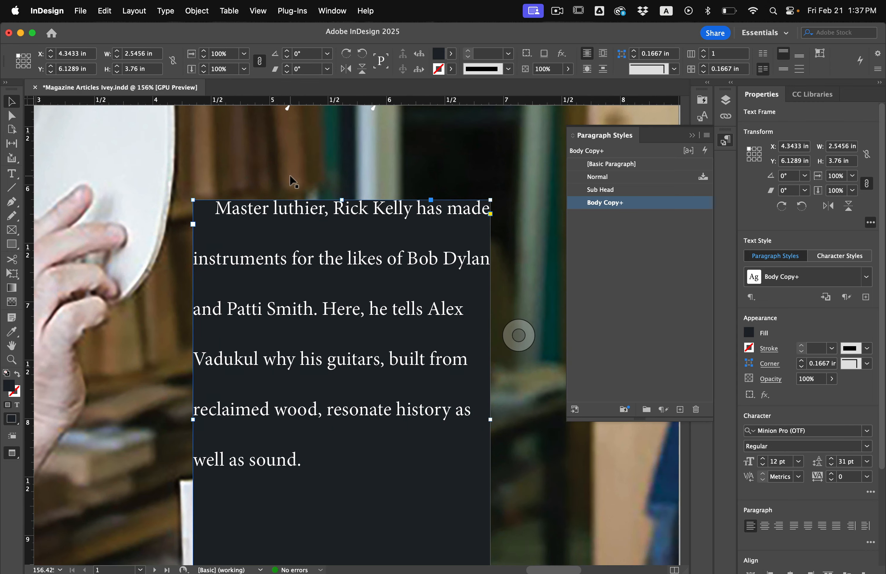
{"action": "left_click", "coordinate": [197, 10]}
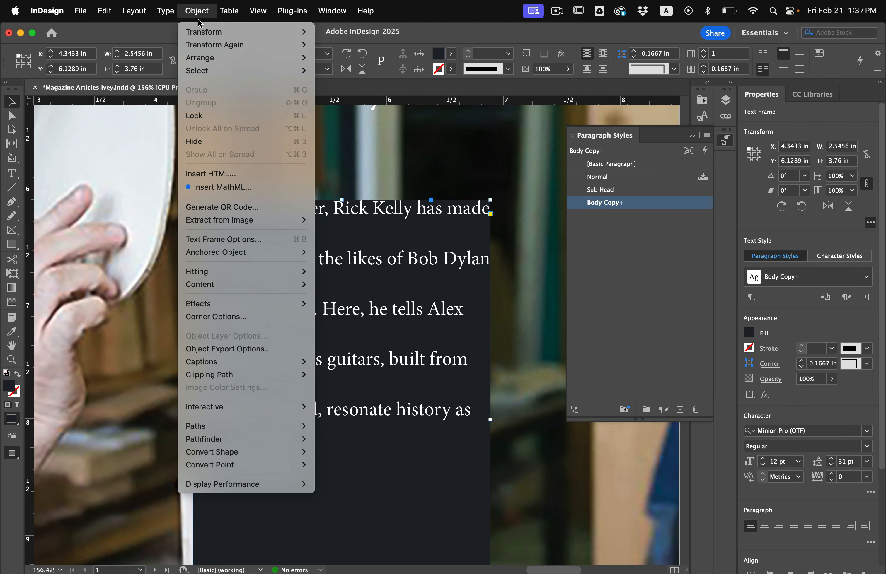
{"action": "left_click", "coordinate": [224, 239]}
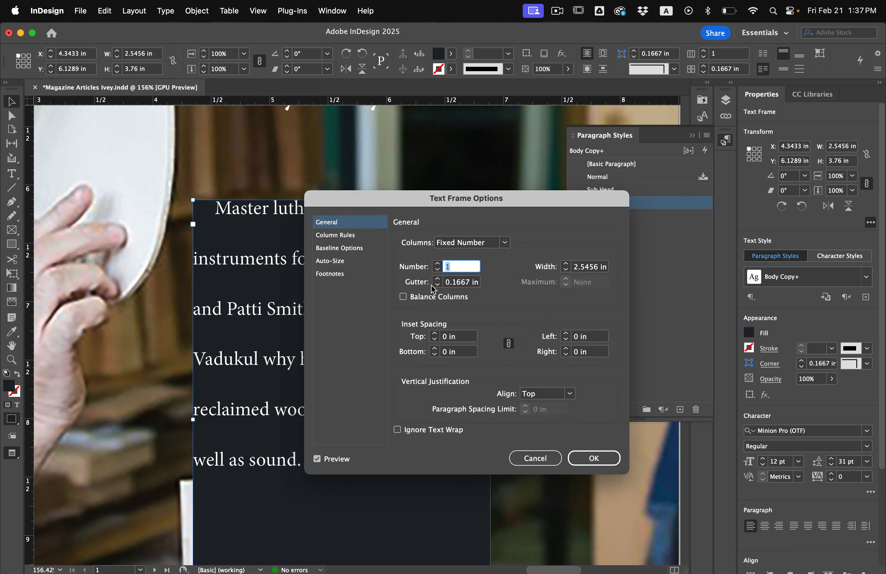
{"action": "left_click", "coordinate": [435, 334]}
{"action": "left_click", "coordinate": [435, 334]}
{"action": "left_click", "coordinate": [434, 333]}
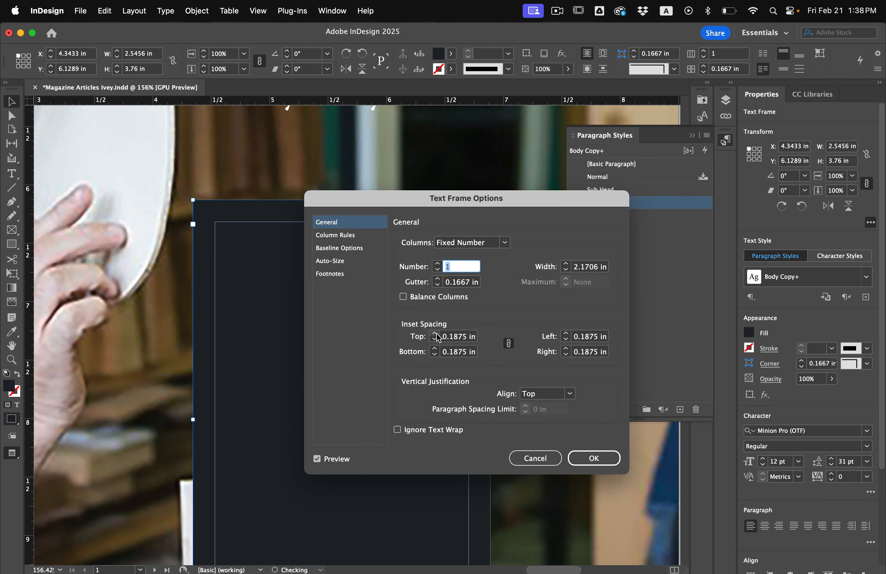
{"action": "left_click", "coordinate": [596, 461]}
Set all of the introduction text in Times Italic.
{"action": "double_click", "coordinate": [395, 376]}
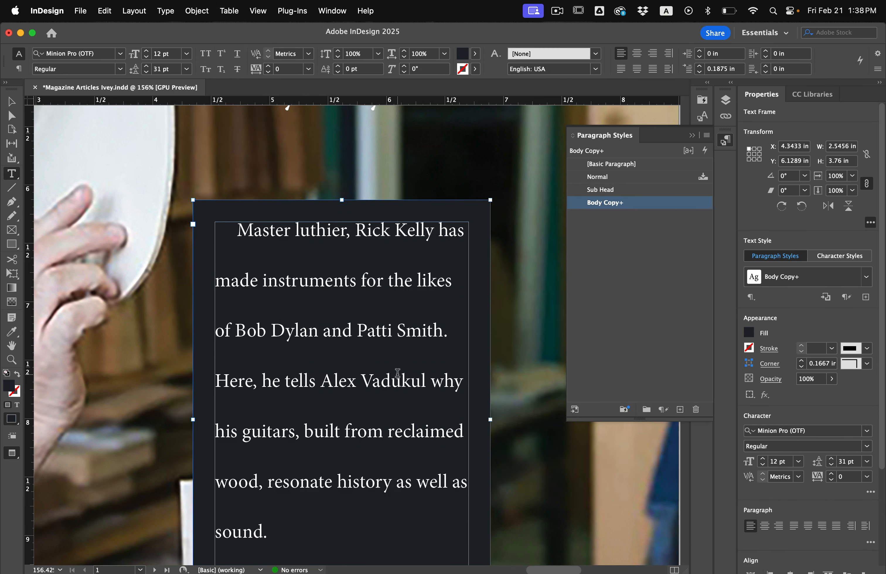
{"action": "key", "text": "super+a"}
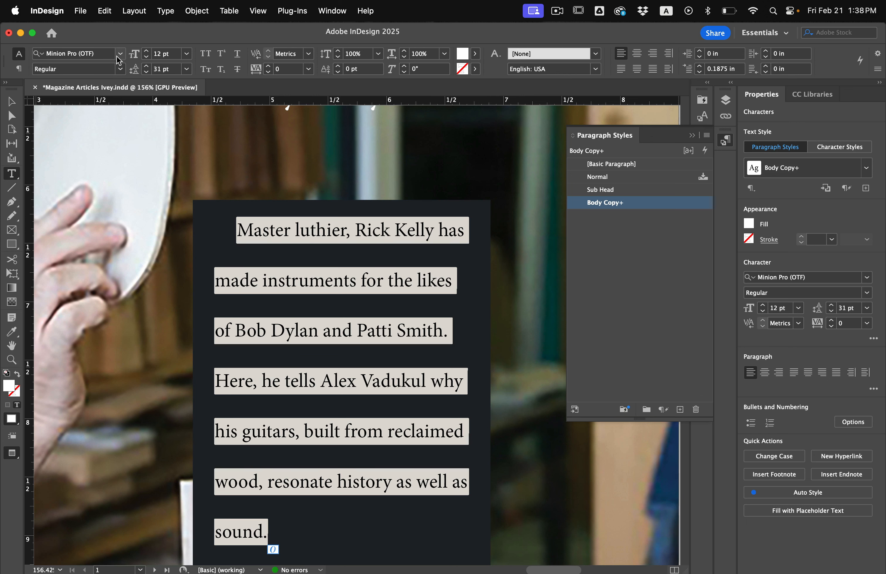
{"action": "left_click", "coordinate": [99, 57]}
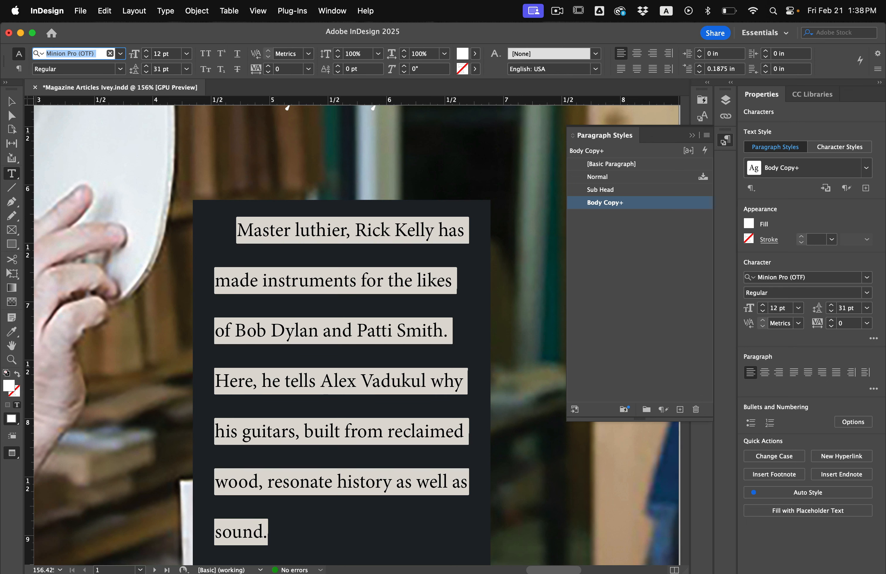
{"action": "type", "text": "times"}
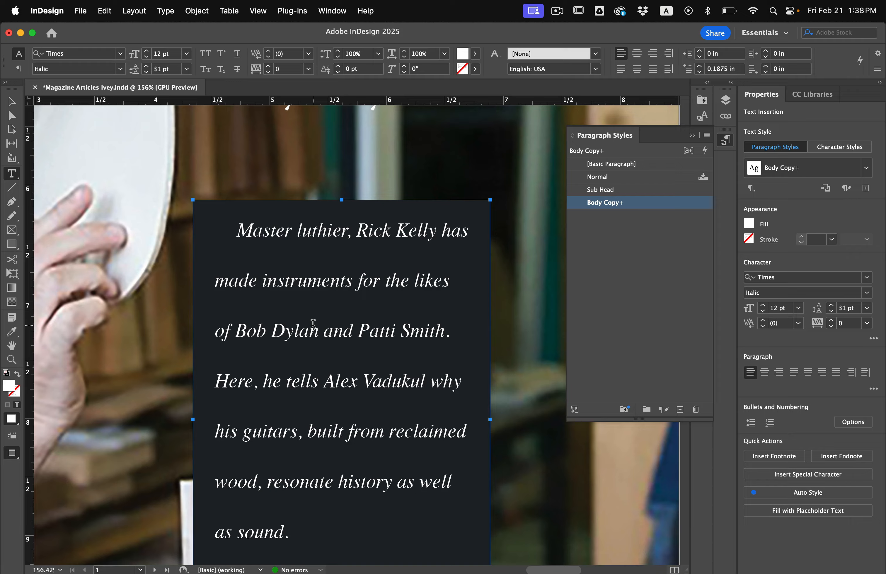
Centre-align all of the introduction text inside its dark box.
{"action": "scroll", "coordinate": [313, 326], "scroll_direction": "up", "scroll_amount": 3}
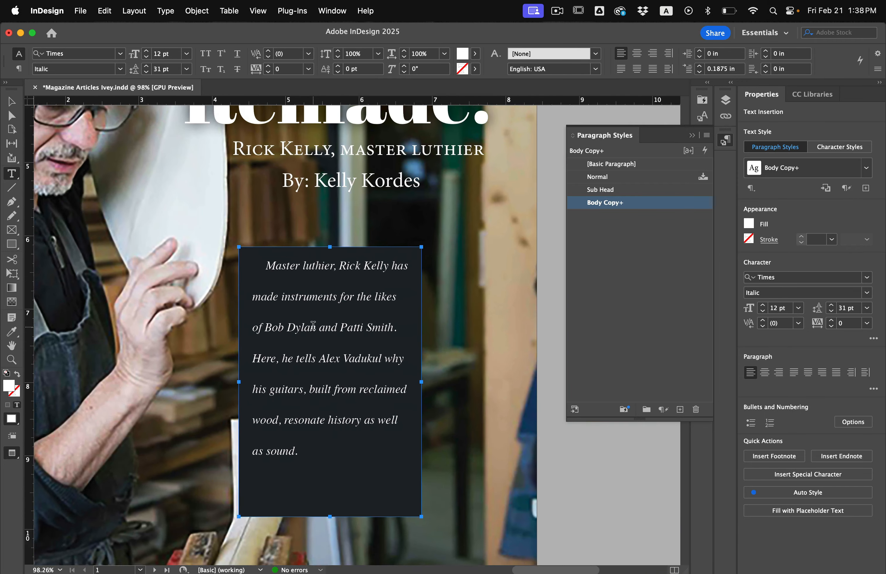
{"action": "scroll", "coordinate": [313, 327], "scroll_direction": "down", "scroll_amount": 2}
{"action": "key", "text": "super+a"}
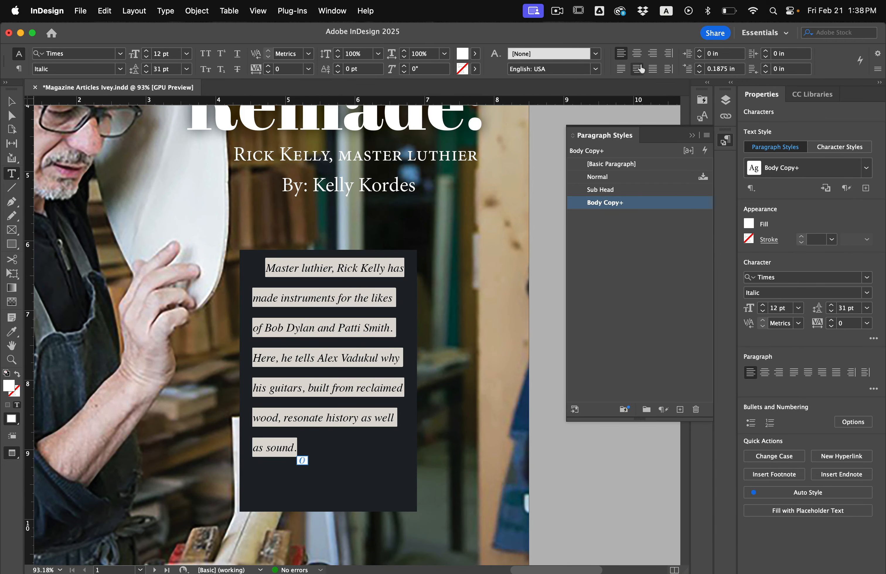
{"action": "left_click", "coordinate": [637, 54]}
{"action": "left_click", "coordinate": [361, 358]}
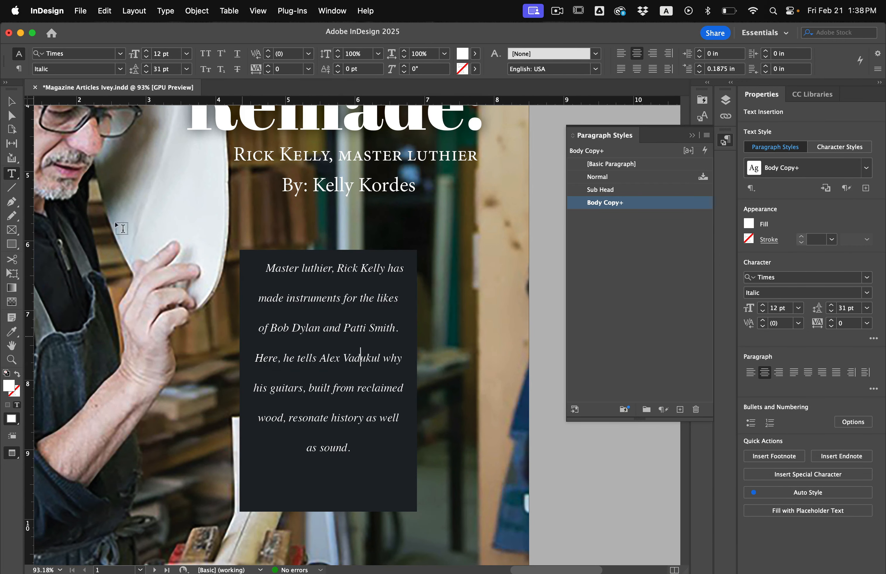
Widen the introduction frame symmetrically to about 2.65 in and shorten it from below to about 2.76 in high.
{"action": "left_click", "coordinate": [11, 101]}
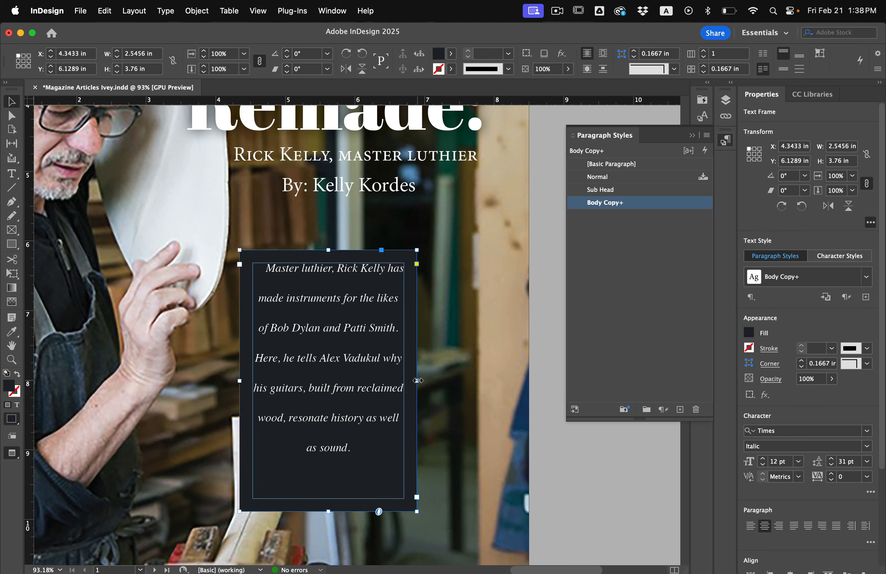
{"action": "left_click_drag", "start_coordinate": [417, 381], "coordinate": [420, 381]}
{"action": "left_click", "coordinate": [597, 481]}
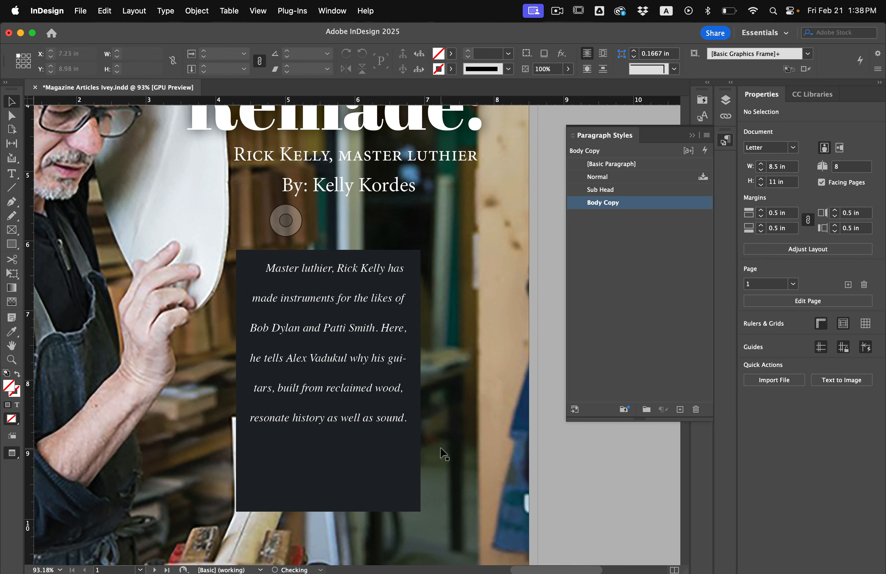
{"action": "left_click", "coordinate": [345, 488]}
{"action": "left_click_drag", "start_coordinate": [330, 510], "coordinate": [335, 447]}
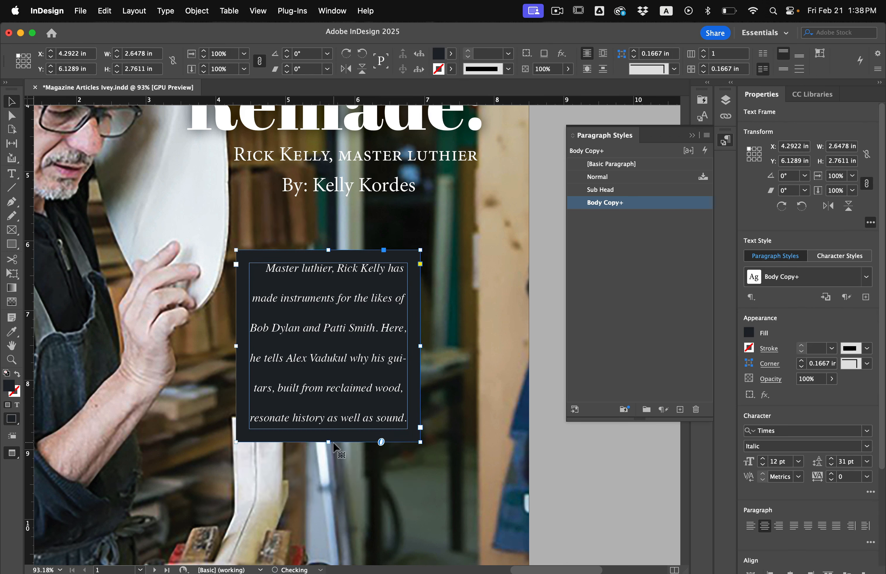
{"action": "left_click", "coordinate": [597, 483]}
{"action": "key", "text": "super+0"}
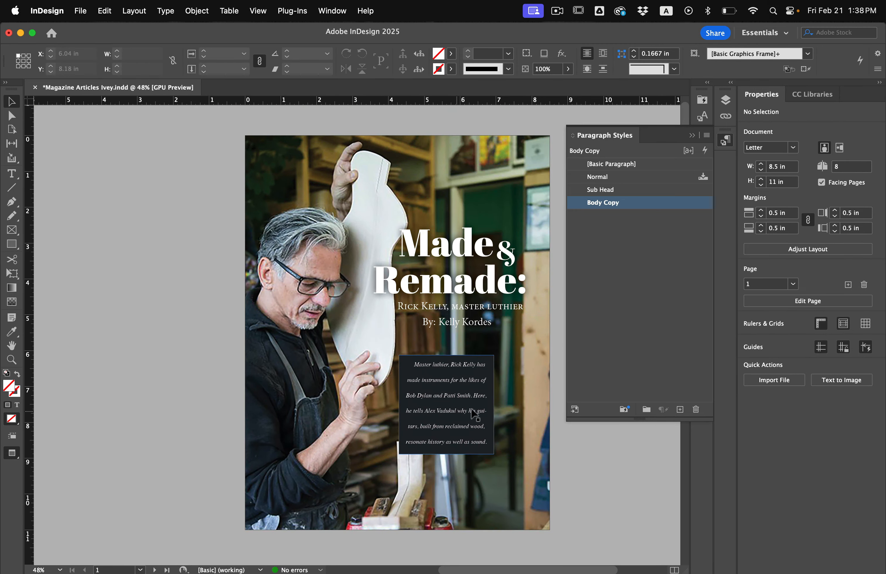
Try lowering the opacity of the whole introduction frame to 45%, and return it to 100%.
{"action": "scroll", "coordinate": [475, 412], "scroll_direction": "up", "scroll_amount": 5}
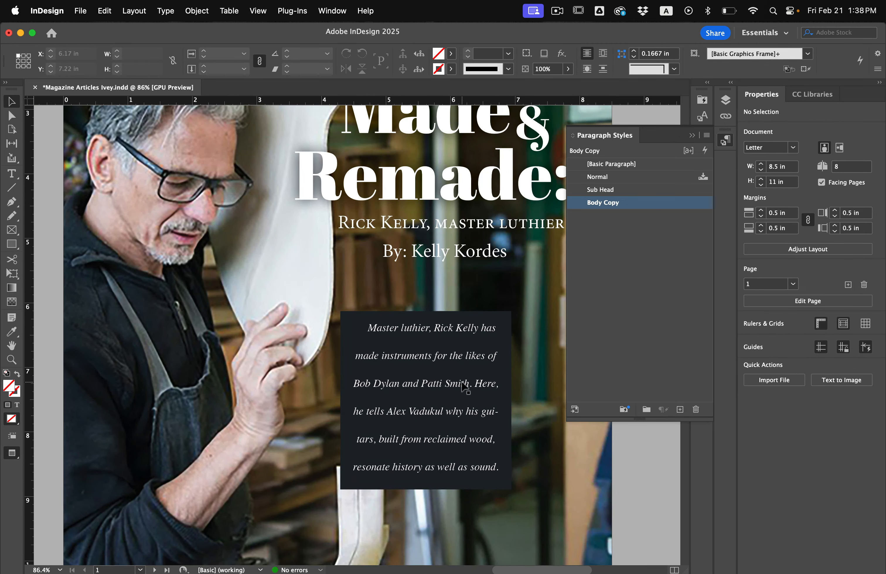
{"action": "left_click", "coordinate": [464, 388]}
{"action": "scroll", "coordinate": [464, 388], "scroll_direction": "up", "scroll_amount": 4}
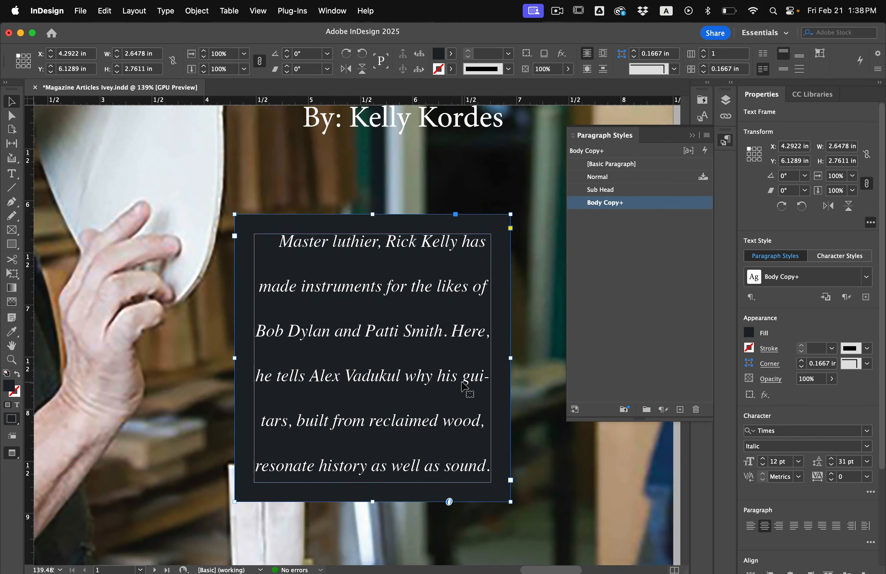
{"action": "scroll", "coordinate": [464, 388], "scroll_direction": "down", "scroll_amount": 2}
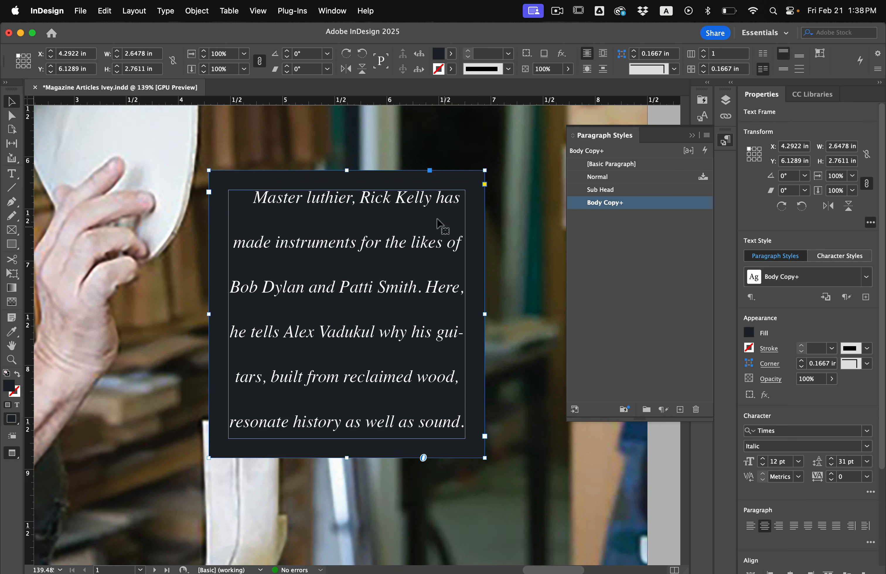
{"action": "left_click", "coordinate": [452, 53]}
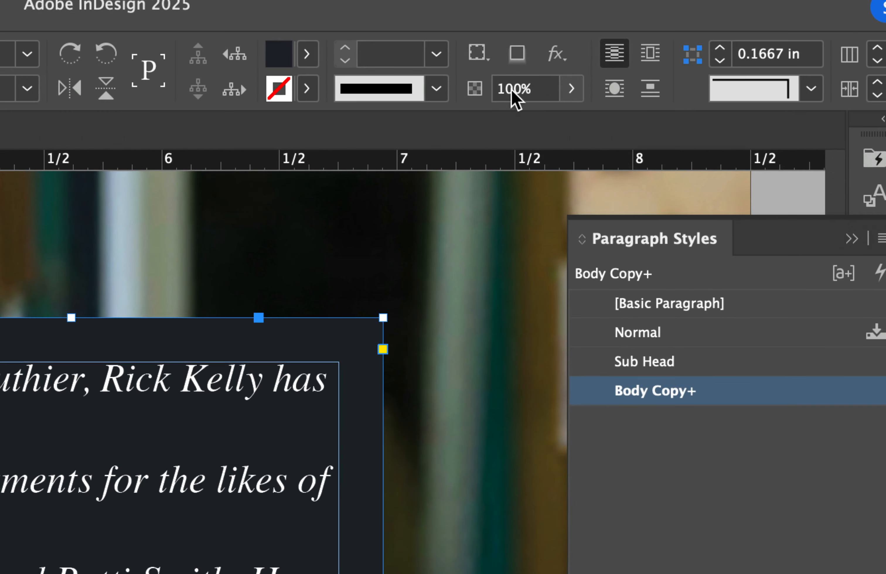
{"action": "left_click", "coordinate": [571, 88]}
{"action": "left_click_drag", "start_coordinate": [576, 120], "coordinate": [486, 122]}
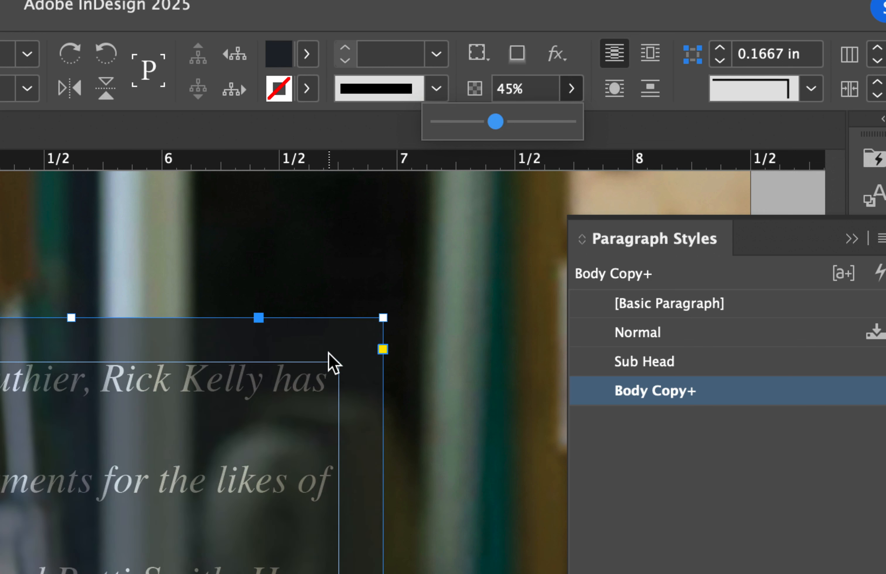
{"action": "left_click_drag", "start_coordinate": [504, 121], "coordinate": [574, 122]}
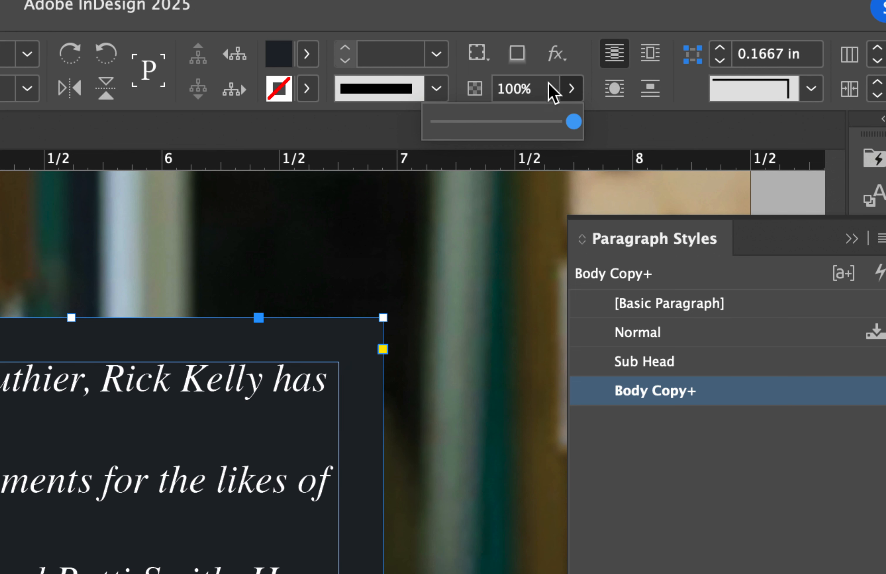
Apply a transparency effect to only the fill of the introduction frame, with Multiply blending mode and 72% opacity.
{"action": "left_click", "coordinate": [555, 61]}
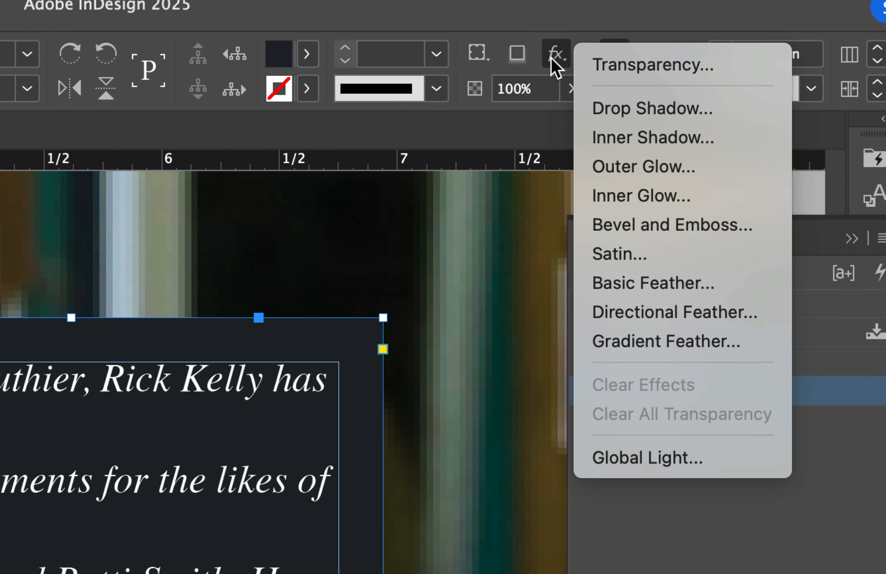
{"action": "left_click", "coordinate": [626, 64]}
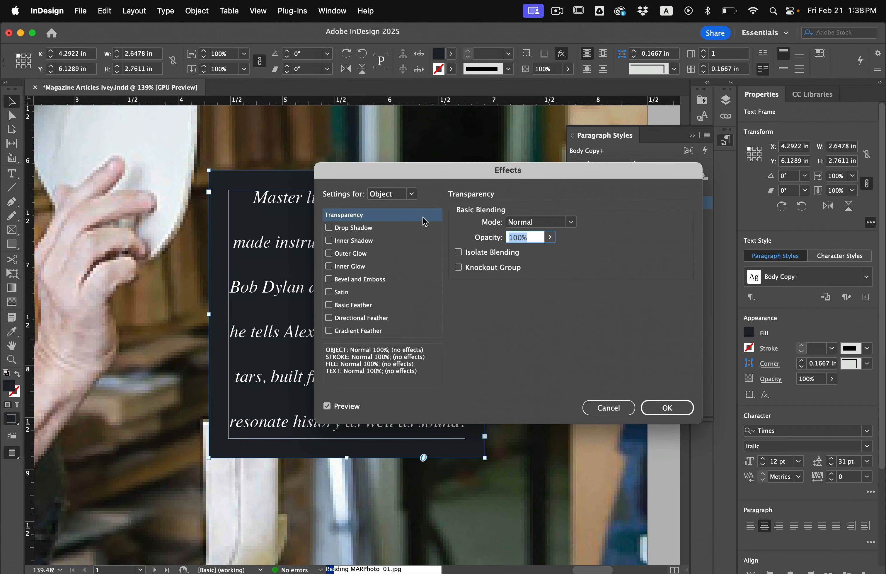
{"action": "left_click_drag", "start_coordinate": [397, 175], "coordinate": [494, 192]}
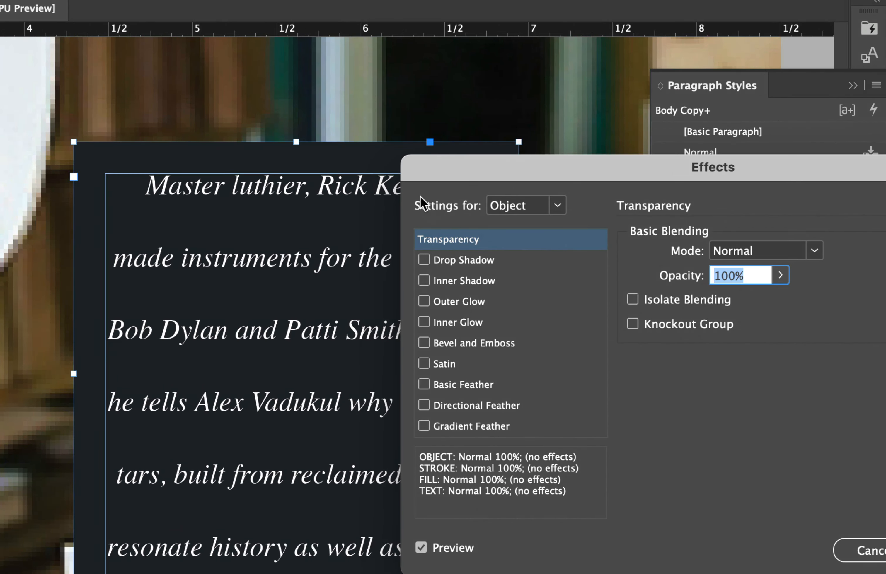
{"action": "left_click", "coordinate": [557, 205]}
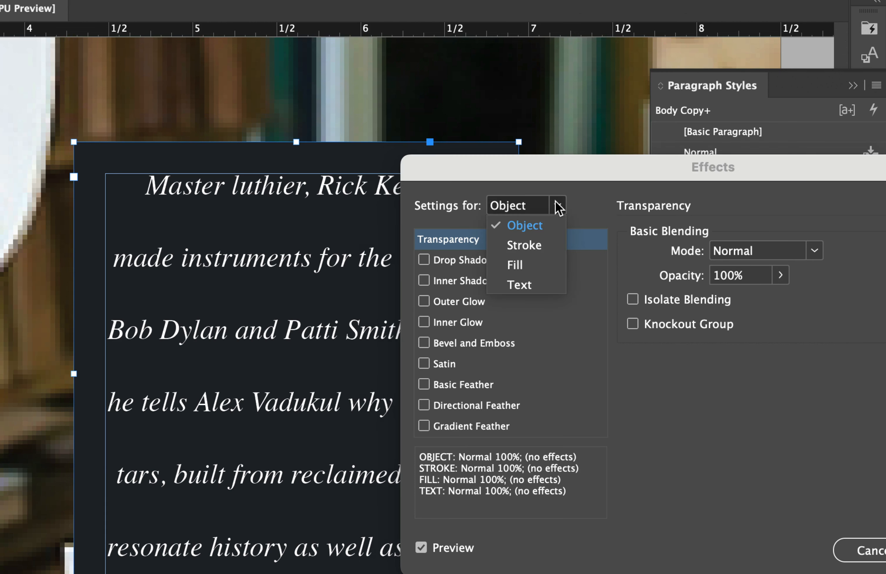
{"action": "left_click", "coordinate": [518, 266]}
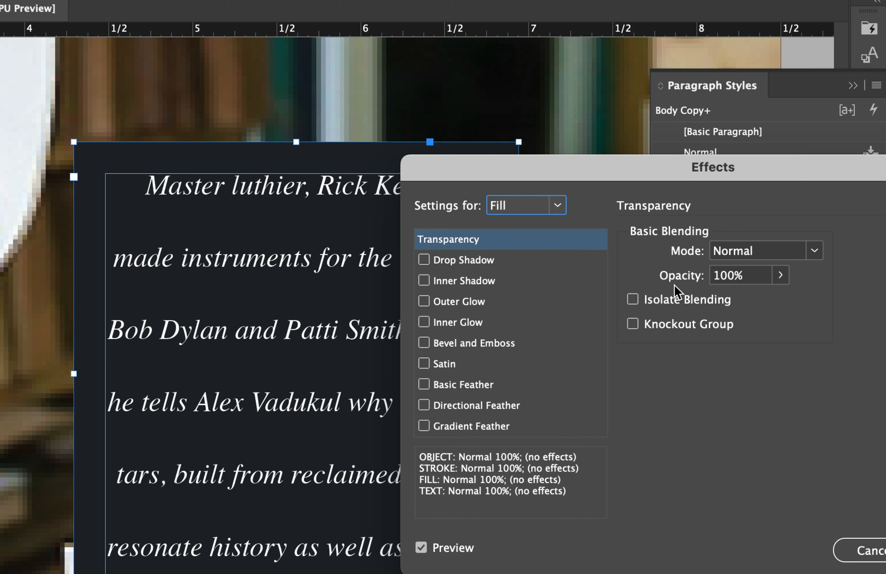
{"action": "left_click", "coordinate": [781, 275]}
{"action": "left_click_drag", "start_coordinate": [780, 301], "coordinate": [814, 315]}
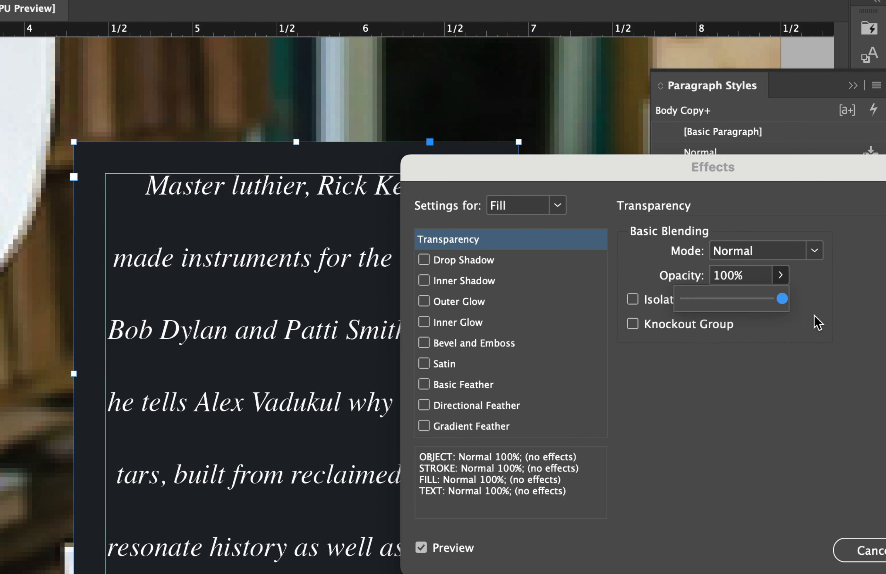
{"action": "left_click", "coordinate": [732, 257]}
{"action": "left_click", "coordinate": [739, 296]}
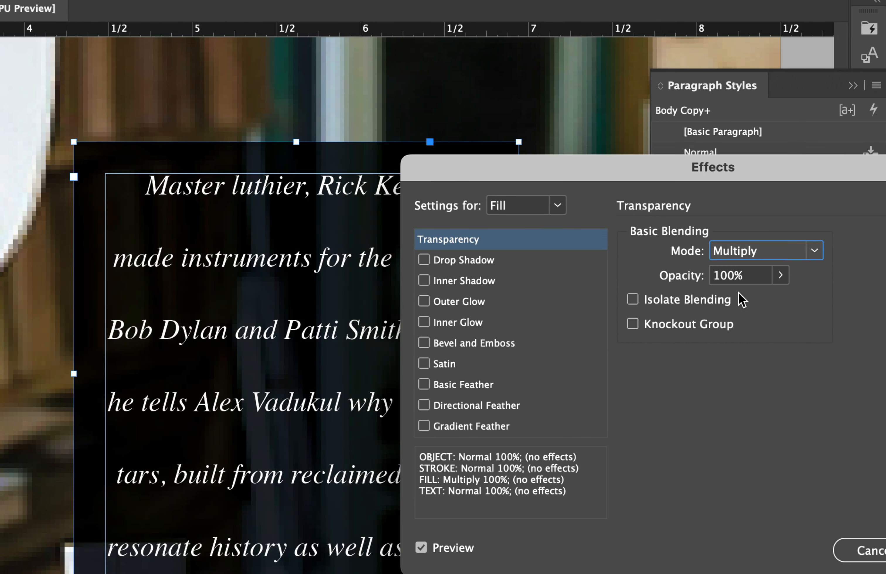
{"action": "left_click", "coordinate": [782, 280]}
{"action": "left_click_drag", "start_coordinate": [778, 297], "coordinate": [755, 305]}
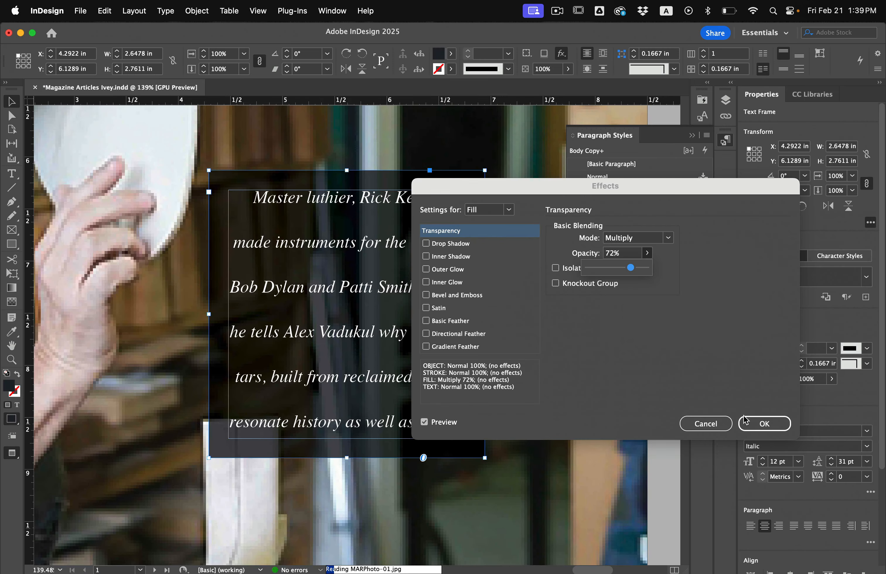
{"action": "left_click", "coordinate": [744, 420]}
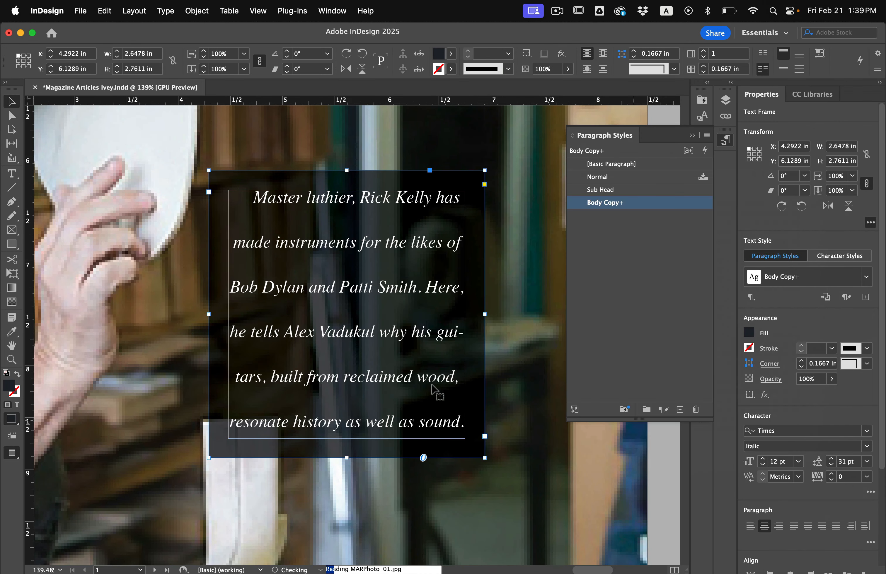
Deselect the introduction frame and review the whole opening page.
{"action": "left_click", "coordinate": [491, 363]}
{"action": "key", "text": "super+0"}
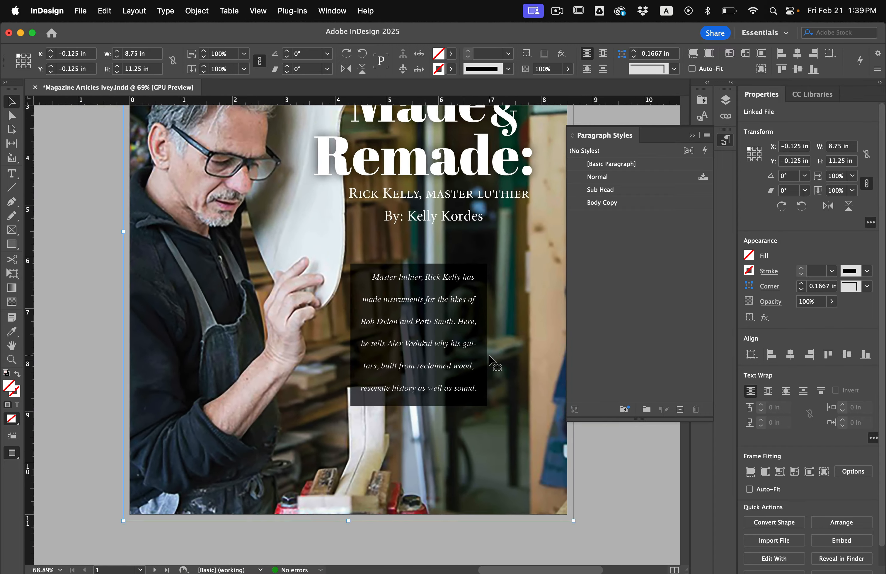
{"action": "left_click", "coordinate": [574, 446]}
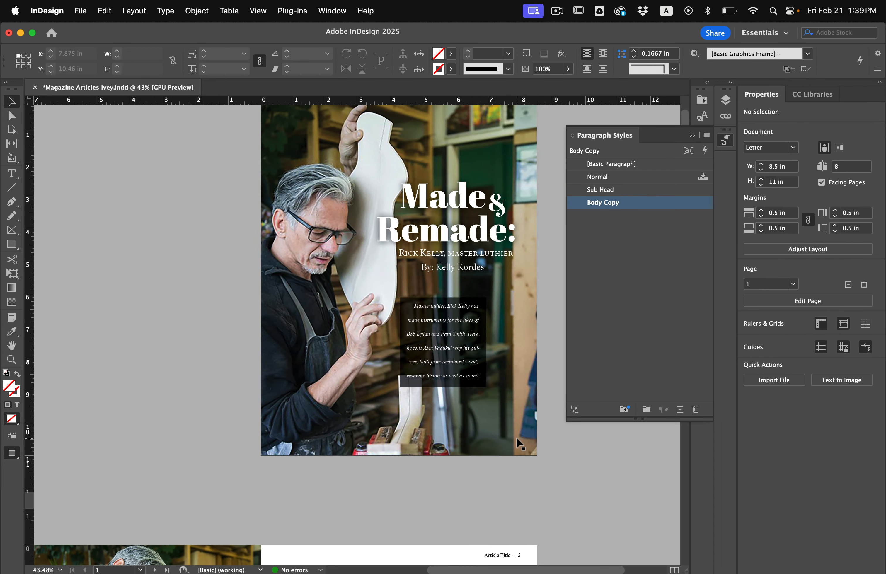
{"action": "scroll", "coordinate": [185, 256], "scroll_direction": "up", "scroll_amount": 2}
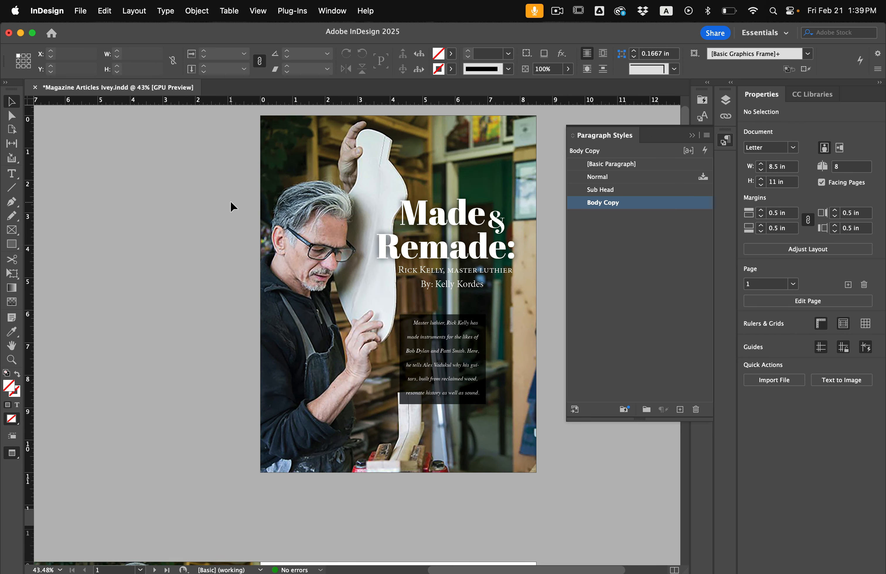
{"action": "scroll", "coordinate": [230, 201], "scroll_direction": "down", "scroll_amount": 5}
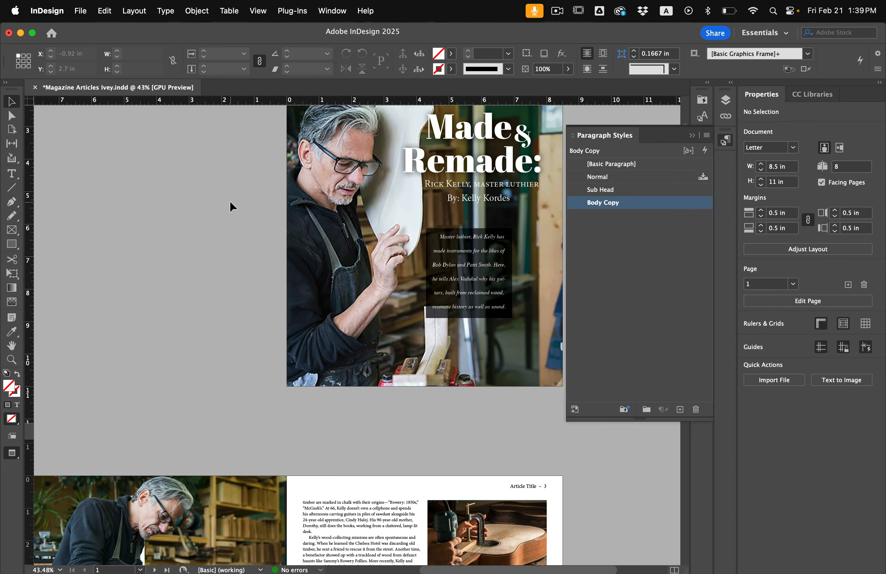
Try the introduction frame over page 2's photo and over its first text column, and undo the moves.
{"action": "left_click", "coordinate": [470, 257]}
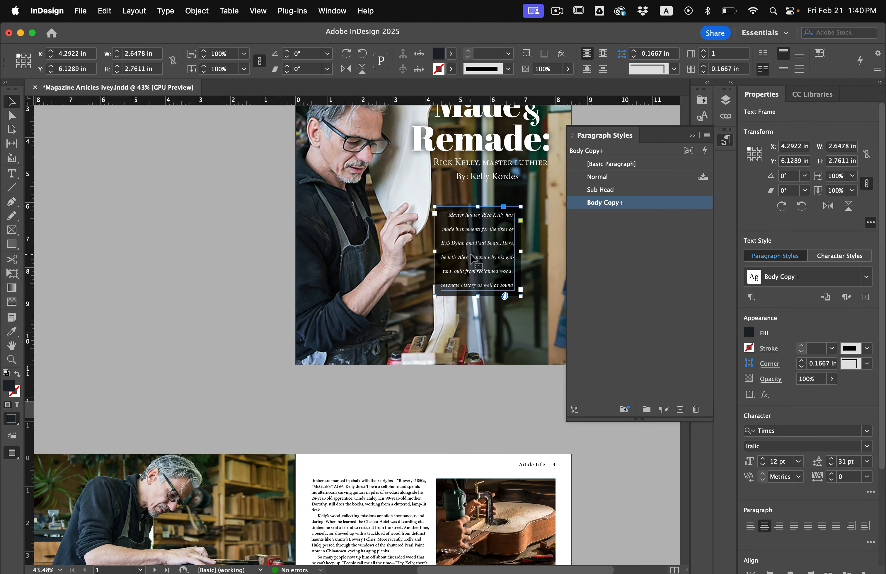
{"action": "left_click_drag", "start_coordinate": [471, 257], "coordinate": [186, 520]}
{"action": "scroll", "coordinate": [185, 522], "scroll_direction": "down", "scroll_amount": 8}
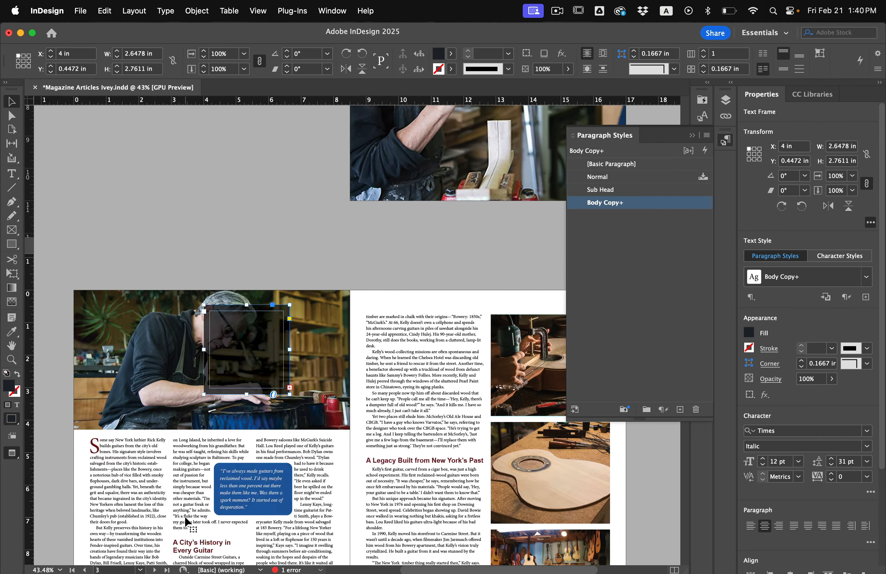
{"action": "scroll", "coordinate": [186, 520], "scroll_direction": "down", "scroll_amount": 8}
{"action": "left_click_drag", "start_coordinate": [296, 173], "coordinate": [335, 187]}
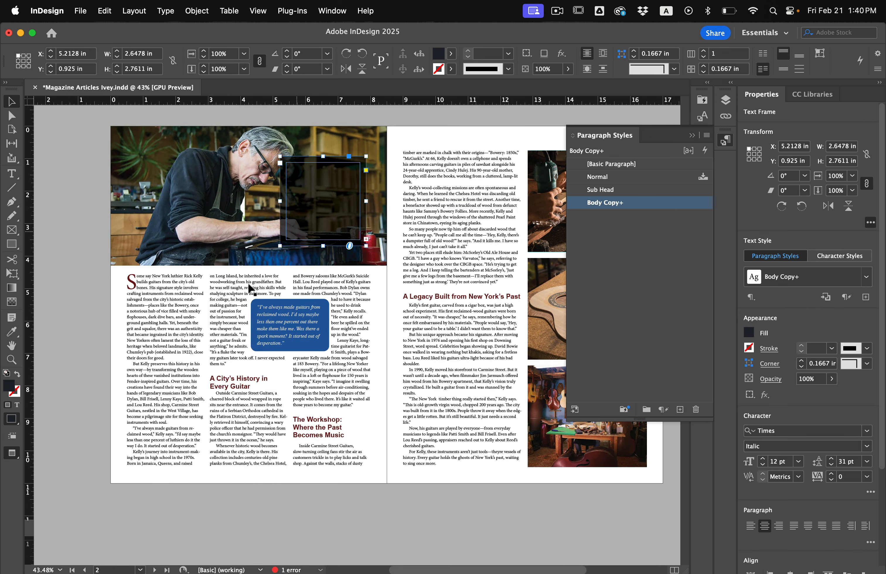
{"action": "left_click_drag", "start_coordinate": [328, 177], "coordinate": [170, 292]}
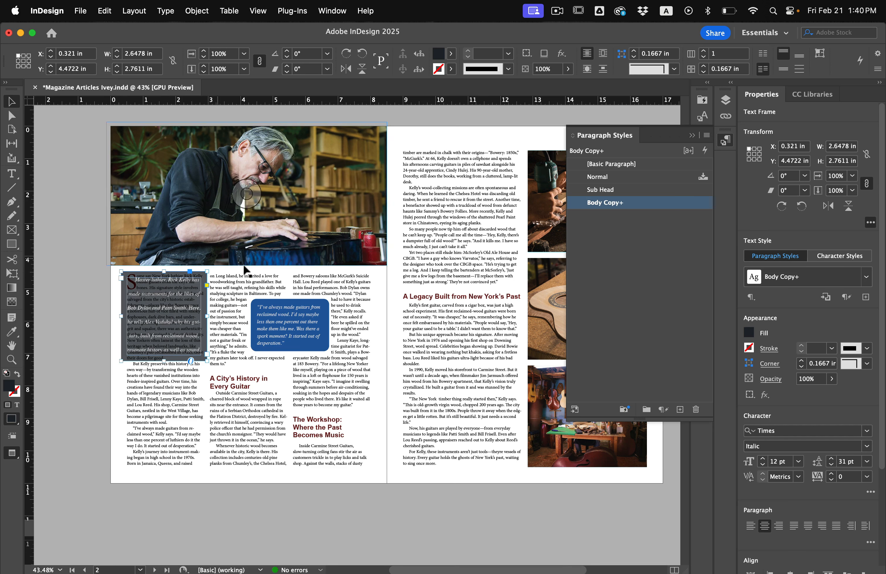
{"action": "key", "text": "super+z"}
{"action": "key", "text": "super+z"}
{"action": "key", "text": "super+z"}
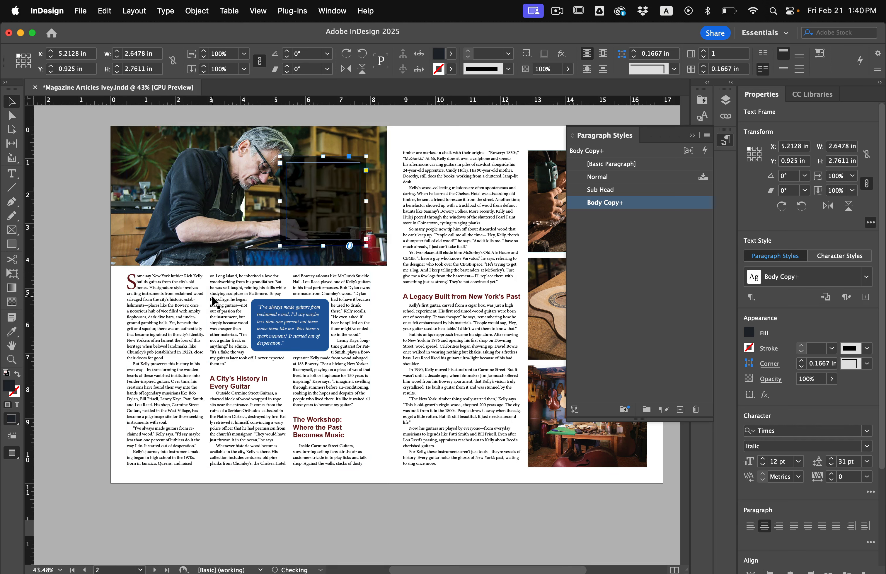
{"action": "scroll", "coordinate": [212, 296], "scroll_direction": "right", "scroll_amount": 5}
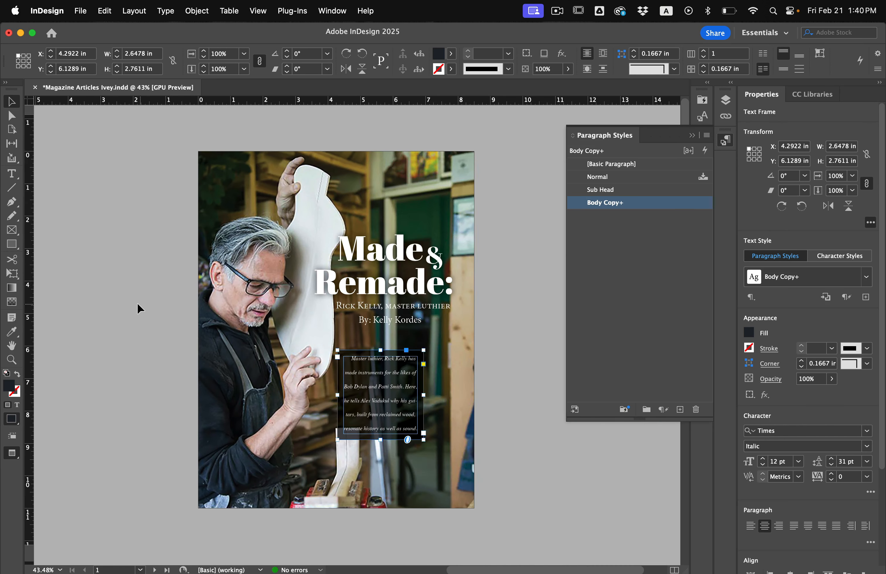
{"action": "left_click", "coordinate": [137, 304]}
Collapse the paragraph styles list and show guides and frame edges on the spread of pages 2 and 3.
{"action": "scroll", "coordinate": [137, 304], "scroll_direction": "down", "scroll_amount": 10}
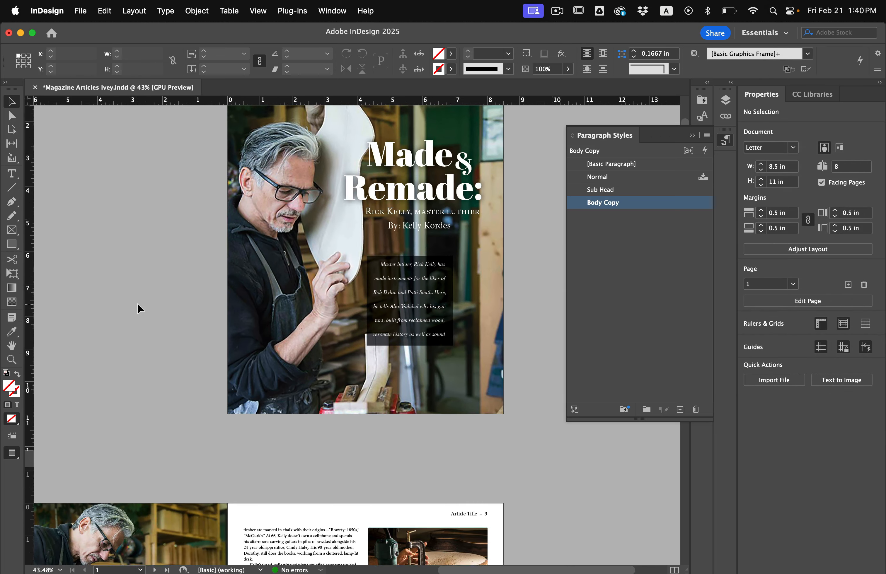
{"action": "scroll", "coordinate": [137, 304], "scroll_direction": "right", "scroll_amount": 2}
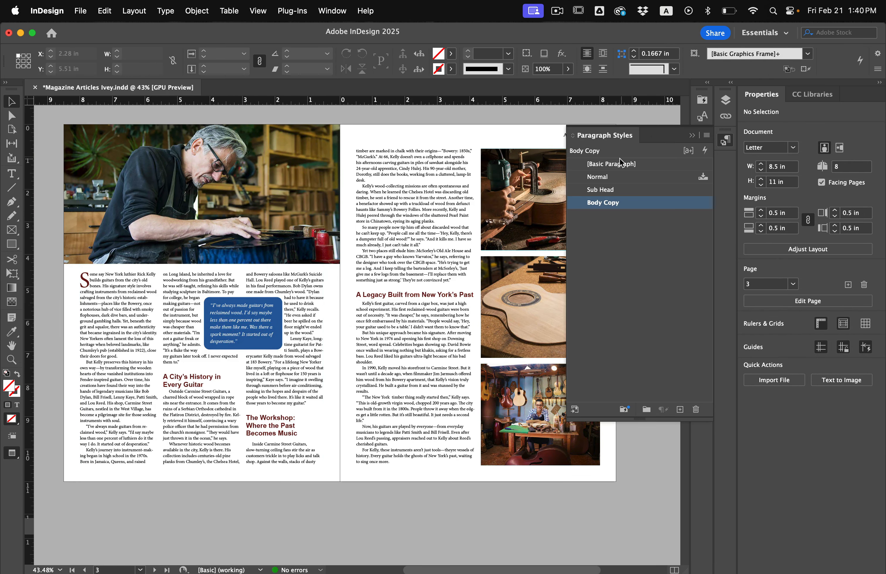
{"action": "left_click", "coordinate": [726, 142]}
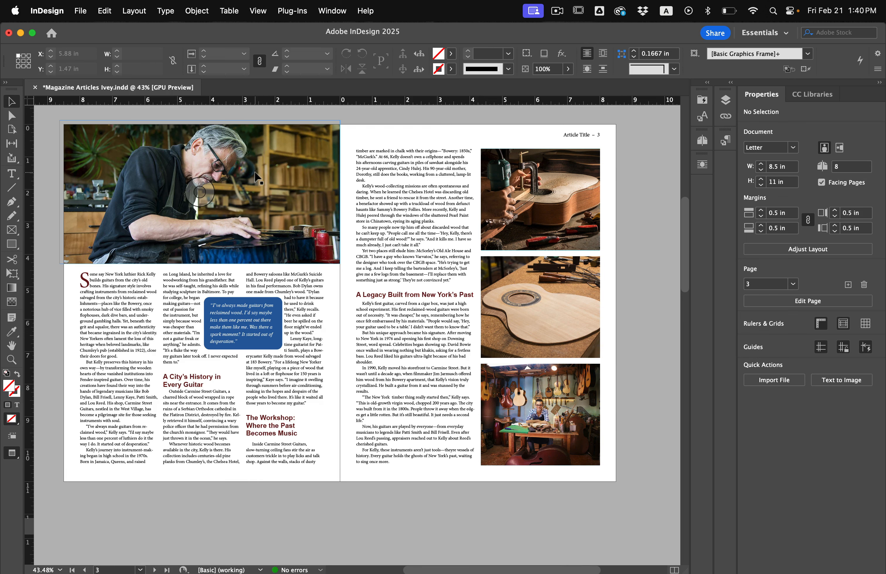
{"action": "key", "text": "w"}
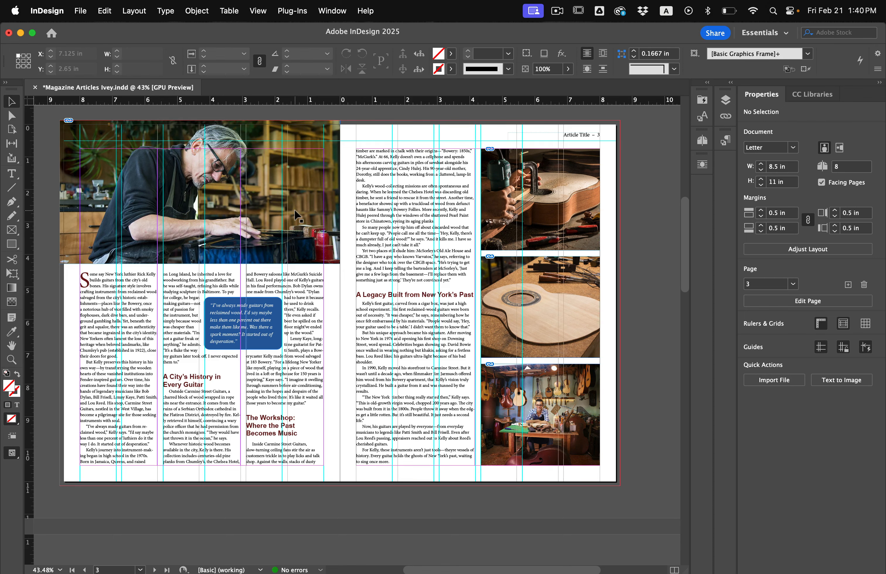
Look through the layouts of pages 4 to 7 and return to the spread of pages 2 and 3.
{"action": "scroll", "coordinate": [297, 215], "scroll_direction": "down", "scroll_amount": 10}
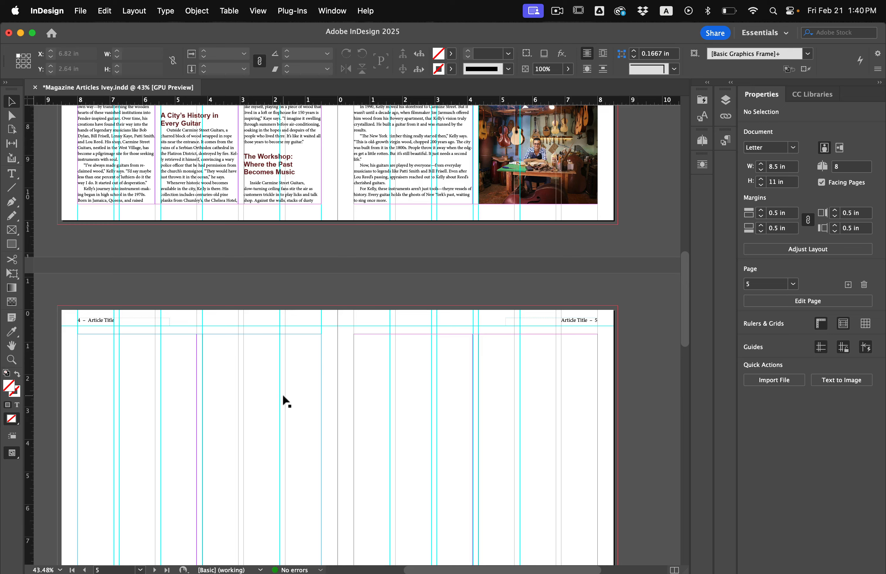
{"action": "scroll", "coordinate": [282, 394], "scroll_direction": "down", "scroll_amount": 5}
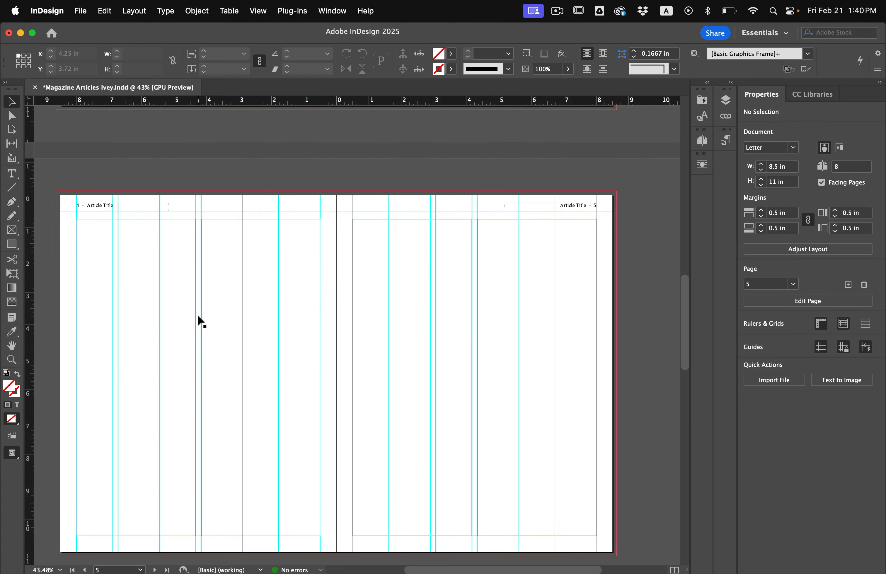
{"action": "scroll", "coordinate": [308, 353], "scroll_direction": "down", "scroll_amount": 5}
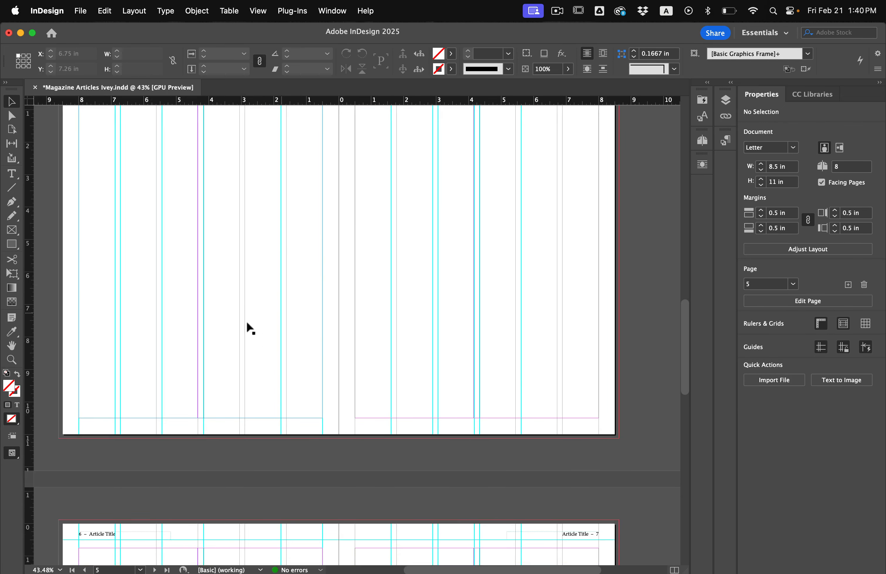
{"action": "scroll", "coordinate": [242, 298], "scroll_direction": "up", "scroll_amount": 4}
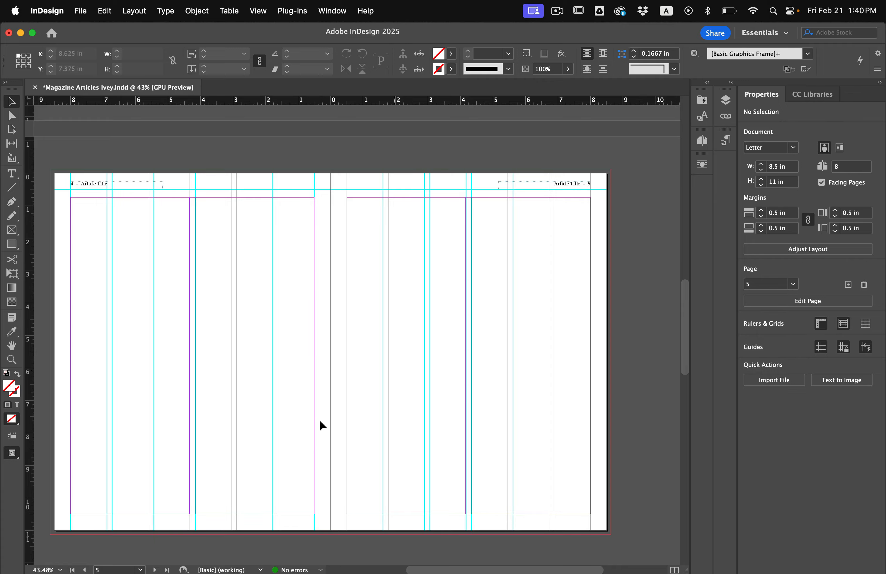
{"action": "scroll", "coordinate": [344, 452], "scroll_direction": "down", "scroll_amount": 10}
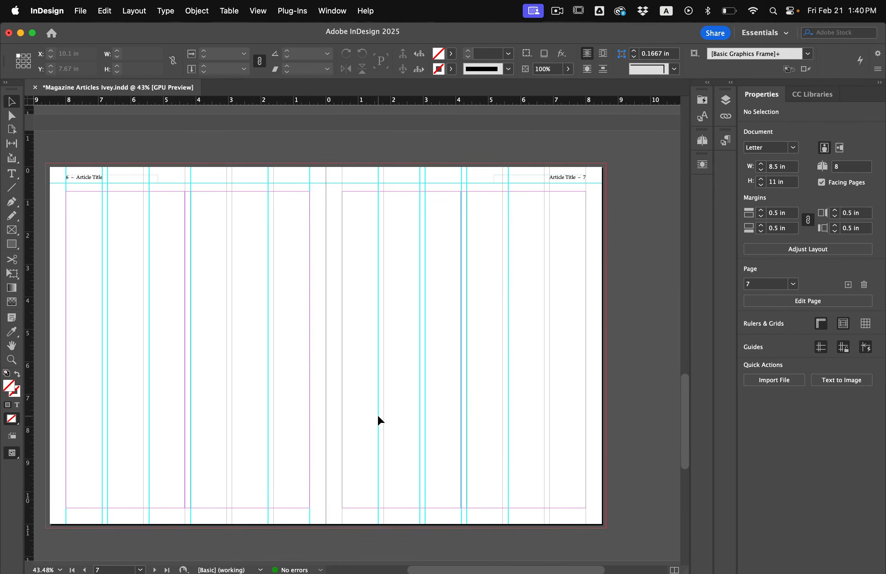
{"action": "scroll", "coordinate": [379, 418], "scroll_direction": "up", "scroll_amount": 20}
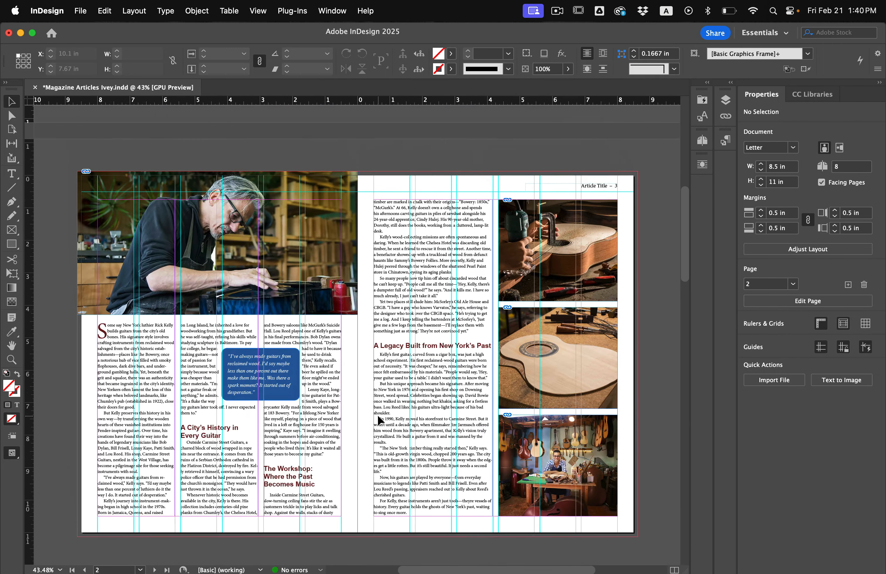
{"action": "scroll", "coordinate": [378, 420], "scroll_direction": "up", "scroll_amount": 2}
{"action": "scroll", "coordinate": [378, 417], "scroll_direction": "down", "scroll_amount": 3}
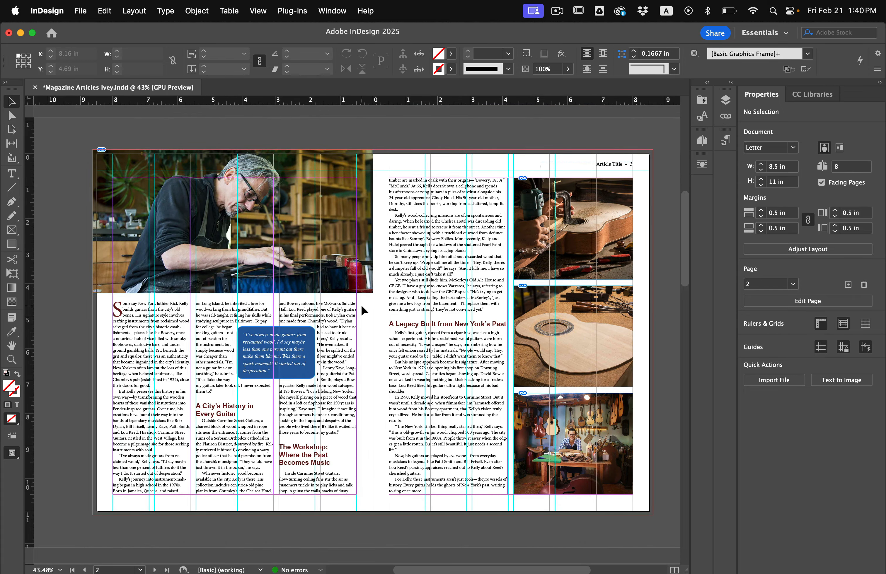
Replace "Article Title" in page 3's header with "Made & Remade", keeping the dash and page number.
{"action": "scroll", "coordinate": [620, 147], "scroll_direction": "up", "scroll_amount": 5}
{"action": "scroll", "coordinate": [621, 148], "scroll_direction": "up", "scroll_amount": 2}
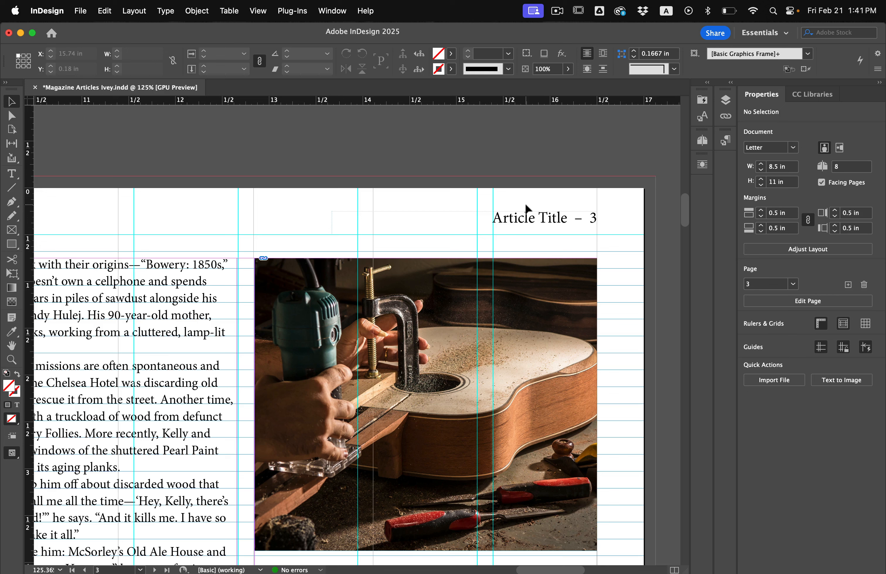
{"action": "left_click", "coordinate": [527, 219]}
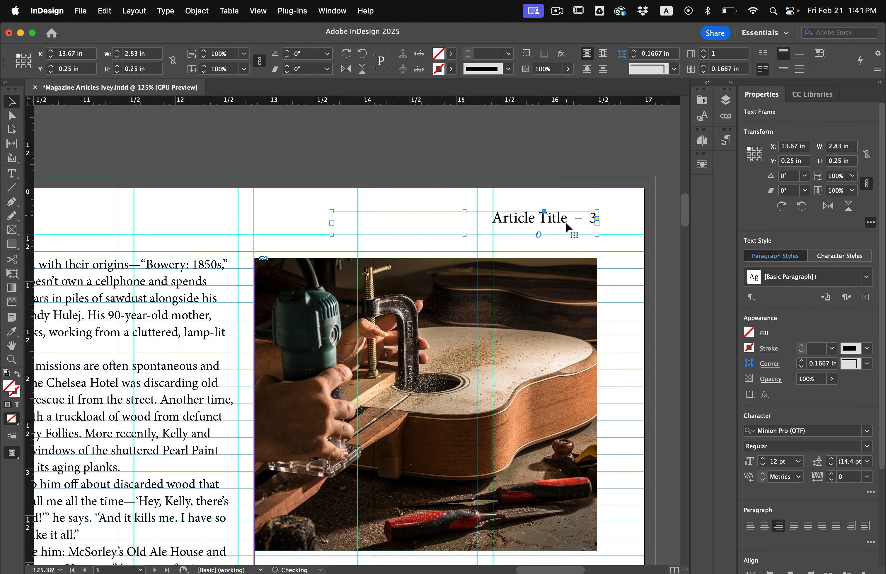
{"action": "double_click", "coordinate": [528, 228]}
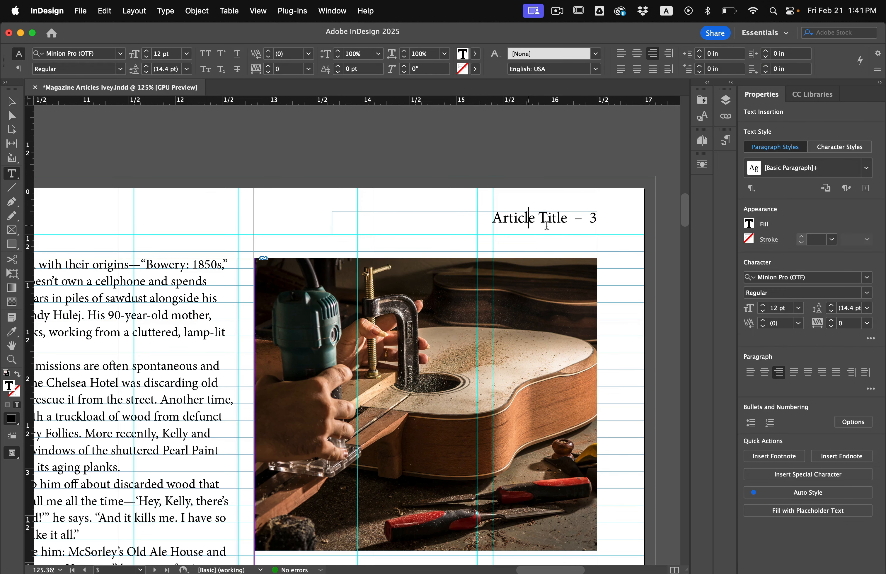
{"action": "left_click_drag", "start_coordinate": [569, 221], "coordinate": [476, 214]}
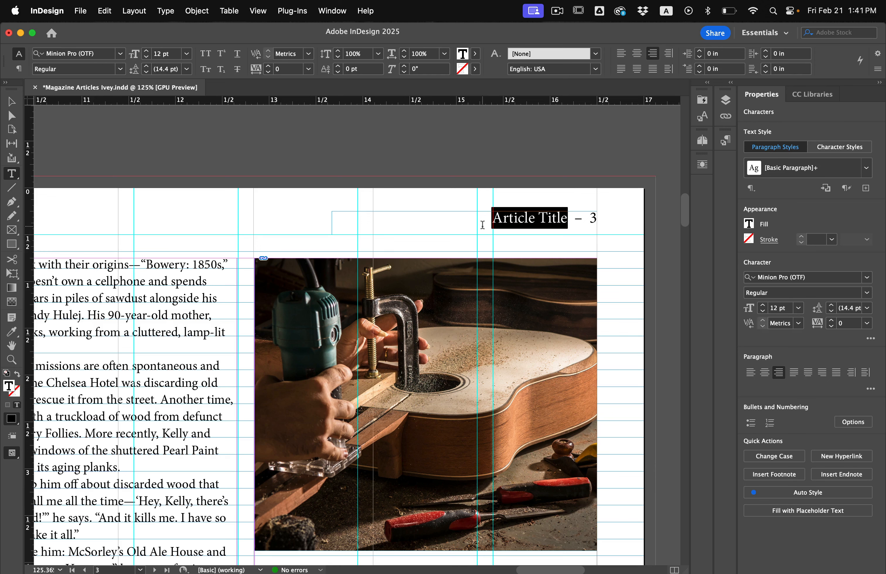
{"action": "type", "text": "Made & Re"}
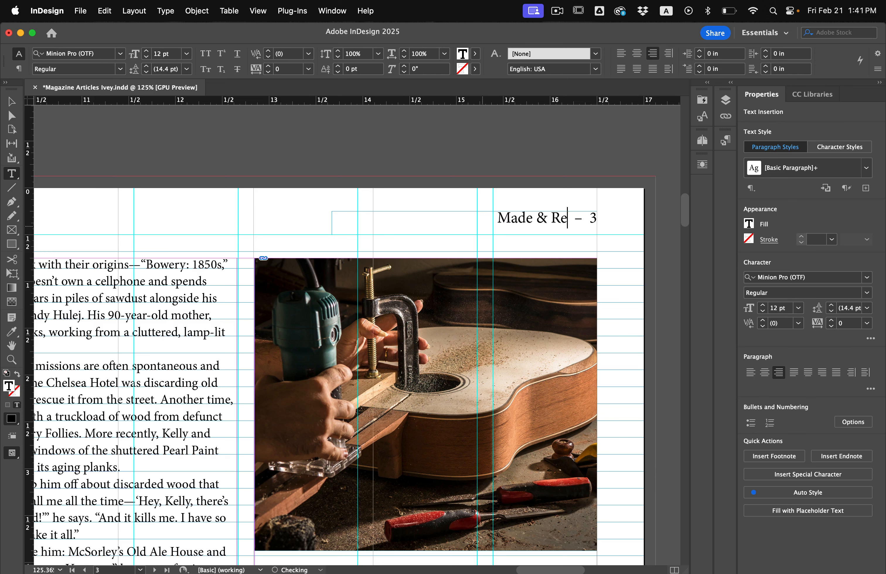
{"action": "type", "text": "made"}
{"action": "key", "text": "Escape"}
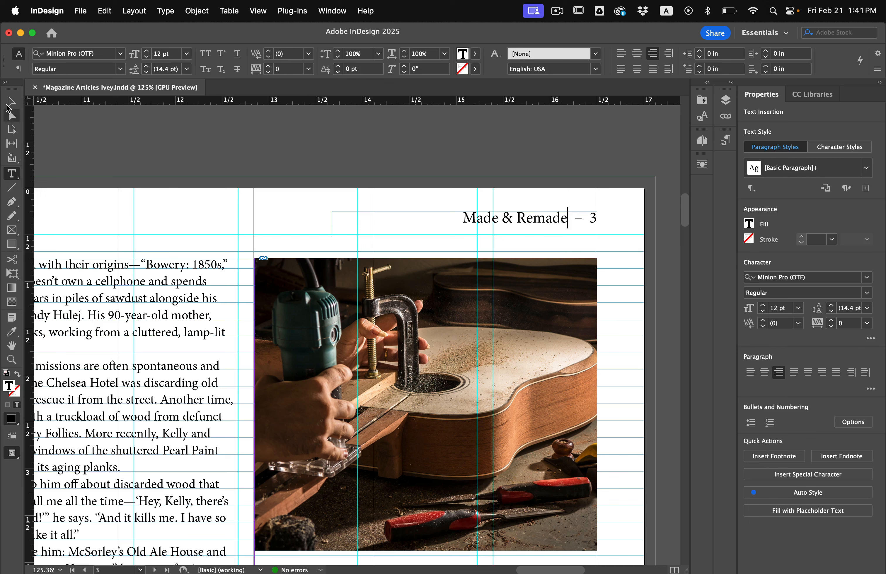
{"action": "left_click", "coordinate": [520, 198]}
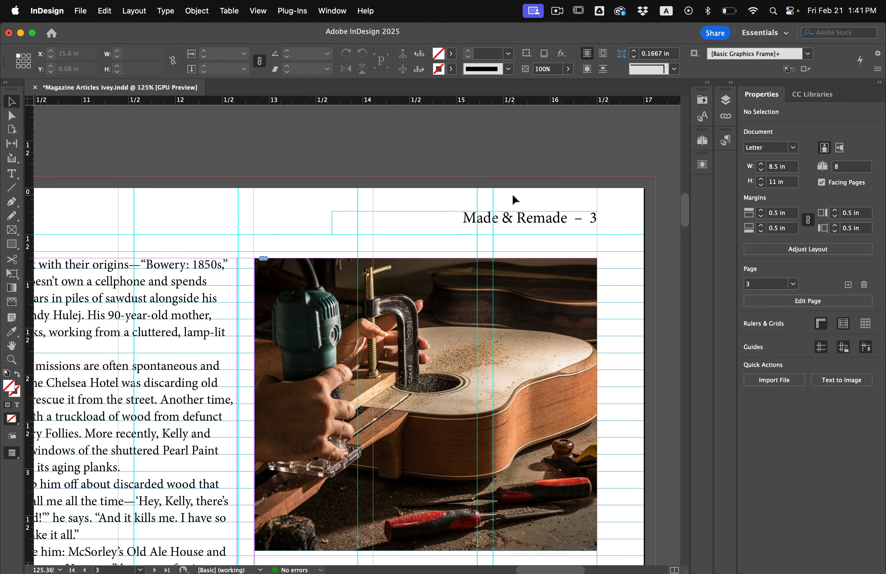
Move the photo on page 2 down off the page header, to a Y position of about 1 in.
{"action": "scroll", "coordinate": [506, 210], "scroll_direction": "down", "scroll_amount": 5}
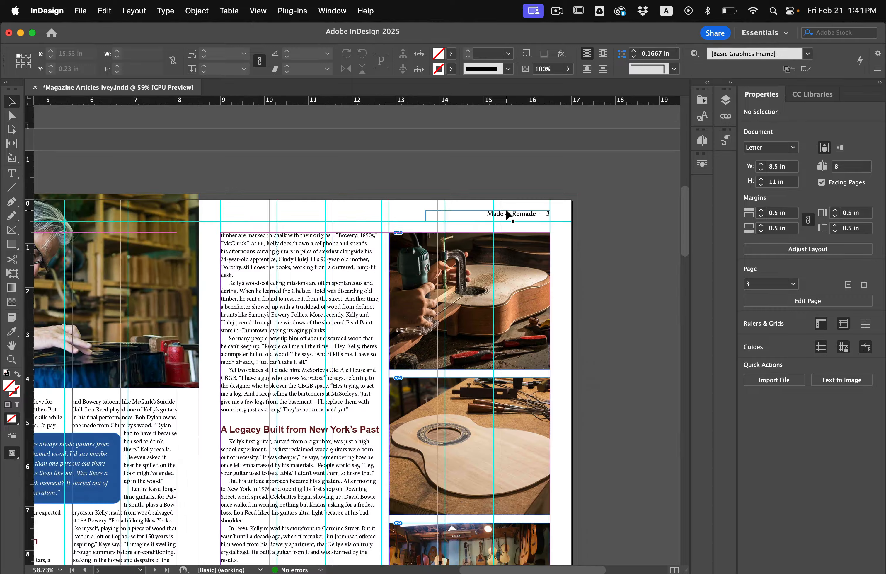
{"action": "scroll", "coordinate": [506, 210], "scroll_direction": "left", "scroll_amount": 9}
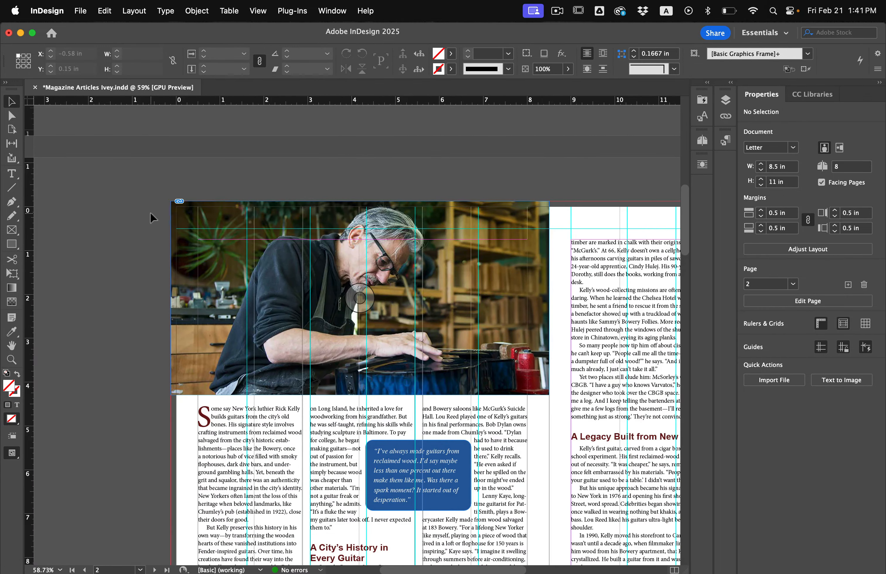
{"action": "scroll", "coordinate": [150, 212], "scroll_direction": "up", "scroll_amount": 4}
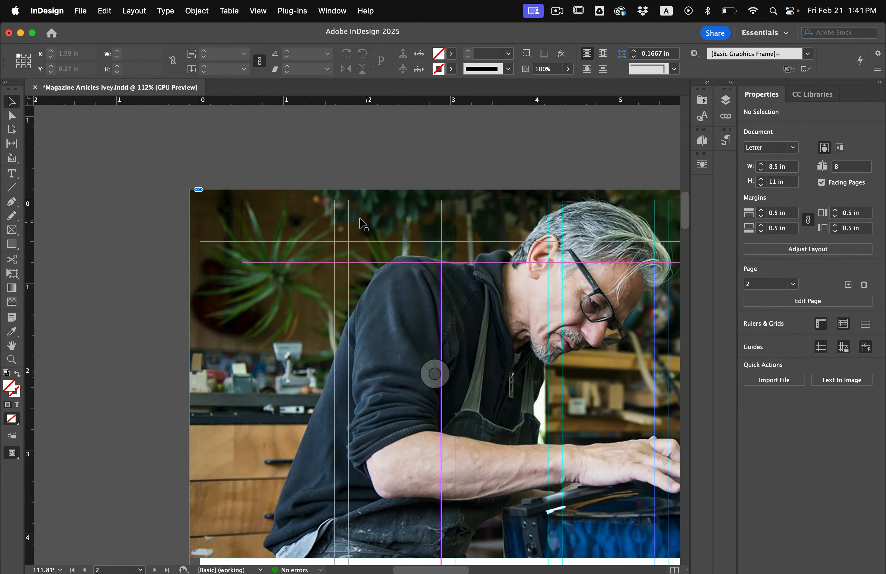
{"action": "left_click_drag", "start_coordinate": [358, 217], "coordinate": [370, 306]}
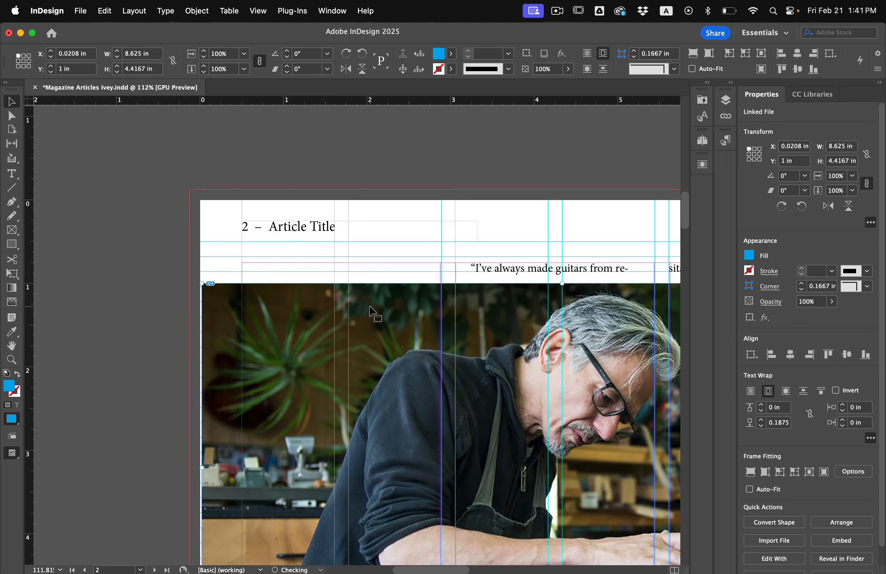
Override page 2's header frame and replace "Article Title" with "Made & Remade", keeping the page number and dash.
{"action": "left_click", "coordinate": [291, 227]}
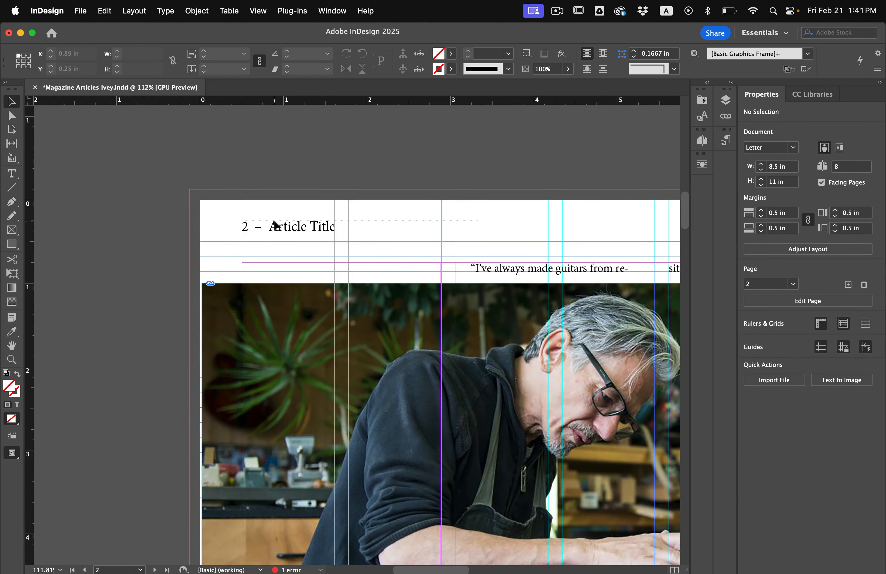
{"action": "left_click", "coordinate": [280, 233], "text": "shift+super"}
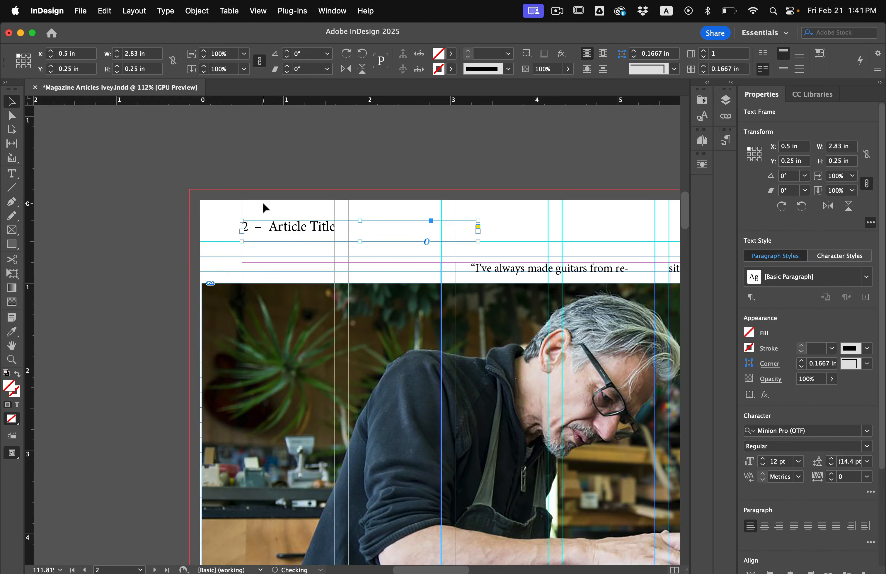
{"action": "scroll", "coordinate": [263, 202], "scroll_direction": "up", "scroll_amount": 5}
{"action": "double_click", "coordinate": [287, 239]}
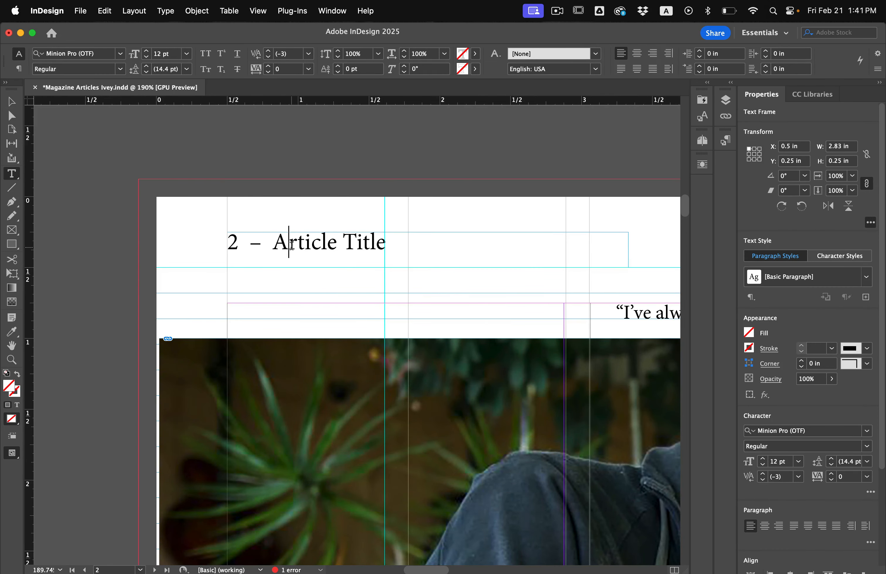
{"action": "left_click_drag", "start_coordinate": [272, 242], "coordinate": [439, 229]}
{"action": "type", "text": "Made & Remade"}
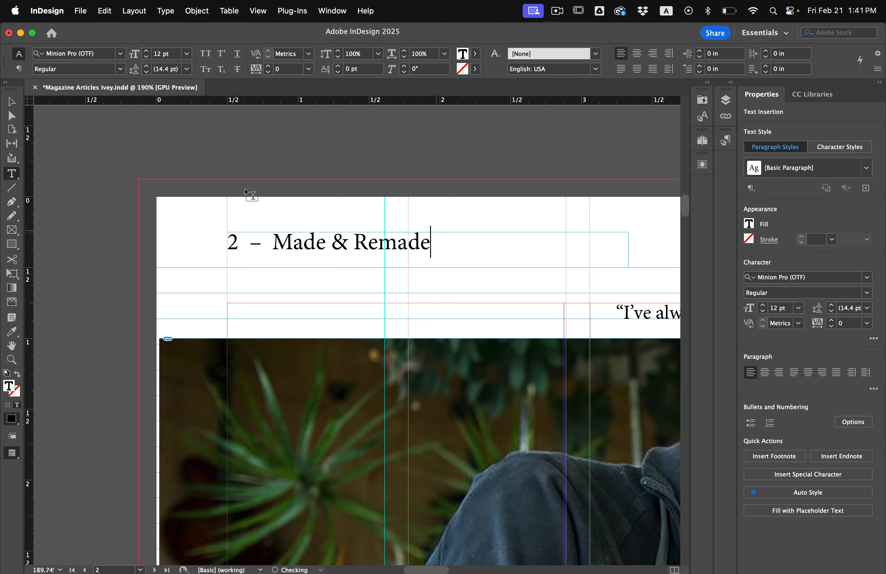
{"action": "key", "text": "Escape"}
{"action": "left_click", "coordinate": [99, 174]}
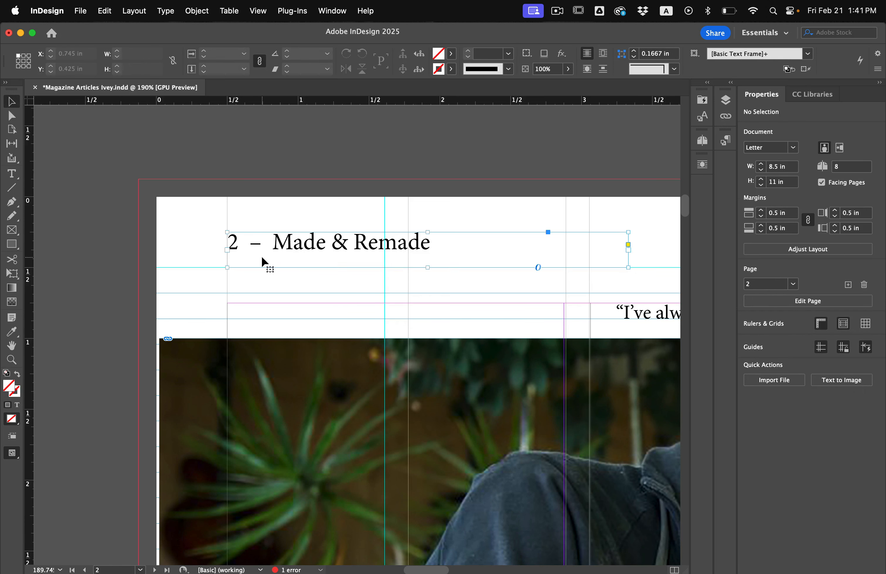
Bring page 2's header text frame to the front of the stacking order.
{"action": "left_click", "coordinate": [283, 262]}
{"action": "left_click", "coordinate": [196, 18]}
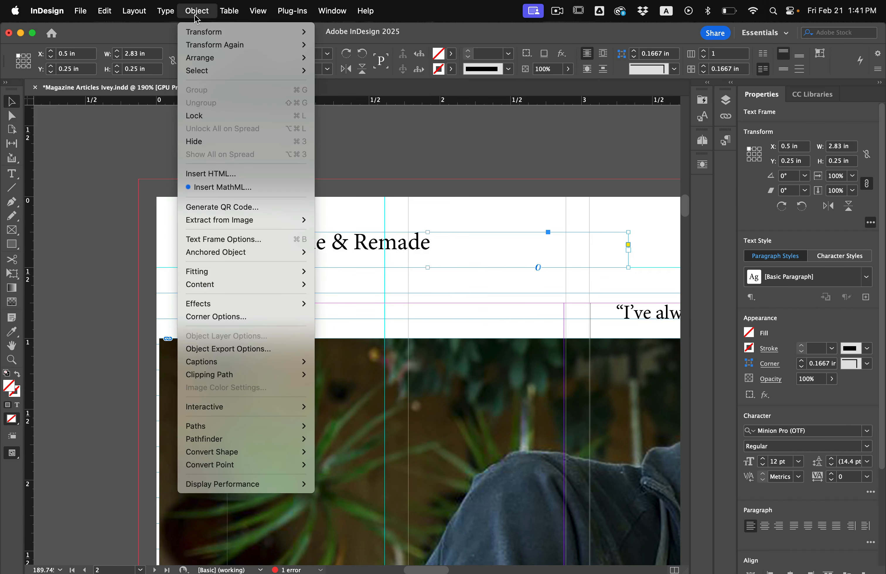
{"action": "mouse_move", "coordinate": [199, 37]}
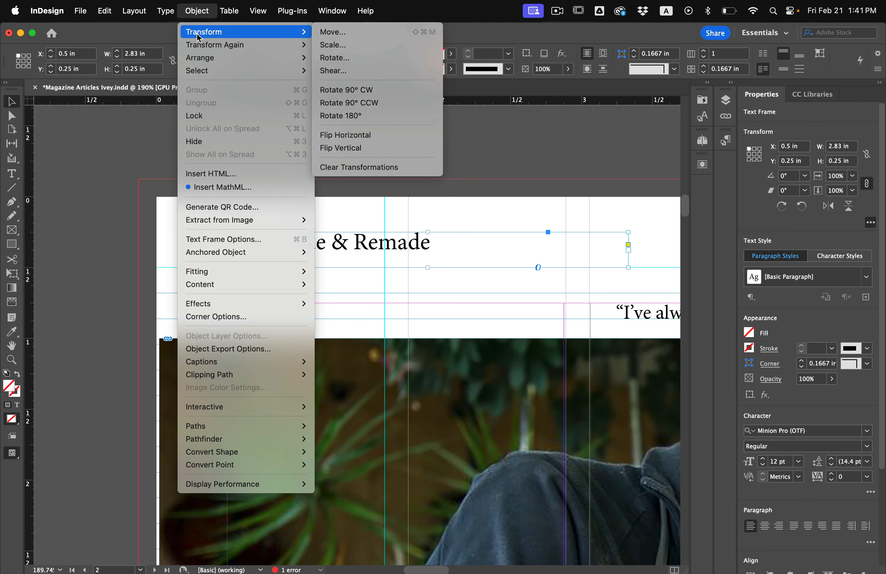
{"action": "mouse_move", "coordinate": [200, 58]}
{"action": "left_click", "coordinate": [338, 59]}
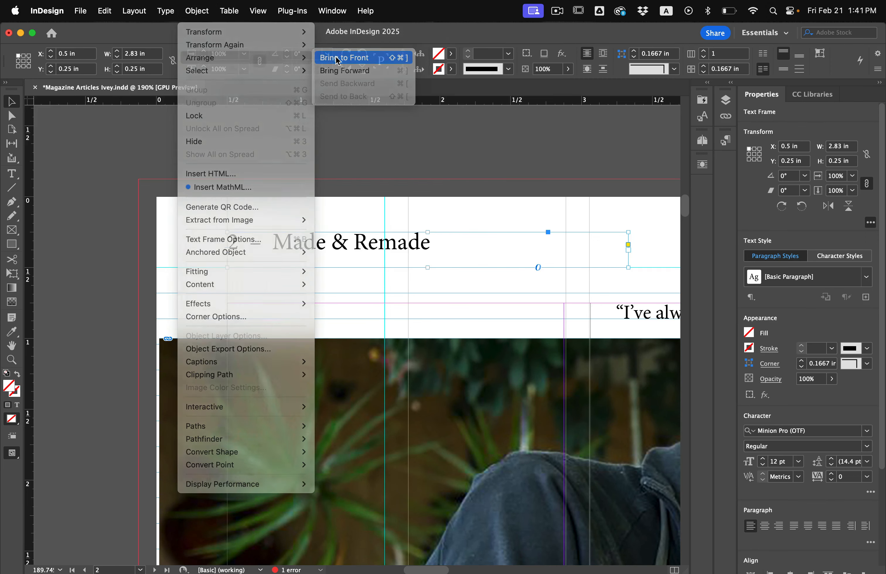
Move the photo on page 2 back up to the bleed corner, at X -0.125 in and Y -0.125 in.
{"action": "scroll", "coordinate": [255, 223], "scroll_direction": "down", "scroll_amount": 5}
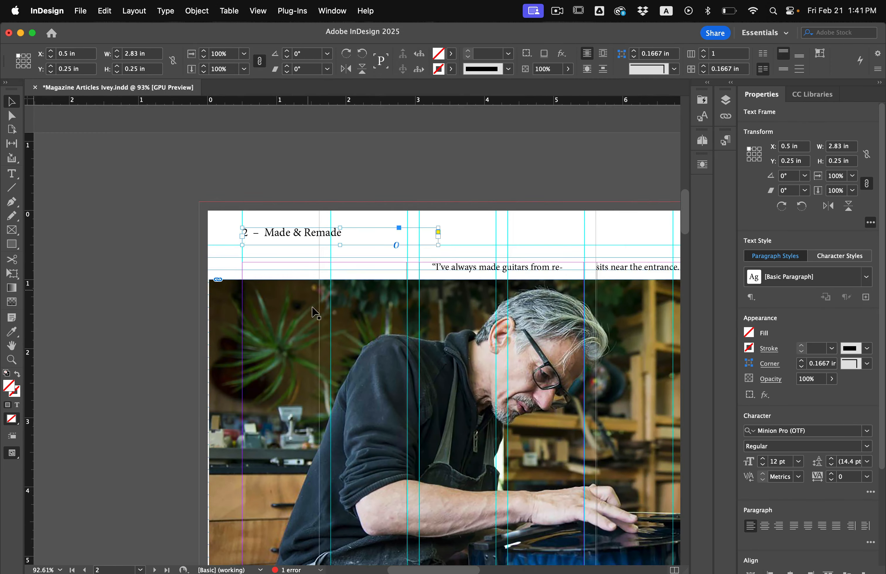
{"action": "left_click_drag", "start_coordinate": [315, 314], "coordinate": [302, 245]}
{"action": "scroll", "coordinate": [302, 243], "scroll_direction": "up", "scroll_amount": 3}
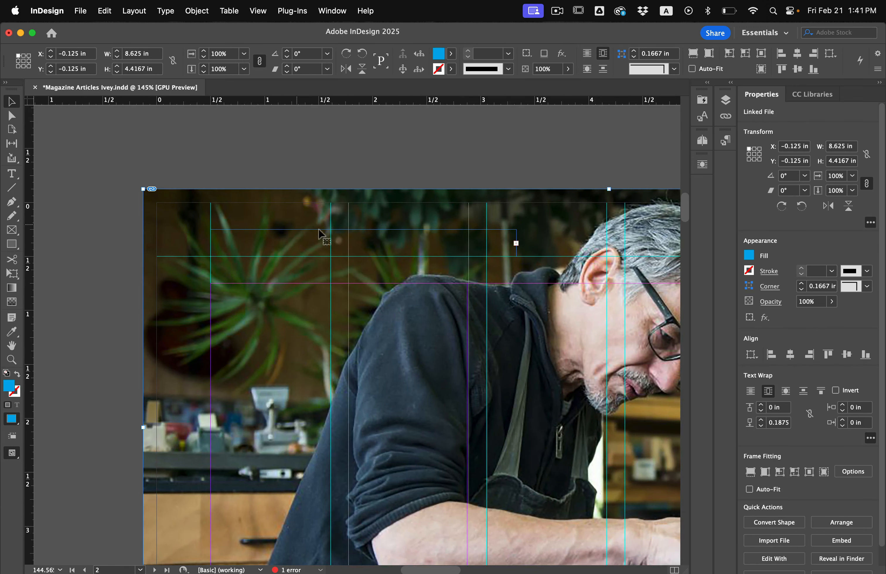
Reposition page 2's header frame over the photo at X 0.5 in and Y about 0.31 in.
{"action": "left_click", "coordinate": [318, 232]}
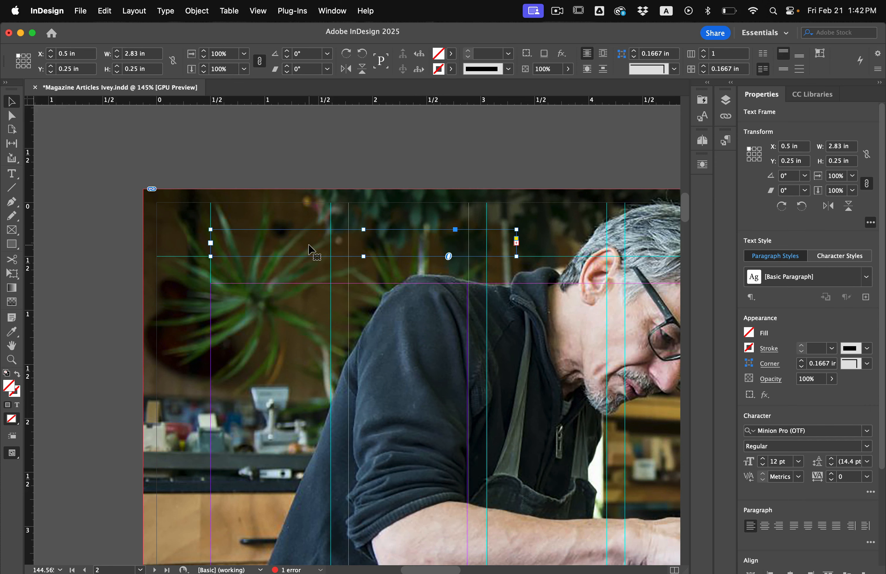
{"action": "scroll", "coordinate": [309, 246], "scroll_direction": "down", "scroll_amount": 2}
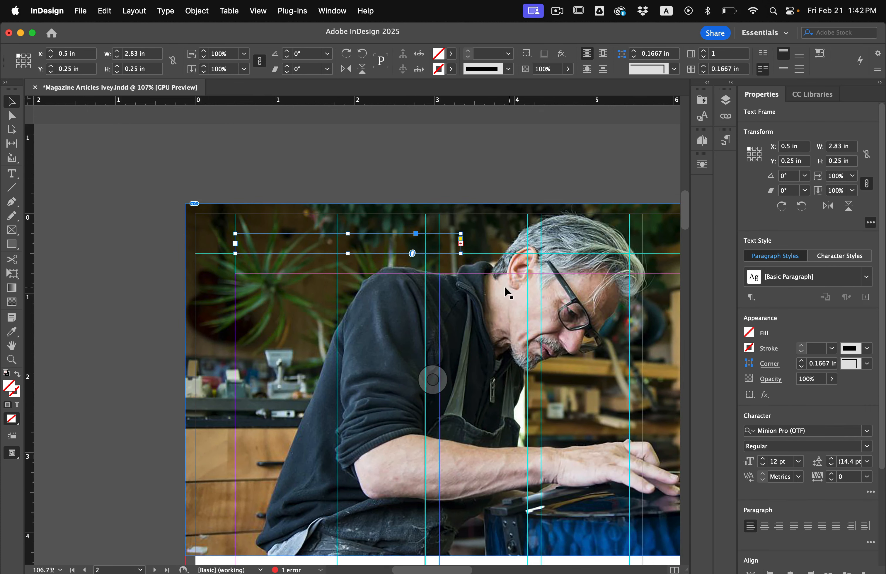
{"action": "left_click_drag", "start_coordinate": [376, 244], "coordinate": [199, 253]}
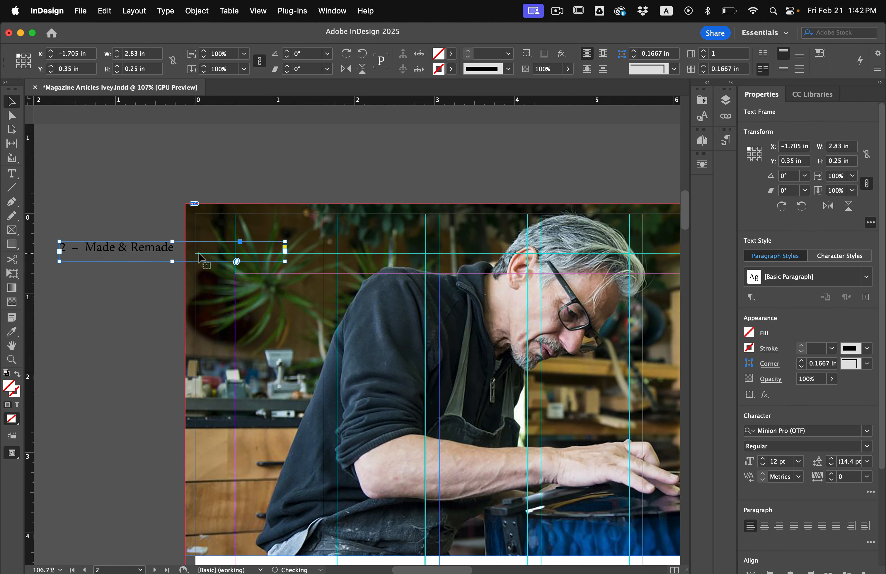
{"action": "left_click_drag", "start_coordinate": [142, 258], "coordinate": [325, 252]}
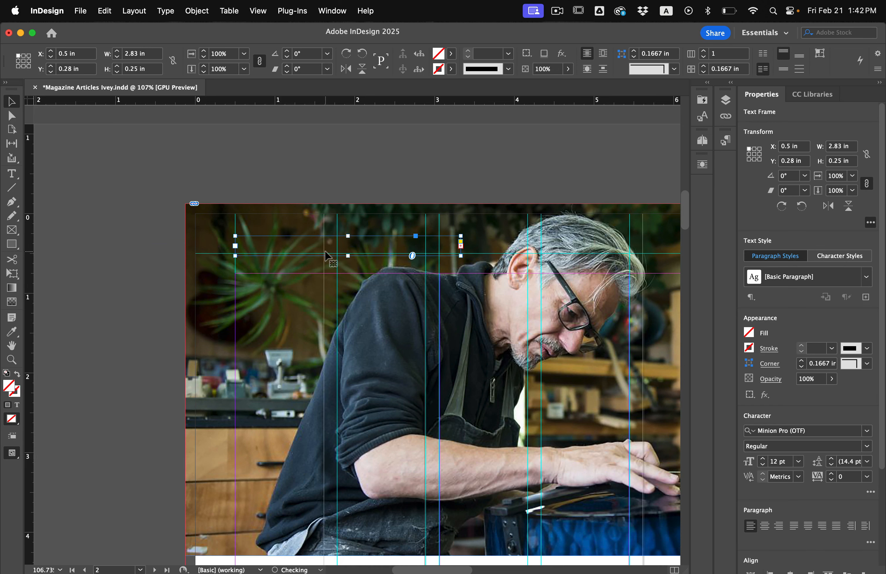
{"action": "key", "text": "Down"}
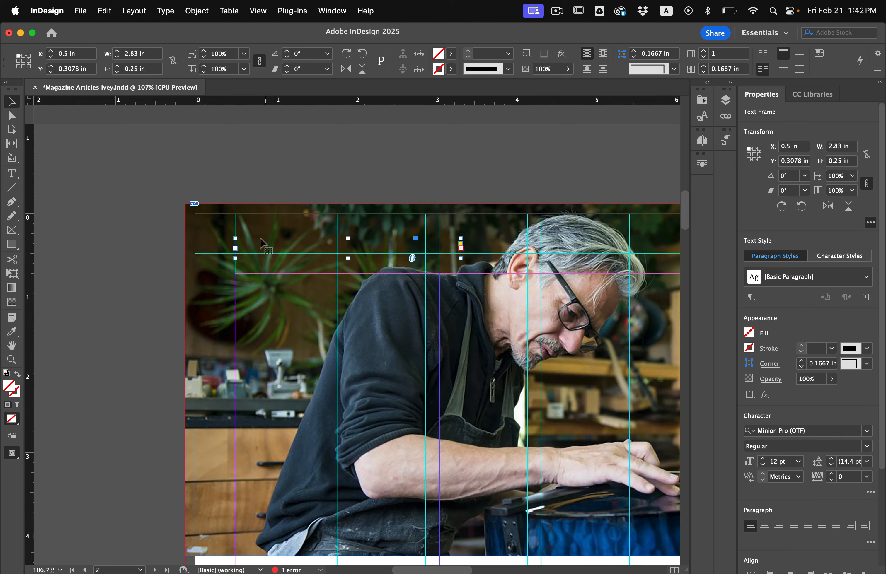
Set page 2's header text frame to ignore text wrap.
{"action": "left_click", "coordinate": [203, 9]}
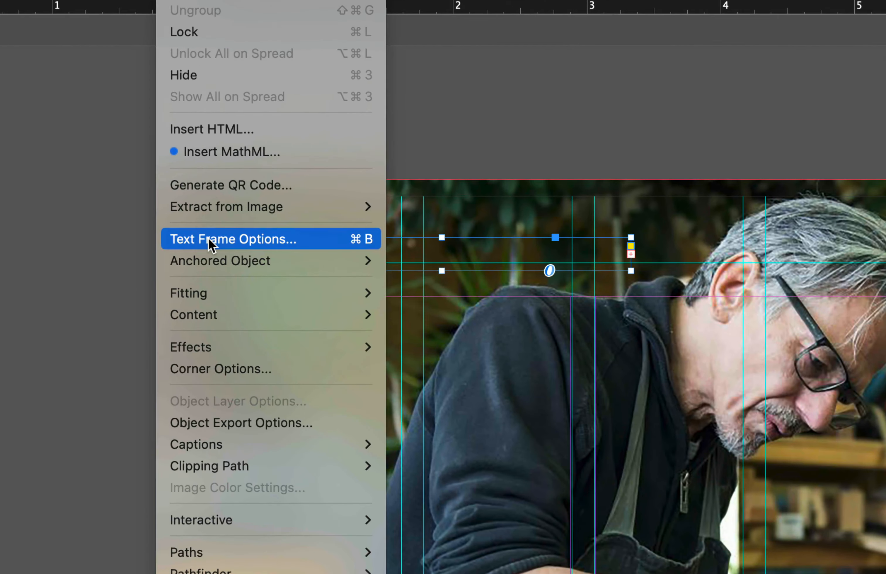
{"action": "left_click", "coordinate": [210, 241]}
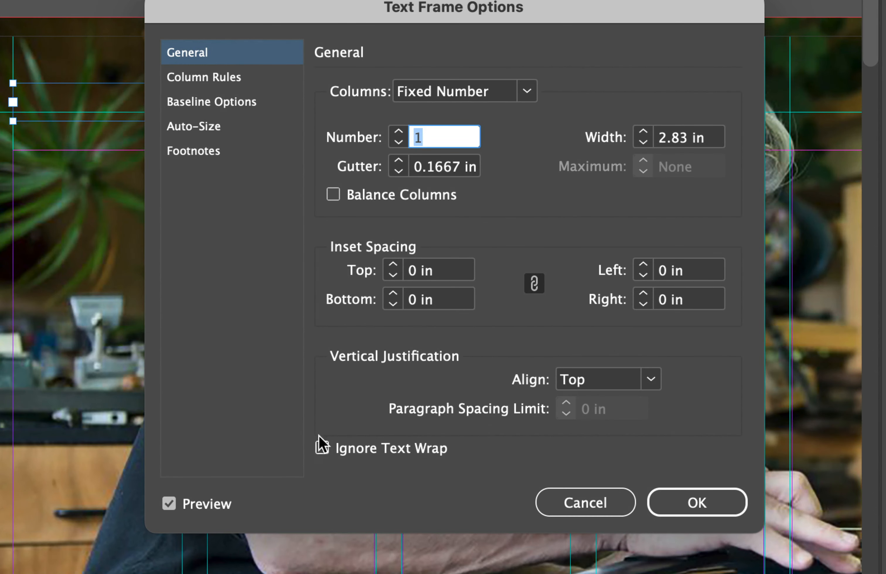
{"action": "left_click", "coordinate": [398, 431]}
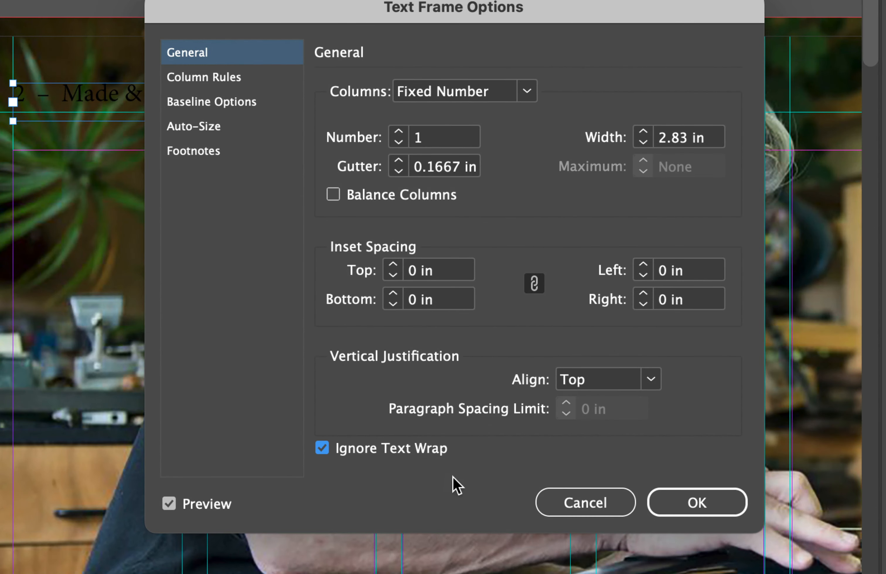
{"action": "left_click", "coordinate": [690, 499]}
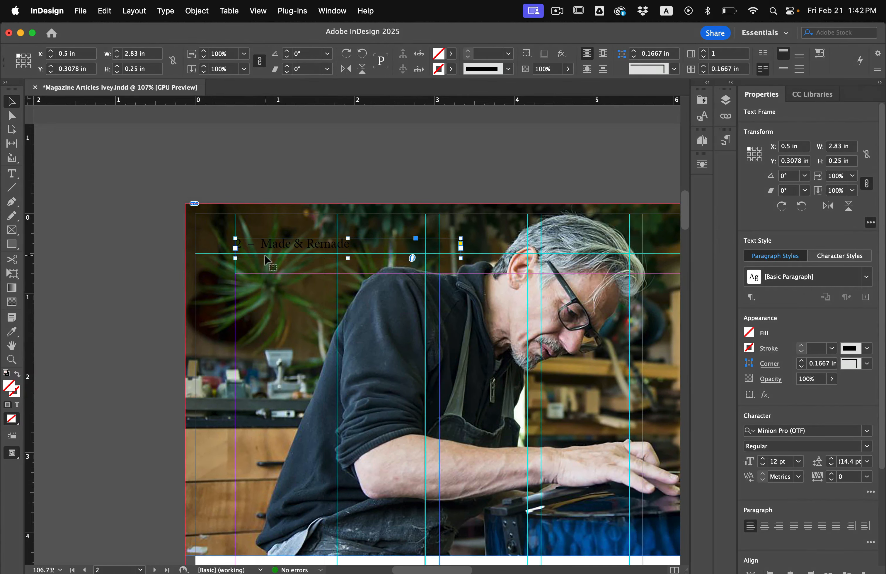
Recolor all of page 2's header text to [Paper] and show the layout in preview without guides.
{"action": "triple_click", "coordinate": [267, 252]}
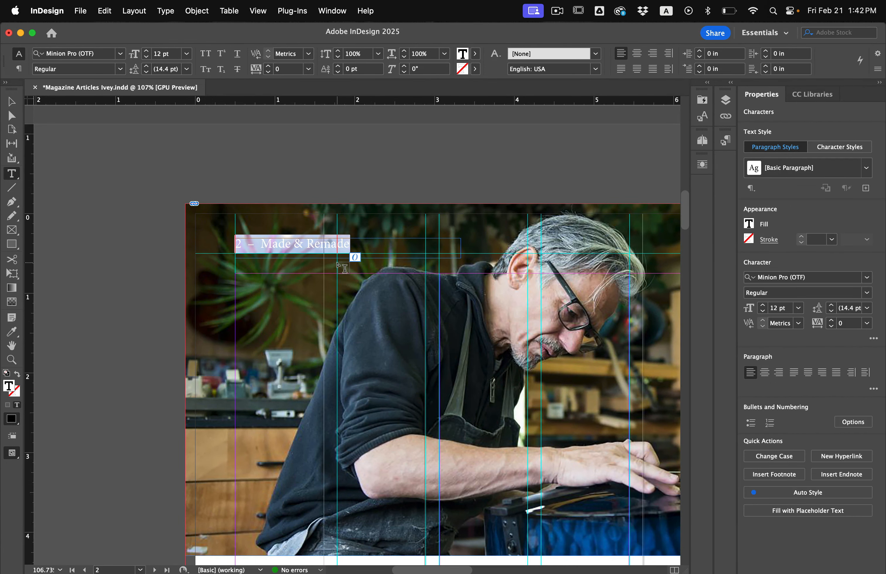
{"action": "left_click", "coordinate": [475, 53]}
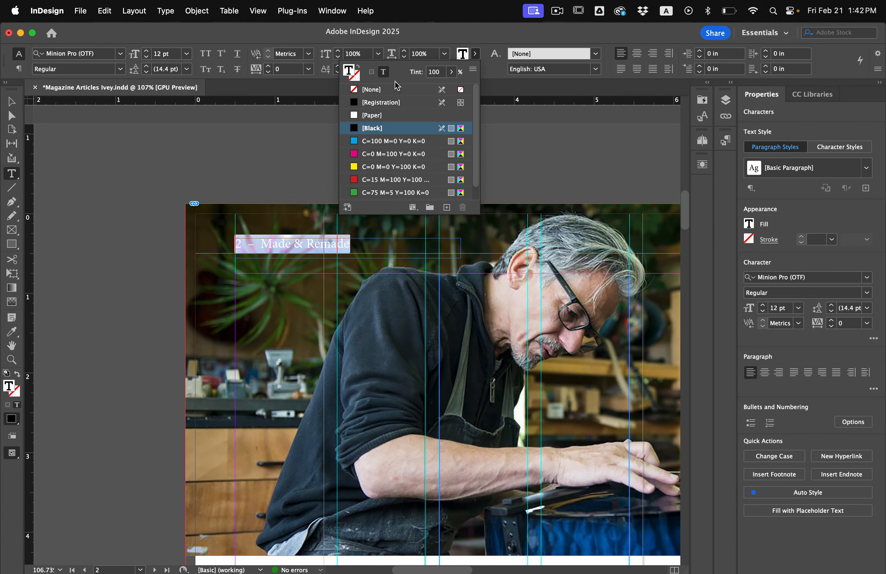
{"action": "left_click", "coordinate": [385, 116]}
{"action": "left_click", "coordinate": [11, 102]}
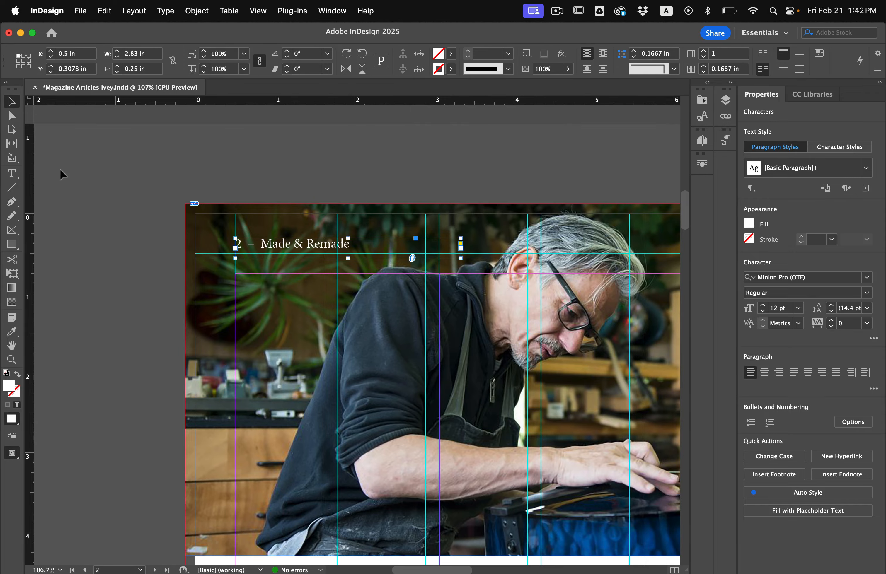
{"action": "left_click", "coordinate": [61, 171]}
{"action": "key", "text": "w"}
Review the photo opener on page 1 and the headers, text and photos on the spread of pages 2 and 3.
{"action": "scroll", "coordinate": [90, 225], "scroll_direction": "down", "scroll_amount": 5}
{"action": "scroll", "coordinate": [90, 229], "scroll_direction": "down", "scroll_amount": 1}
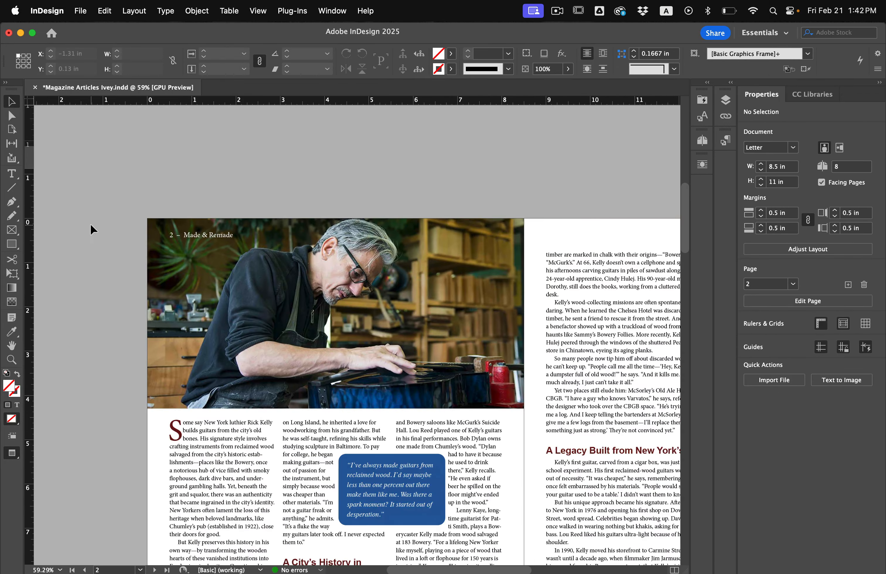
{"action": "scroll", "coordinate": [91, 225], "scroll_direction": "down", "scroll_amount": 4}
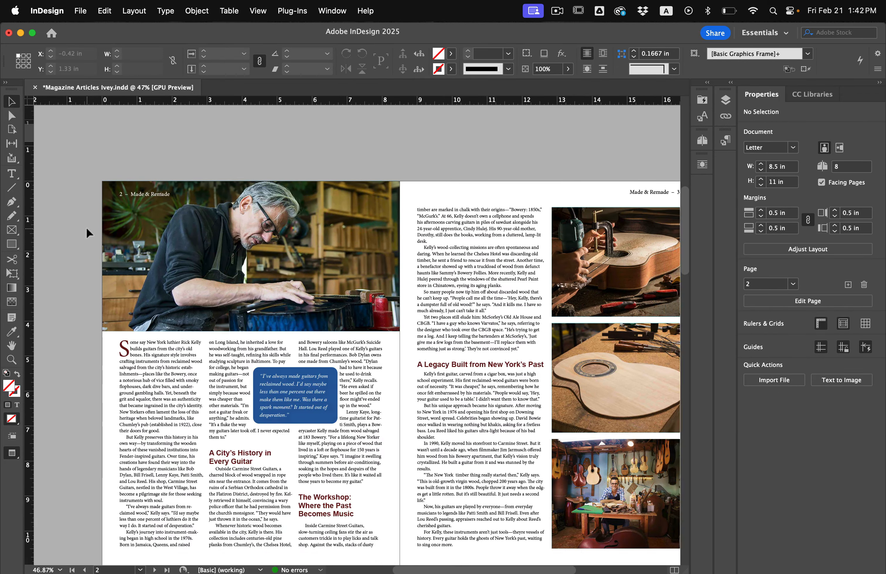
{"action": "scroll", "coordinate": [86, 227], "scroll_direction": "down", "scroll_amount": 1}
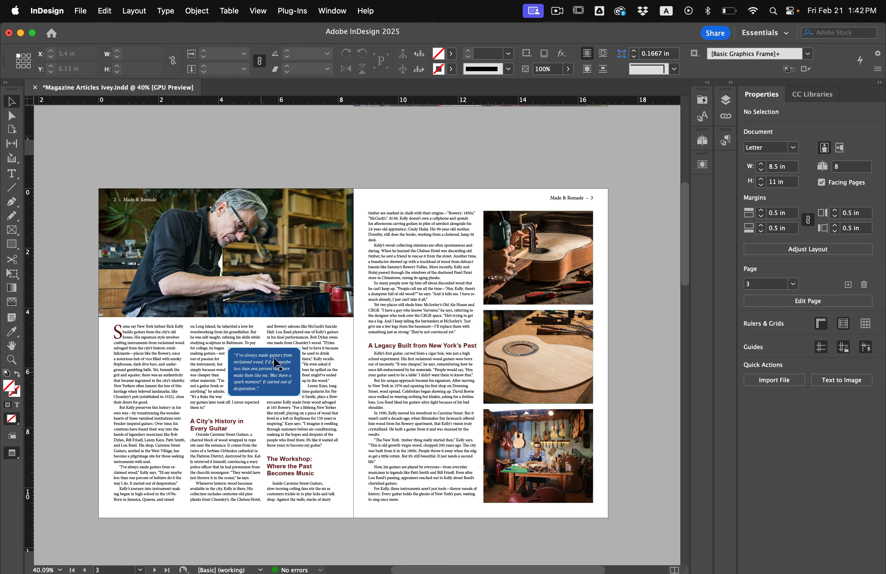
{"action": "scroll", "coordinate": [418, 273], "scroll_direction": "up", "scroll_amount": 10}
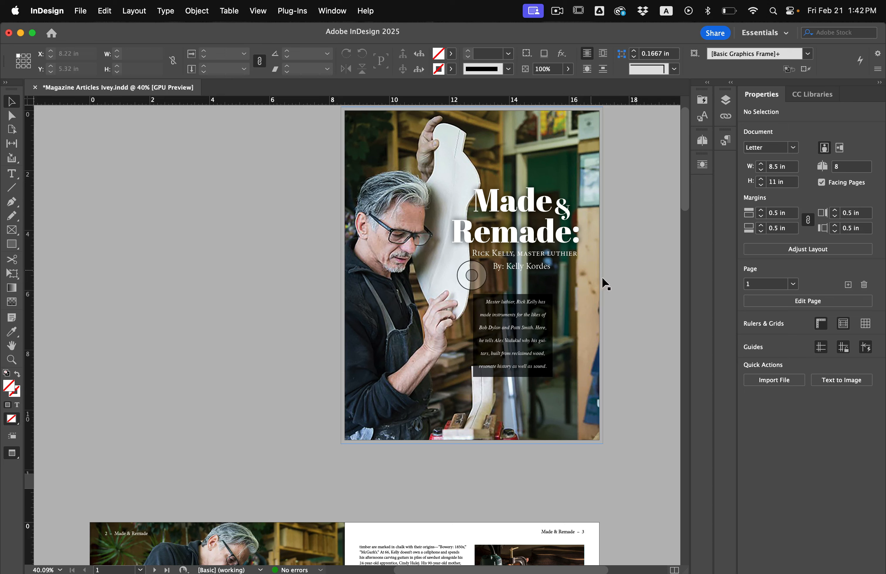
{"action": "left_click", "coordinate": [619, 294]}
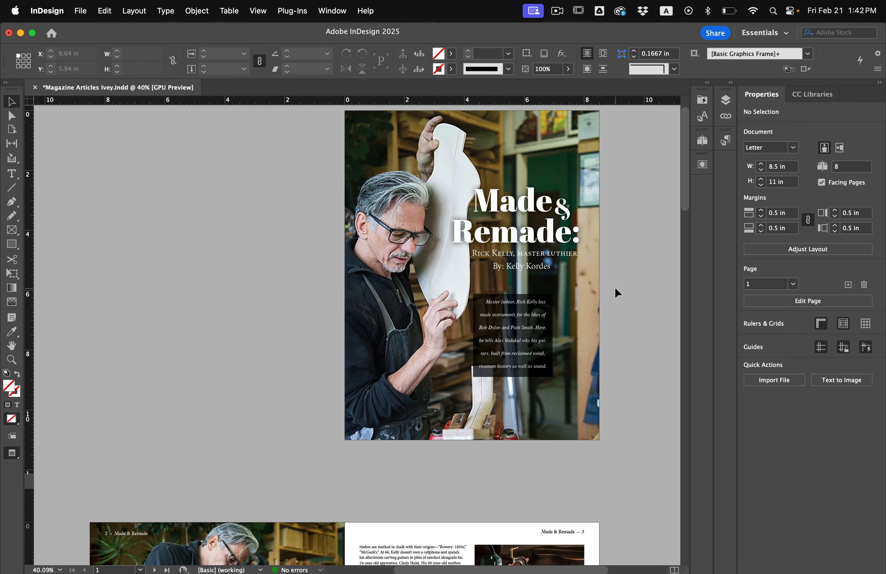
{"action": "scroll", "coordinate": [615, 287], "scroll_direction": "down", "scroll_amount": 10}
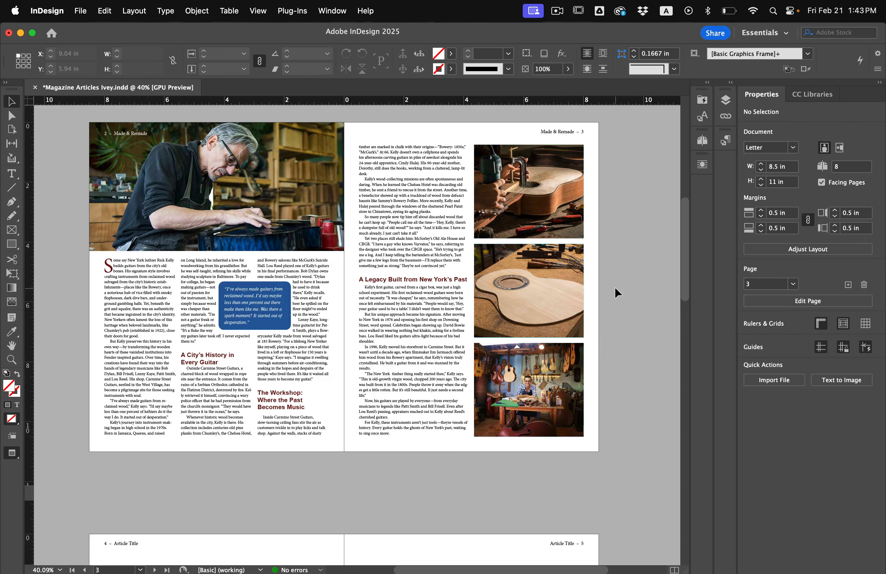
{"action": "scroll", "coordinate": [468, 415], "scroll_direction": "up", "scroll_amount": 8}
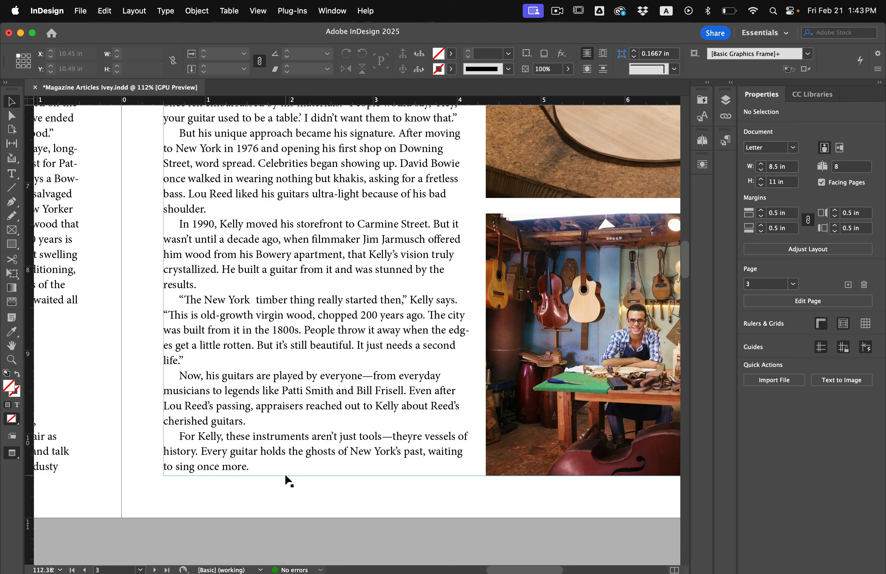
{"action": "scroll", "coordinate": [303, 371], "scroll_direction": "down", "scroll_amount": 1}
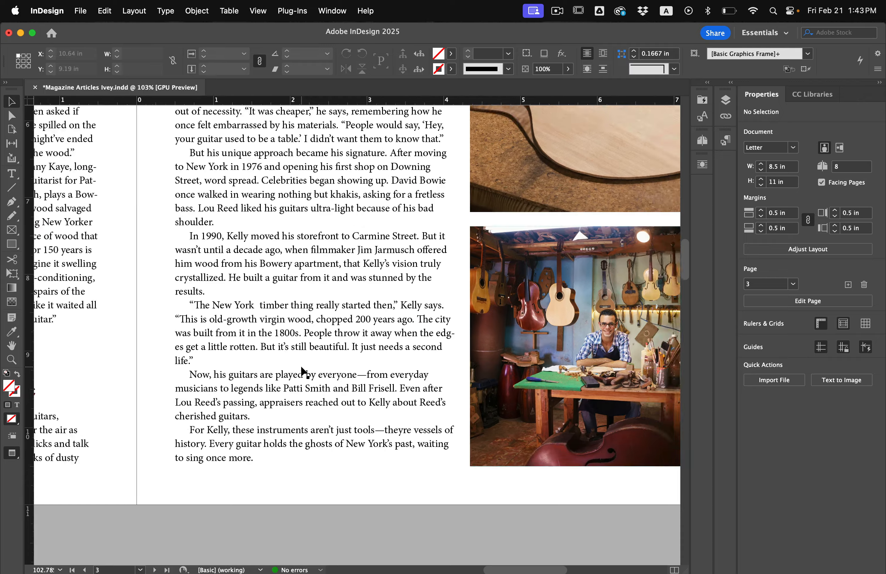
{"action": "scroll", "coordinate": [302, 371], "scroll_direction": "down", "scroll_amount": 2}
{"action": "scroll", "coordinate": [304, 429], "scroll_direction": "down", "scroll_amount": 1}
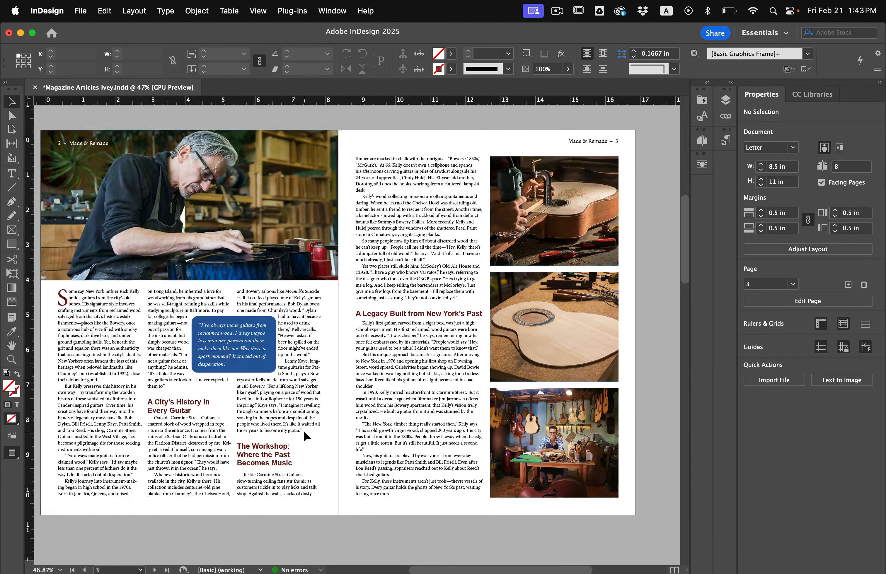
{"action": "scroll", "coordinate": [304, 430], "scroll_direction": "up", "scroll_amount": 2}
{"action": "scroll", "coordinate": [303, 430], "scroll_direction": "left", "scroll_amount": 2}
{"action": "scroll", "coordinate": [304, 430], "scroll_direction": "down", "scroll_amount": 2}
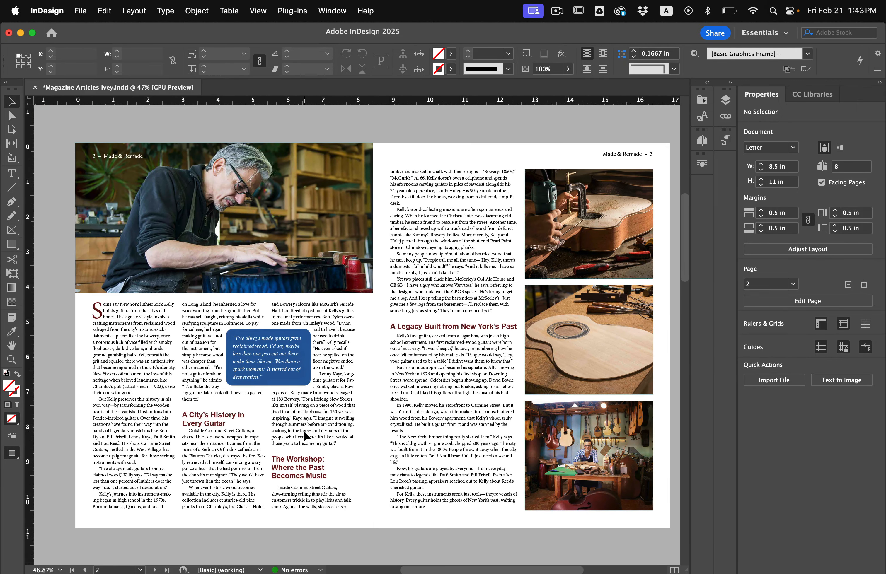
Look through the following spreads of pages 4 to 7.
{"action": "scroll", "coordinate": [303, 433], "scroll_direction": "down", "scroll_amount": 15}
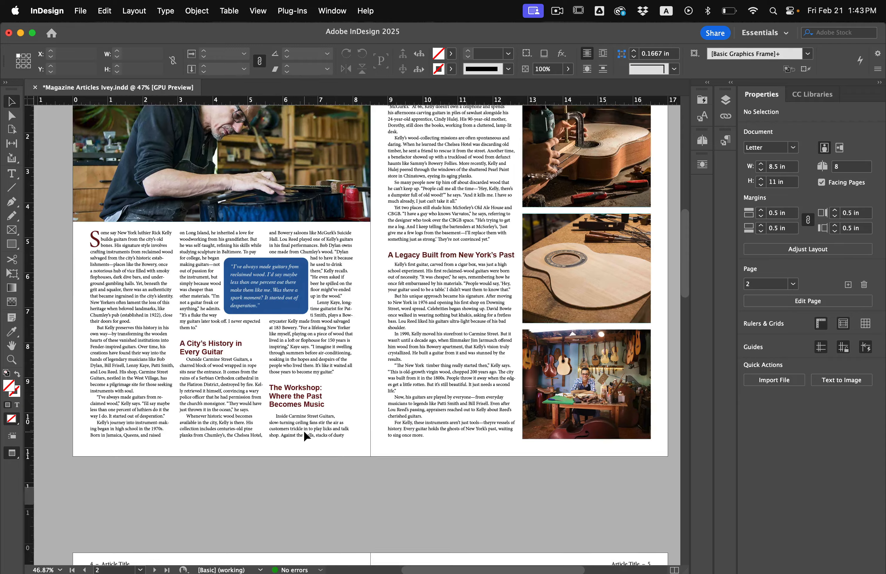
{"action": "scroll", "coordinate": [304, 431], "scroll_direction": "up", "scroll_amount": 4}
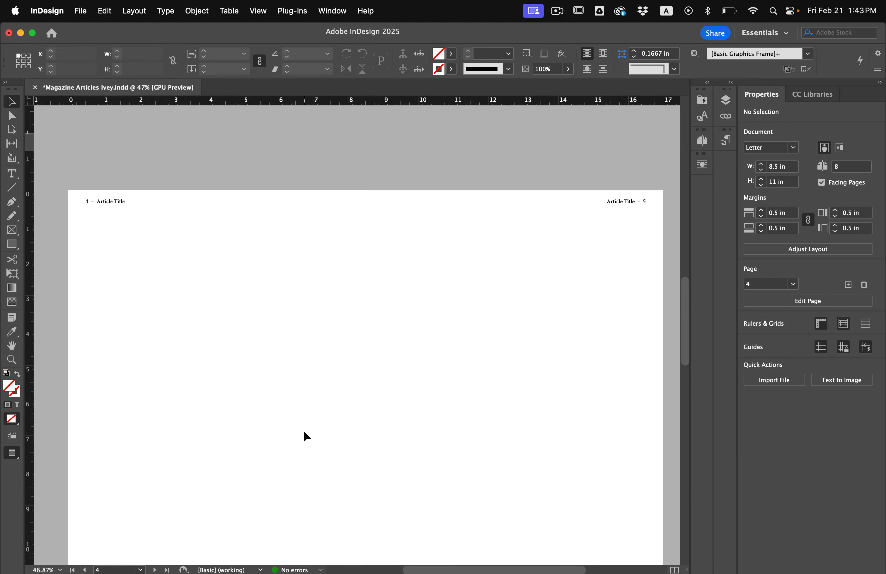
{"action": "scroll", "coordinate": [345, 354], "scroll_direction": "down", "scroll_amount": 5}
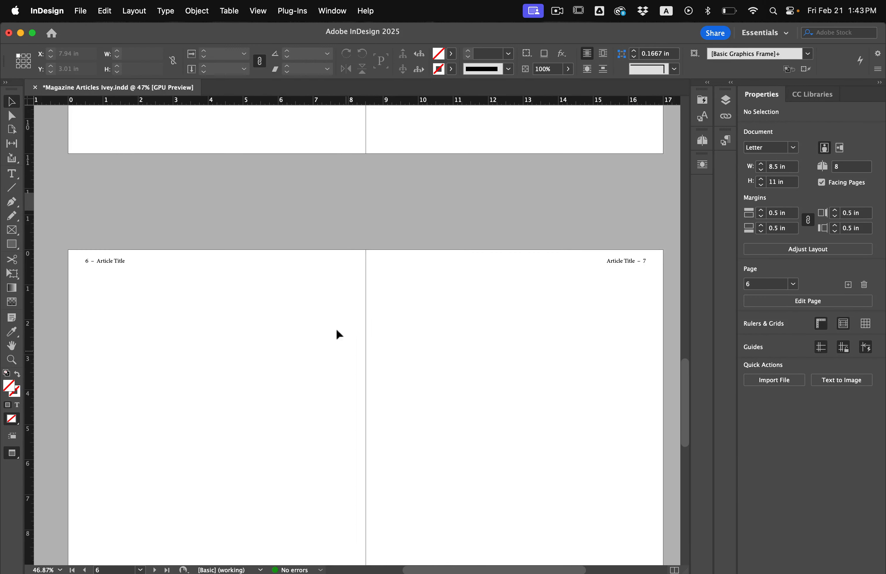
Delete the blank pages 7 and 8 from the end of the document.
{"action": "scroll", "coordinate": [373, 369], "scroll_direction": "down", "scroll_amount": 2}
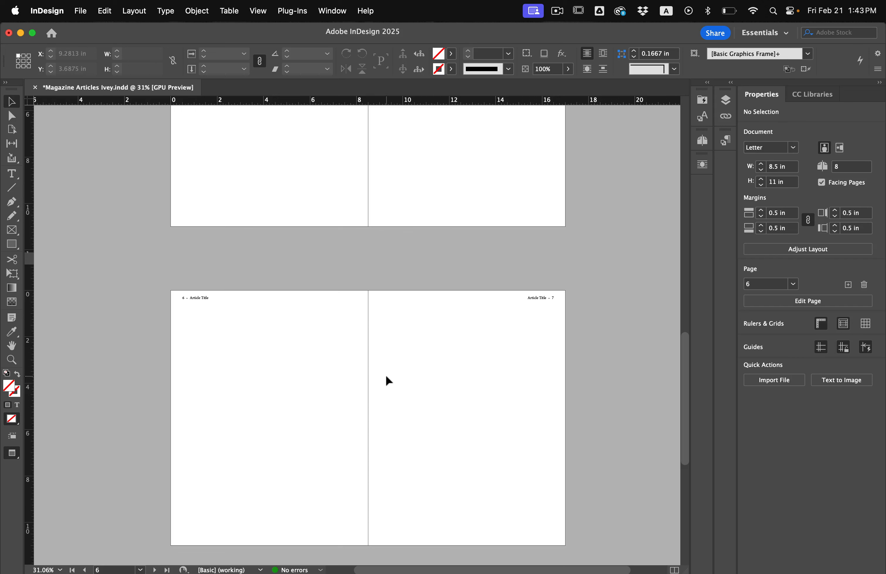
{"action": "left_click", "coordinate": [701, 142]}
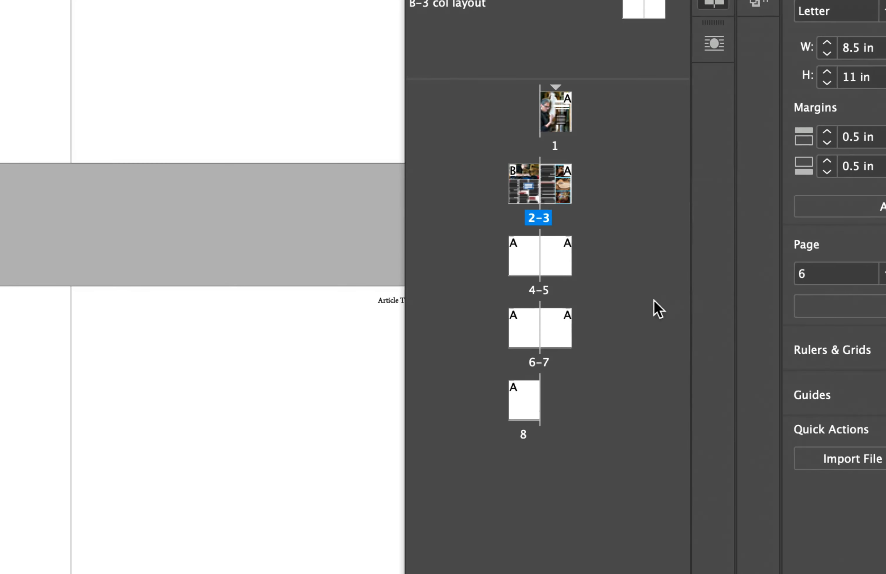
{"action": "left_click", "coordinate": [619, 312]}
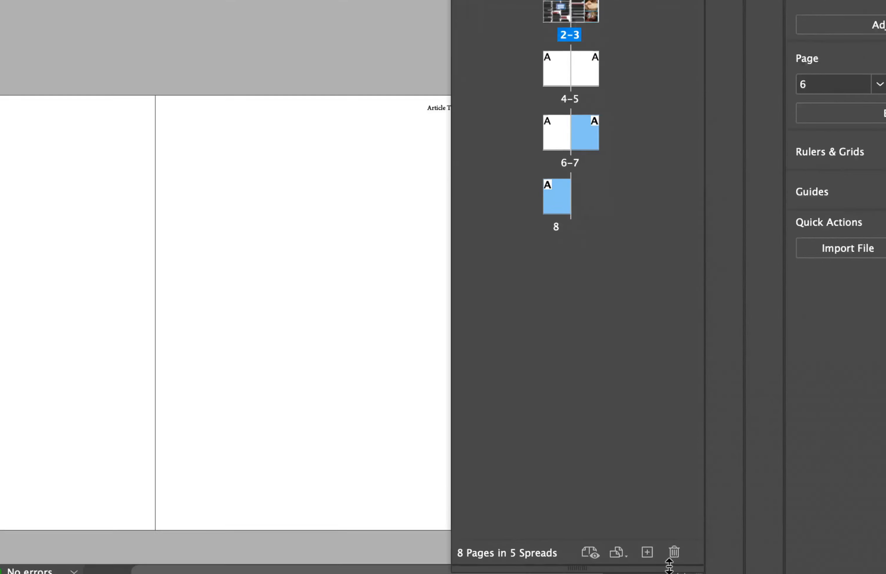
{"action": "left_click", "coordinate": [674, 553]}
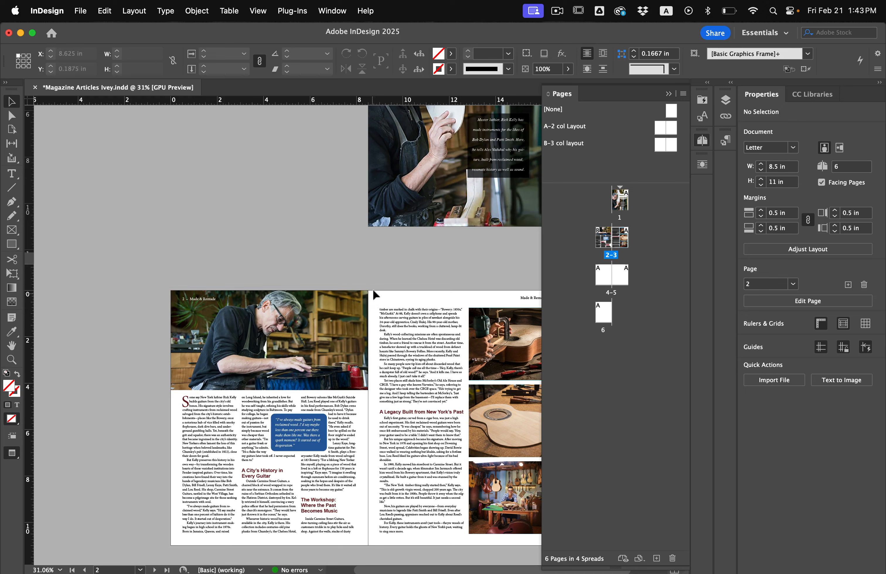
{"action": "scroll", "coordinate": [378, 269], "scroll_direction": "right", "scroll_amount": 5}
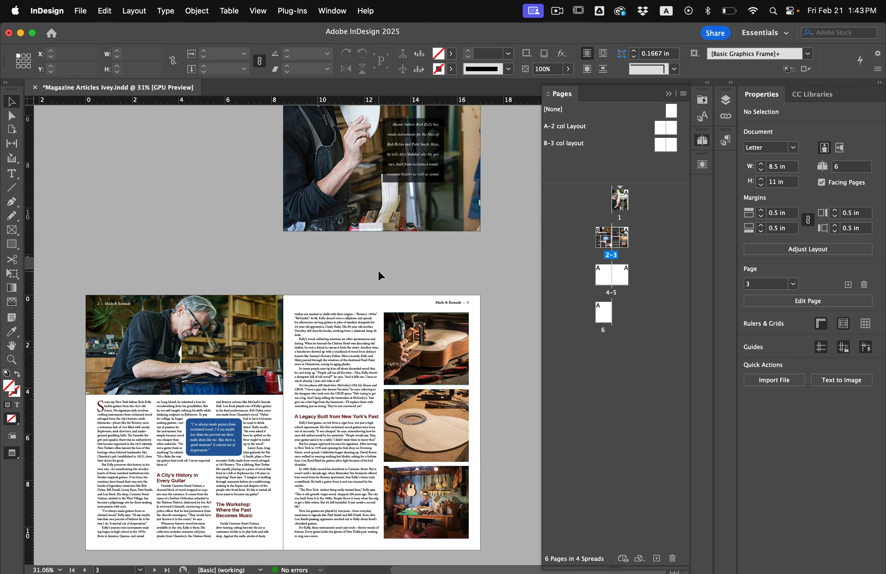
Save the magazine document under its existing file name.
{"action": "left_click", "coordinate": [80, 11]}
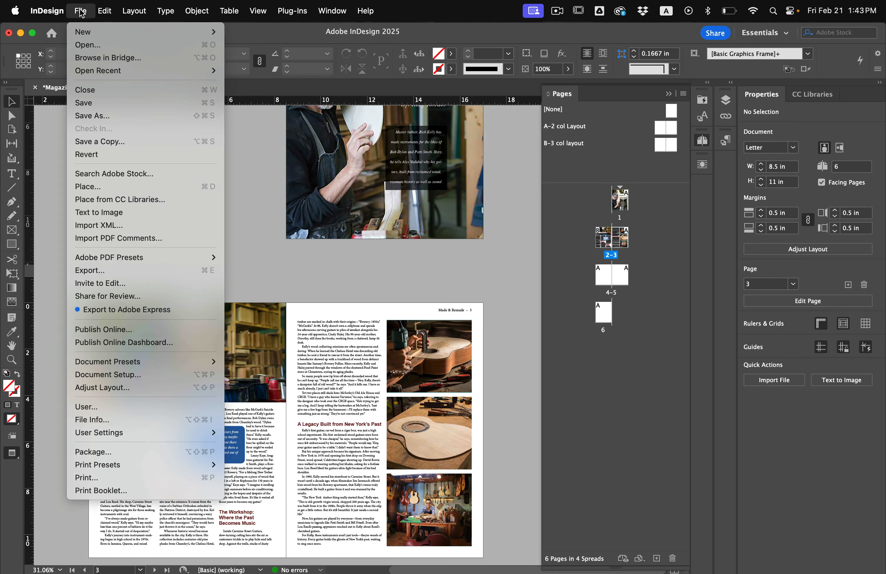
{"action": "left_click", "coordinate": [81, 102]}
{"action": "left_click", "coordinate": [153, 171]}
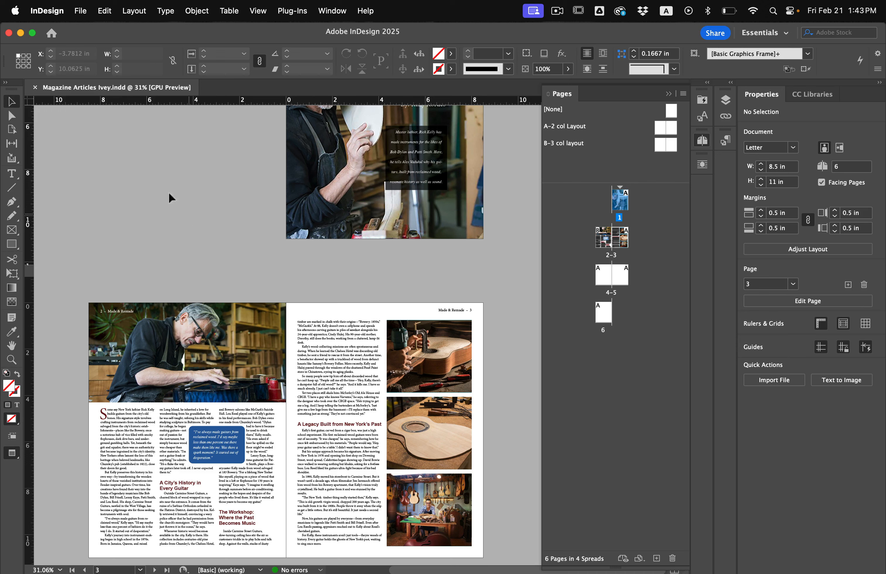
Export all pages as spreads to an Adobe PDF (Print) file in the Magazine Layout folder, based on [High Quality Print], without printer's marks or bleed.
{"action": "left_click", "coordinate": [85, 10]}
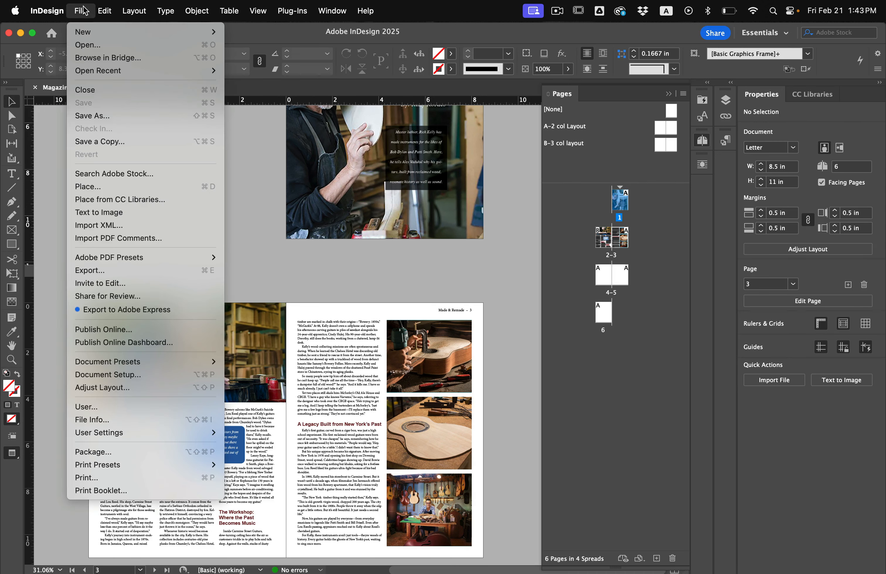
{"action": "left_click", "coordinate": [109, 273]}
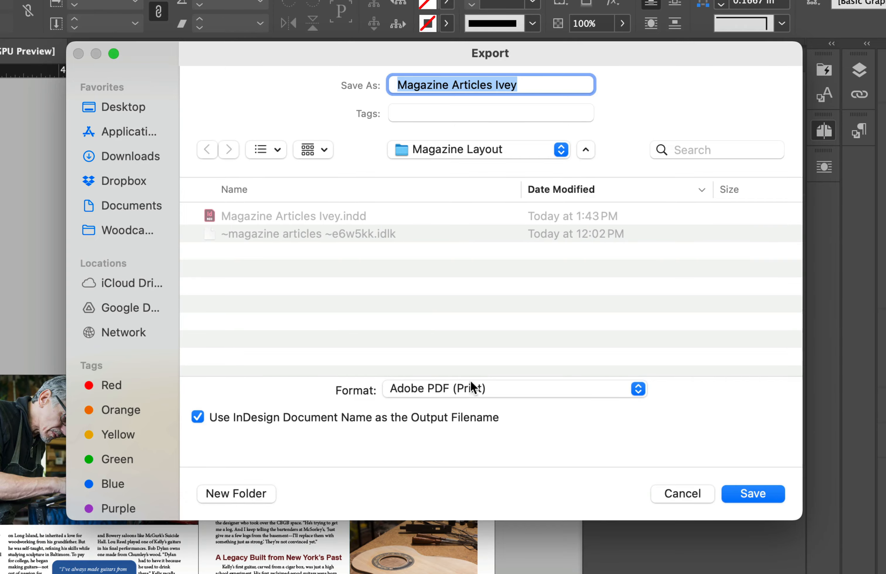
{"action": "left_click", "coordinate": [761, 496]}
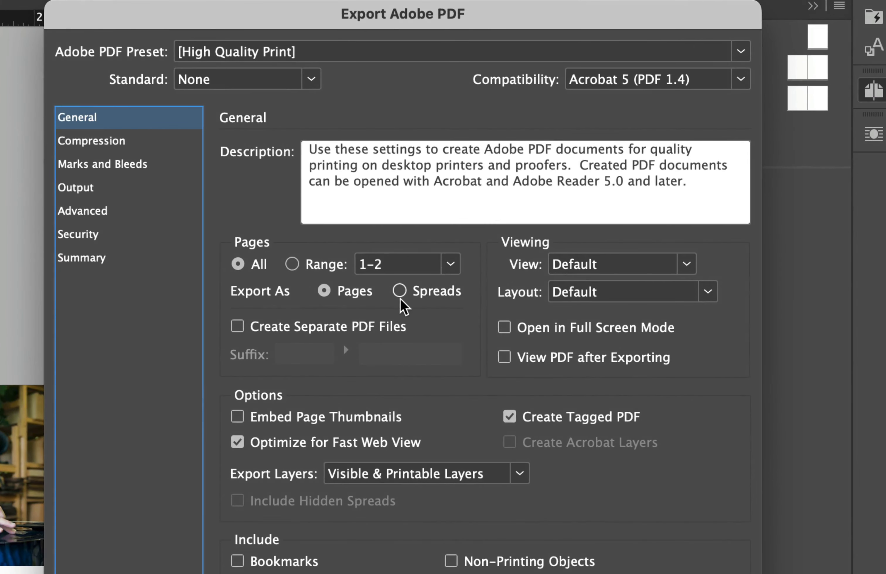
{"action": "left_click", "coordinate": [441, 252]}
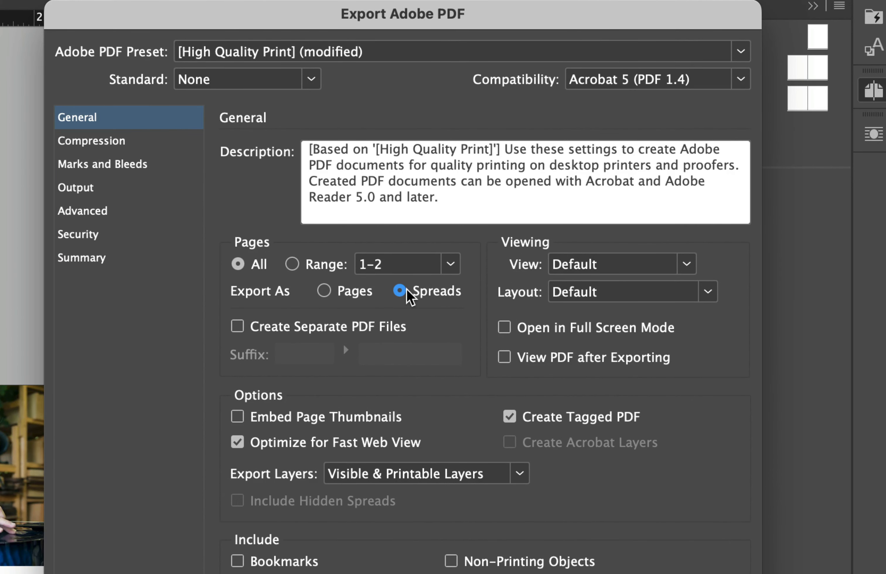
{"action": "left_click", "coordinate": [141, 167]}
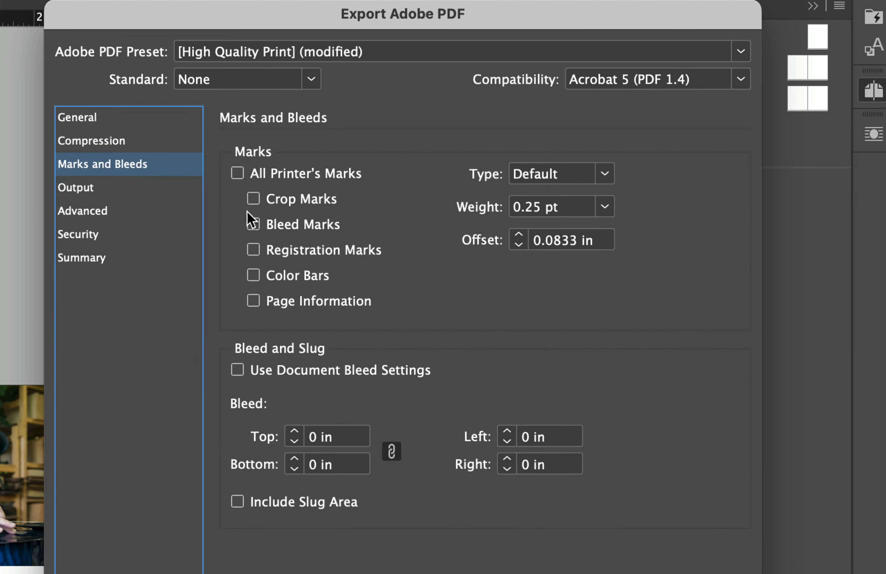
{"action": "left_click", "coordinate": [158, 109]}
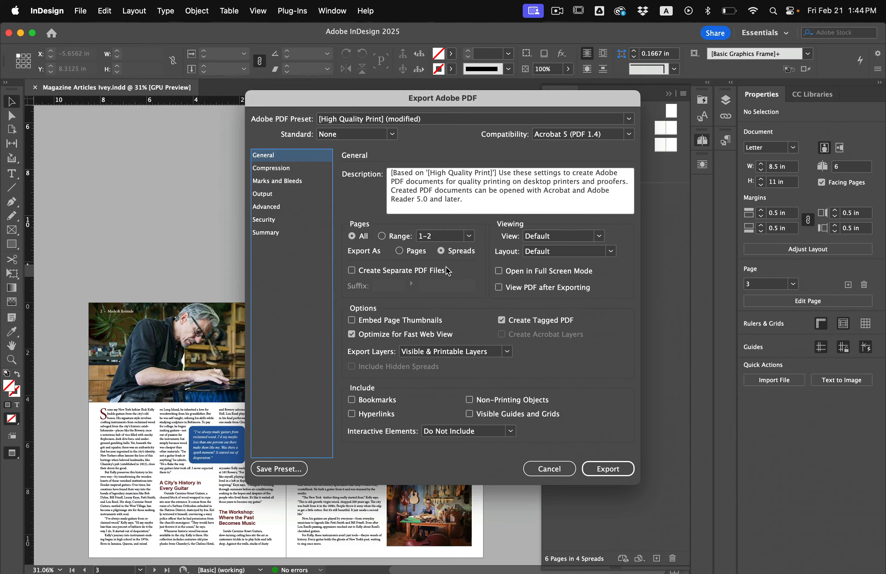
{"action": "left_click", "coordinate": [617, 470]}
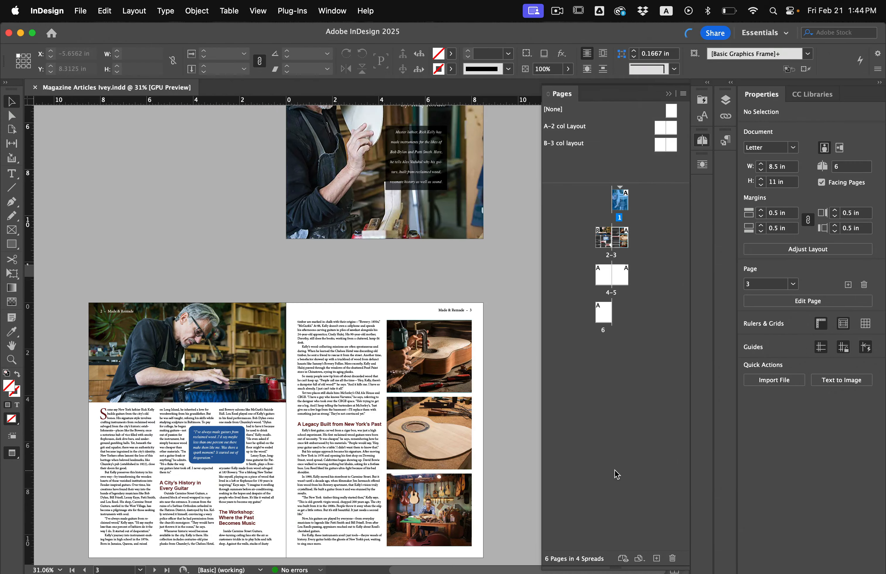